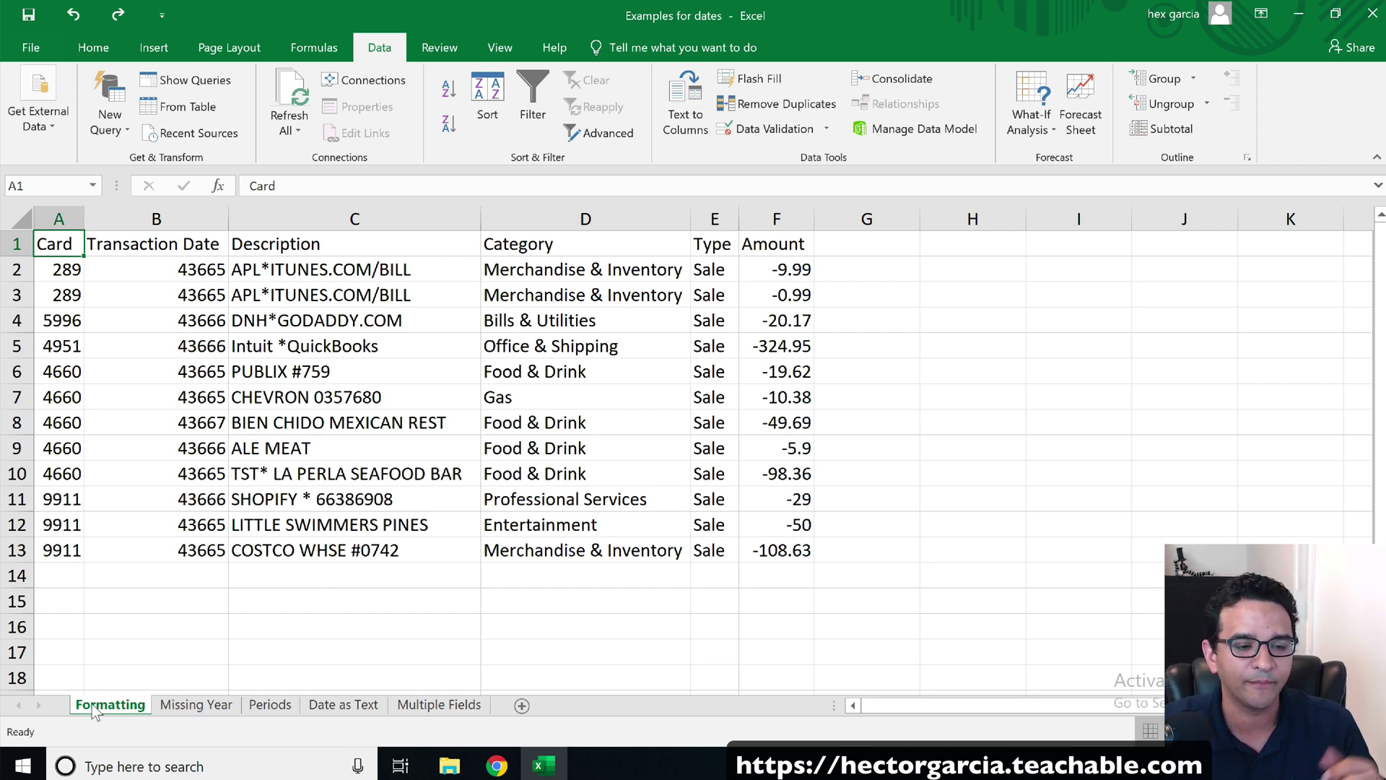
# Examine how transaction dates are stored on the Formatting, Missing Year, Periods, Date as Text and Multiple Fields sheets
pyautogui.click(163, 218)
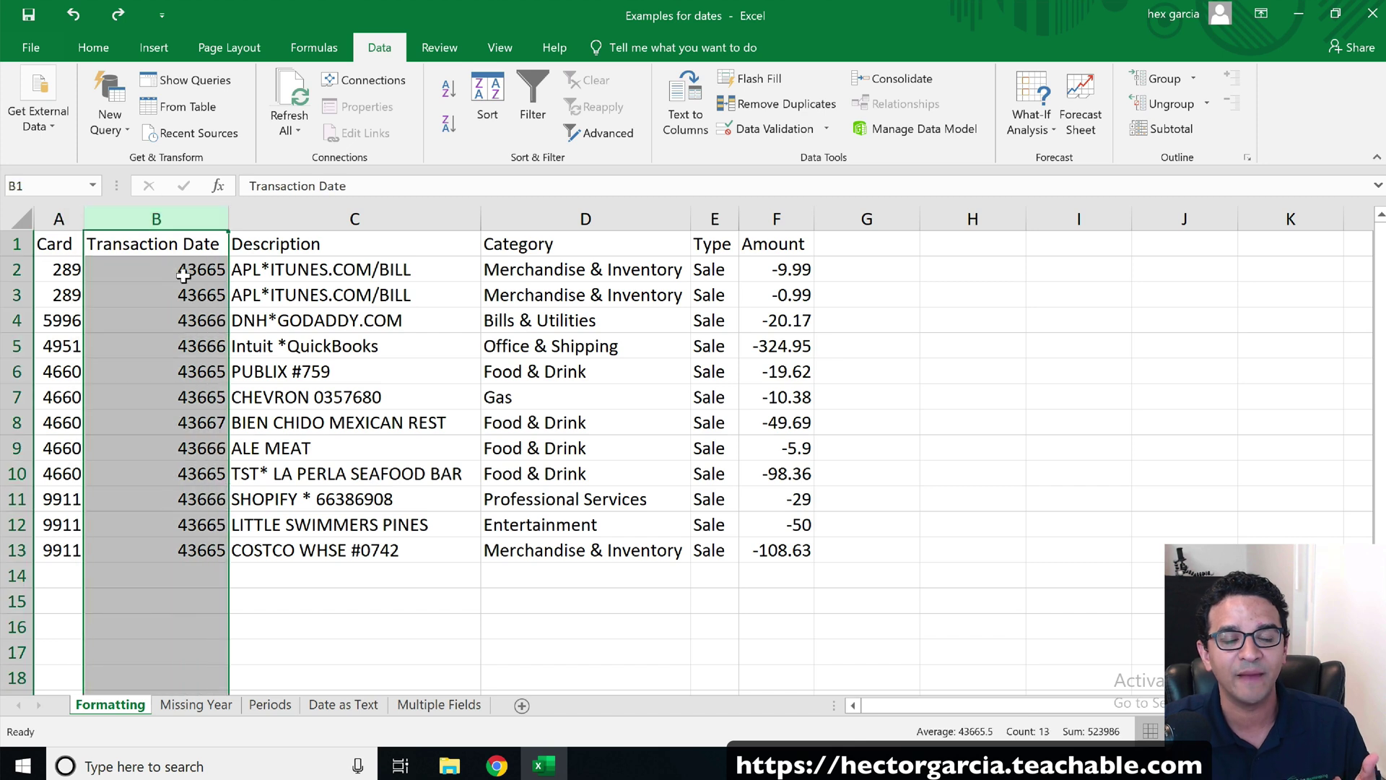
pyautogui.moveTo(179, 269); pyautogui.dragTo(175, 551)
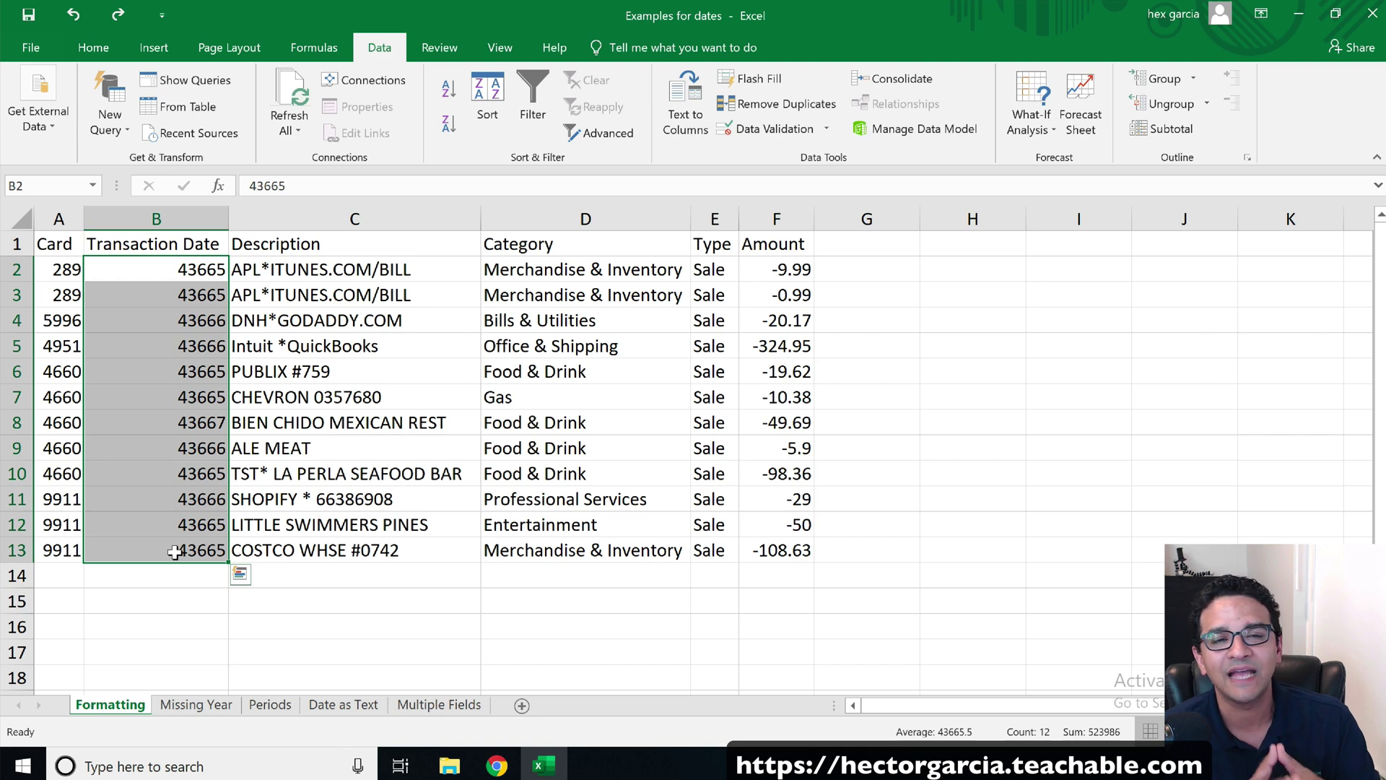
pyautogui.click(193, 705)
pyautogui.click(162, 585)
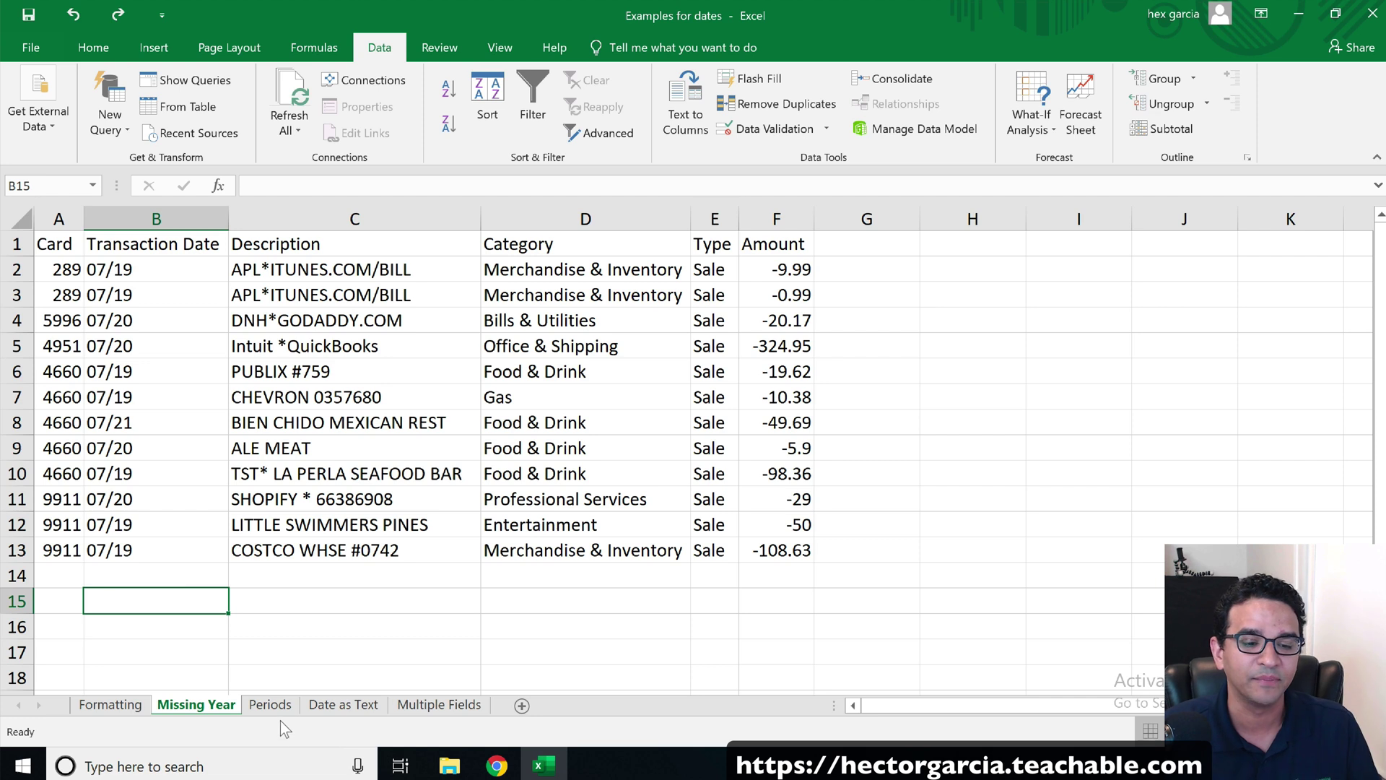
pyautogui.click(271, 704)
pyautogui.click(166, 448)
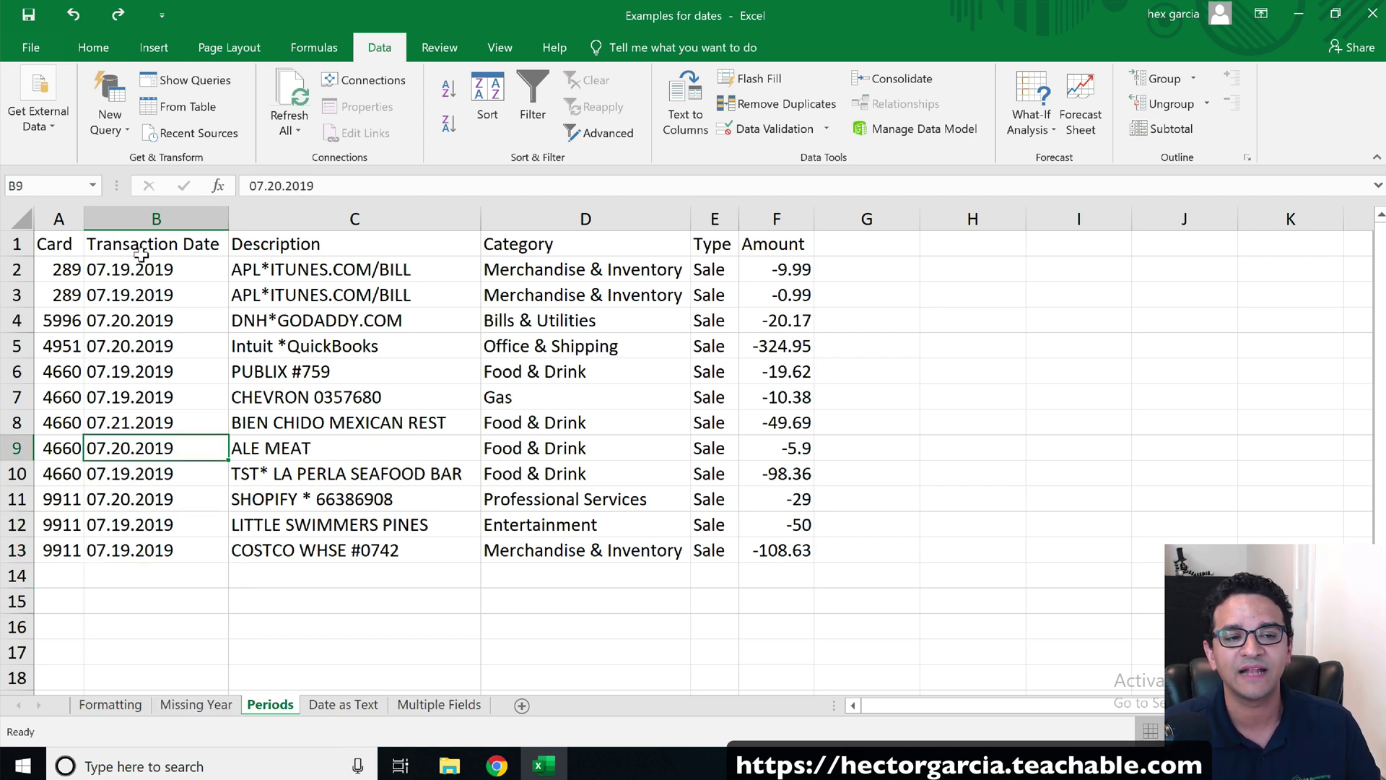
pyautogui.moveTo(144, 269); pyautogui.dragTo(164, 536)
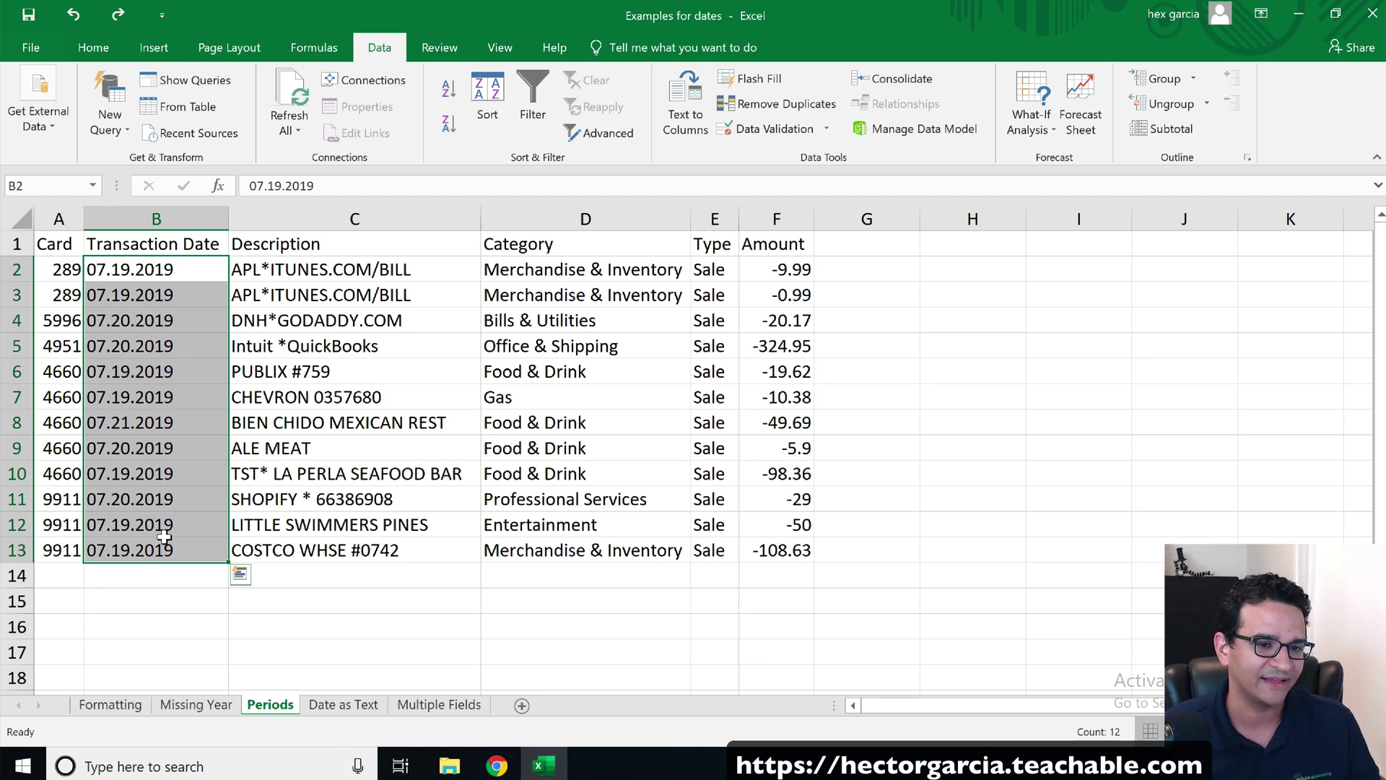
pyautogui.click(343, 704)
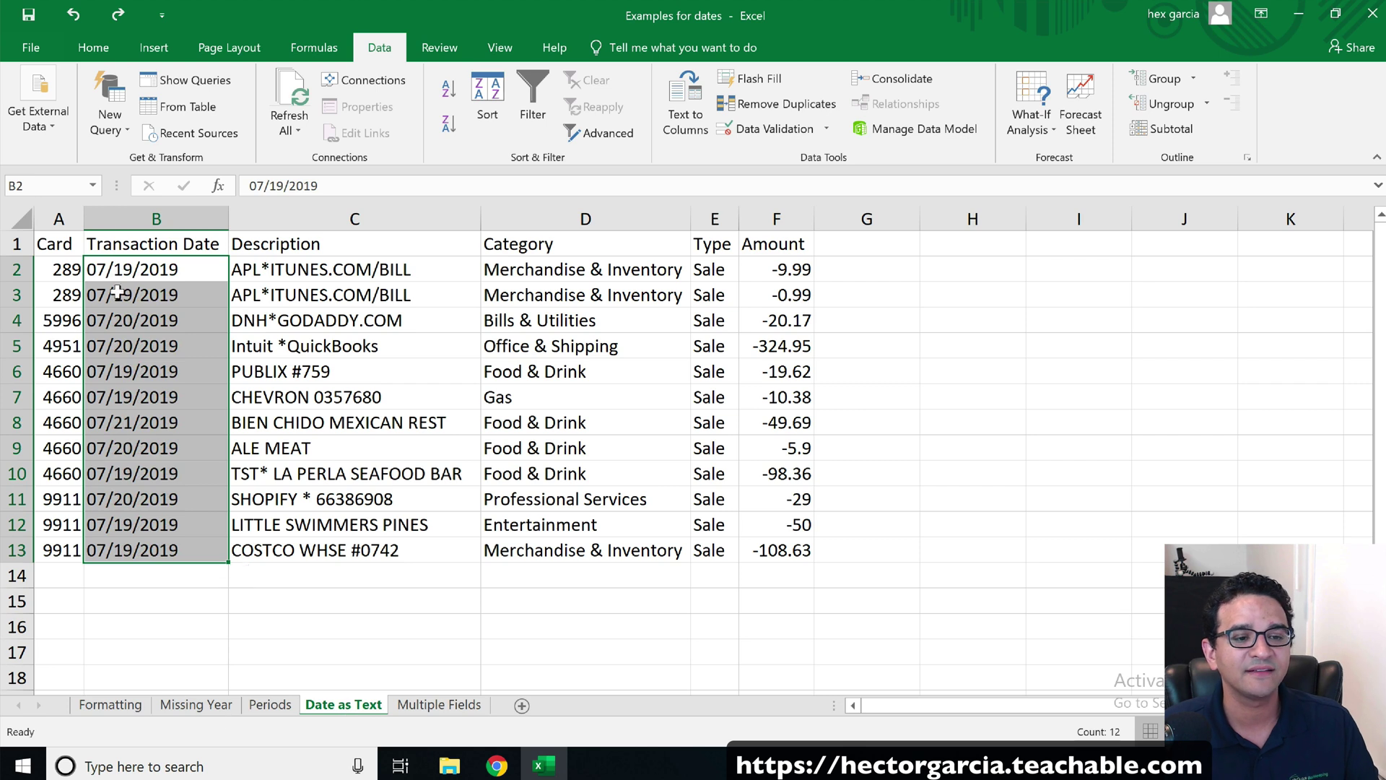
pyautogui.moveTo(144, 270); pyautogui.dragTo(154, 537)
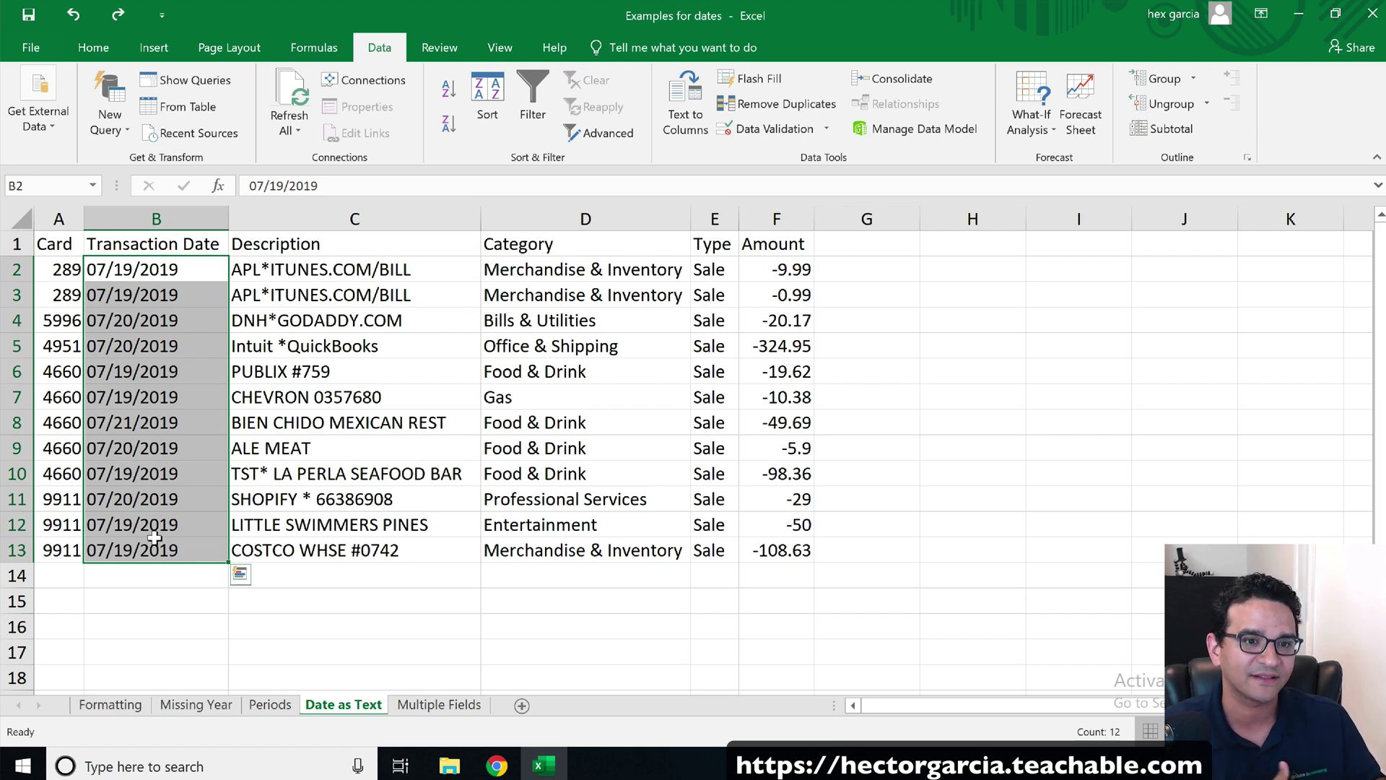
pyautogui.click(439, 704)
pyautogui.moveTo(157, 367); pyautogui.dragTo(157, 395)
pyautogui.click(152, 374)
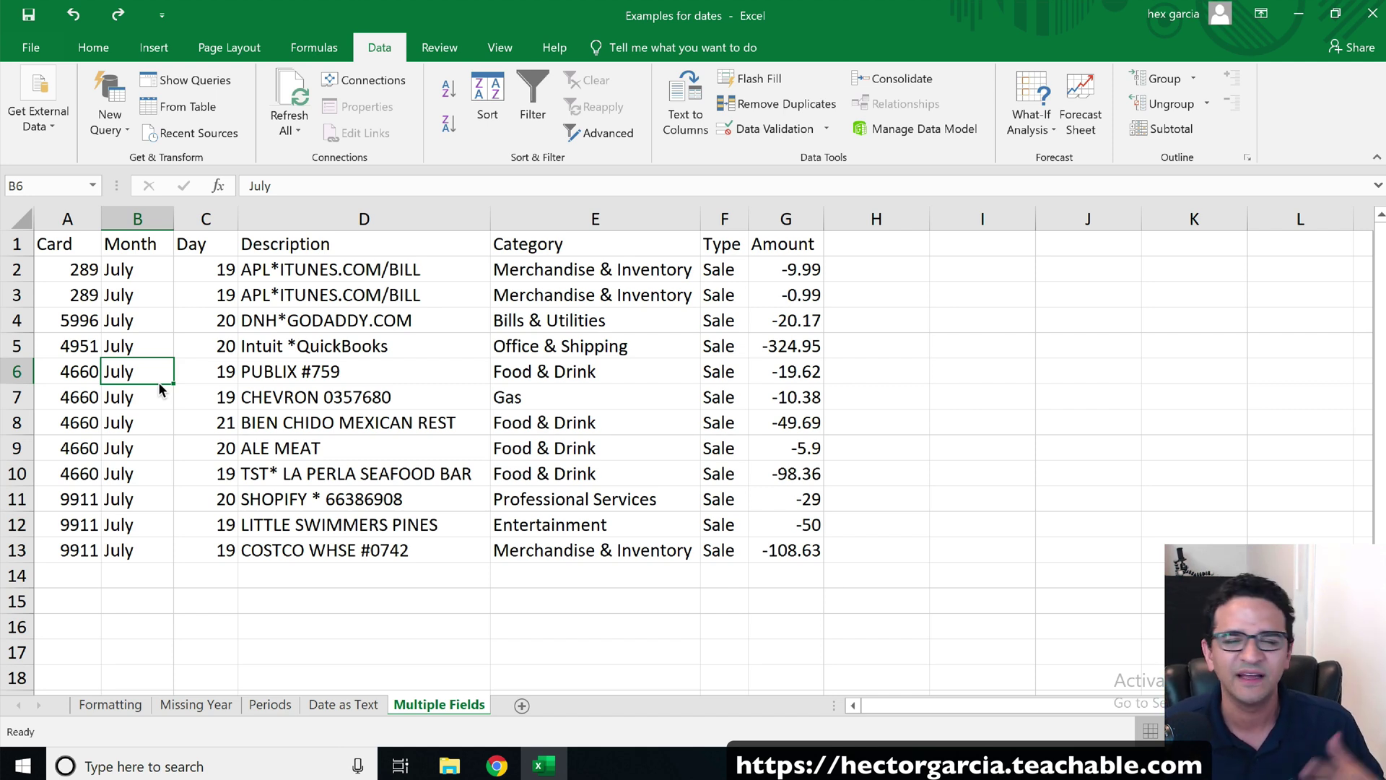
# Apply the Short Date format to the Transaction Date column on the Formatting sheet and review the dates
pyautogui.click(112, 706)
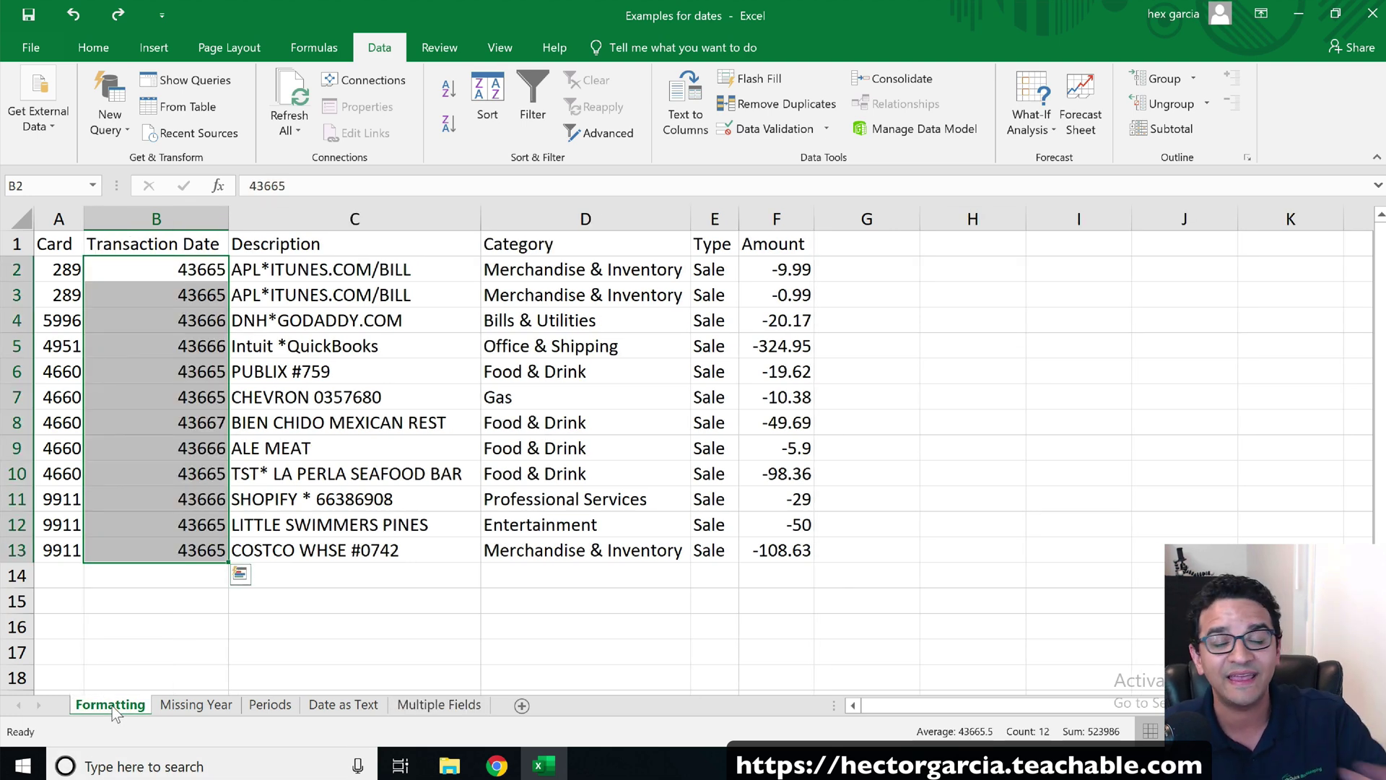
pyautogui.click(507, 668)
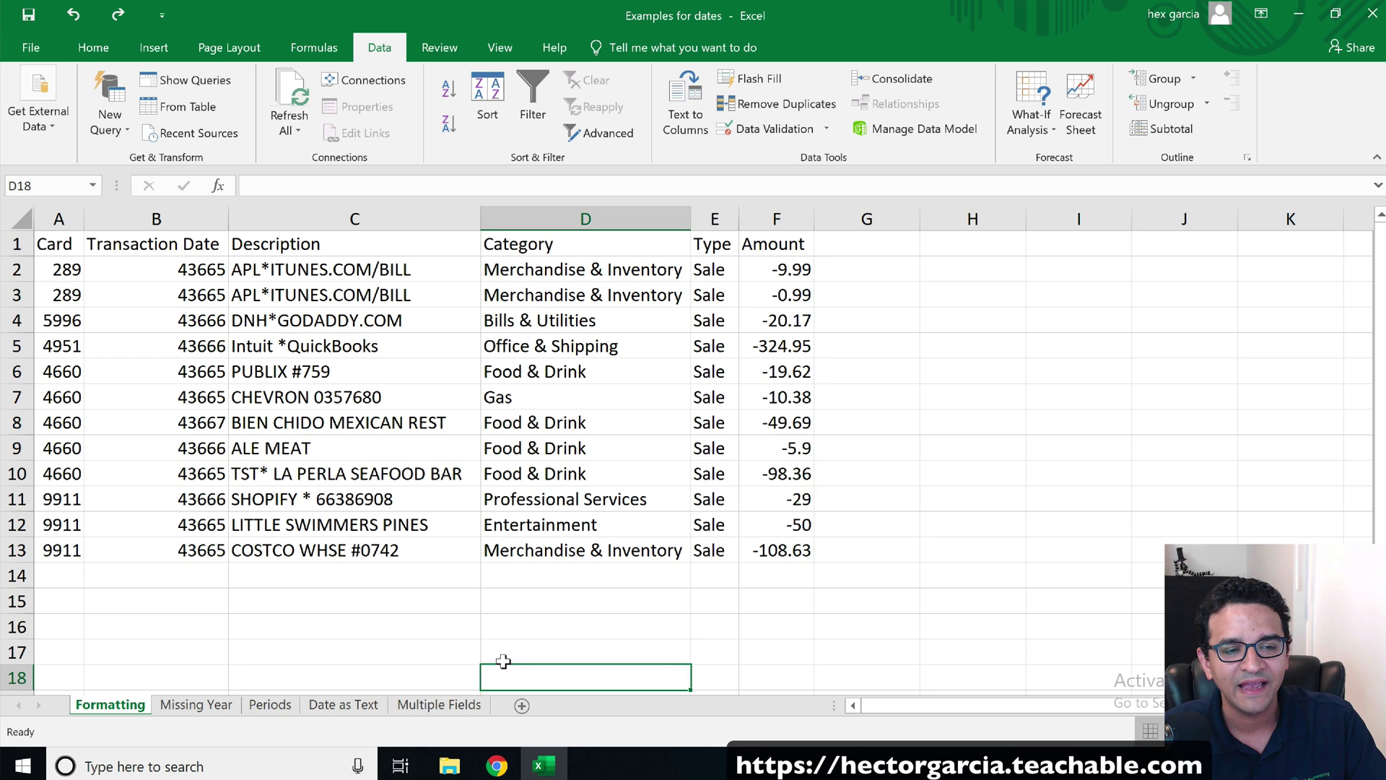
pyautogui.click(153, 205)
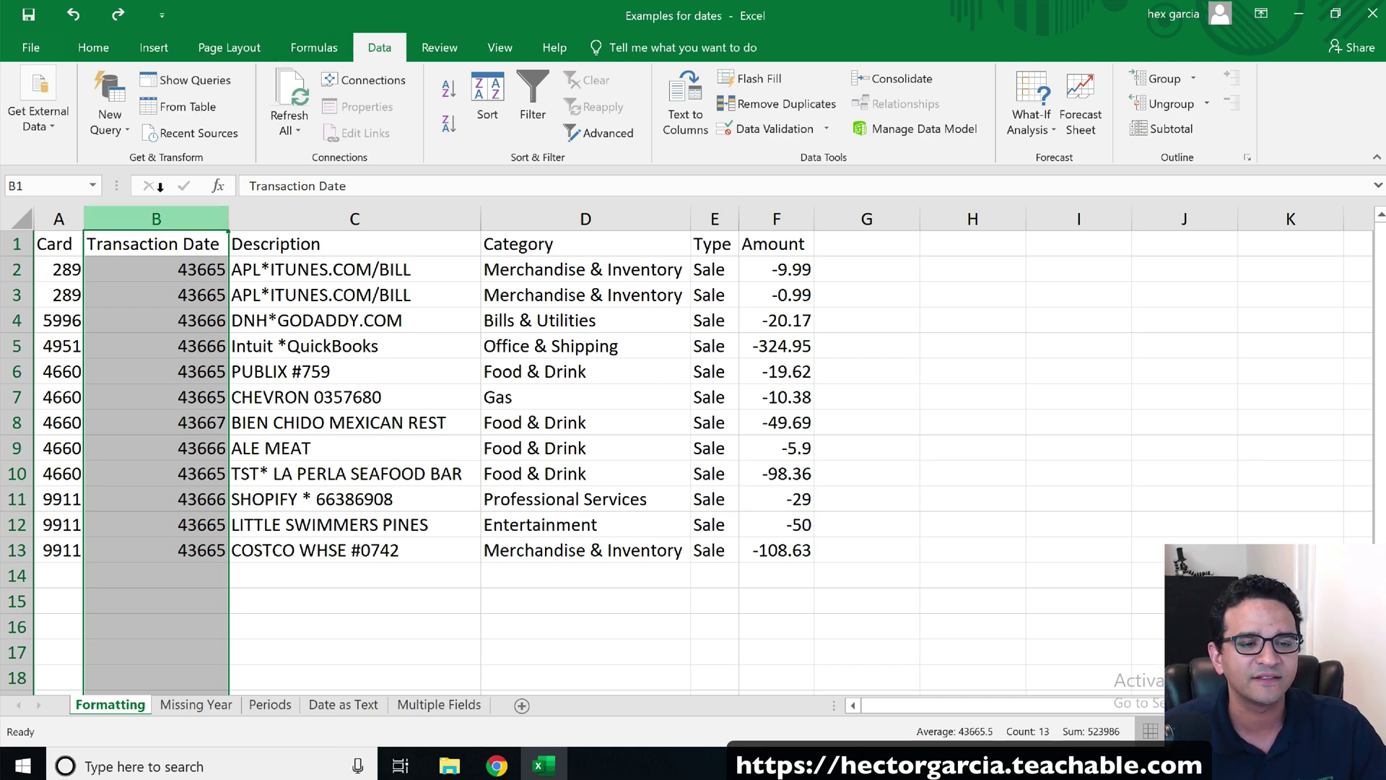
pyautogui.click(95, 48)
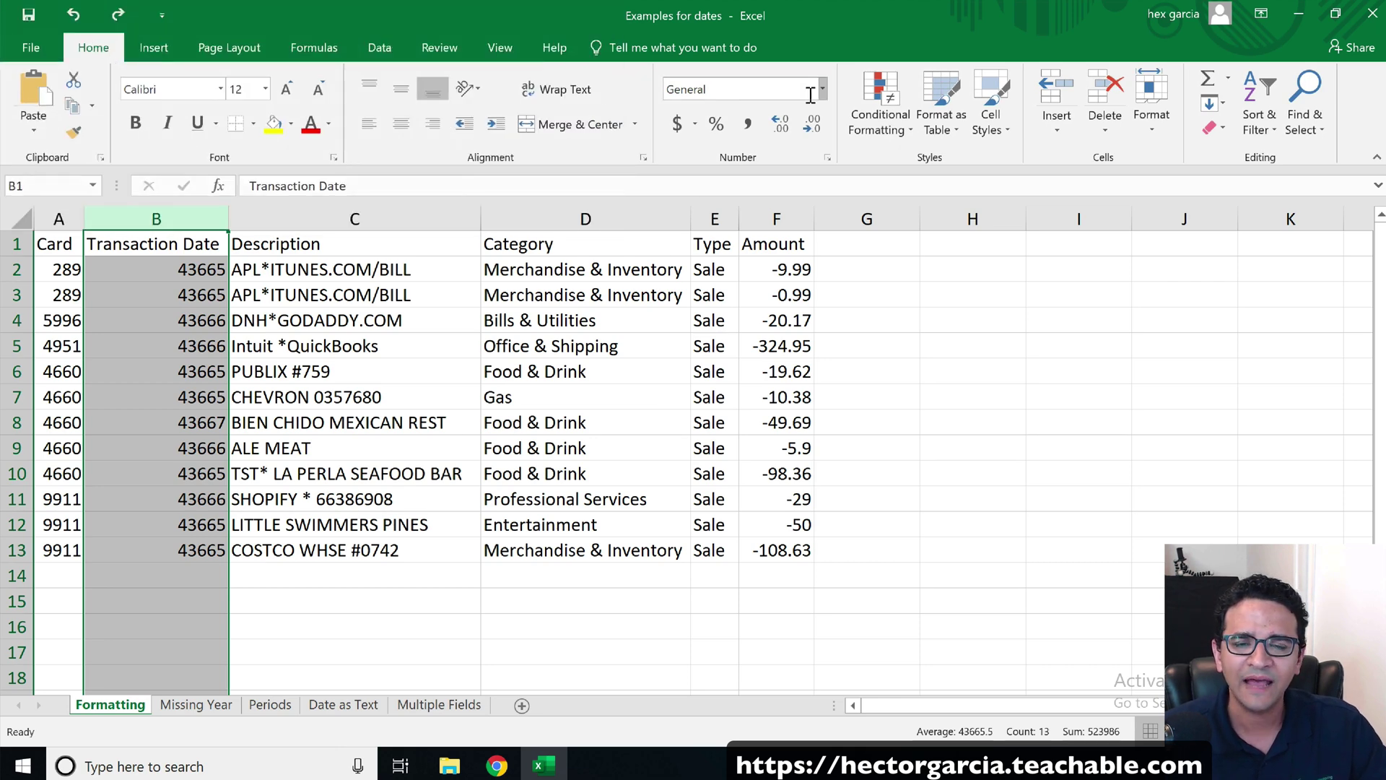
pyautogui.click(820, 90)
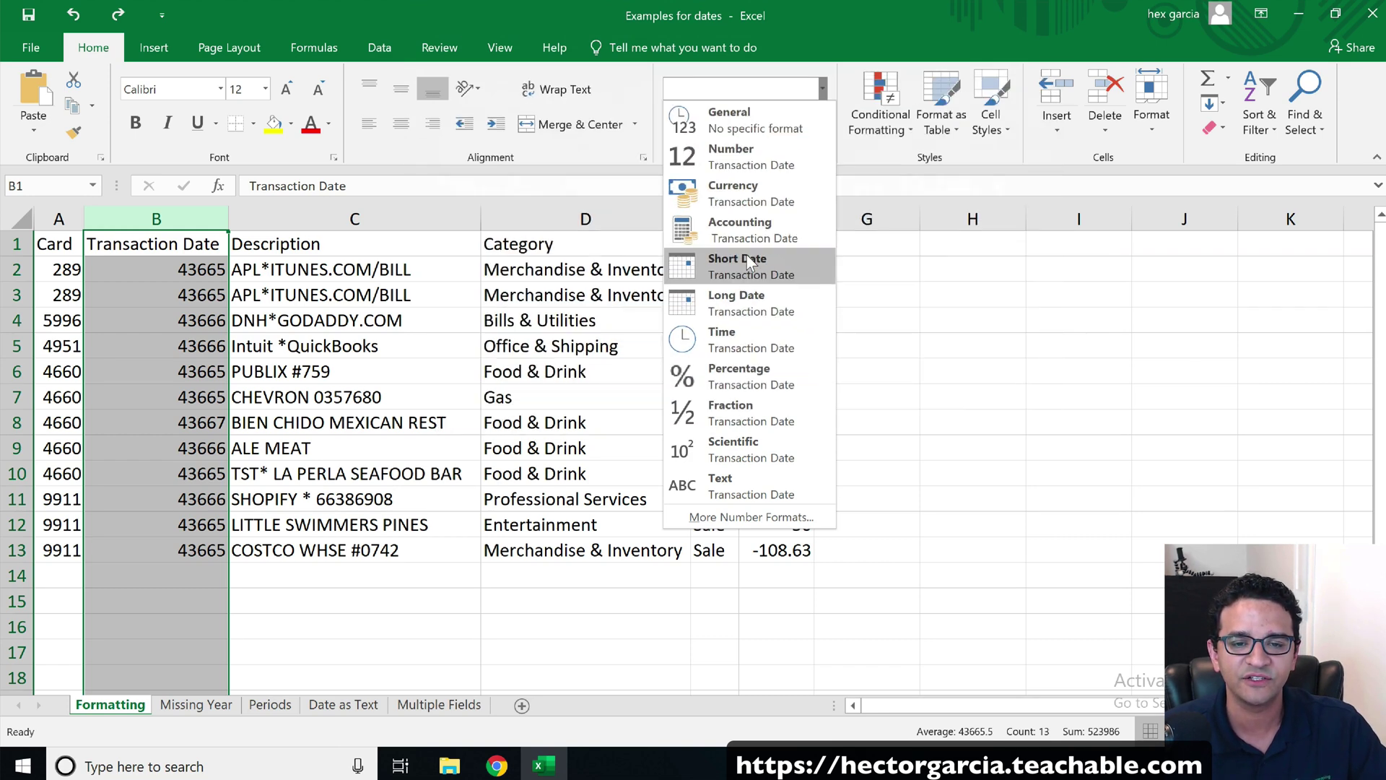
pyautogui.click(747, 259)
pyautogui.click(165, 267)
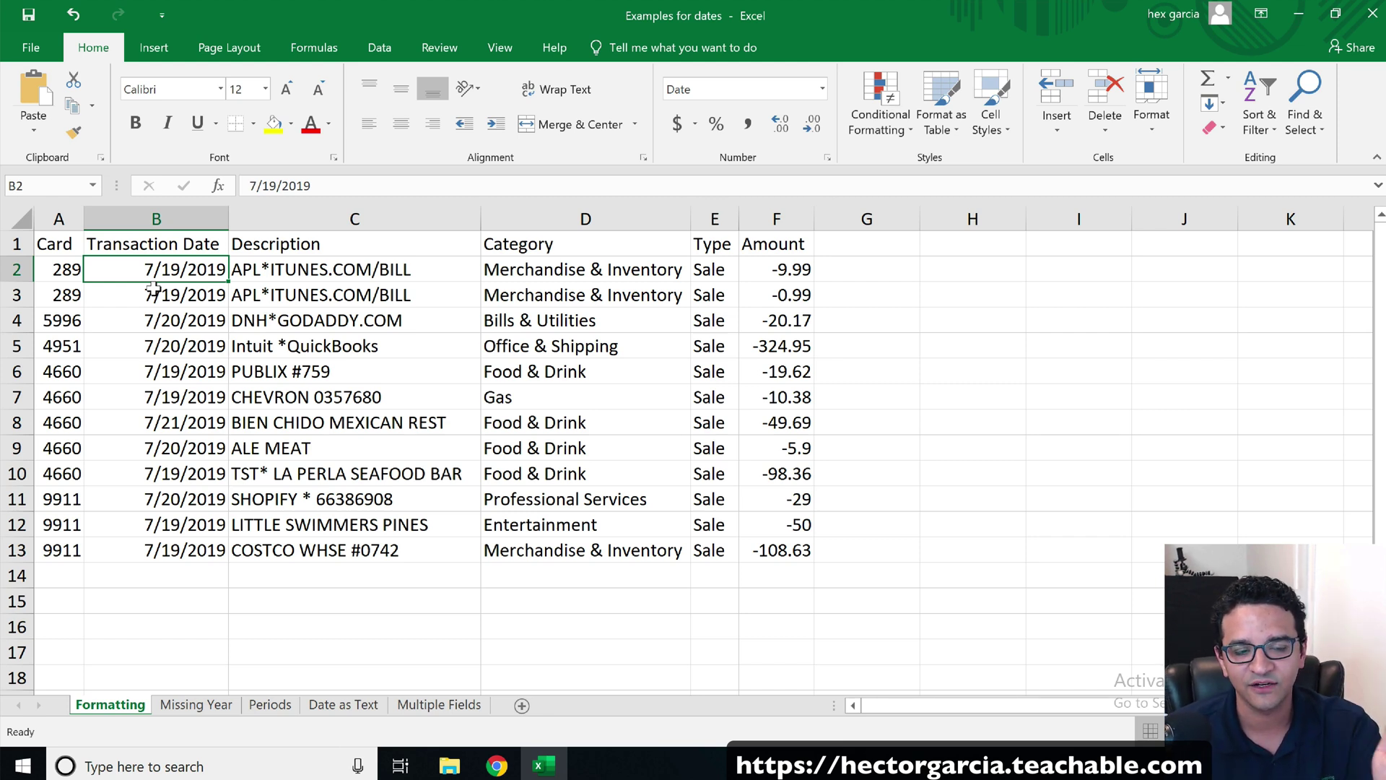
pyautogui.moveTo(169, 264); pyautogui.dragTo(177, 538)
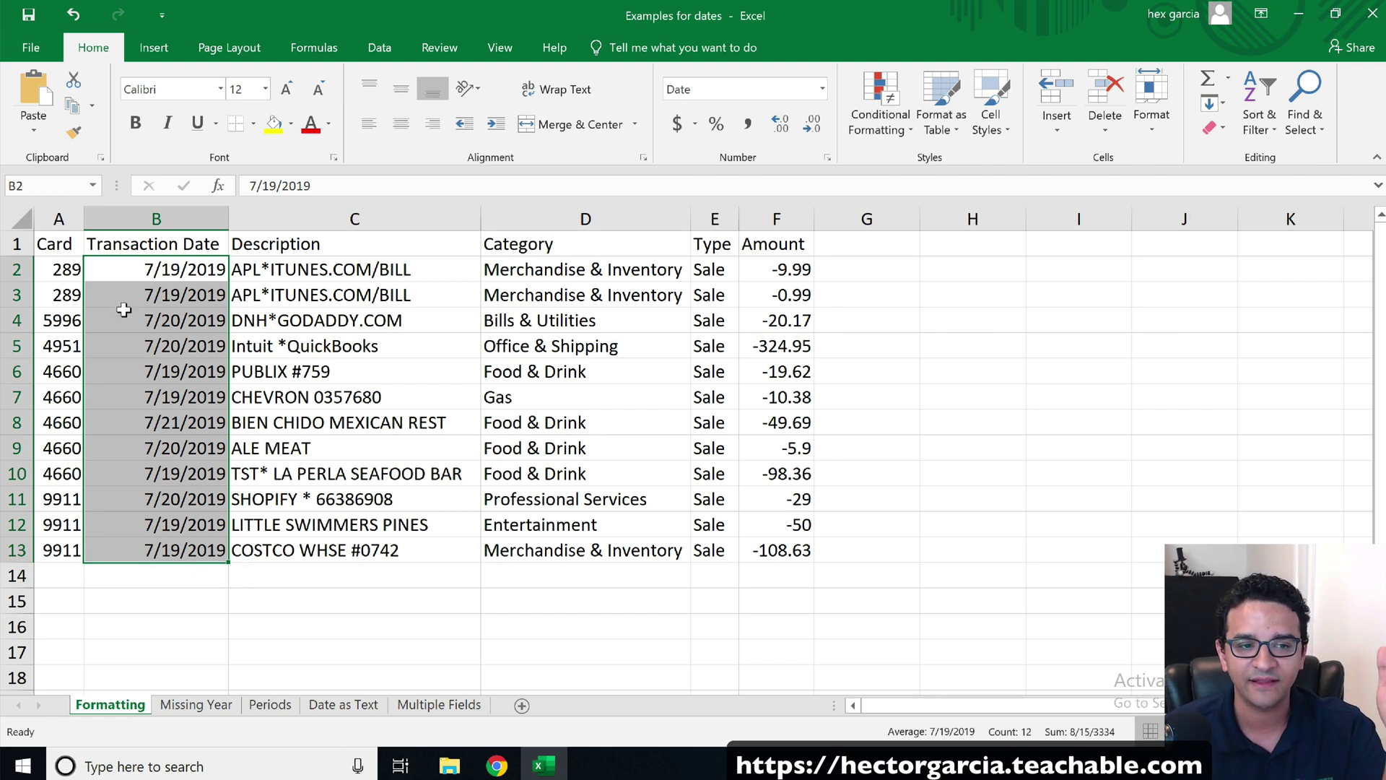
pyautogui.click(171, 219)
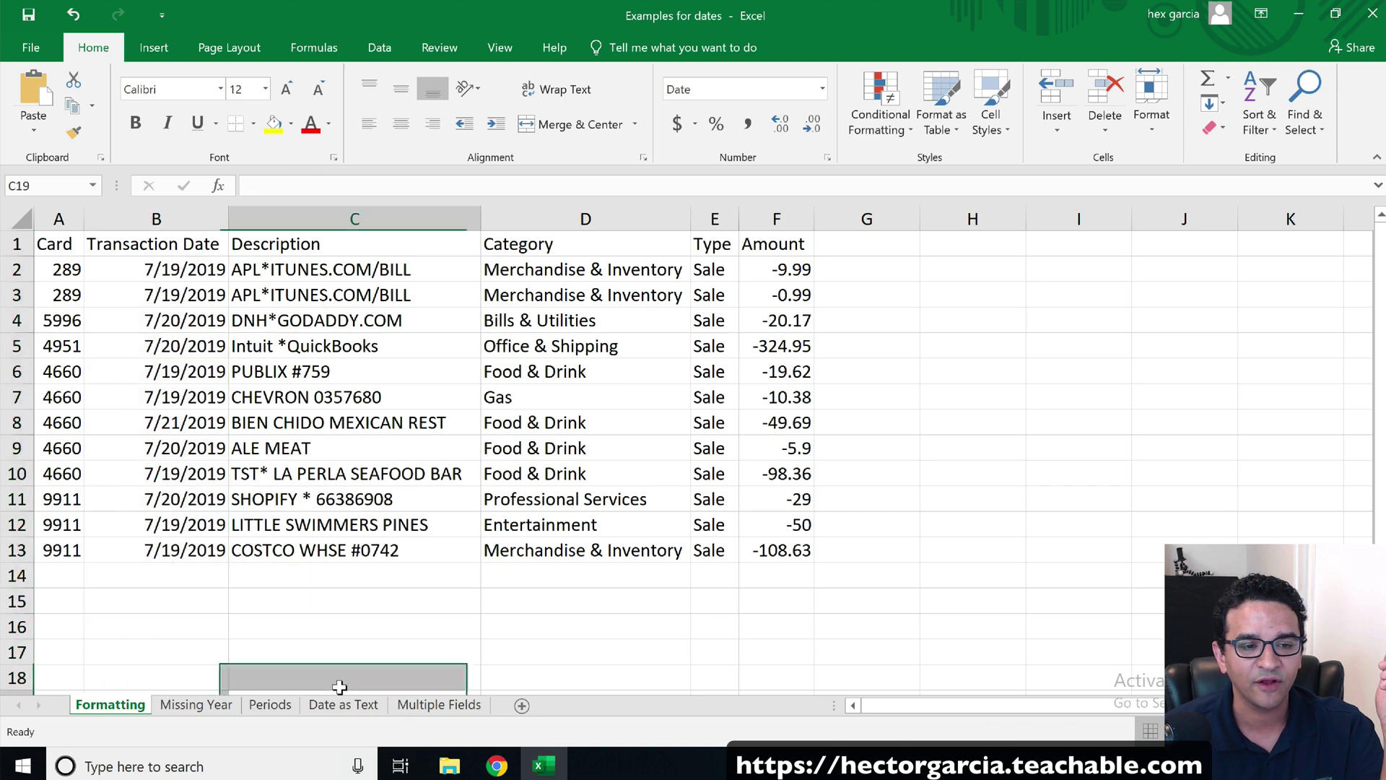
# Widen the Transaction Date column on the Date as Text sheet and select the column to check its alignment
pyautogui.click(343, 704)
pyautogui.click(235, 418)
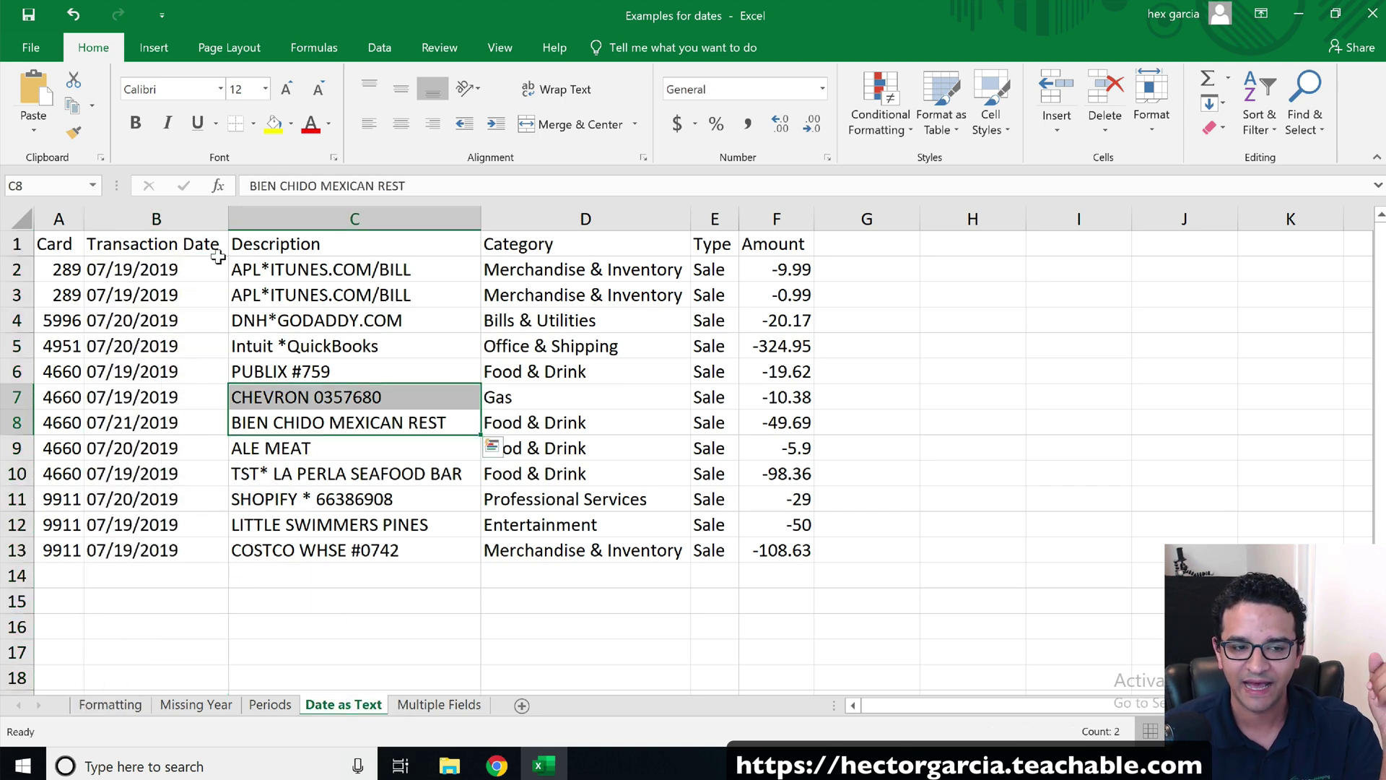
pyautogui.moveTo(228, 219); pyautogui.dragTo(297, 219)
pyautogui.click(173, 208)
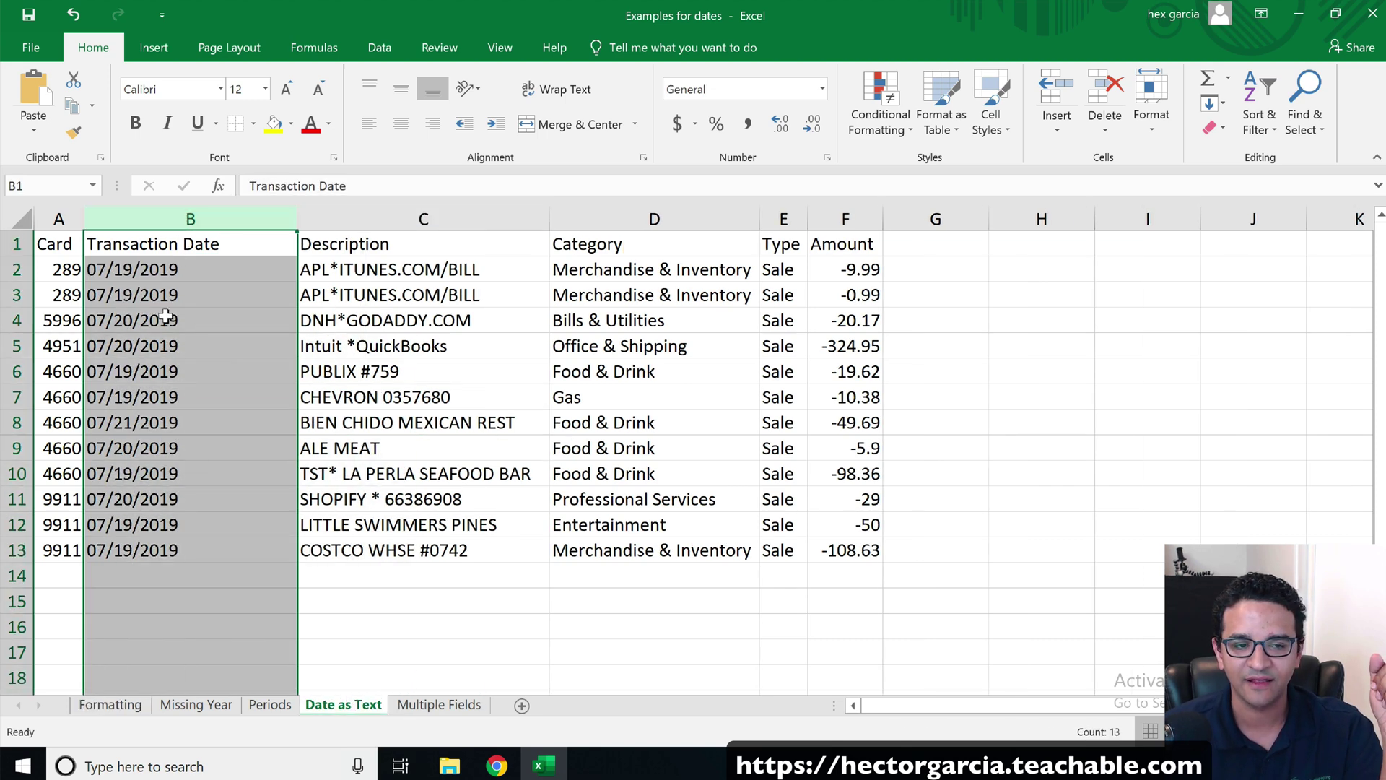
# Undo the column widening on the Date as Text sheet and the Short Date formatting on the Formatting sheet
pyautogui.click(115, 705)
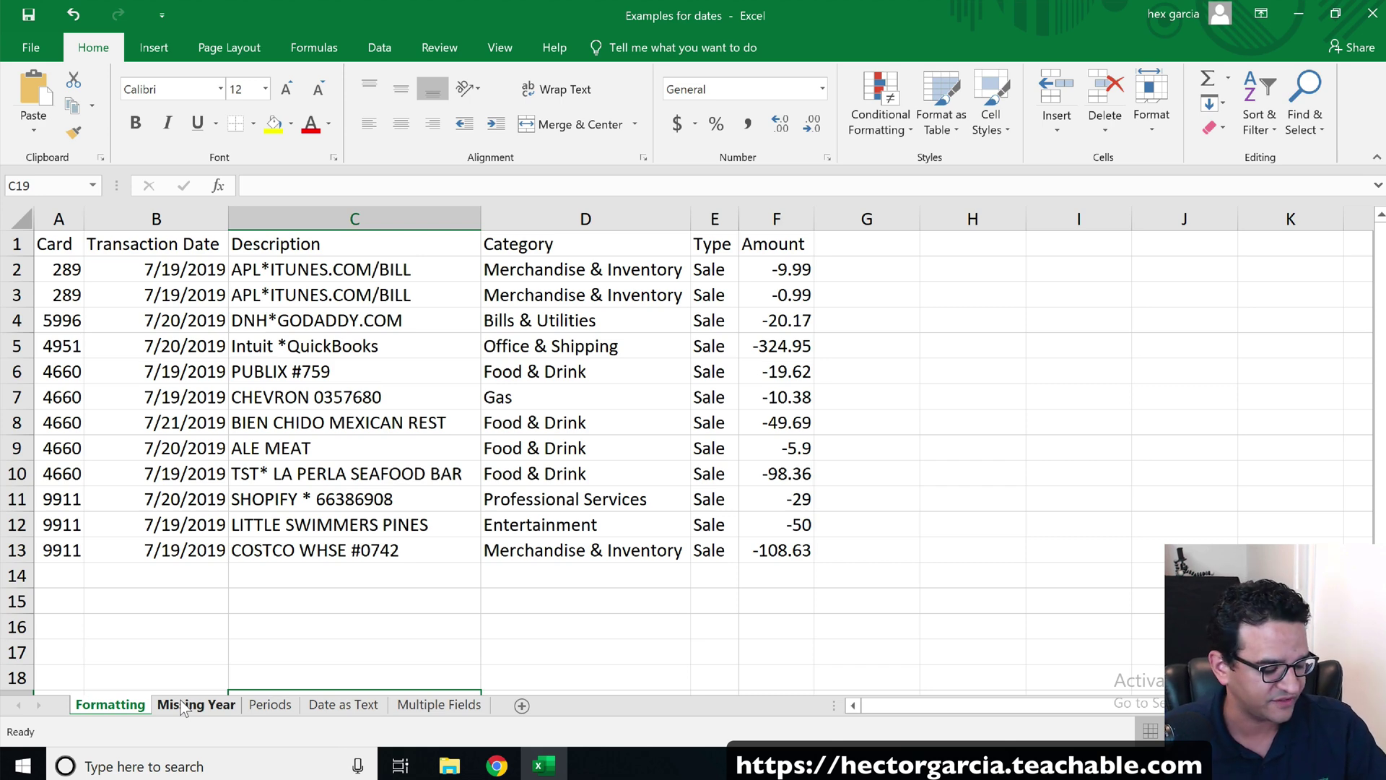
pyautogui.hotkey('ctrl', 'z')
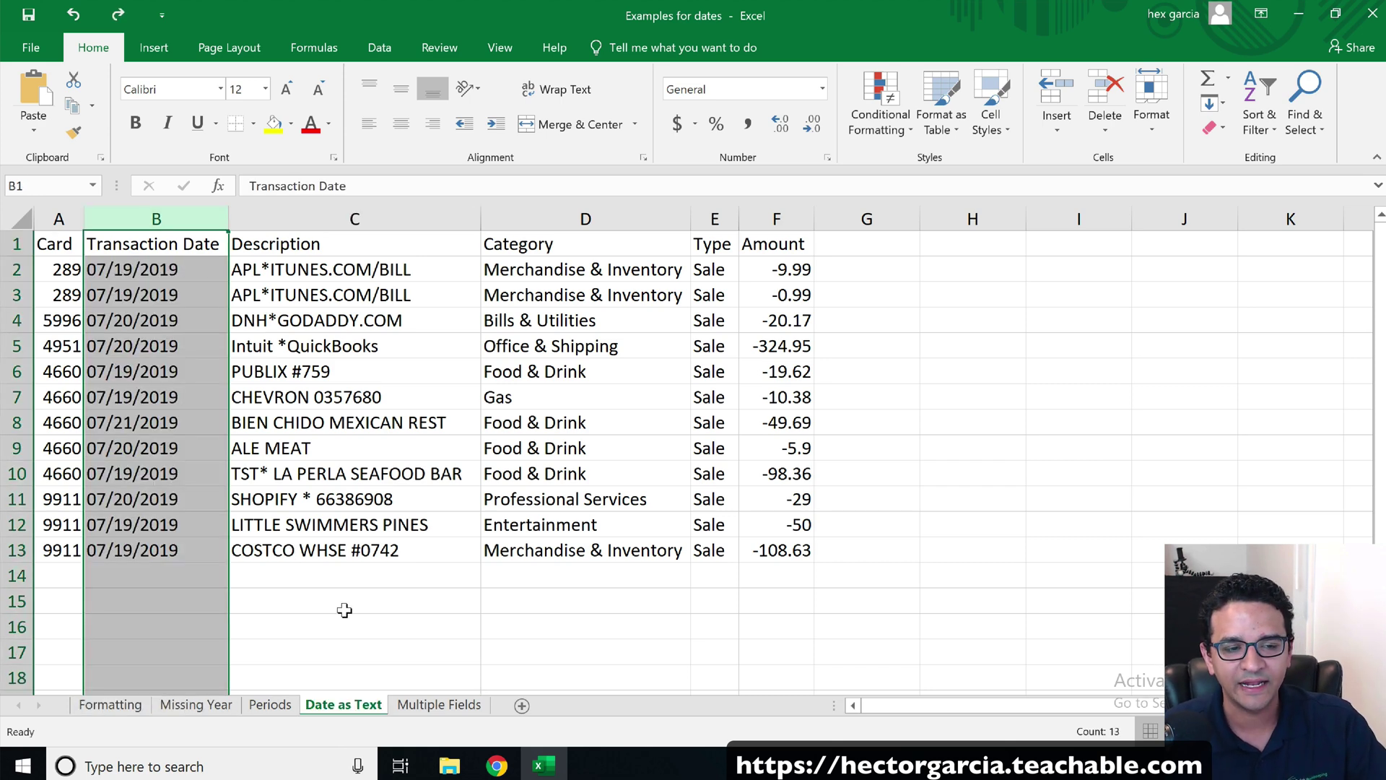
pyautogui.click(115, 705)
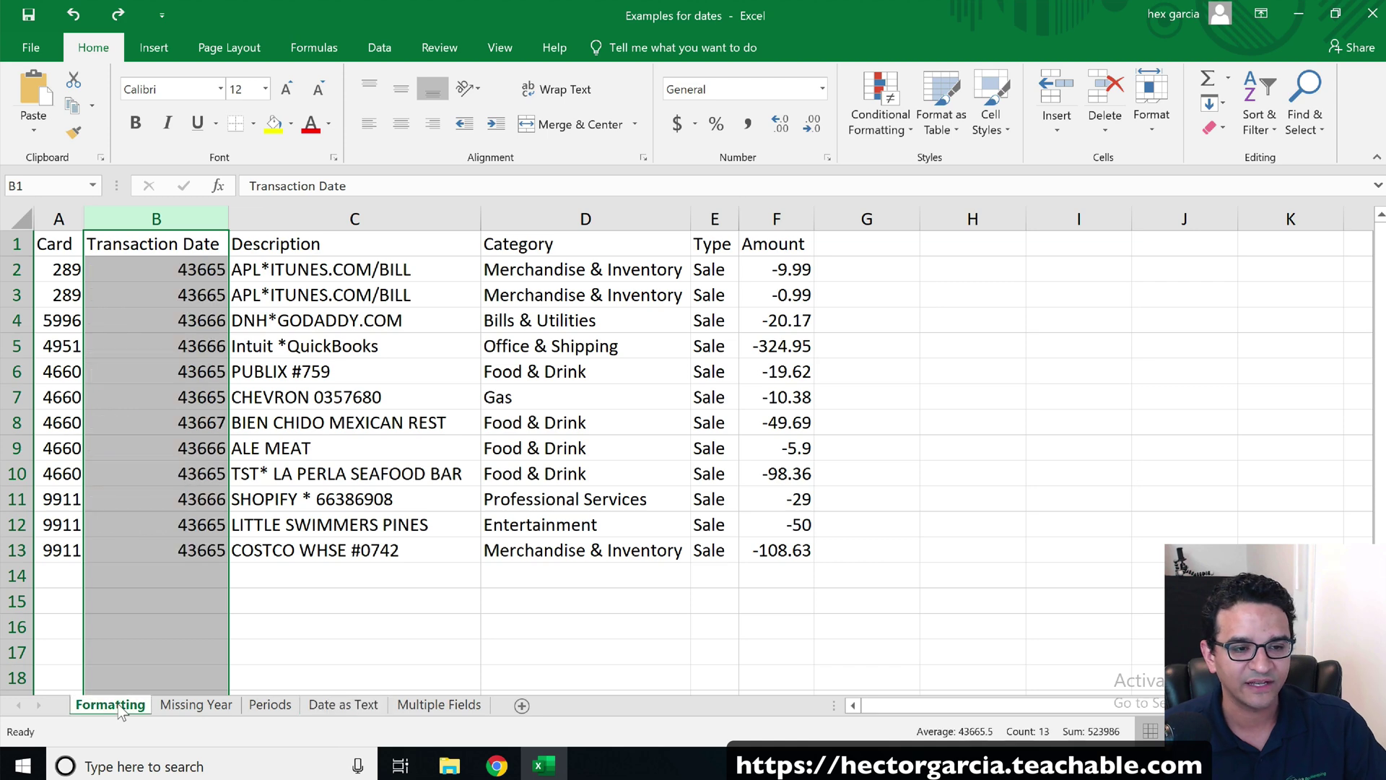
# Format the Transaction Date column on the Formatting sheet as a Date with the 03/14/12 type
pyautogui.click(413, 511)
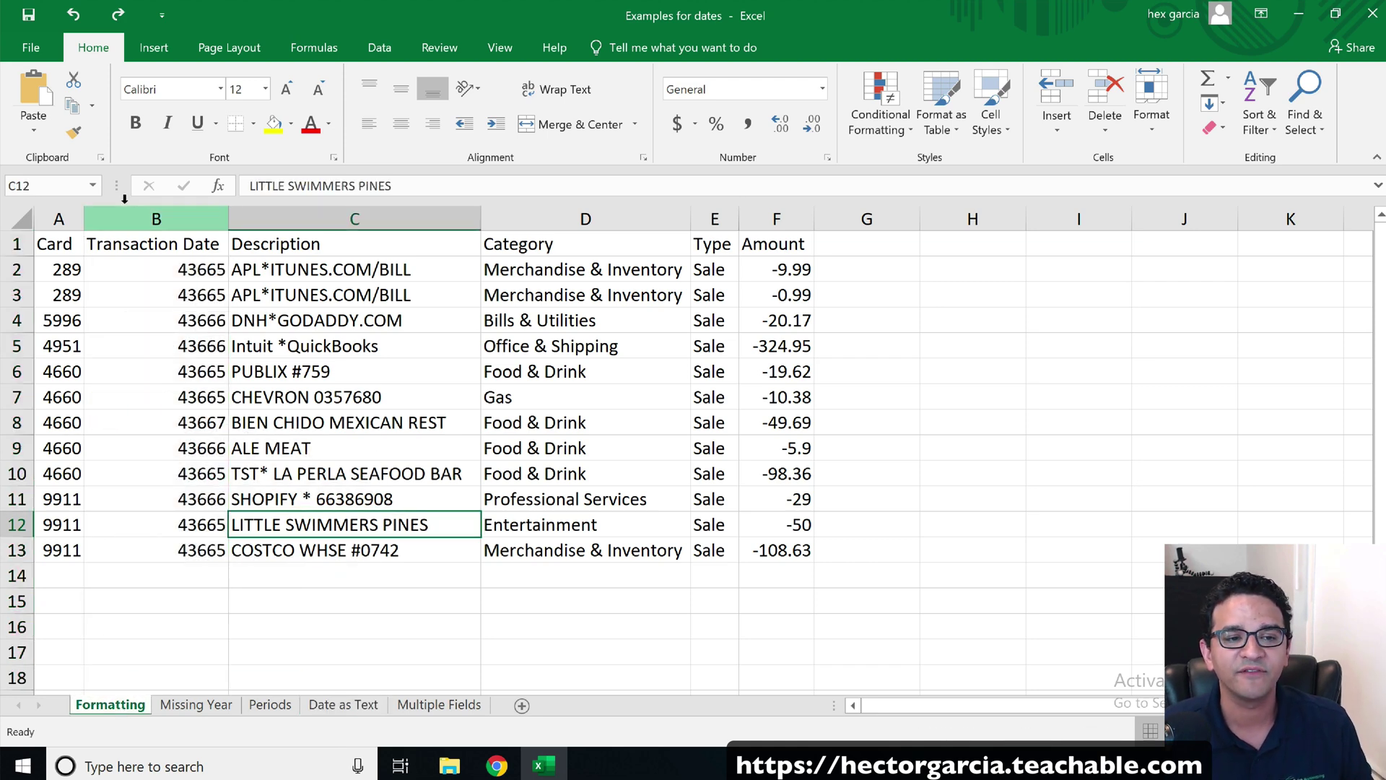
pyautogui.click(149, 215)
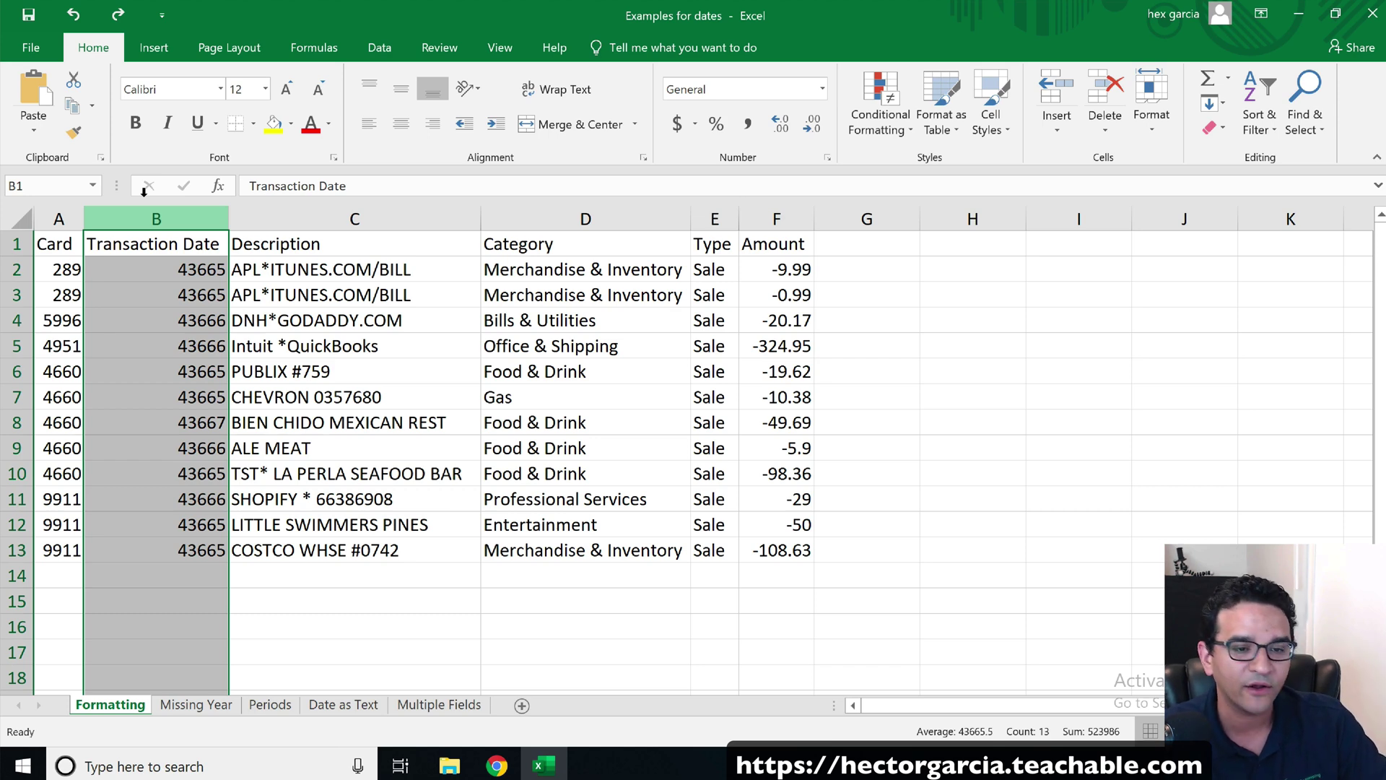
pyautogui.hotkey('ctrl', '1')
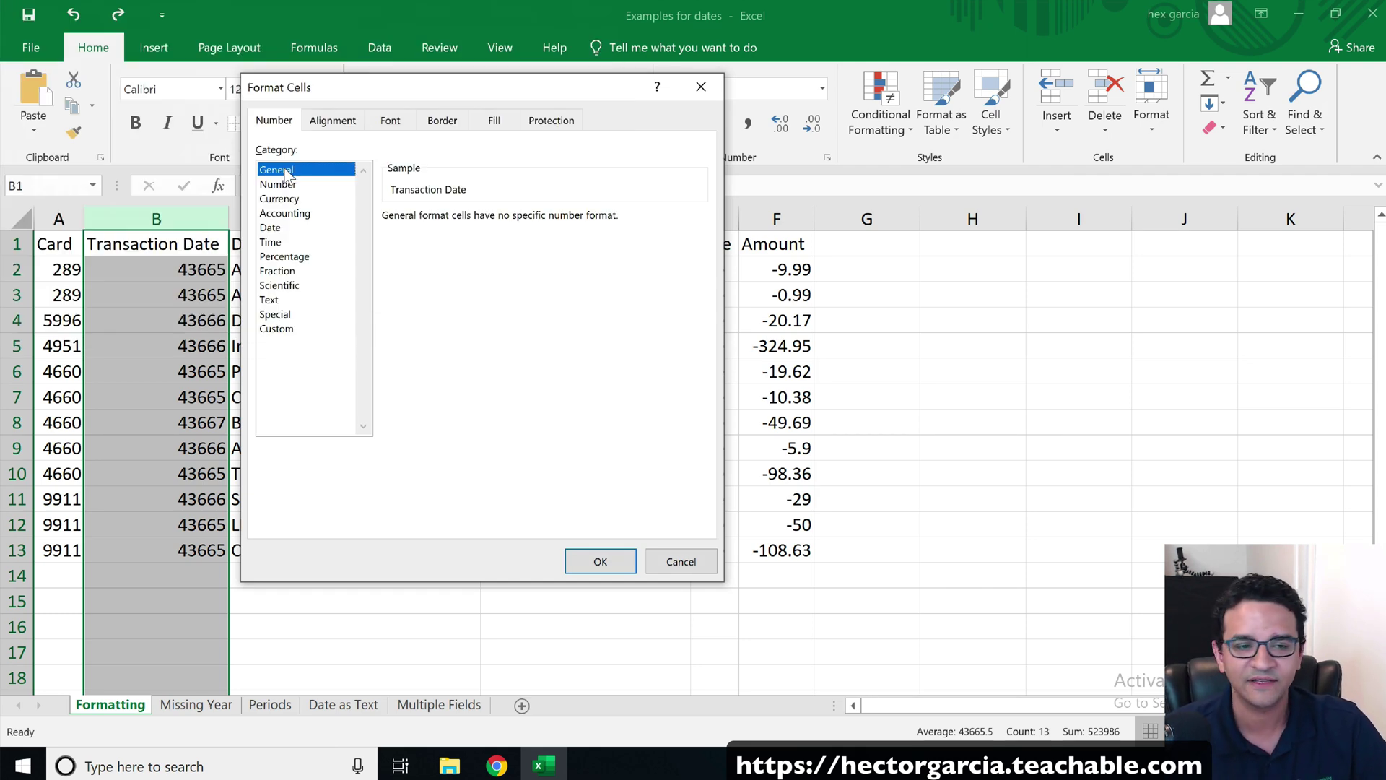
pyautogui.click(286, 227)
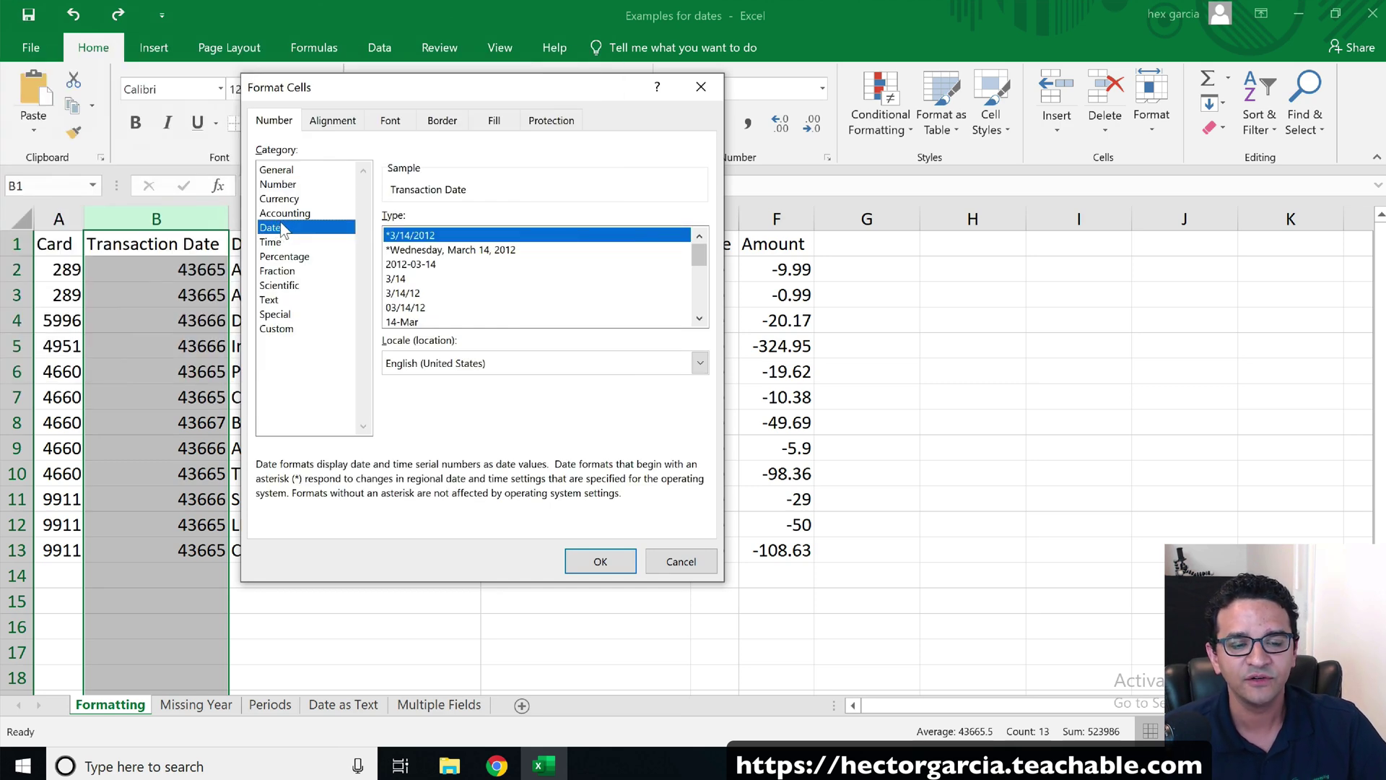
pyautogui.moveTo(699, 254)
pyautogui.mouseDown()
pyautogui.moveTo(708, 332)
pyautogui.moveTo(711, 263)
pyautogui.mouseUp()
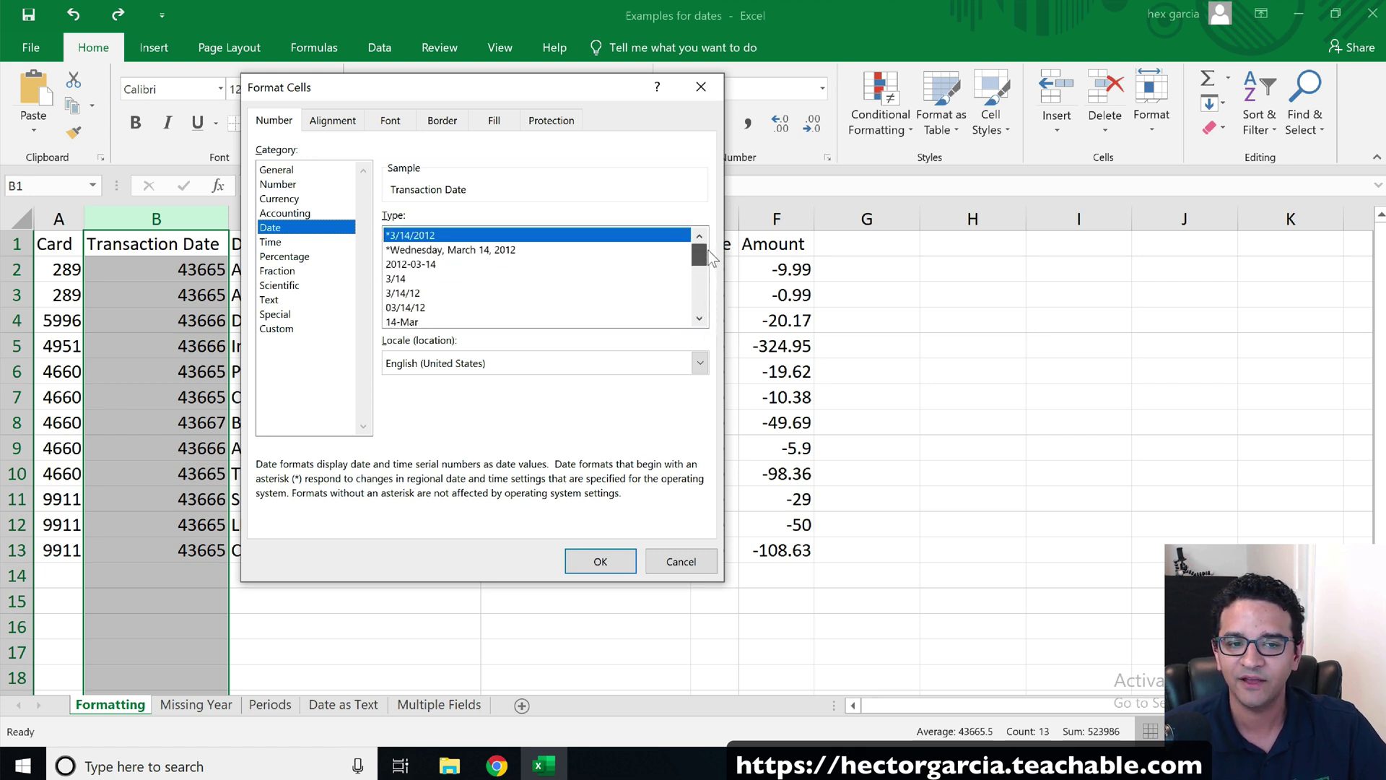
pyautogui.click(421, 265)
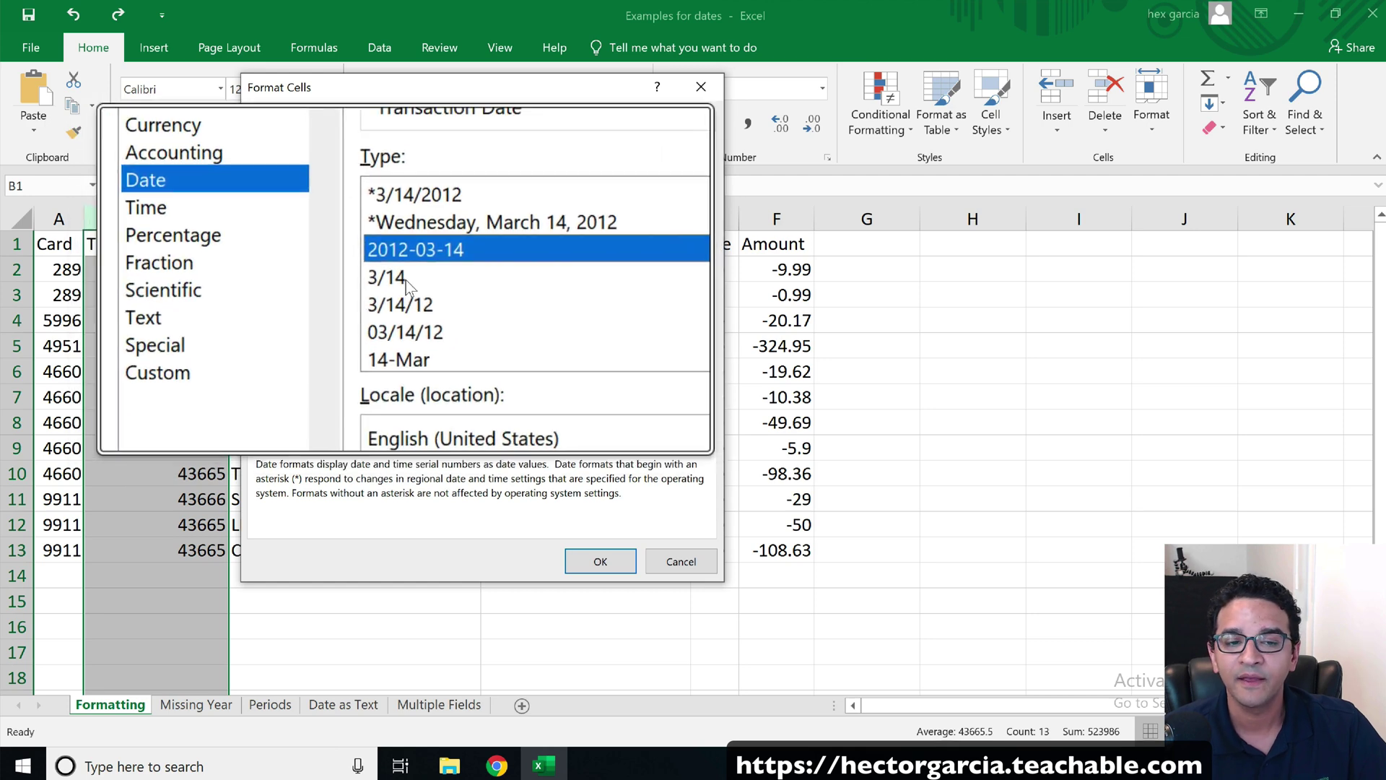
pyautogui.click(415, 281)
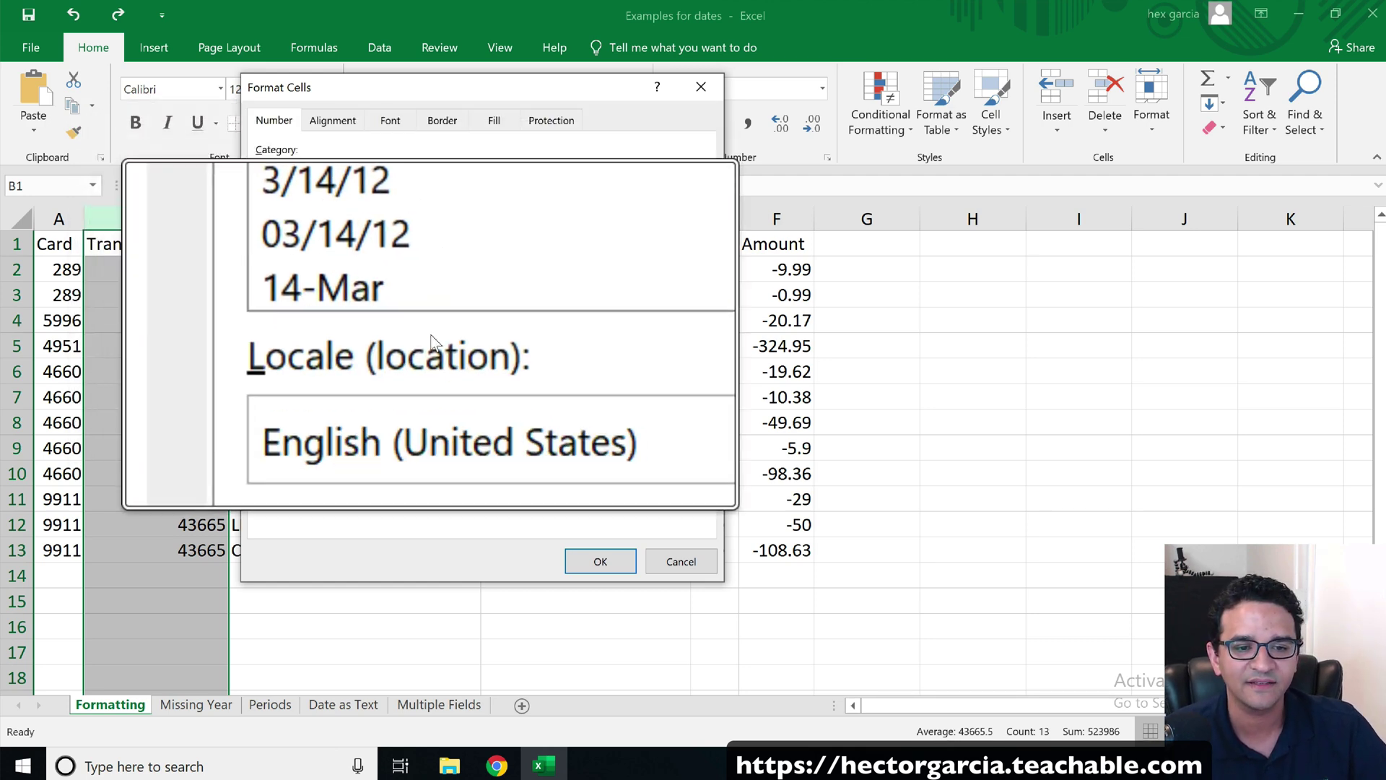
pyautogui.click(408, 306)
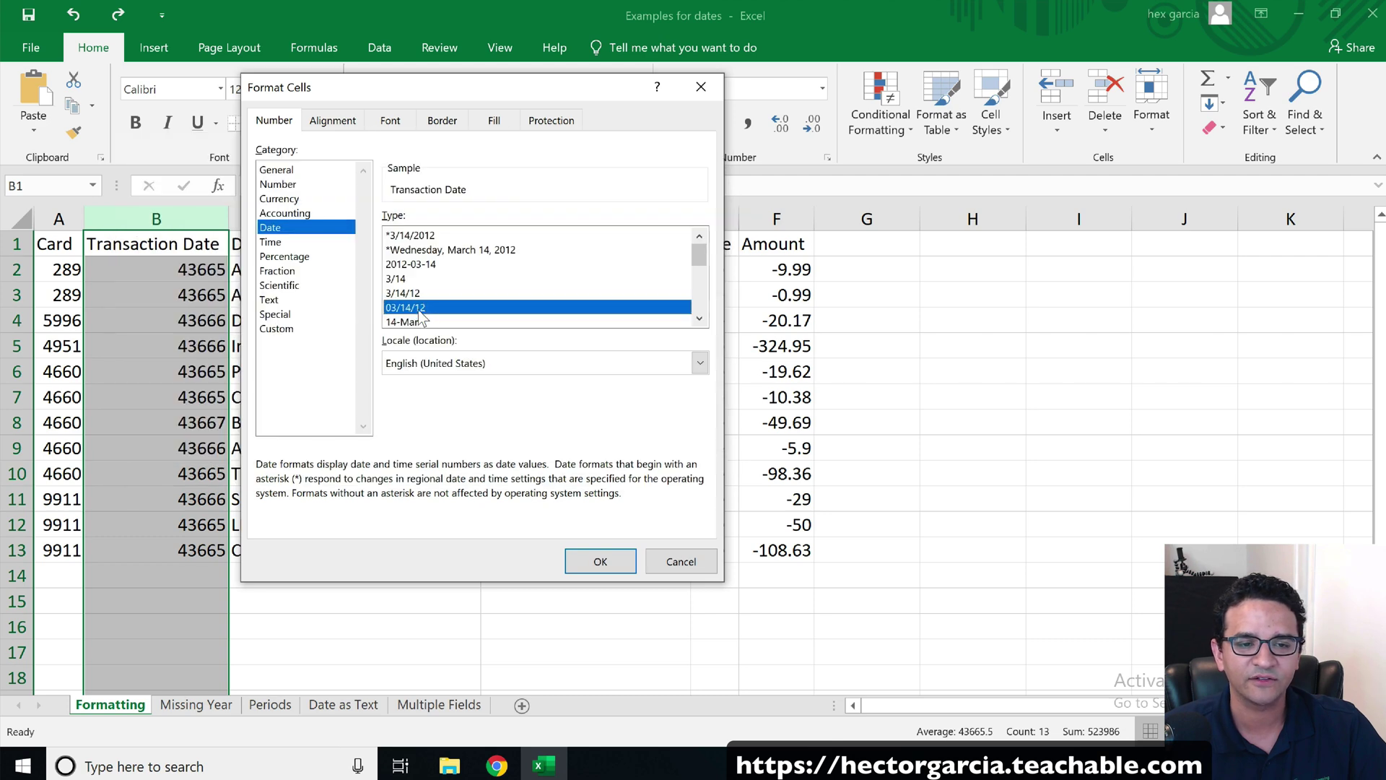
pyautogui.click(601, 560)
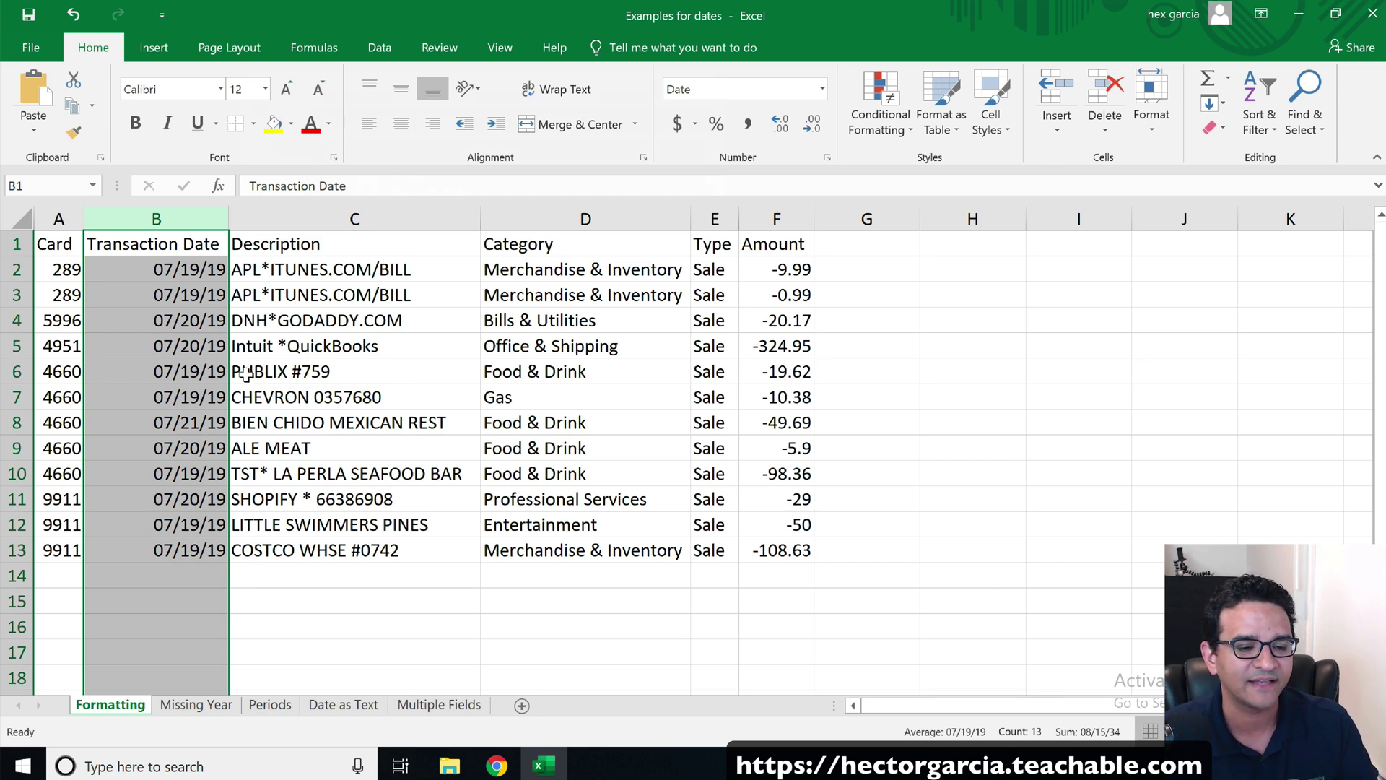
# Insert a blank column before the Description column on the Missing Year sheet
pyautogui.click(200, 707)
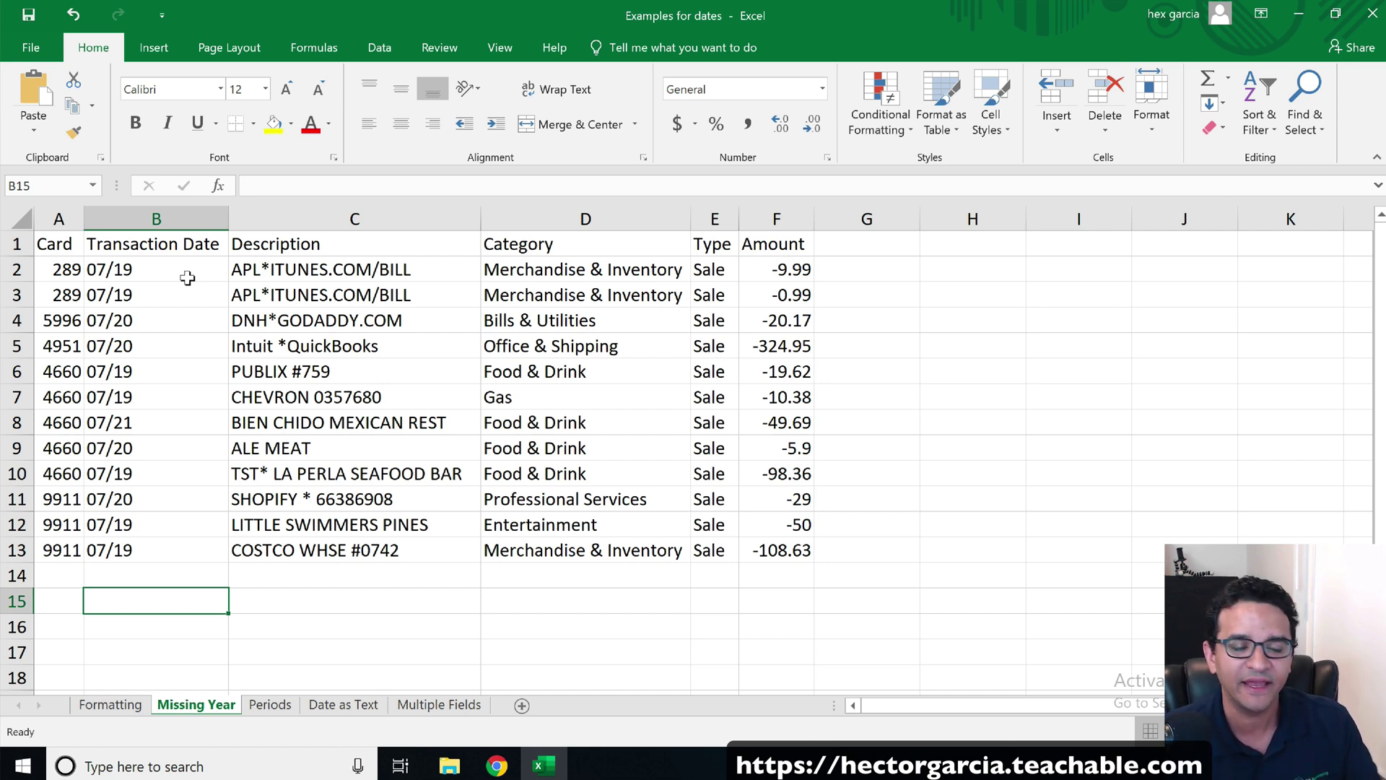
pyautogui.click(266, 196)
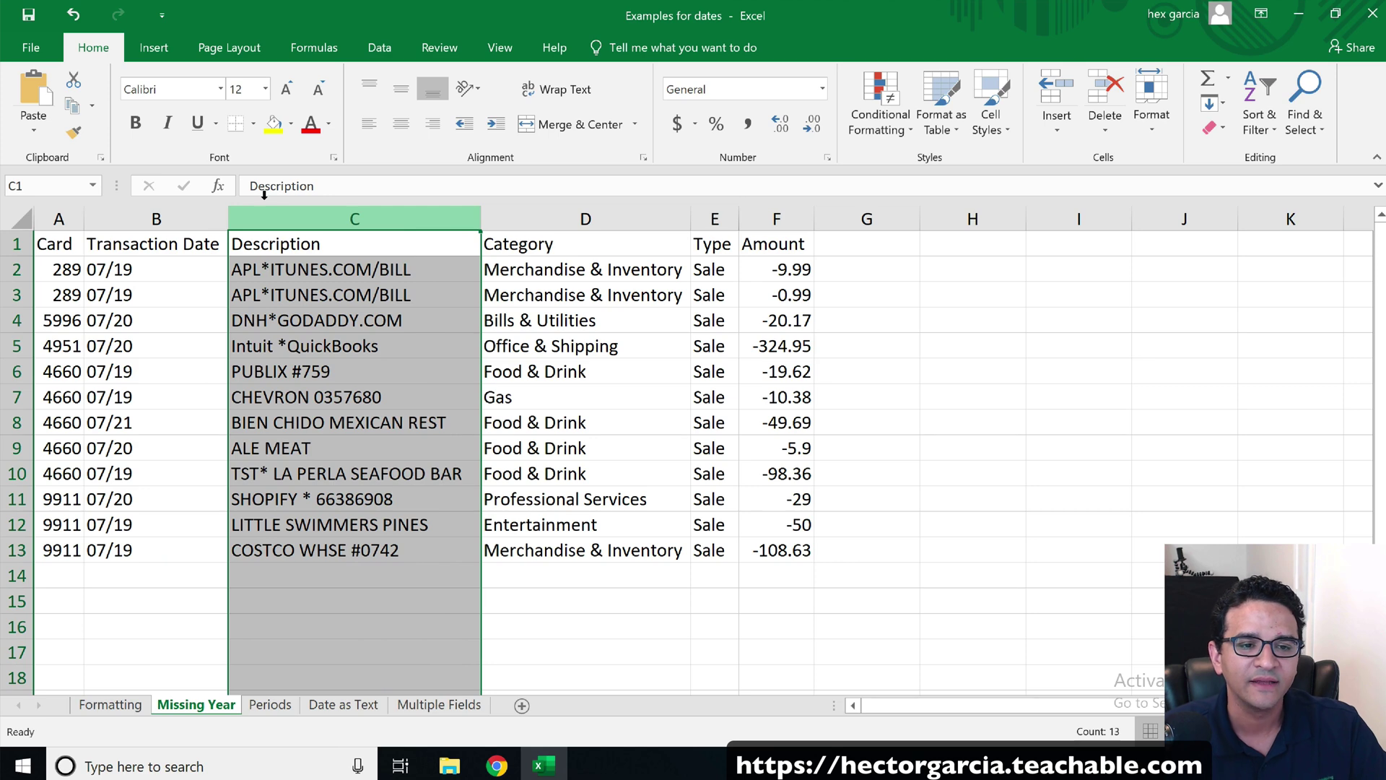
pyautogui.rightClick(282, 217)
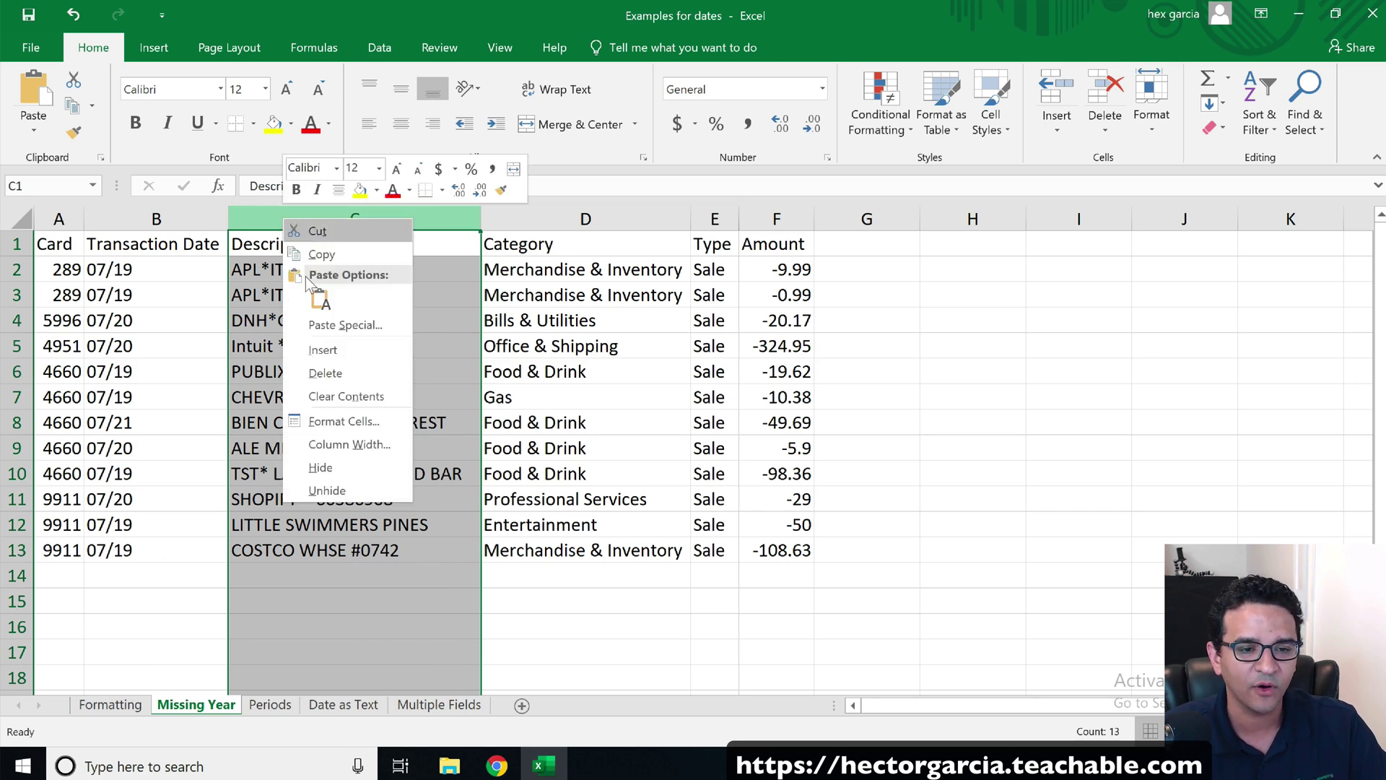
pyautogui.click(336, 353)
# Begin a DATE formula in C2 with 2020 as the year and LEFT(B2,2) as the month
pyautogui.click(271, 266)
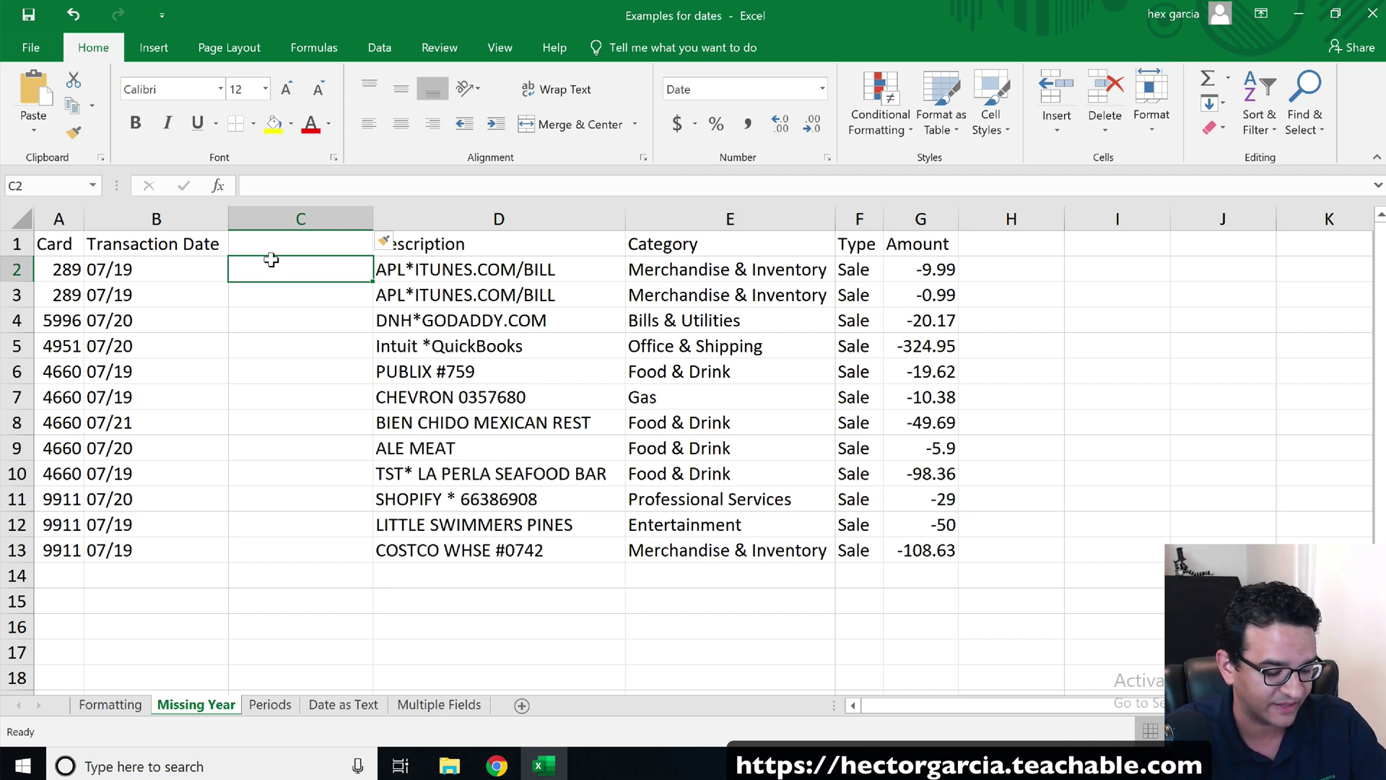
pyautogui.write('=date')
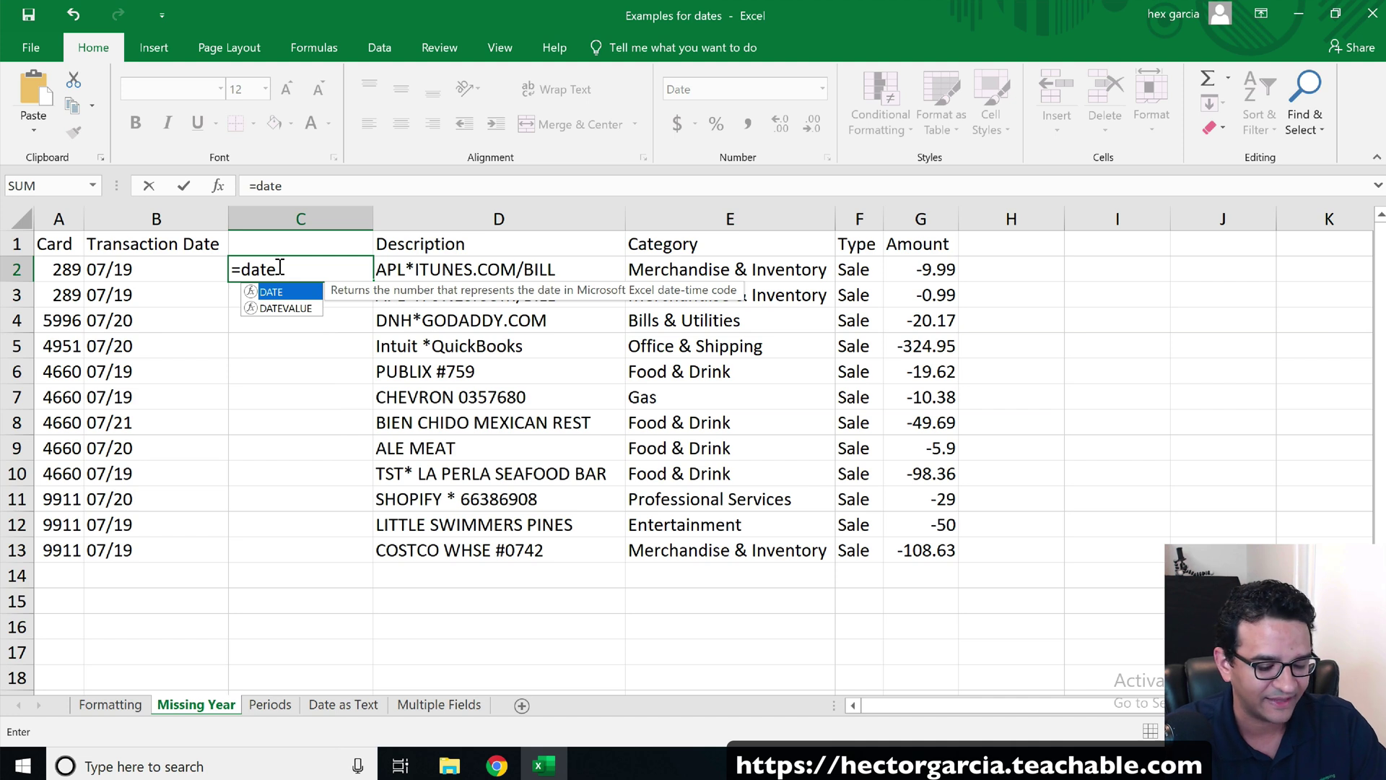
pyautogui.write('(')
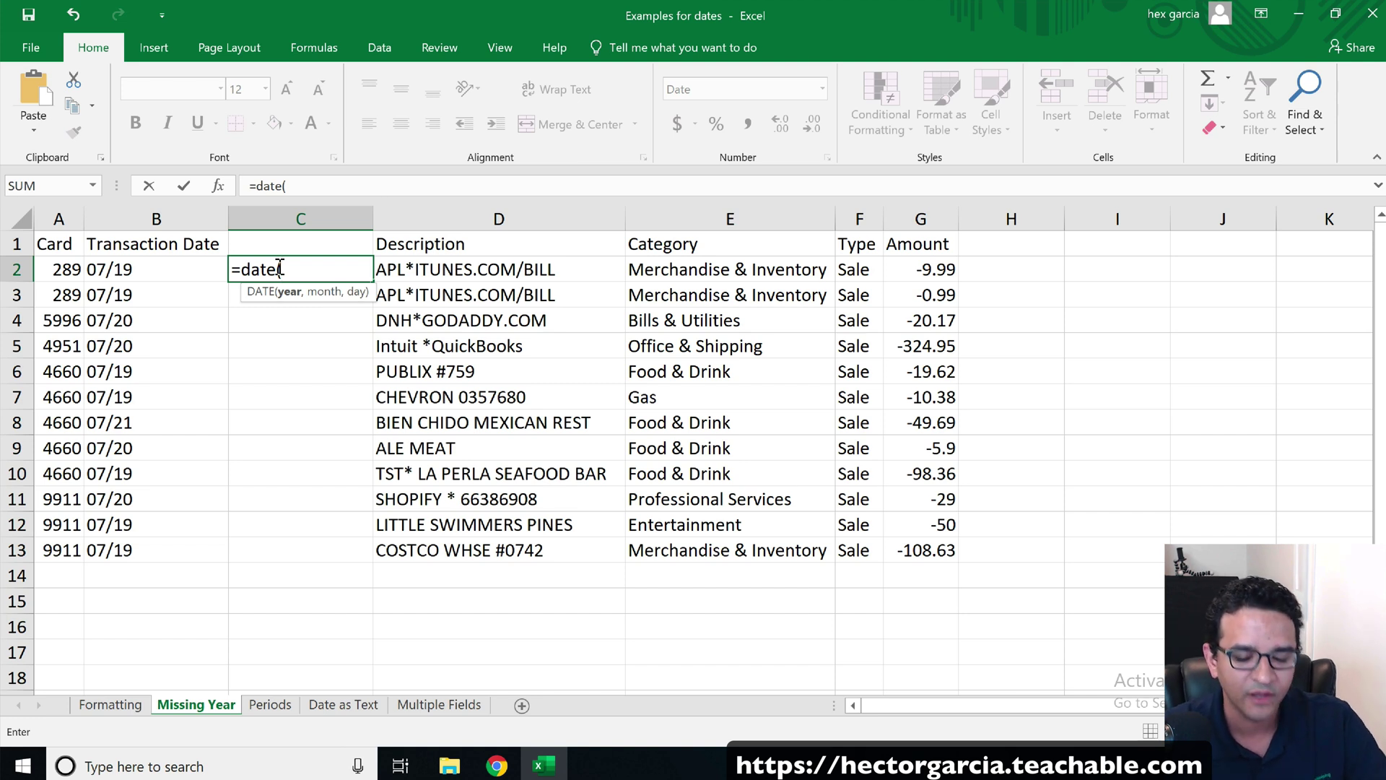
pyautogui.write('2020')
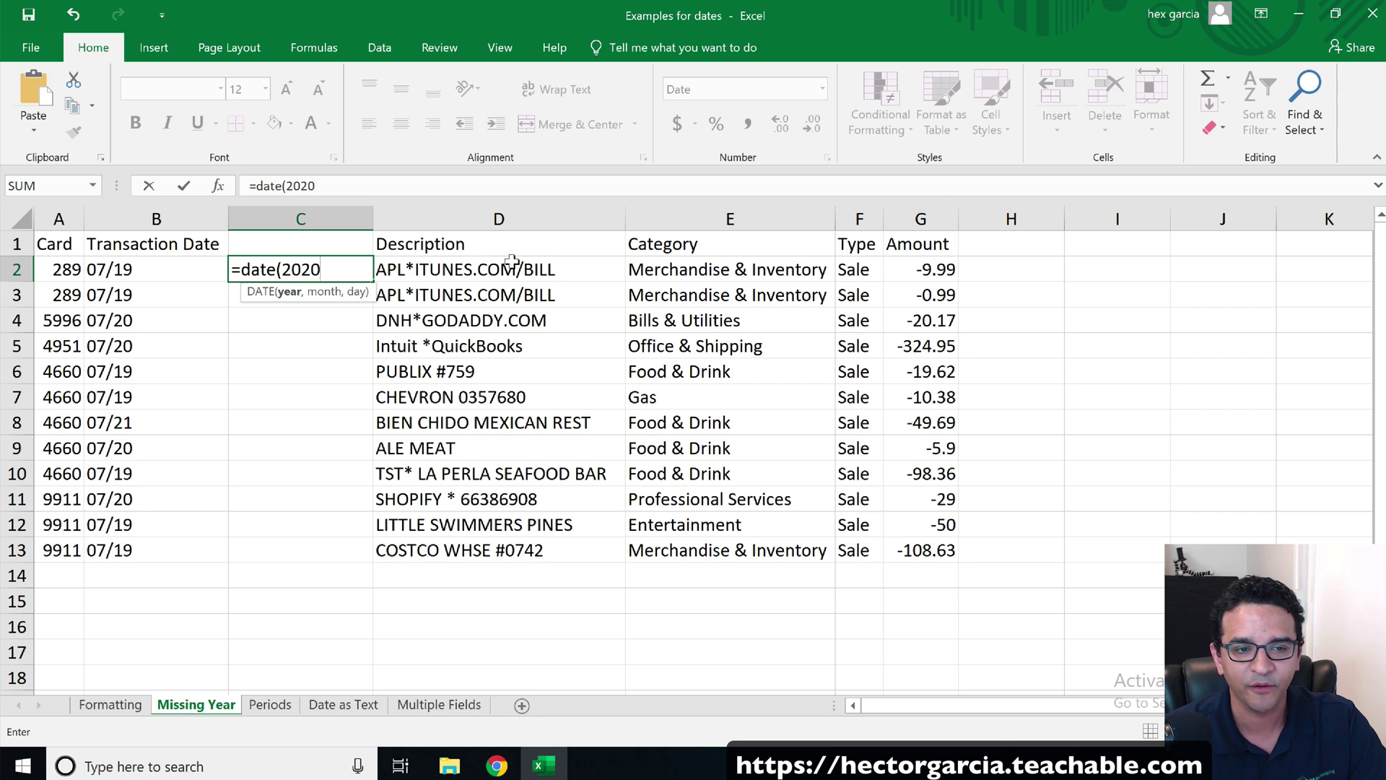
pyautogui.write(',')
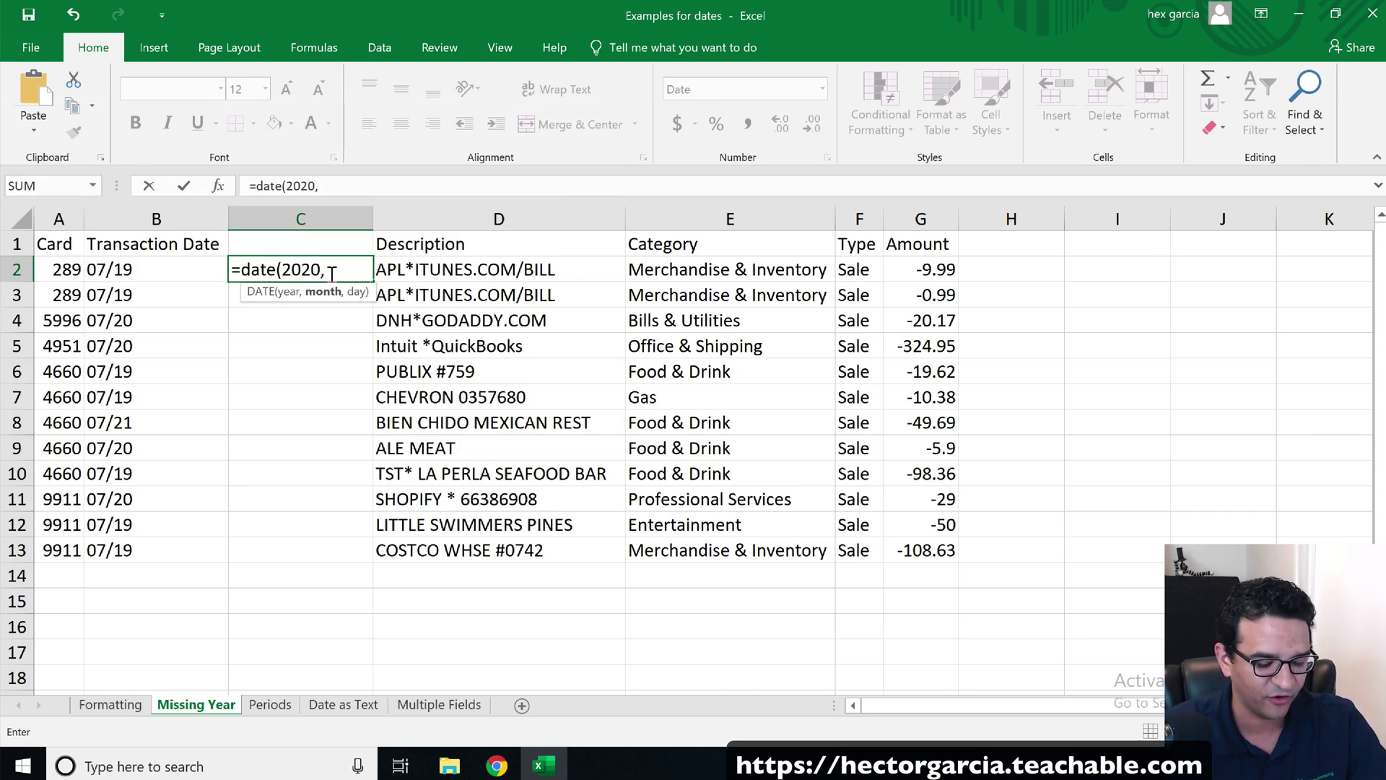
pyautogui.write('LEFT(')
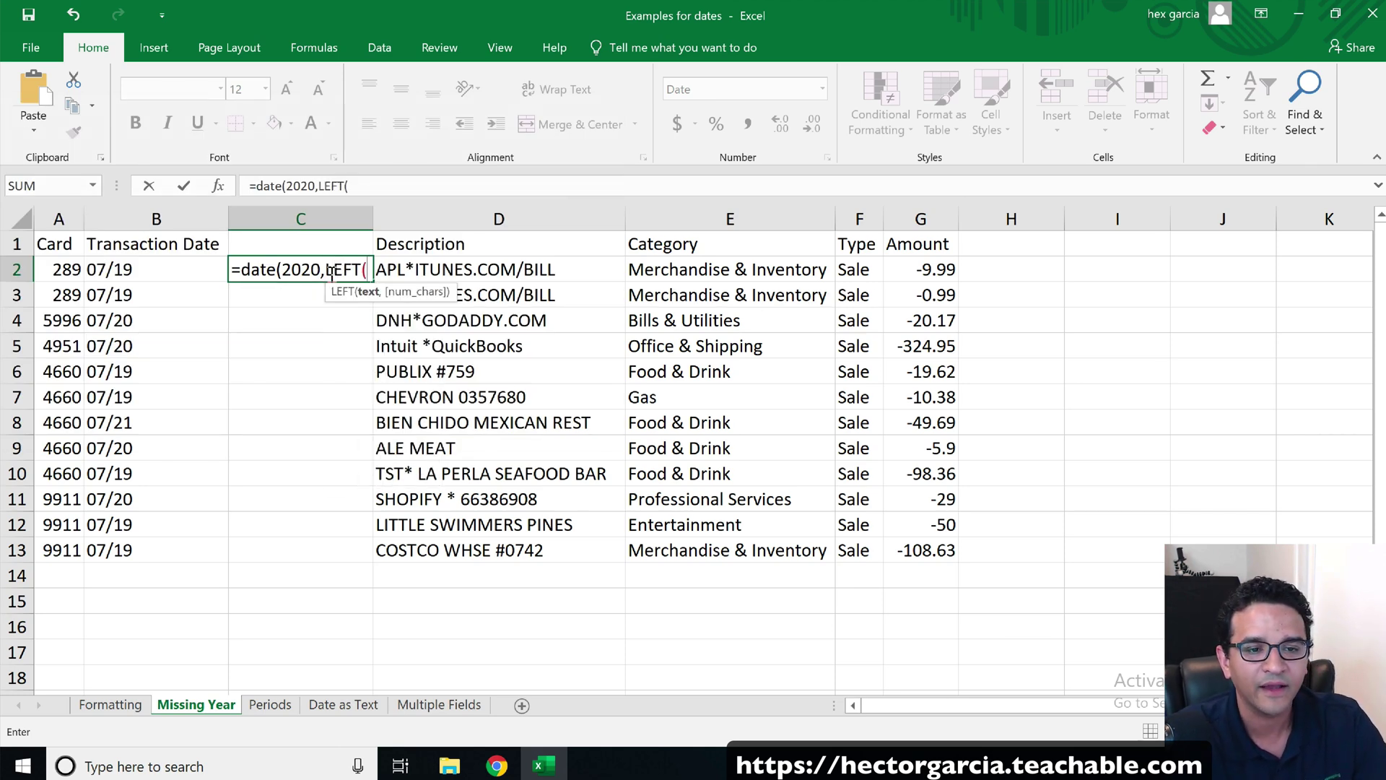
pyautogui.click(122, 267)
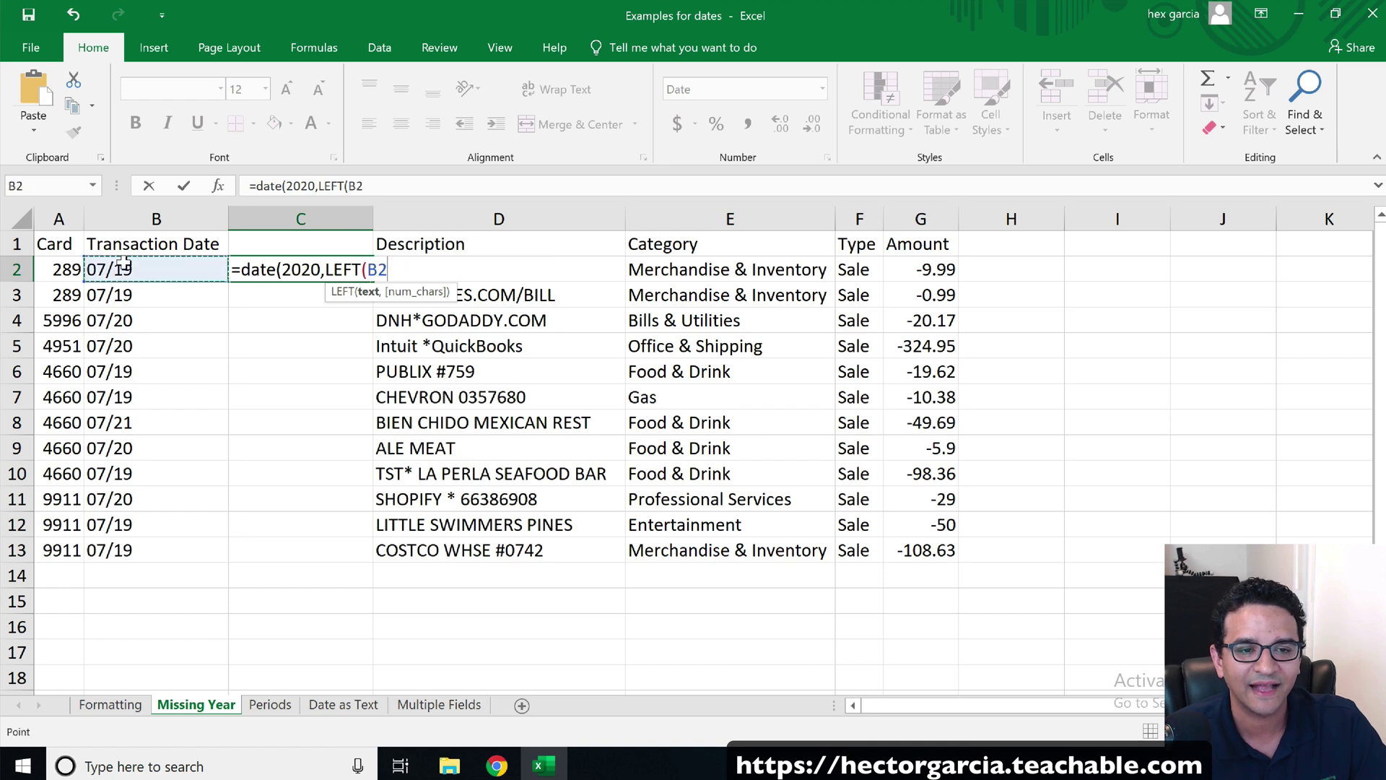
pyautogui.write(',')
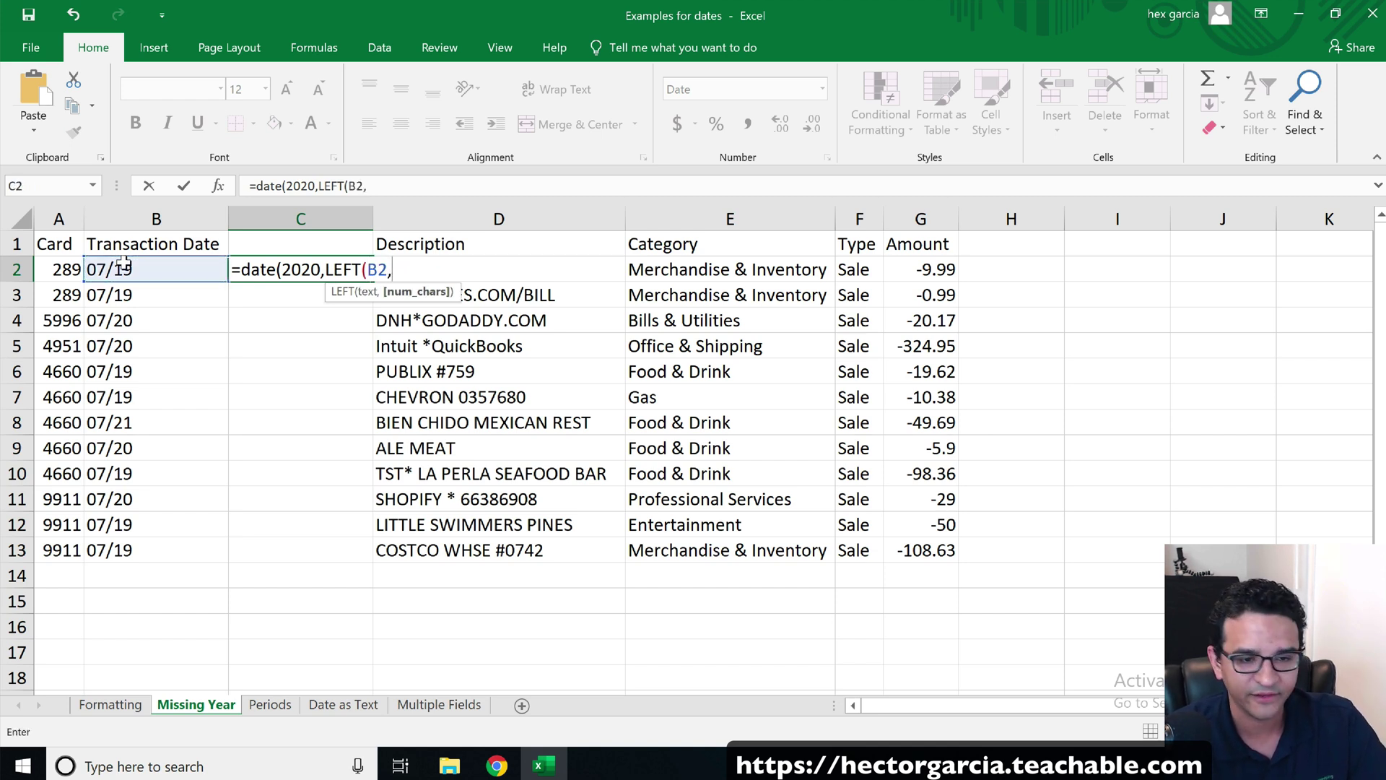
pyautogui.write('2)')
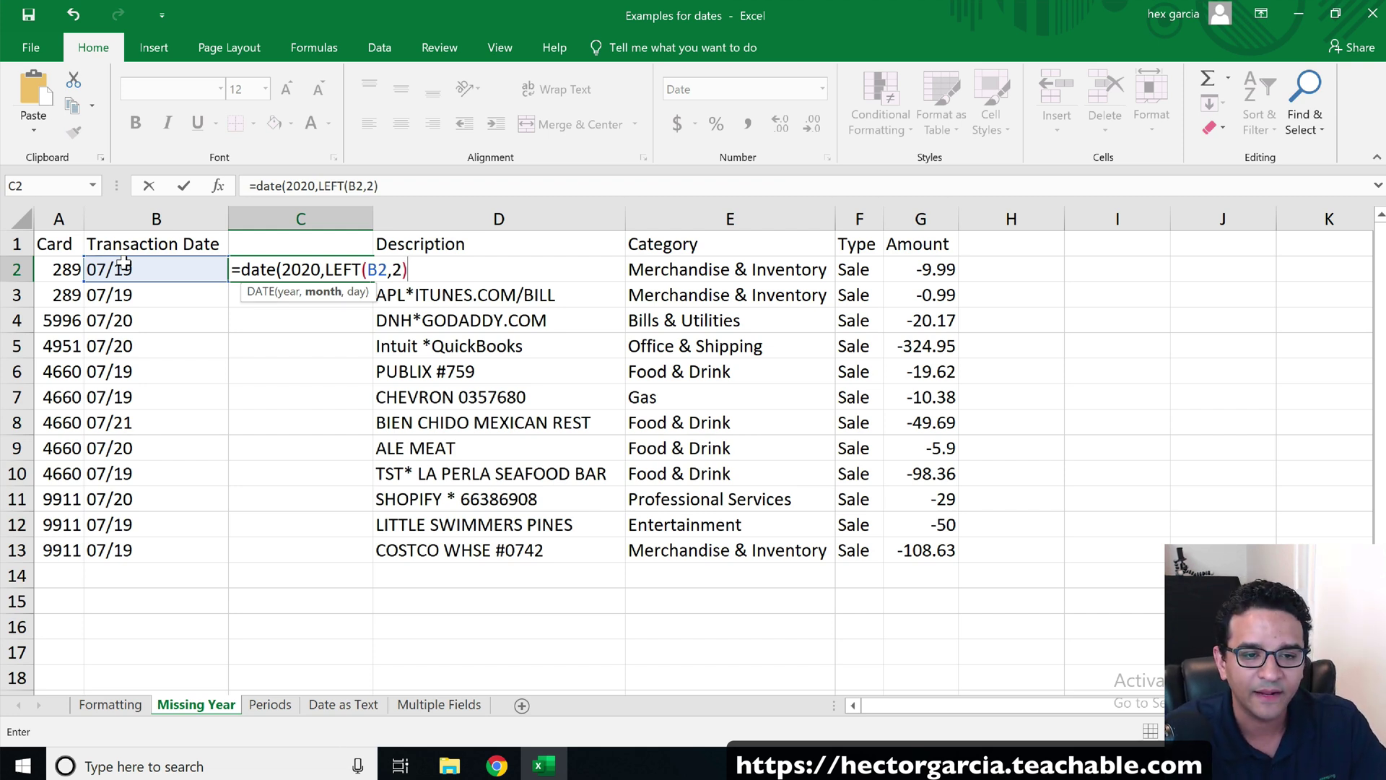
# Complete the DATE formula in C2 with RIGHT(B2,2) as the day and enter it
pyautogui.write(',')
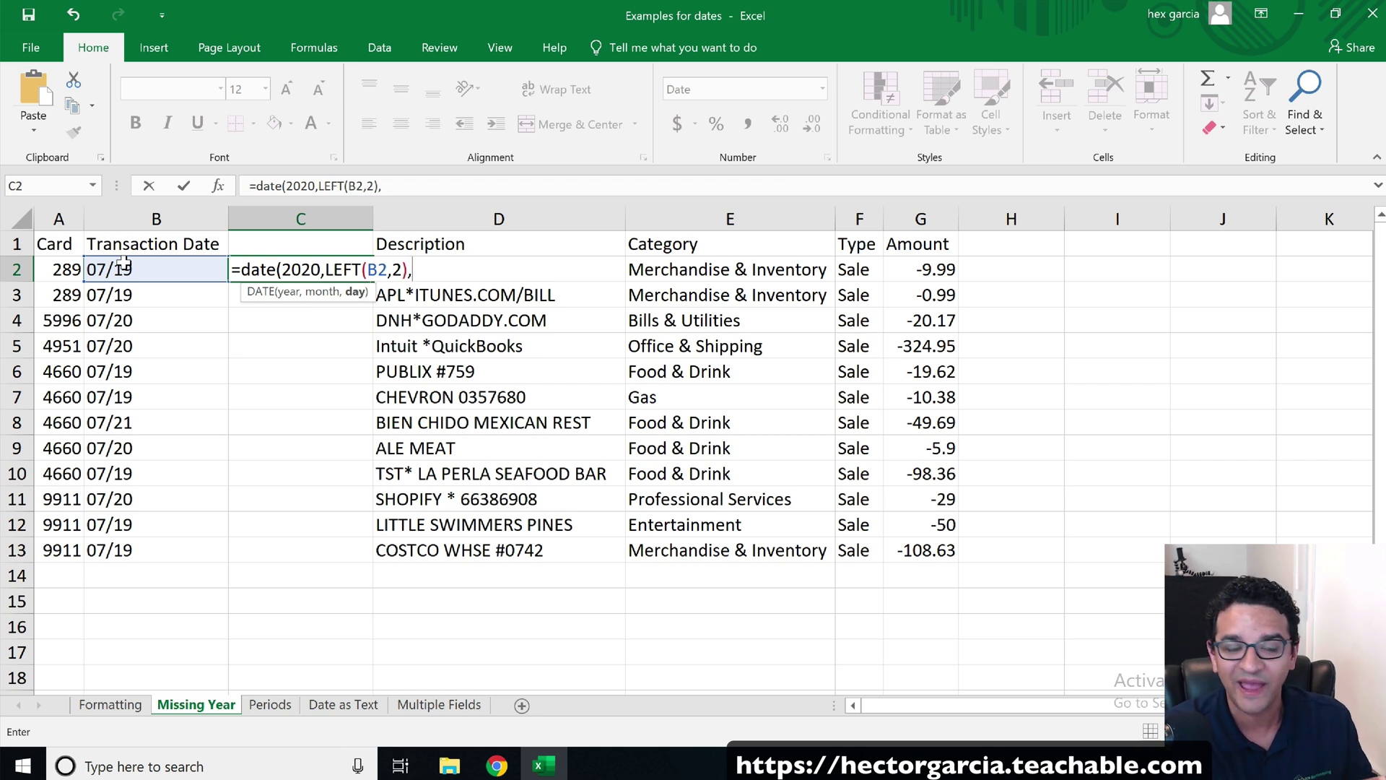
pyautogui.write('RIGHT(')
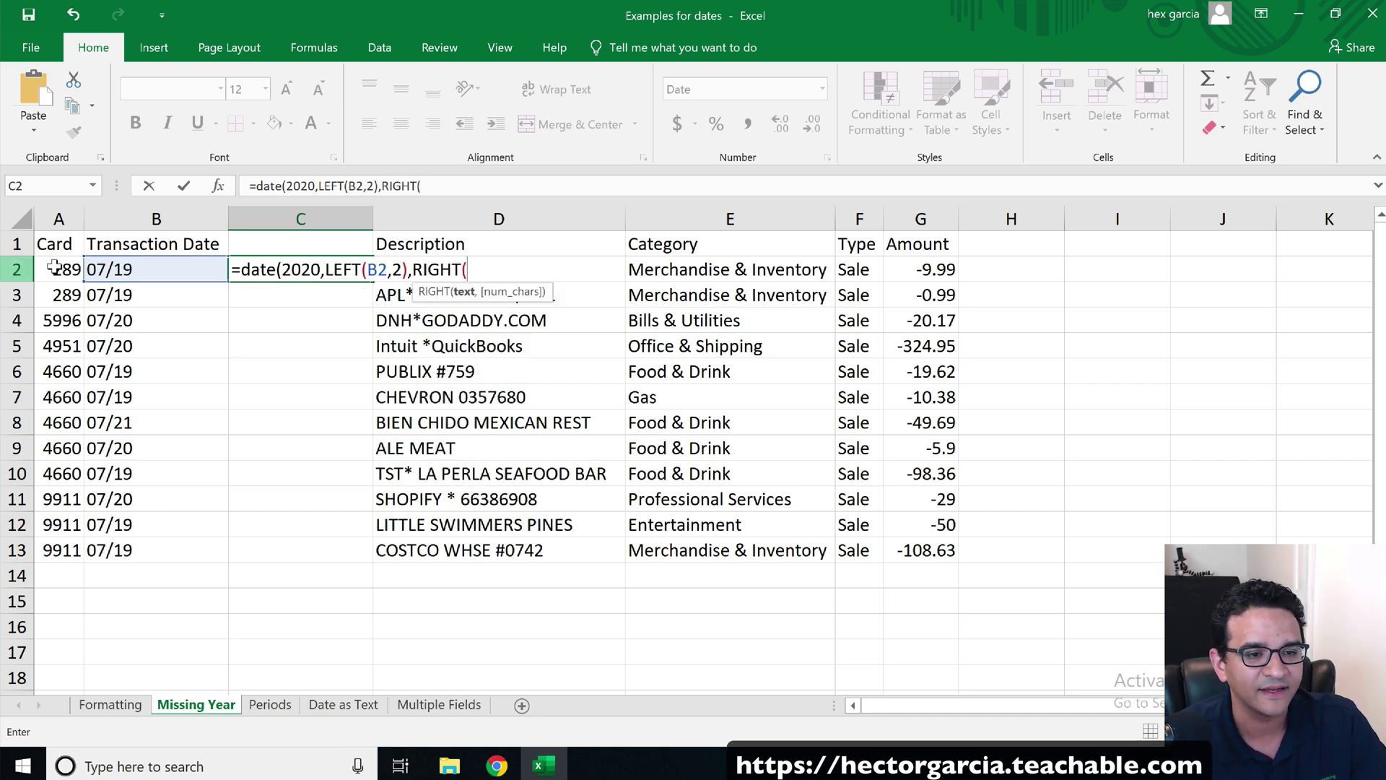
pyautogui.click(146, 264)
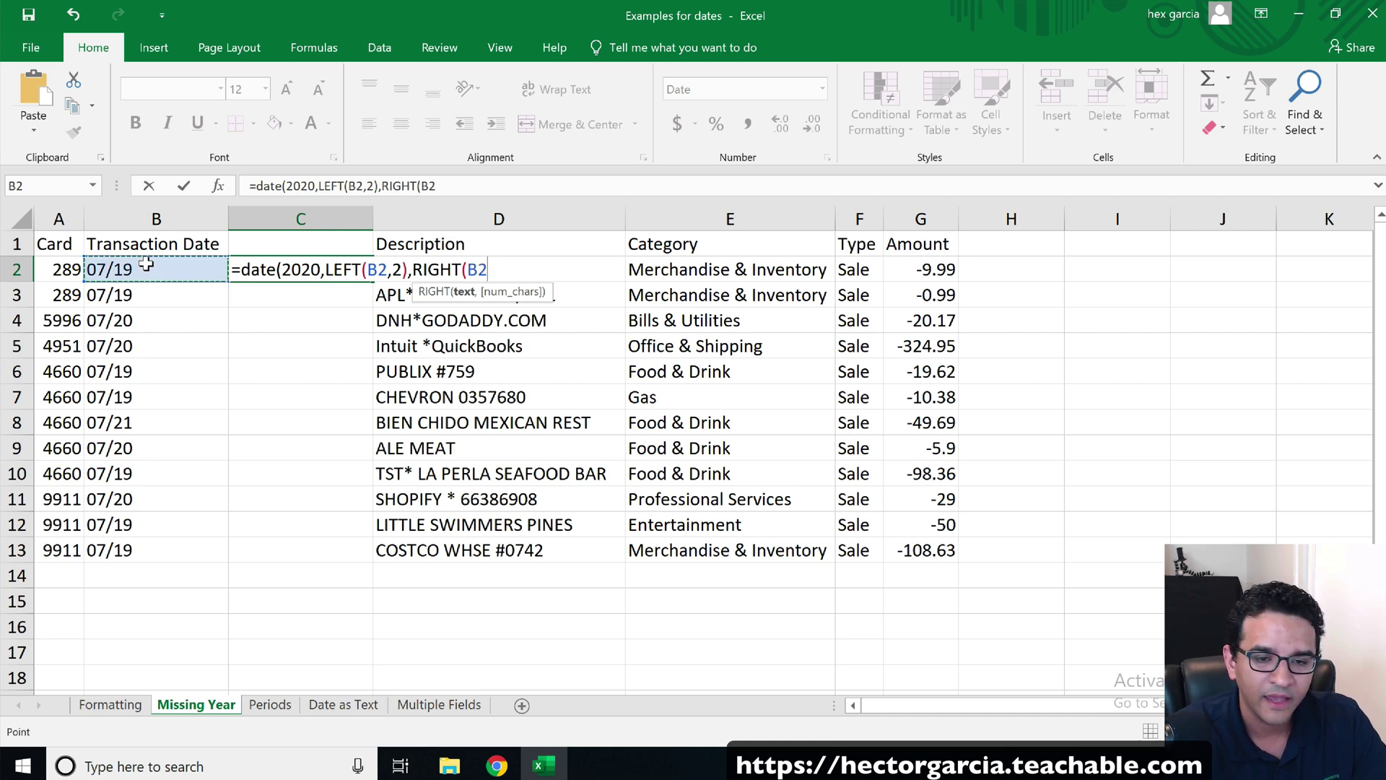
pyautogui.write(',')
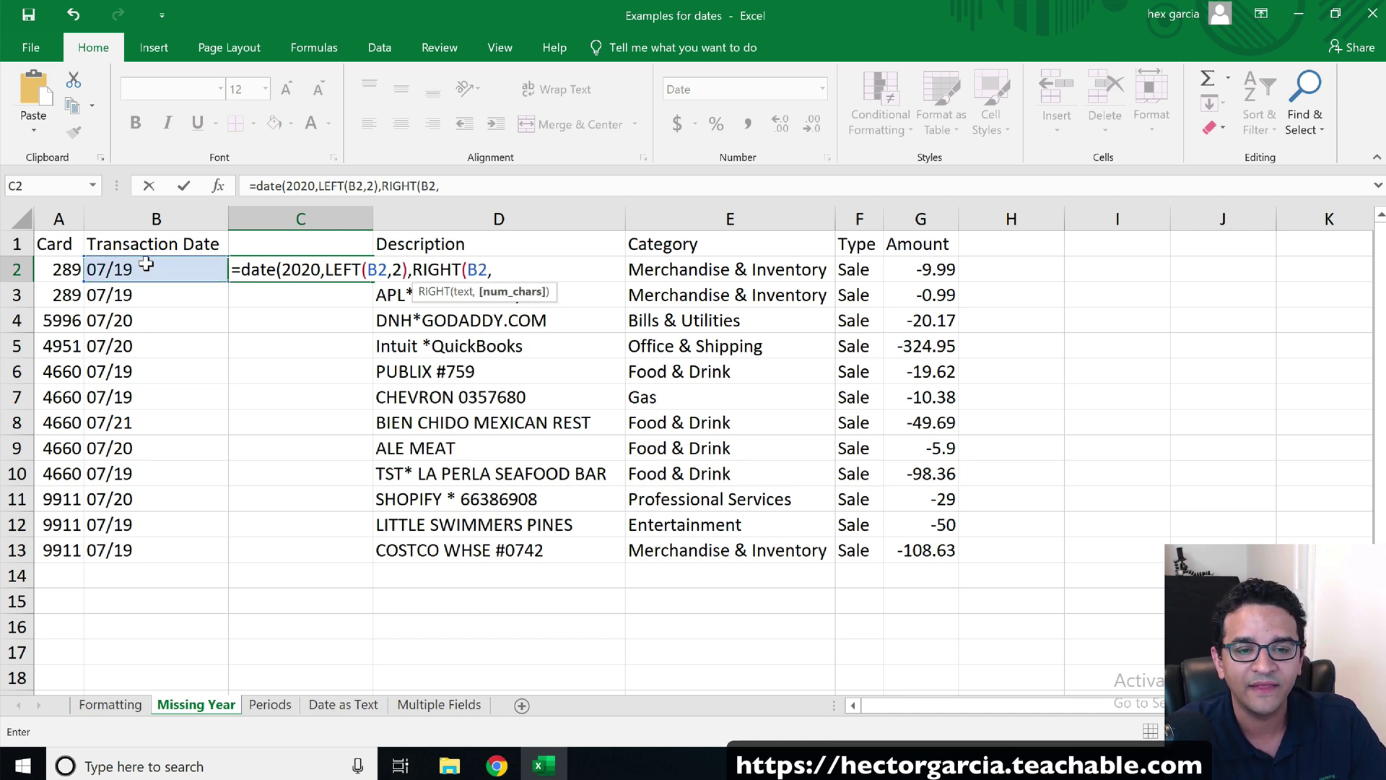
pyautogui.write('2')
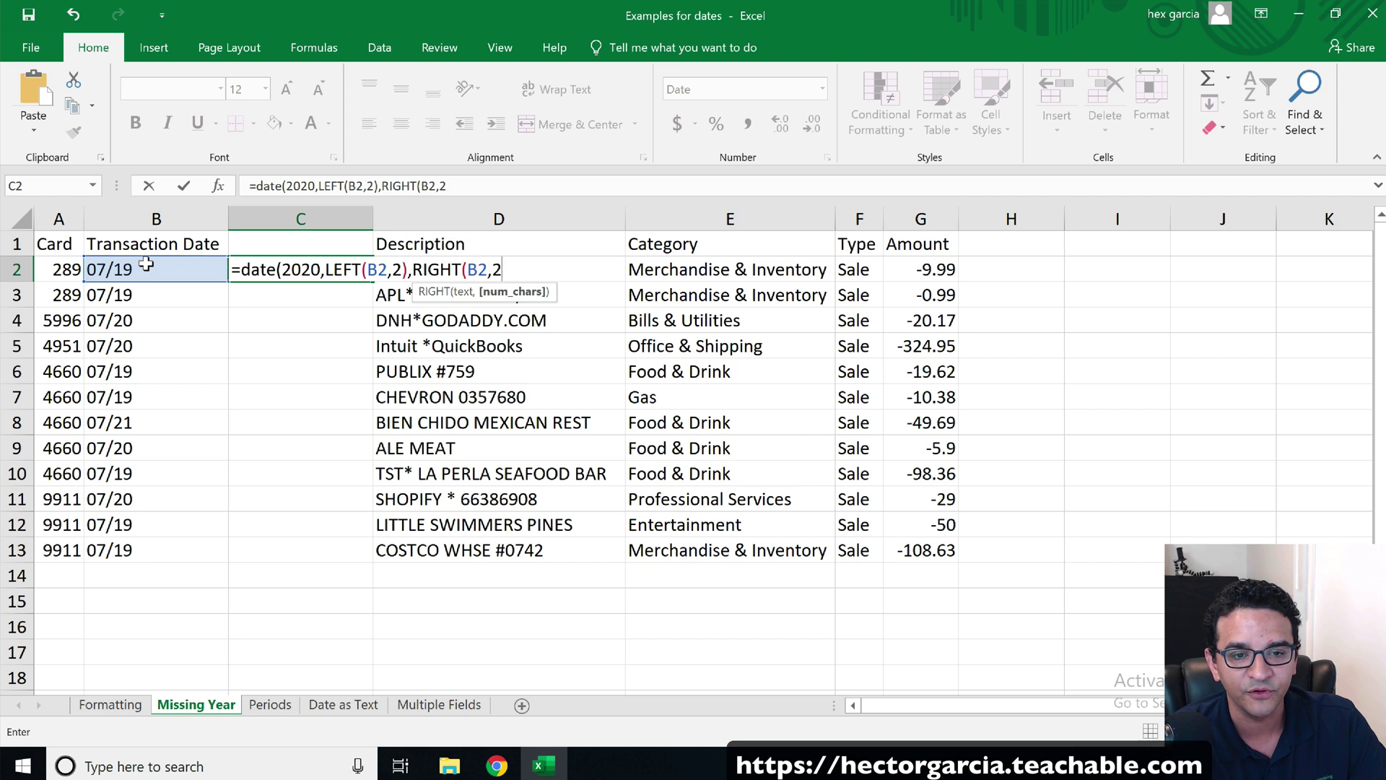
pyautogui.write(')')
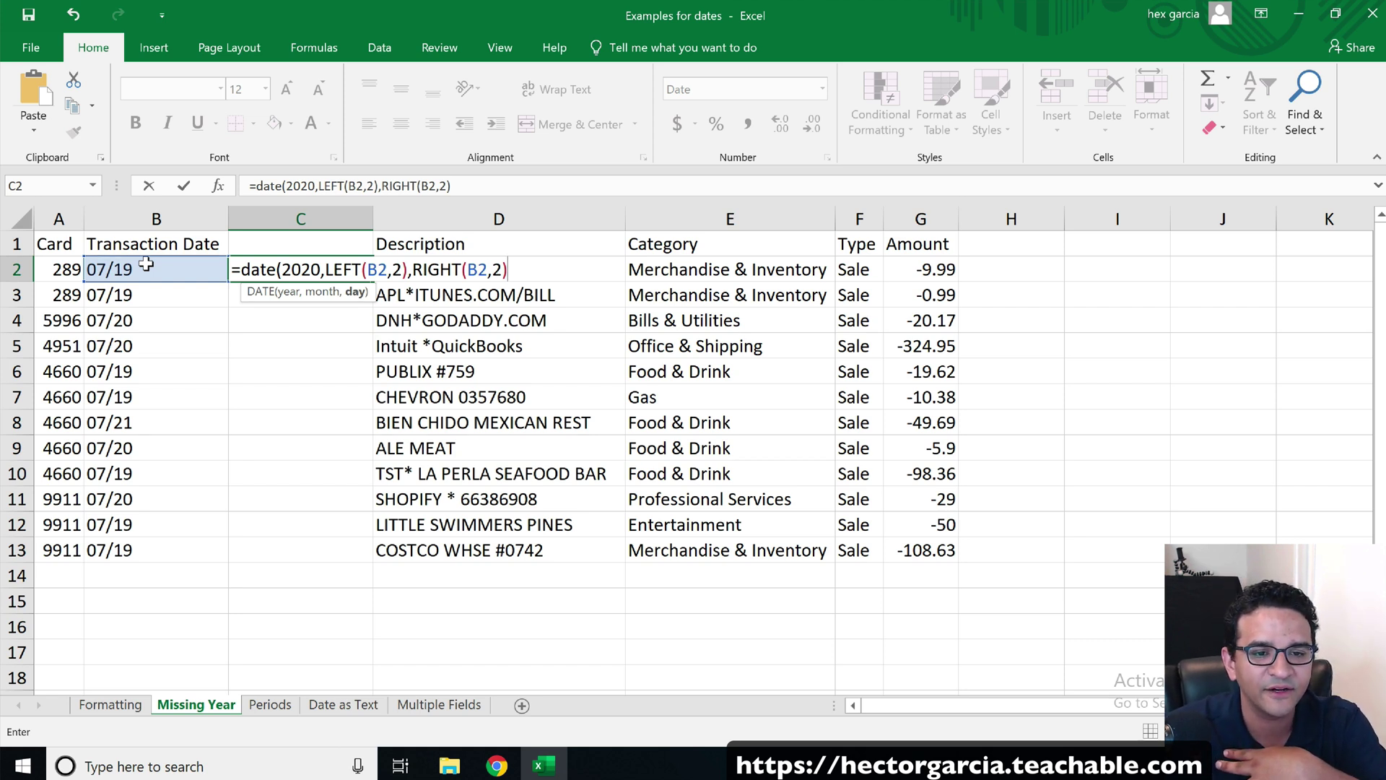
pyautogui.press('Return')
pyautogui.press('Return')
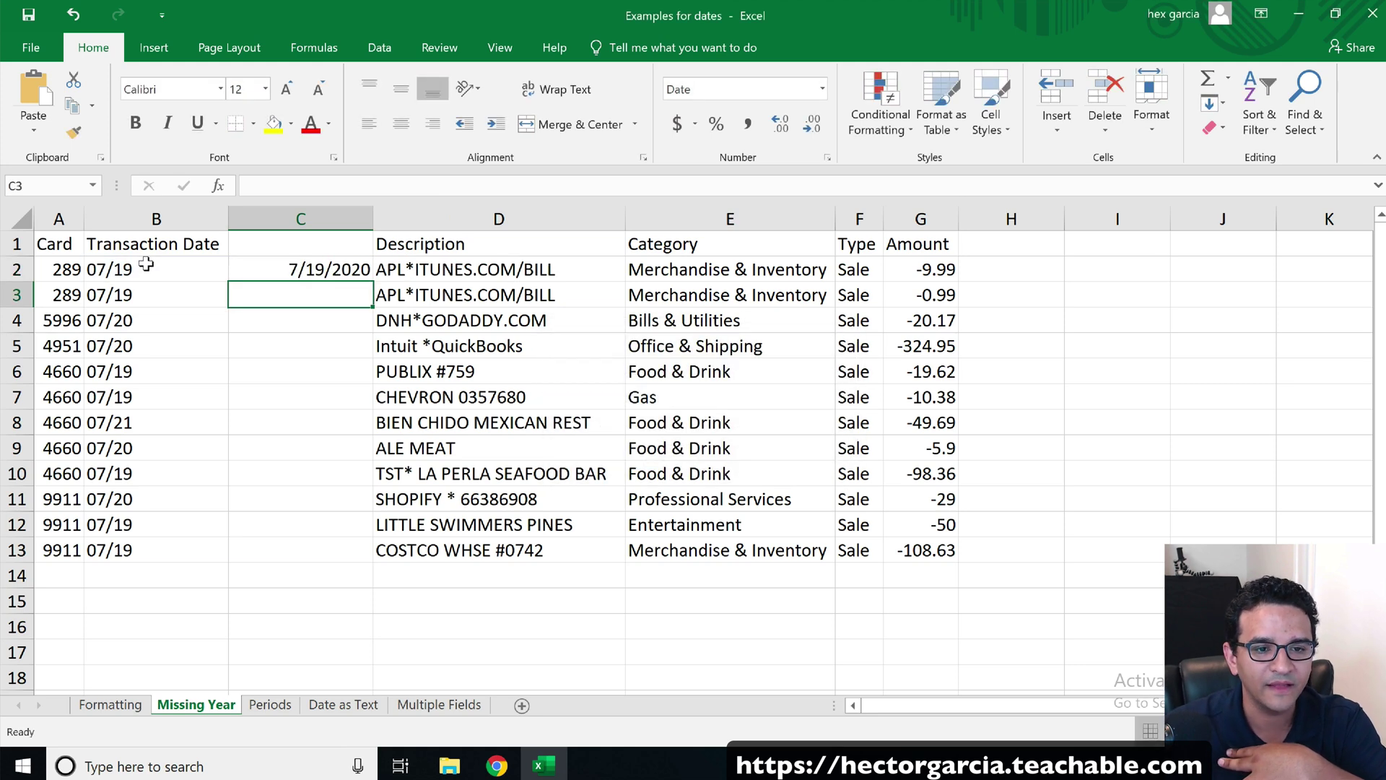
# Widen column C and examine the full DATE formula in C2 without changing it
pyautogui.click(333, 267)
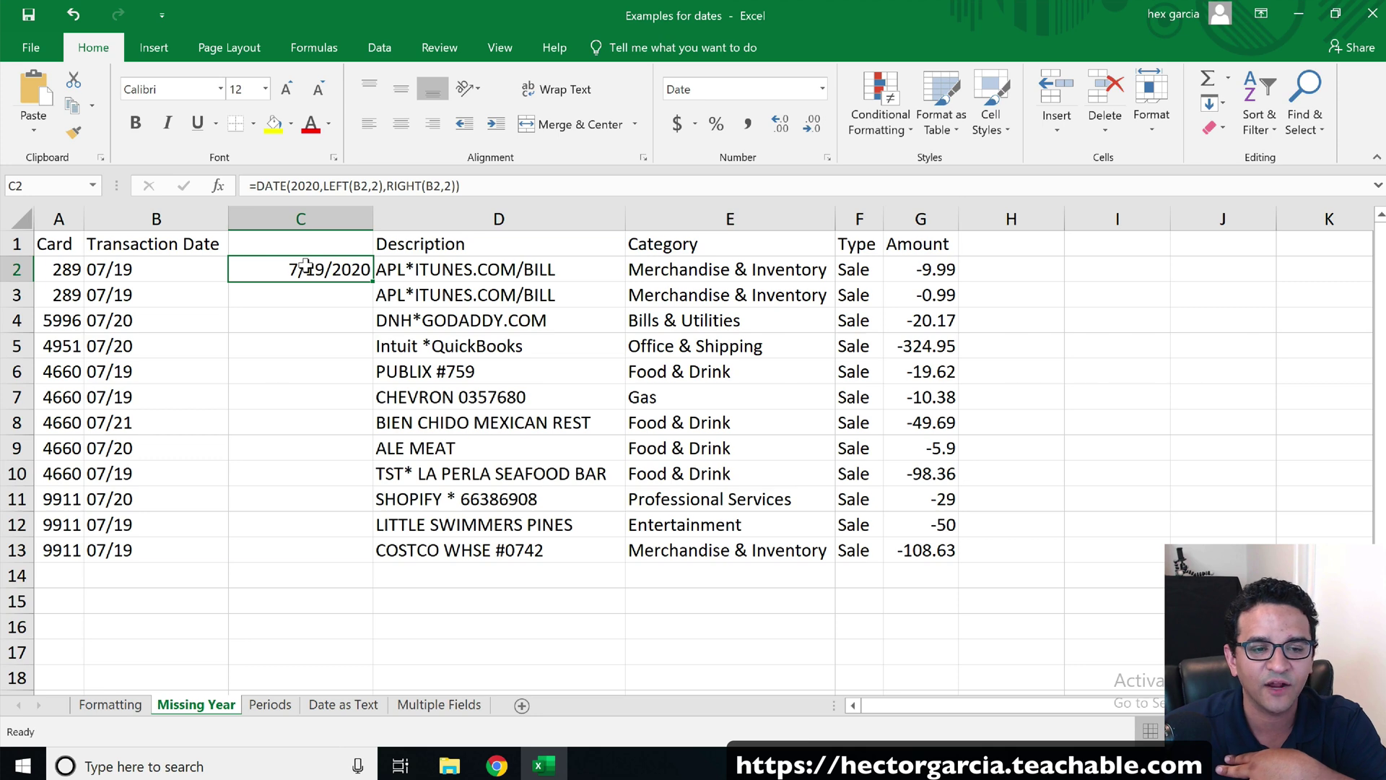
pyautogui.moveTo(363, 211); pyautogui.dragTo(722, 210)
pyautogui.click(488, 189)
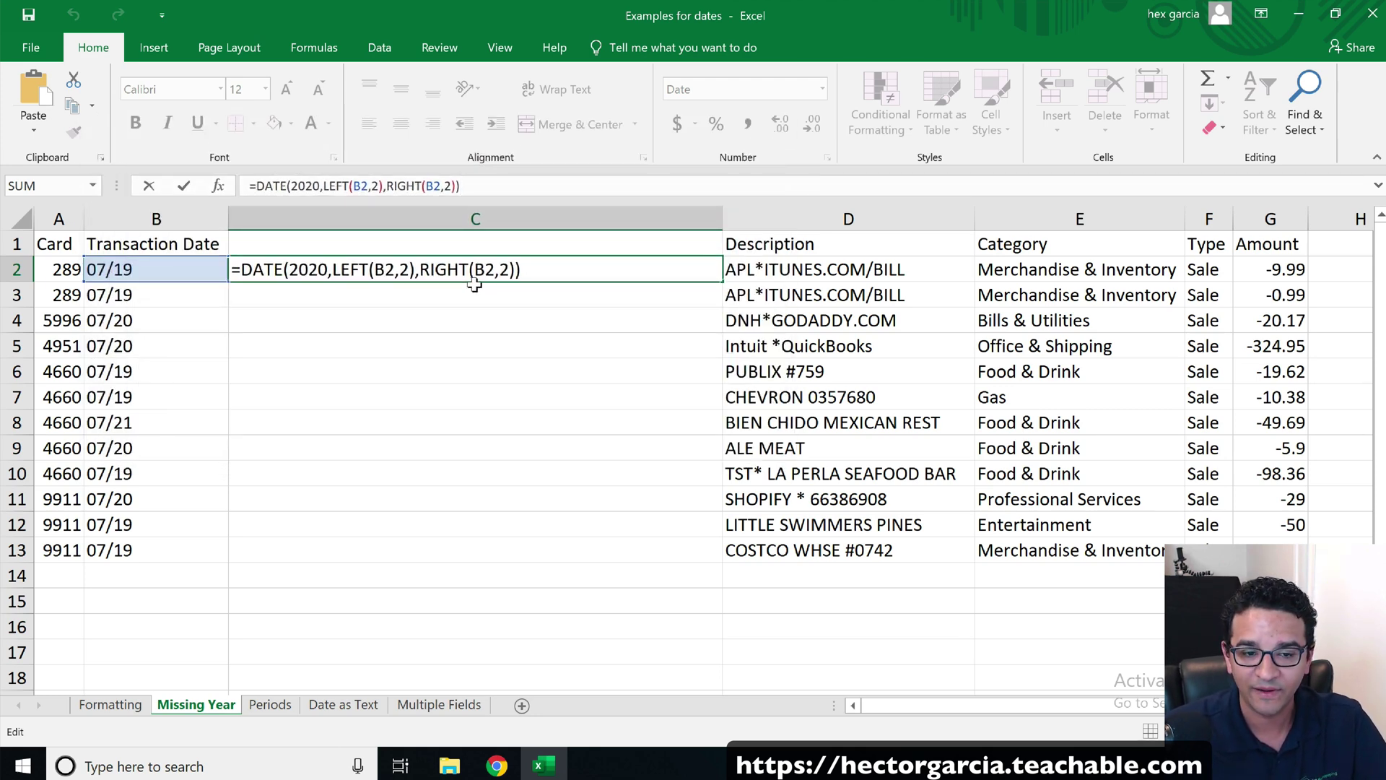
pyautogui.click(540, 272)
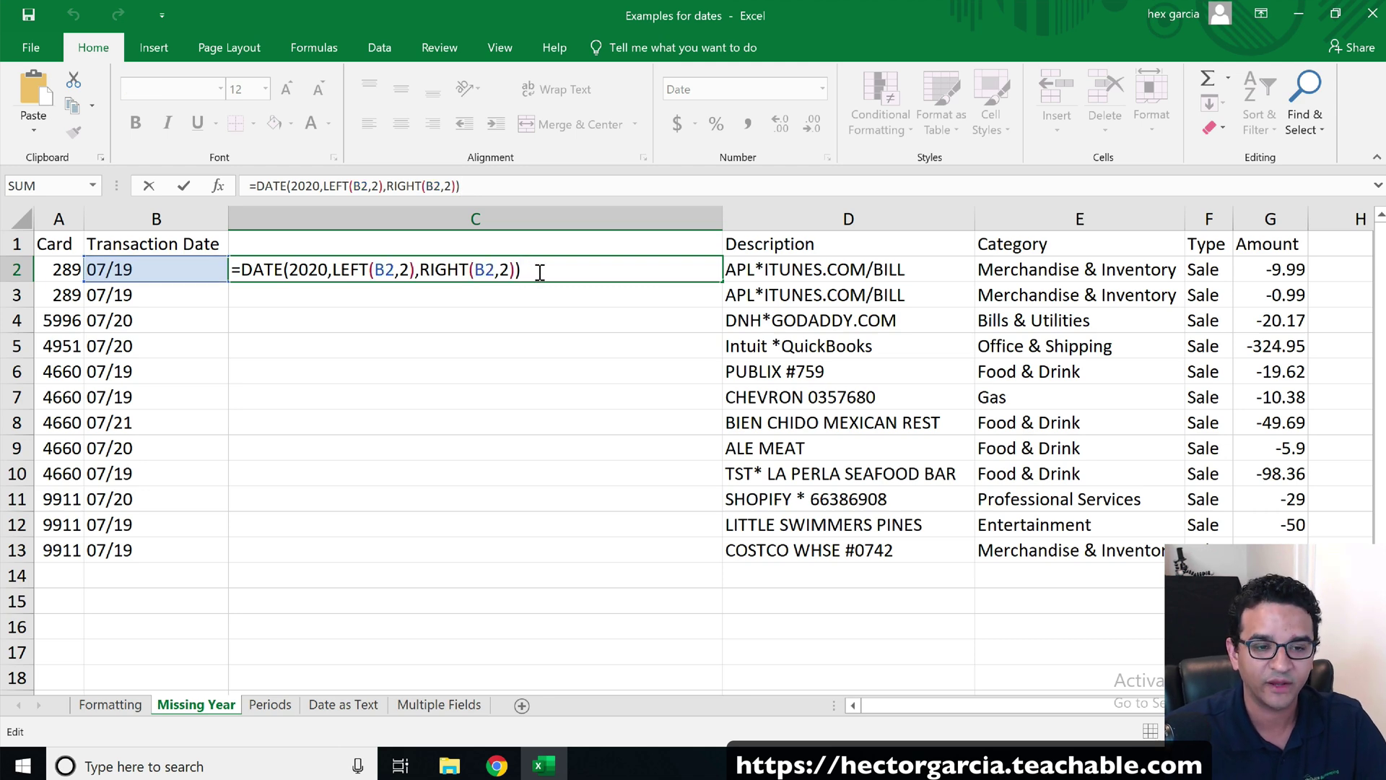
pyautogui.press('Return')
pyautogui.click(665, 269)
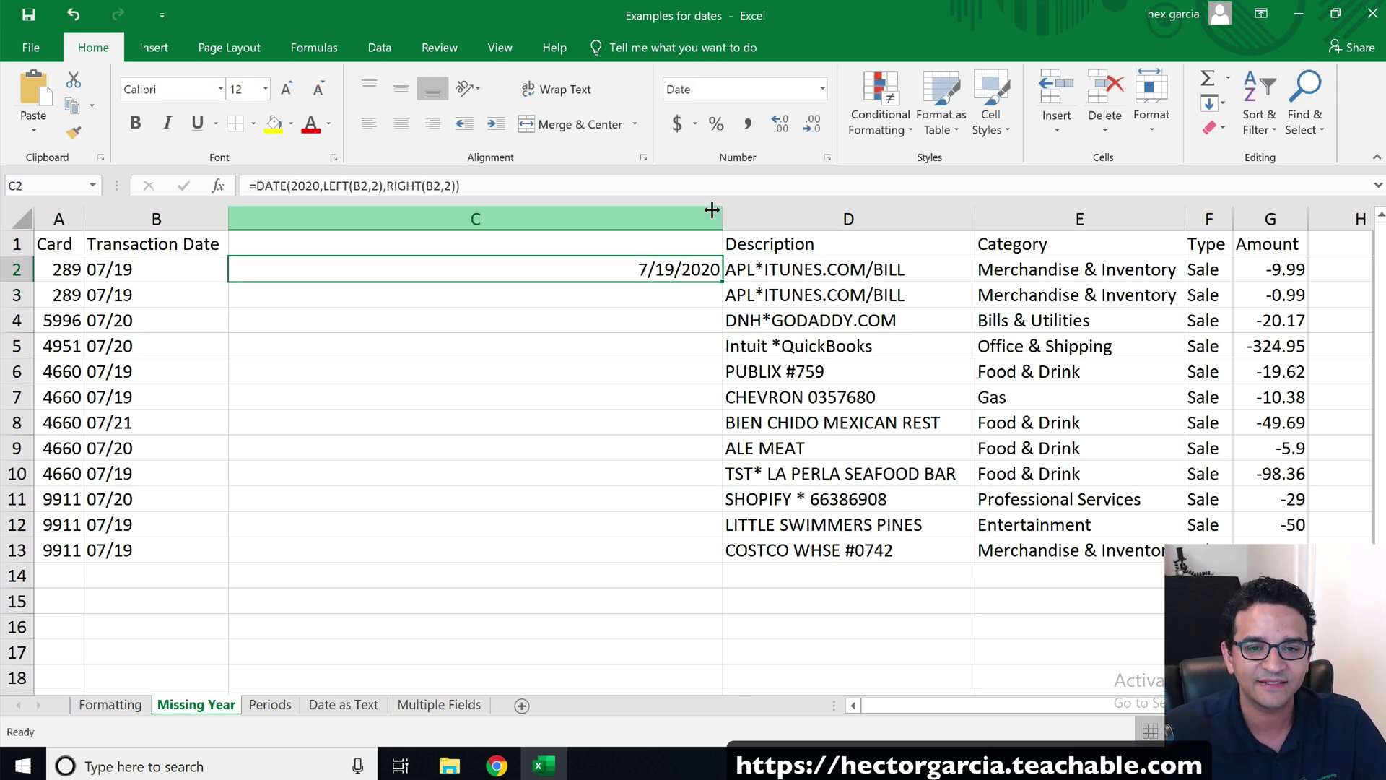
# Narrow column C and fill the DATE formula from C2 down through C13
pyautogui.moveTo(712, 210); pyautogui.dragTo(448, 210)
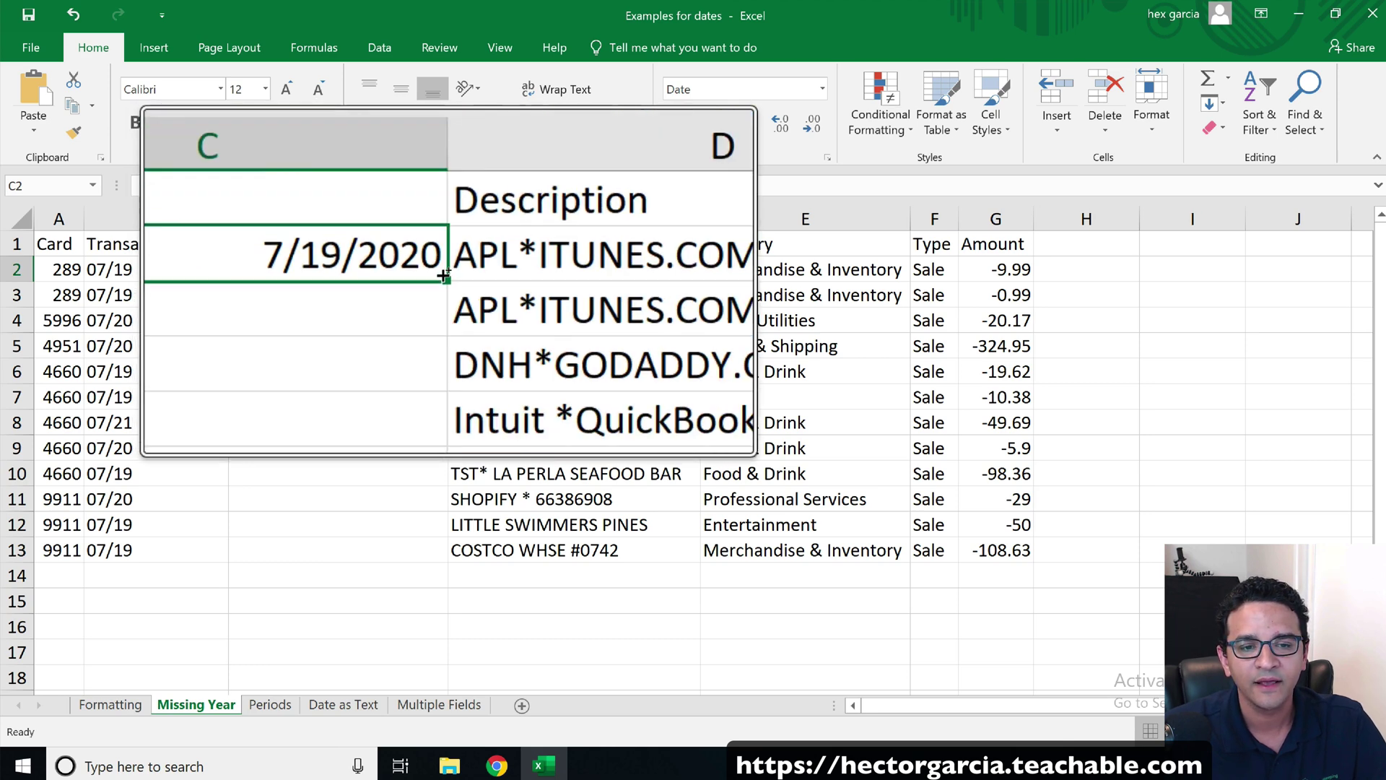
pyautogui.moveTo(443, 276); pyautogui.dragTo(432, 554)
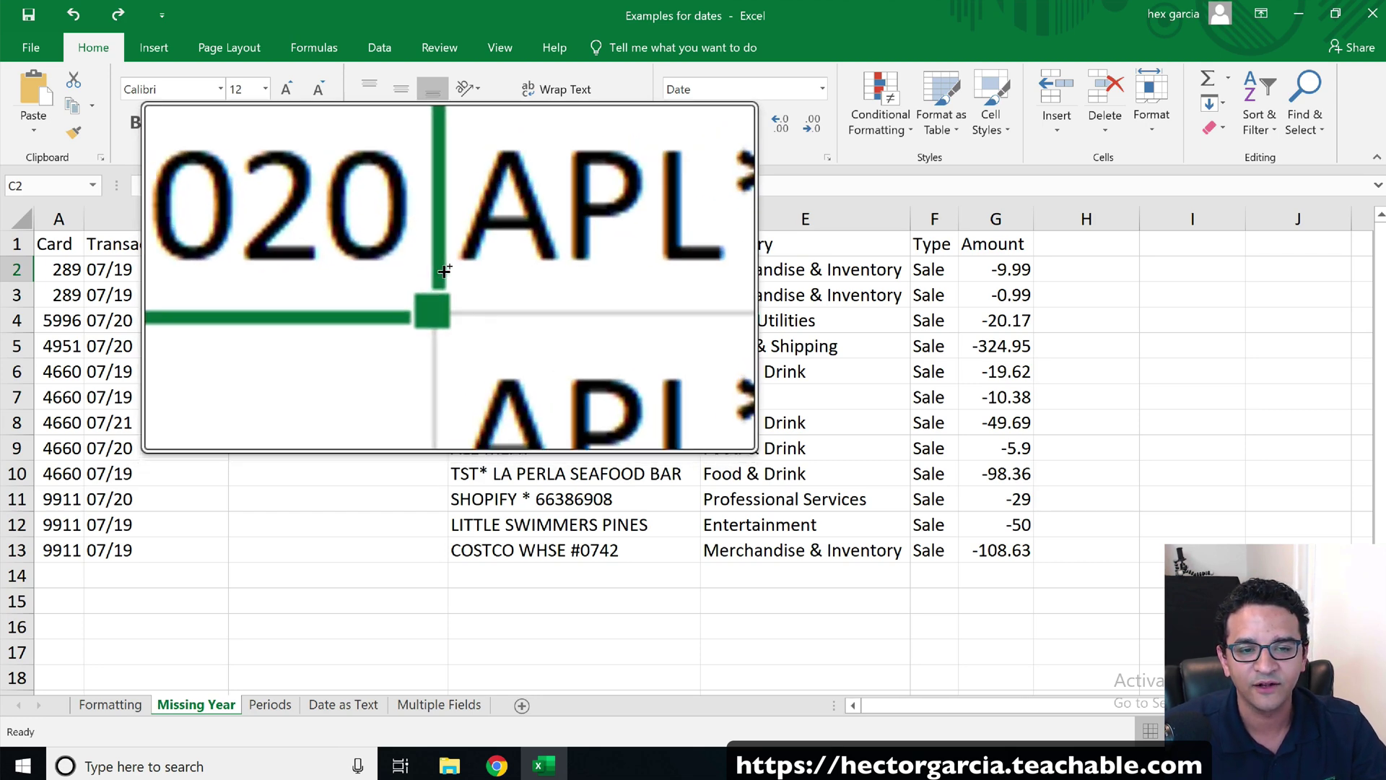
pyautogui.doubleClick(442, 274)
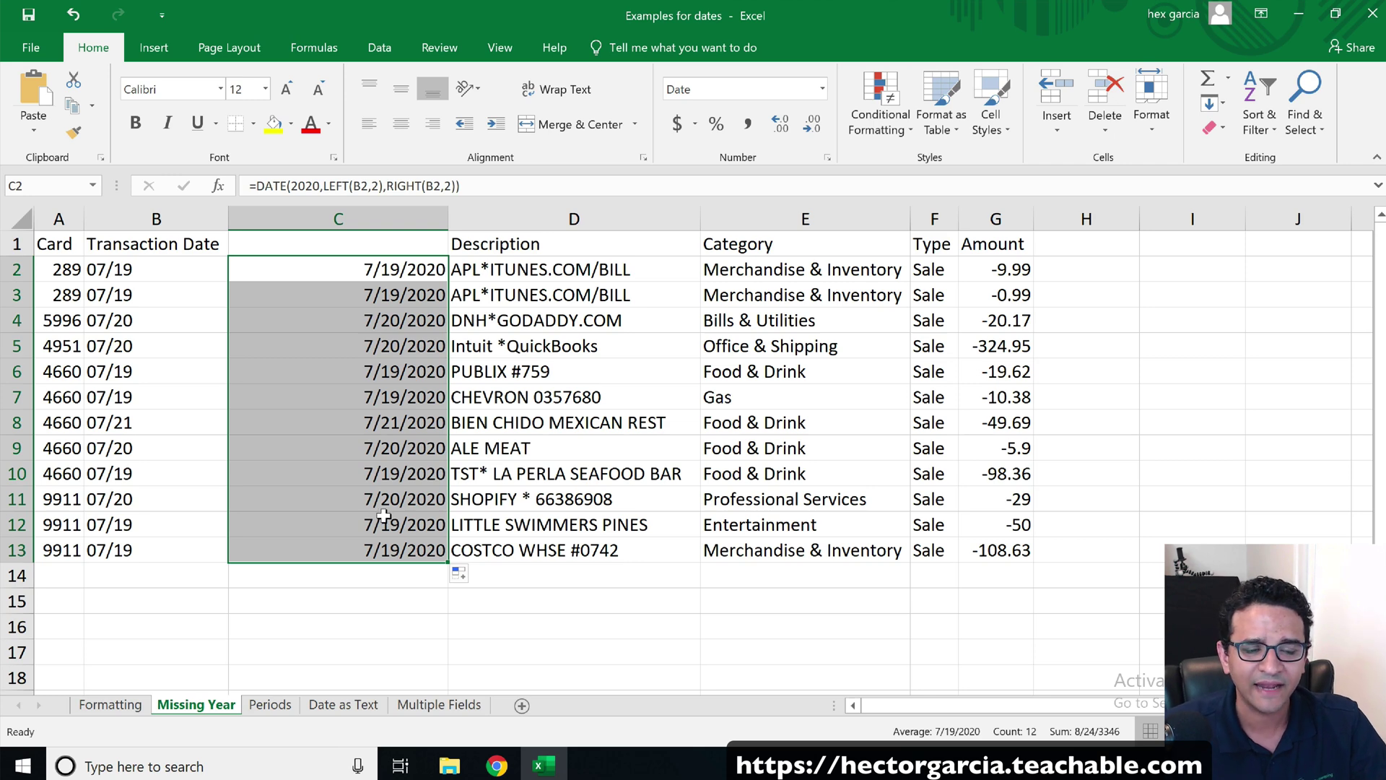
# Copy column C and paste it over itself as values only, then check several cells for plain dates
pyautogui.click(360, 218)
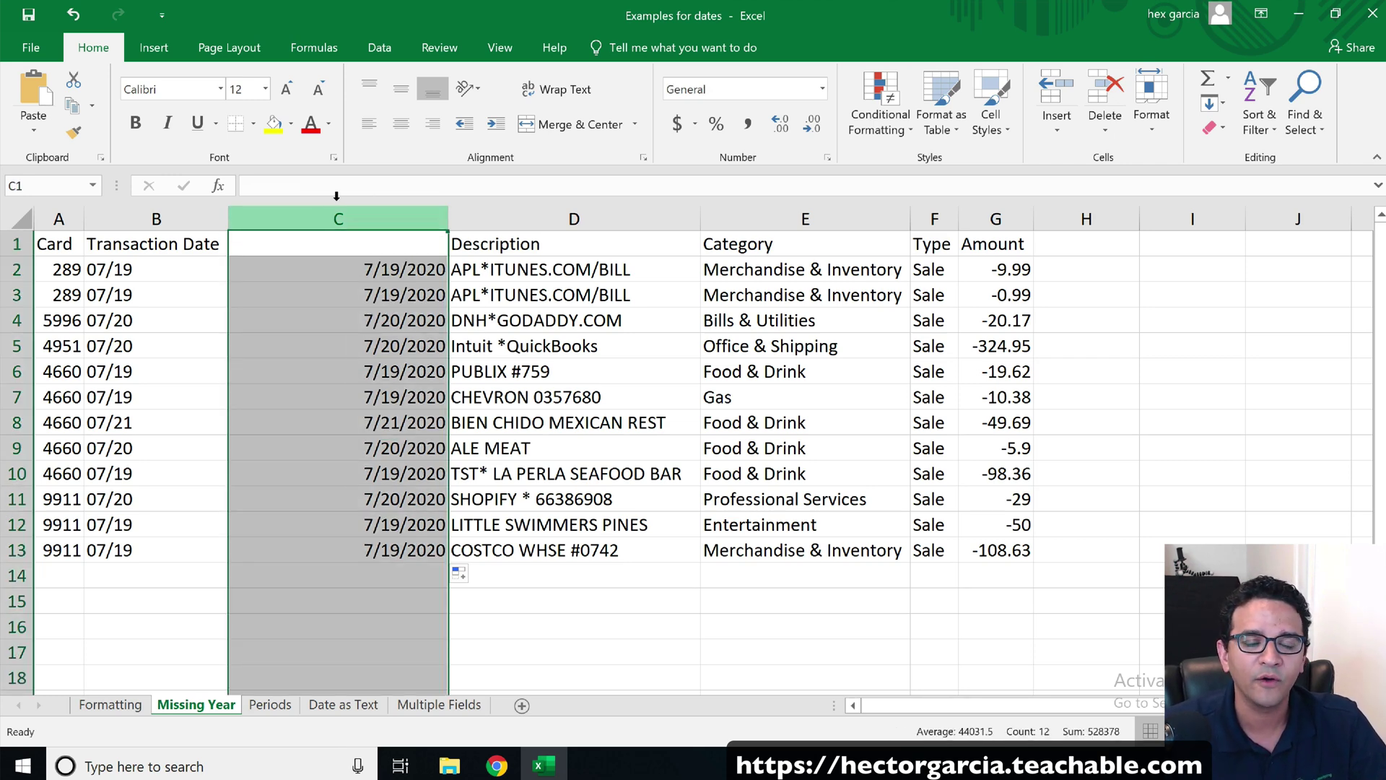
pyautogui.rightClick(346, 217)
pyautogui.click(404, 257)
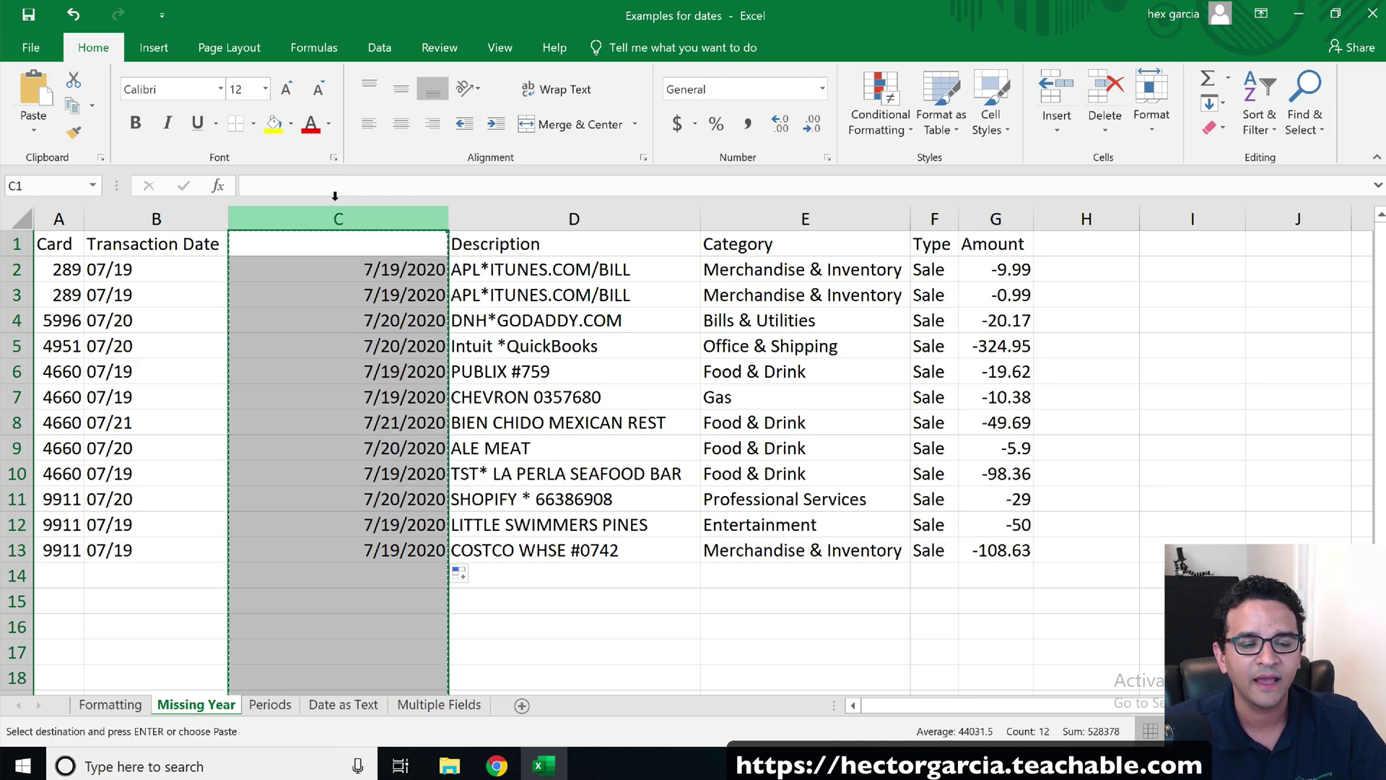
pyautogui.rightClick(344, 221)
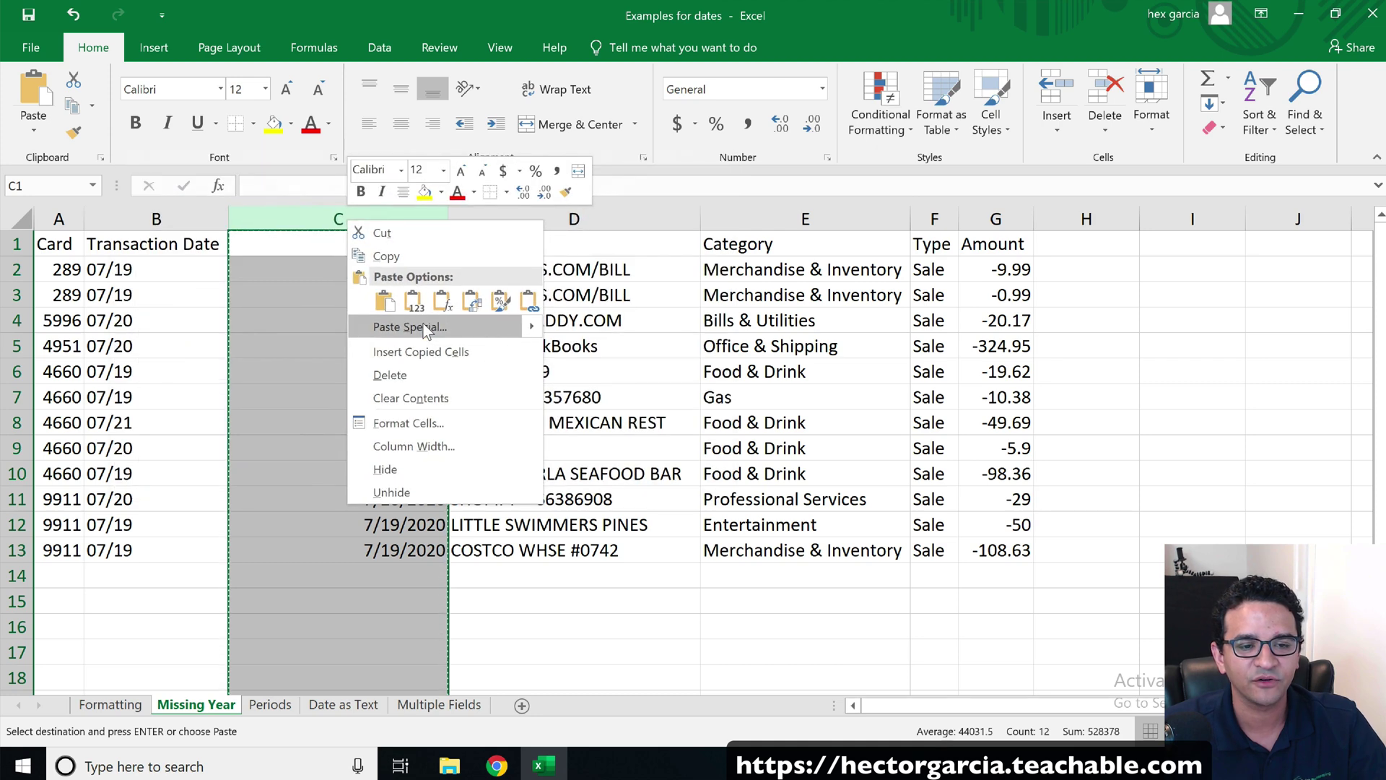
pyautogui.click(425, 327)
pyautogui.click(292, 236)
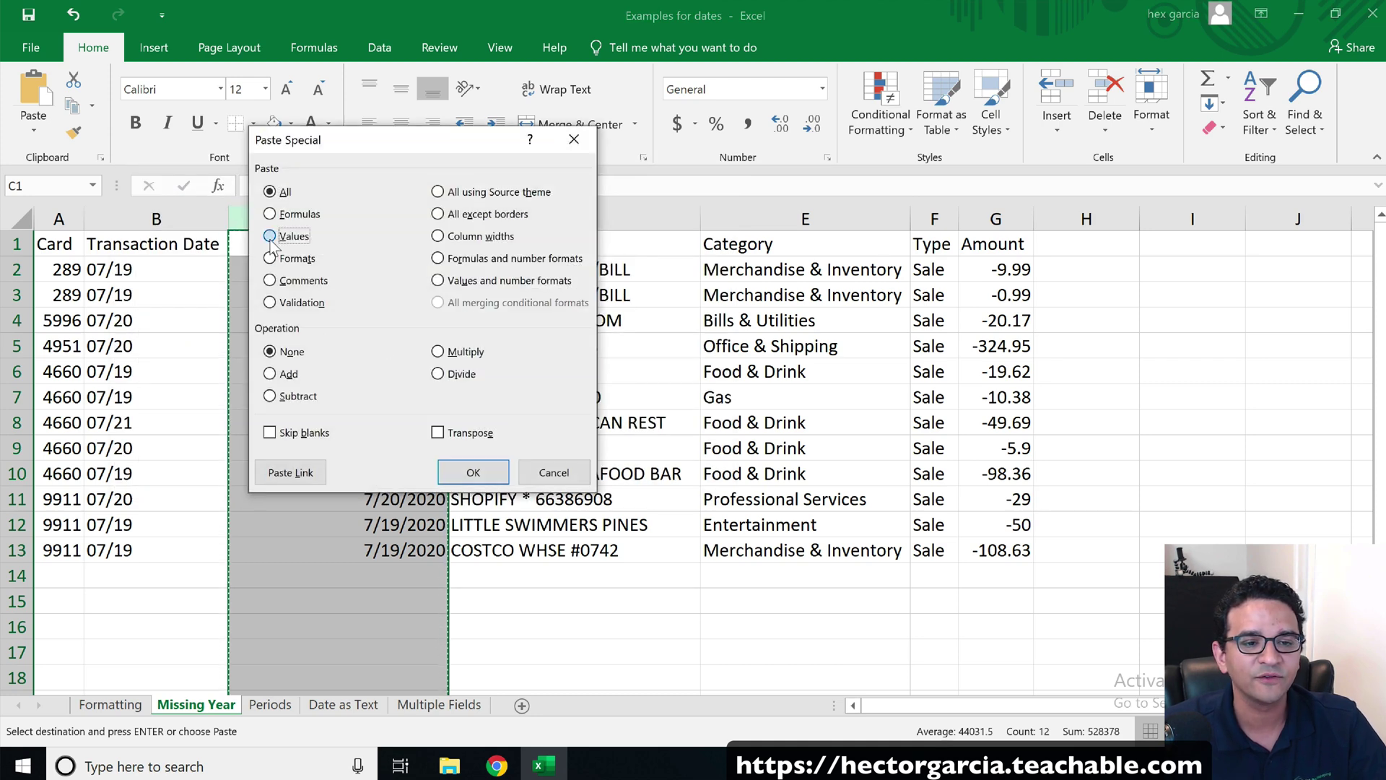
pyautogui.click(473, 472)
pyautogui.click(597, 618)
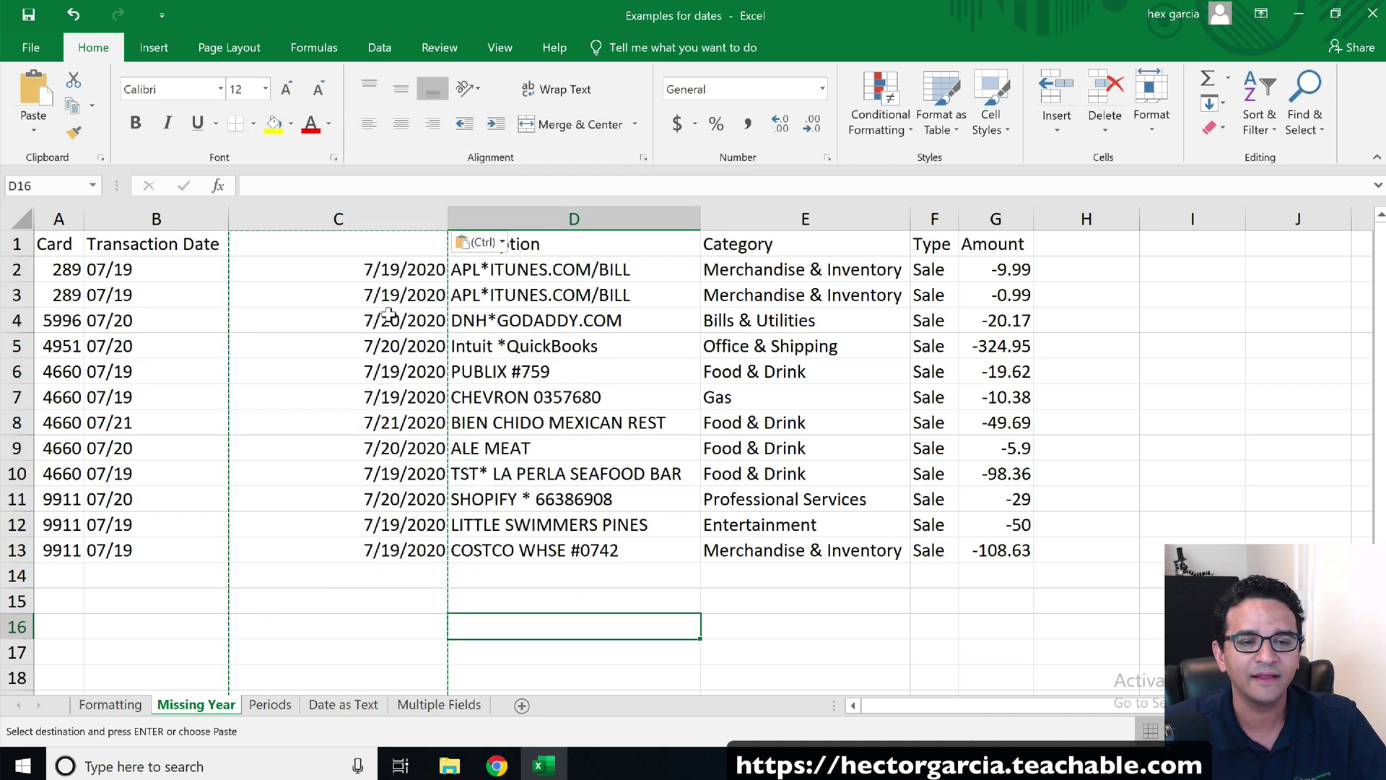
pyautogui.click(386, 271)
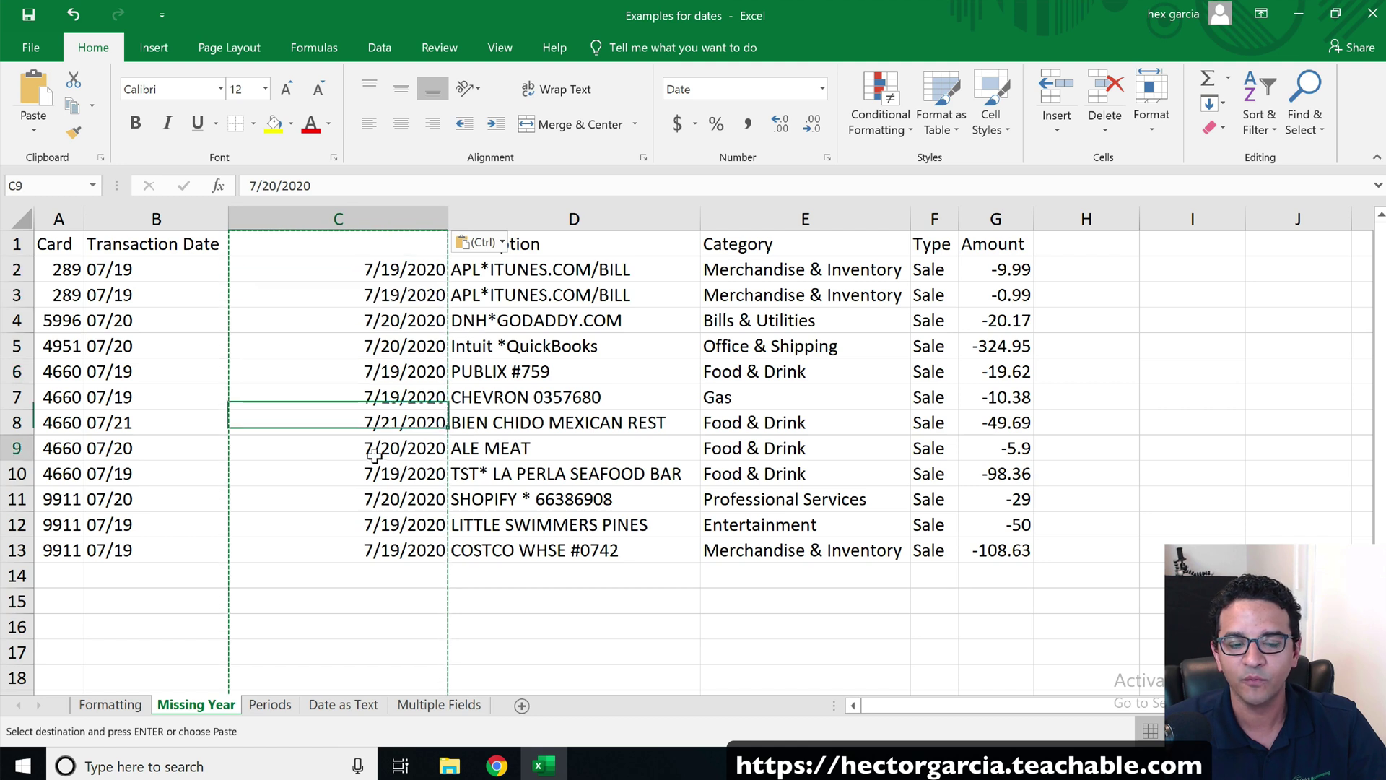
pyautogui.moveTo(371, 449); pyautogui.dragTo(374, 474)
pyautogui.click(383, 549)
pyautogui.click(389, 272)
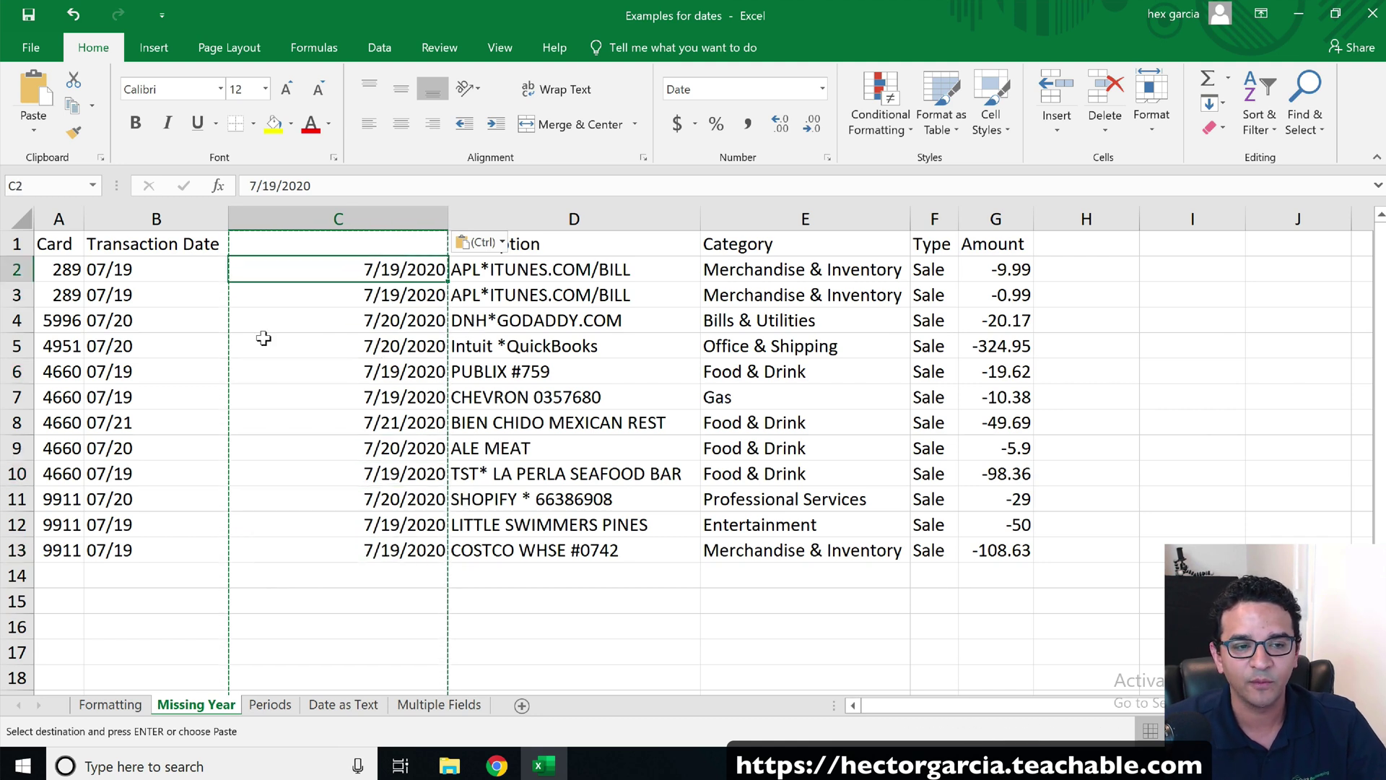
# Delete the original Transaction Date column B from the Missing Year sheet
pyautogui.click(140, 205)
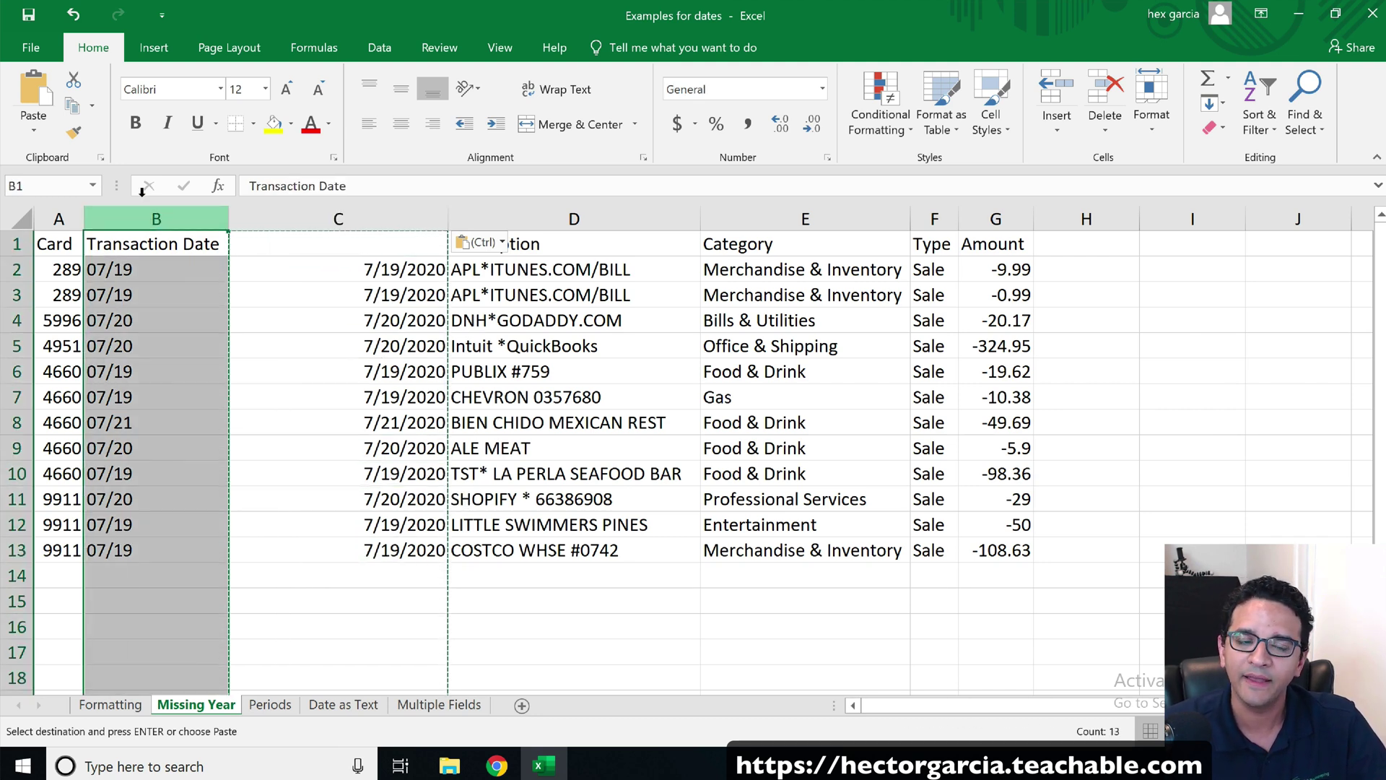
pyautogui.rightClick(159, 213)
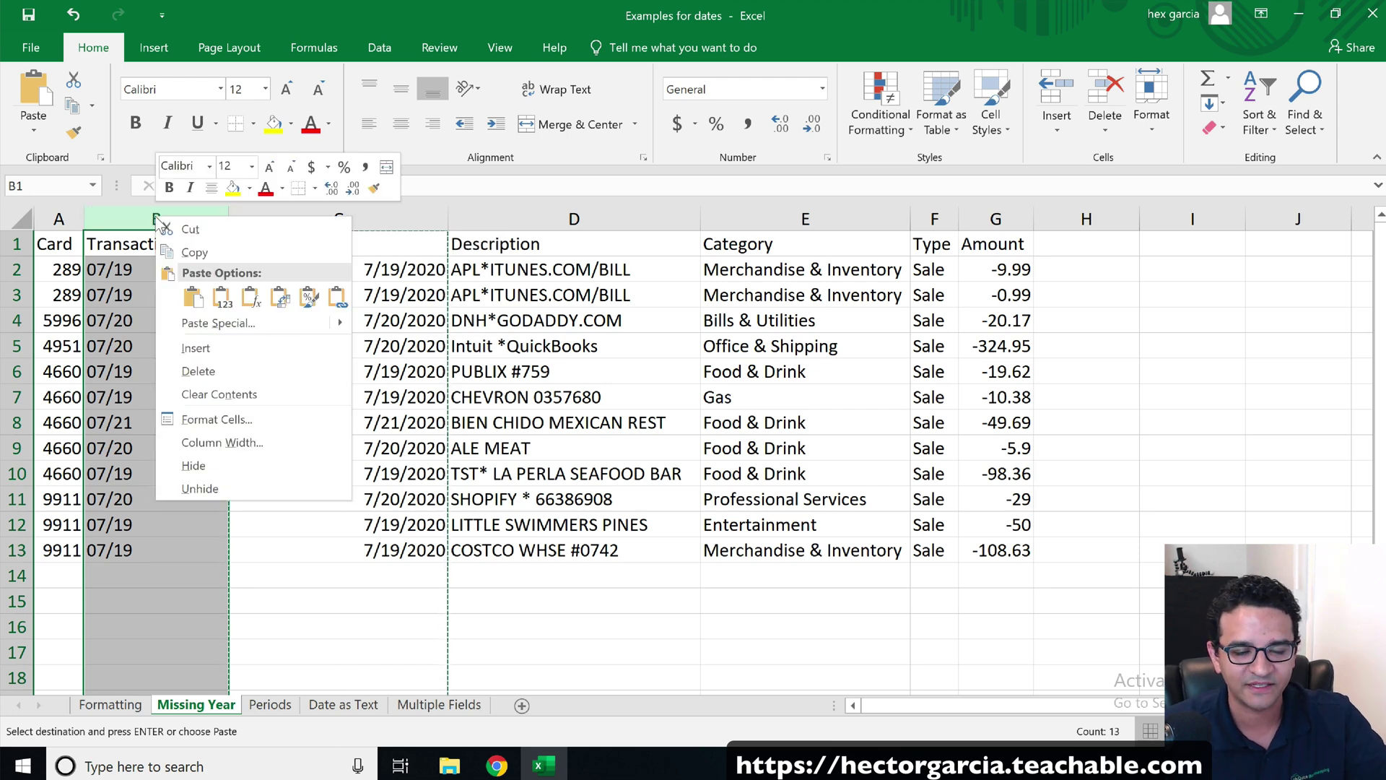
pyautogui.click(203, 371)
# Enter the header Date in B1 and narrow column B to fit its dates
pyautogui.click(208, 242)
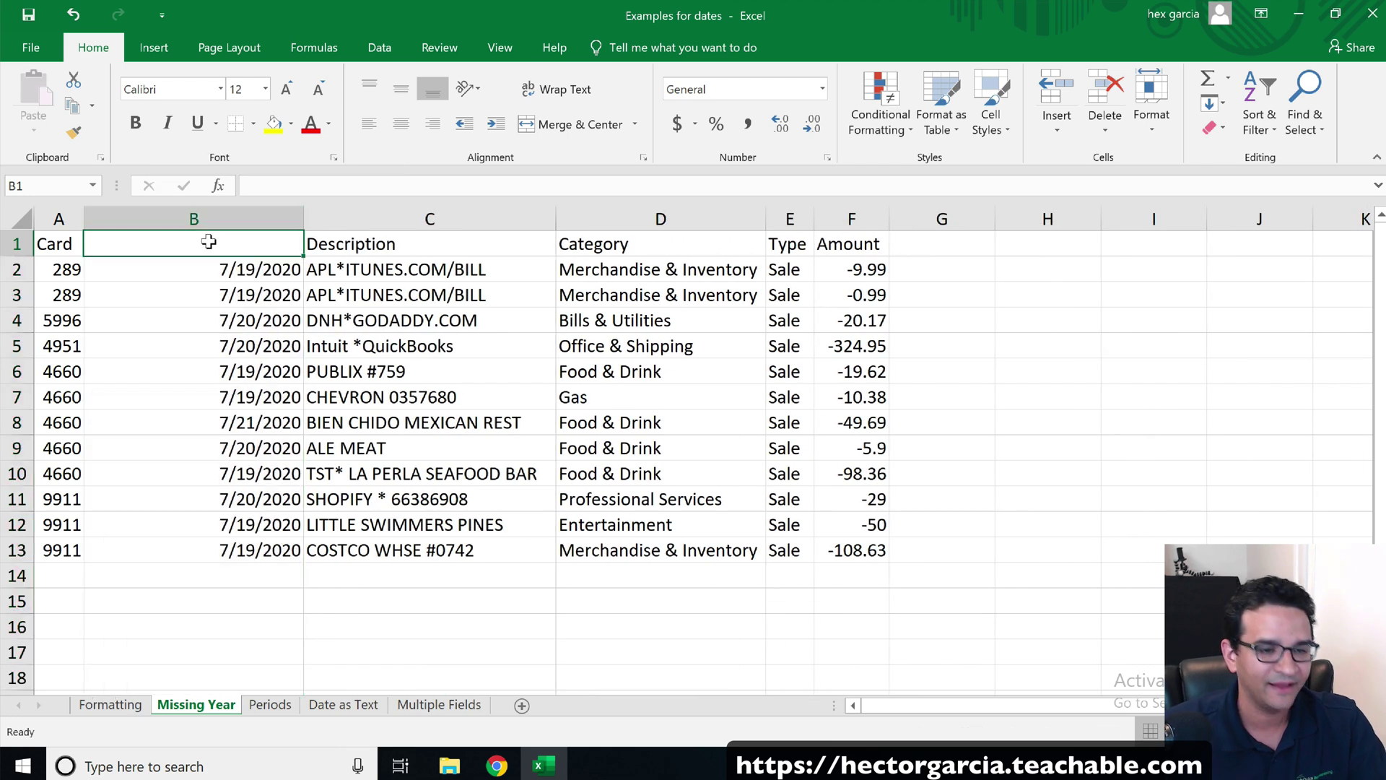
pyautogui.write('Date')
pyautogui.press('Return')
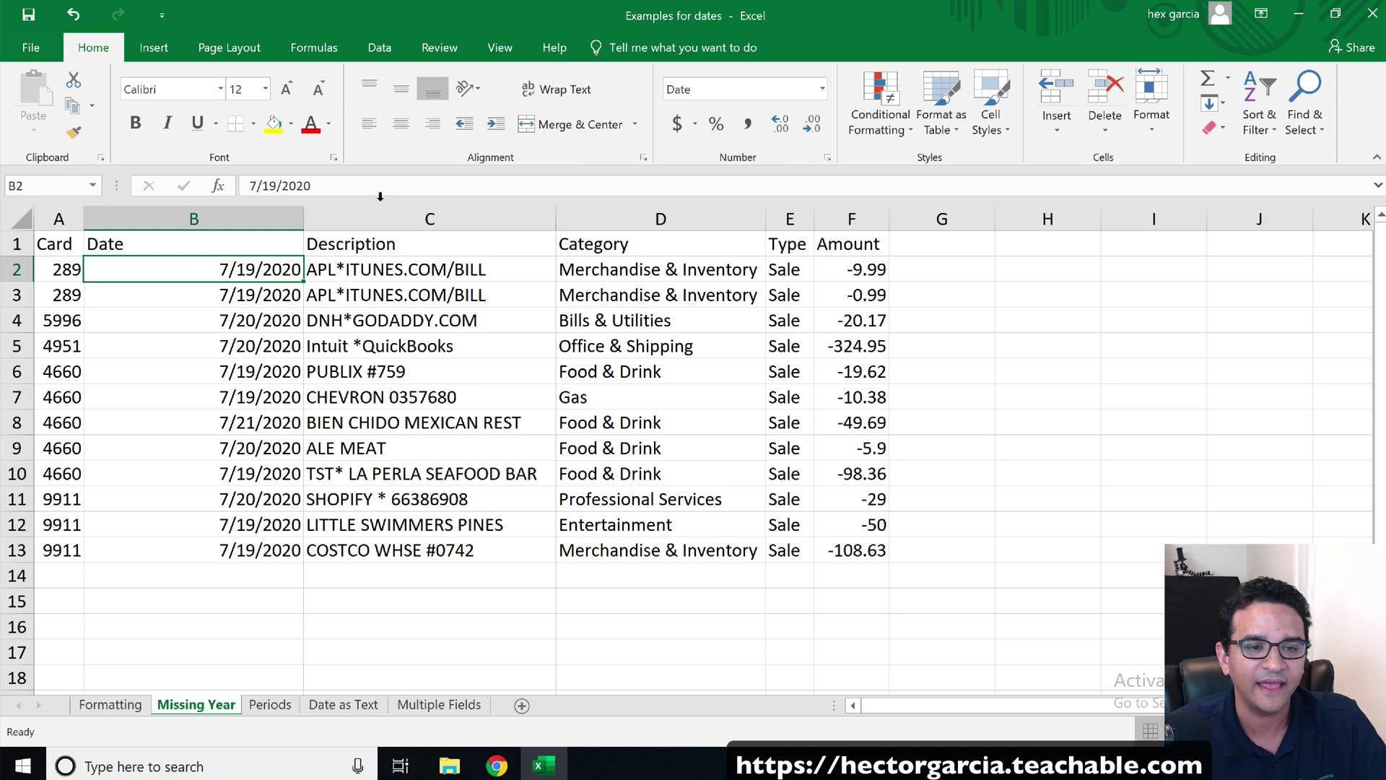
pyautogui.moveTo(303, 217); pyautogui.dragTo(199, 212)
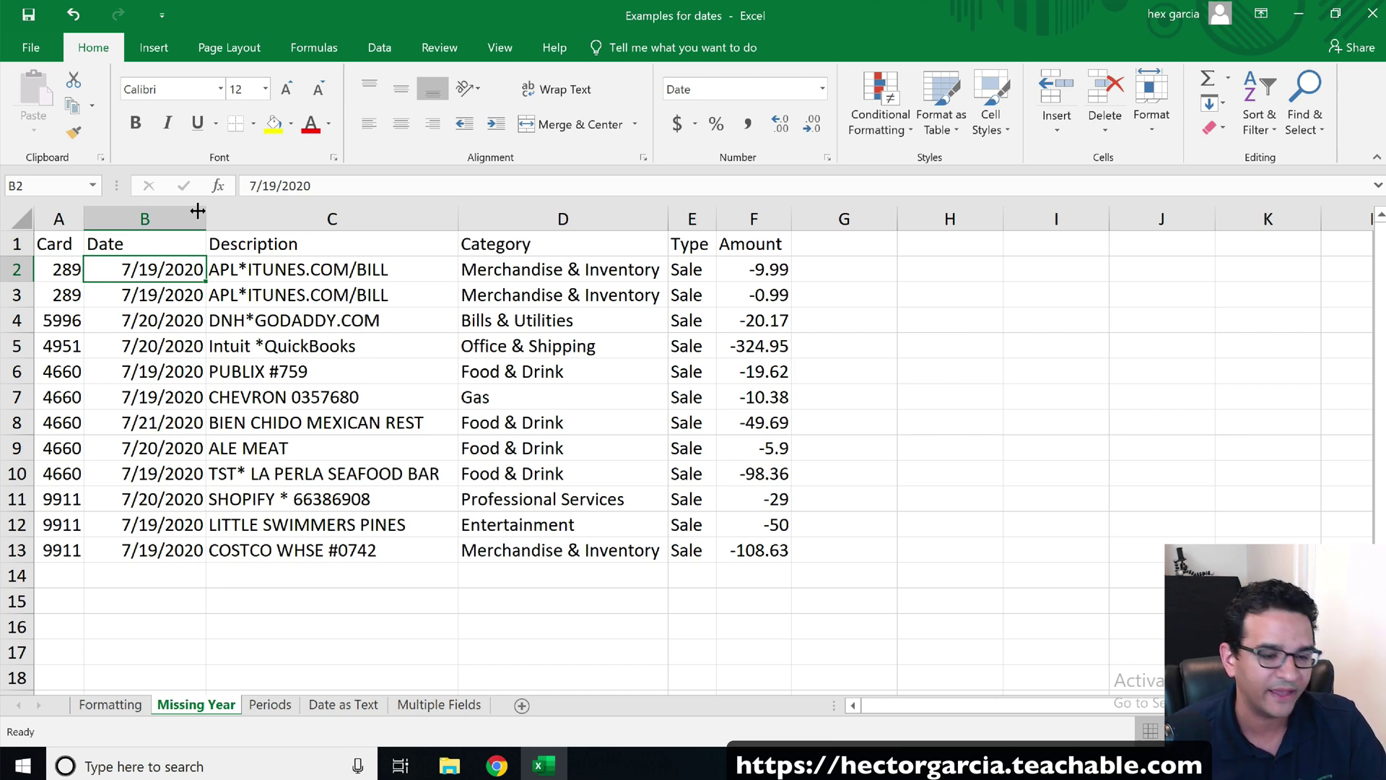
# Undo the changes on the Missing Year sheet back to the original Transaction Date column, with no inserted column beside it
pyautogui.hotkey('ctrl', 'z')
pyautogui.hotkey('ctrl', 'z')
pyautogui.hotkey('ctrl', 'z')
pyautogui.hotkey('ctrl', 'c')
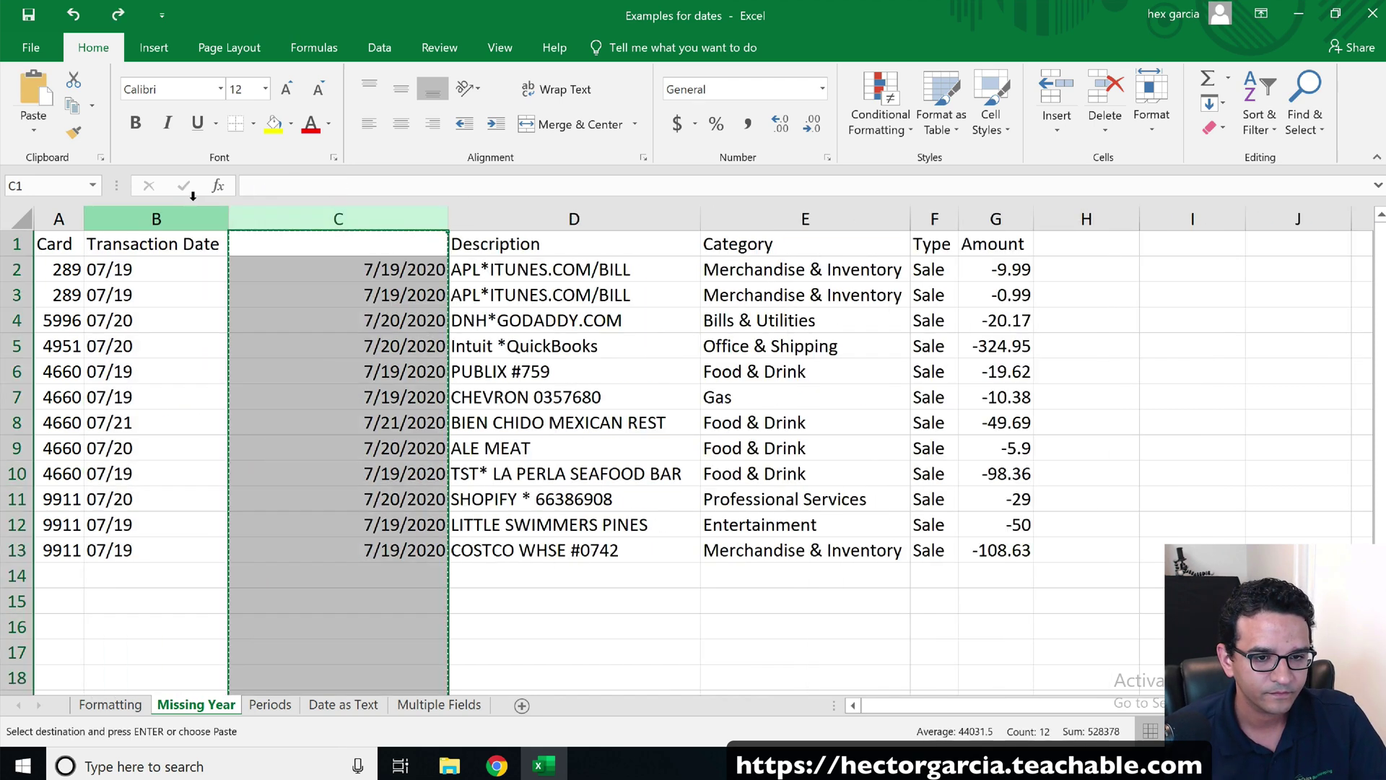
pyautogui.hotkey('ctrl', 'z')
pyautogui.hotkey('ctrl', 'z')
pyautogui.hotkey('ctrl', 'z')
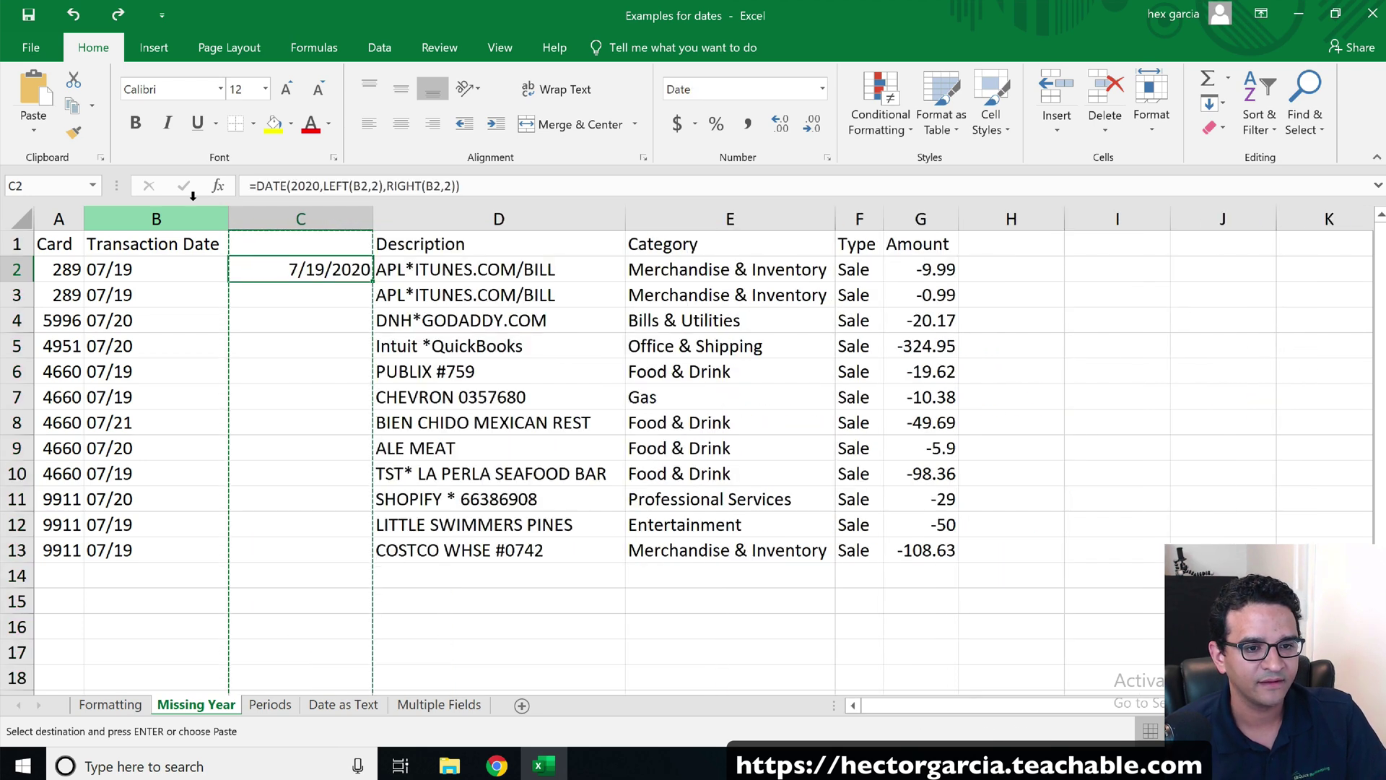
pyautogui.hotkey('ctrl', 'z')
pyautogui.hotkey('ctrl', 'z')
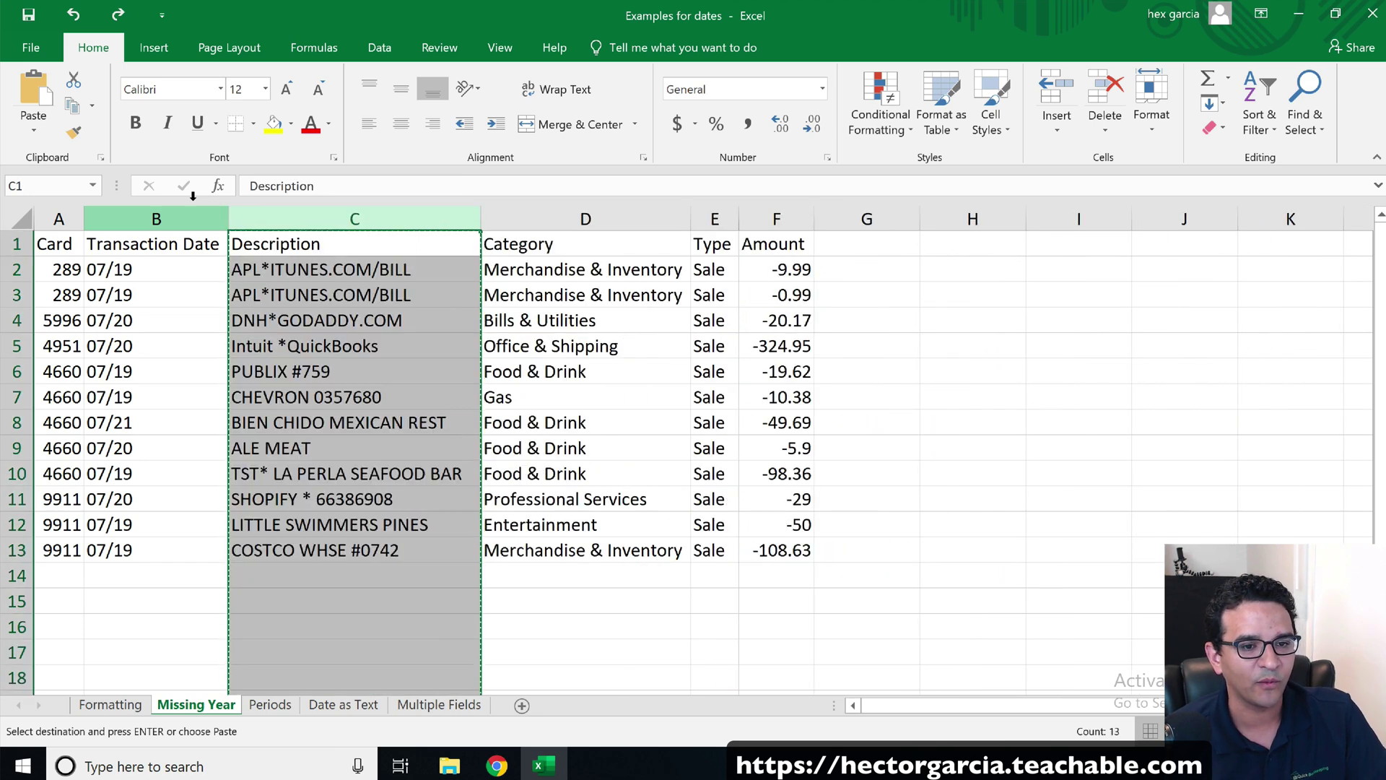
pyautogui.press('Escape')
pyautogui.click(824, 367)
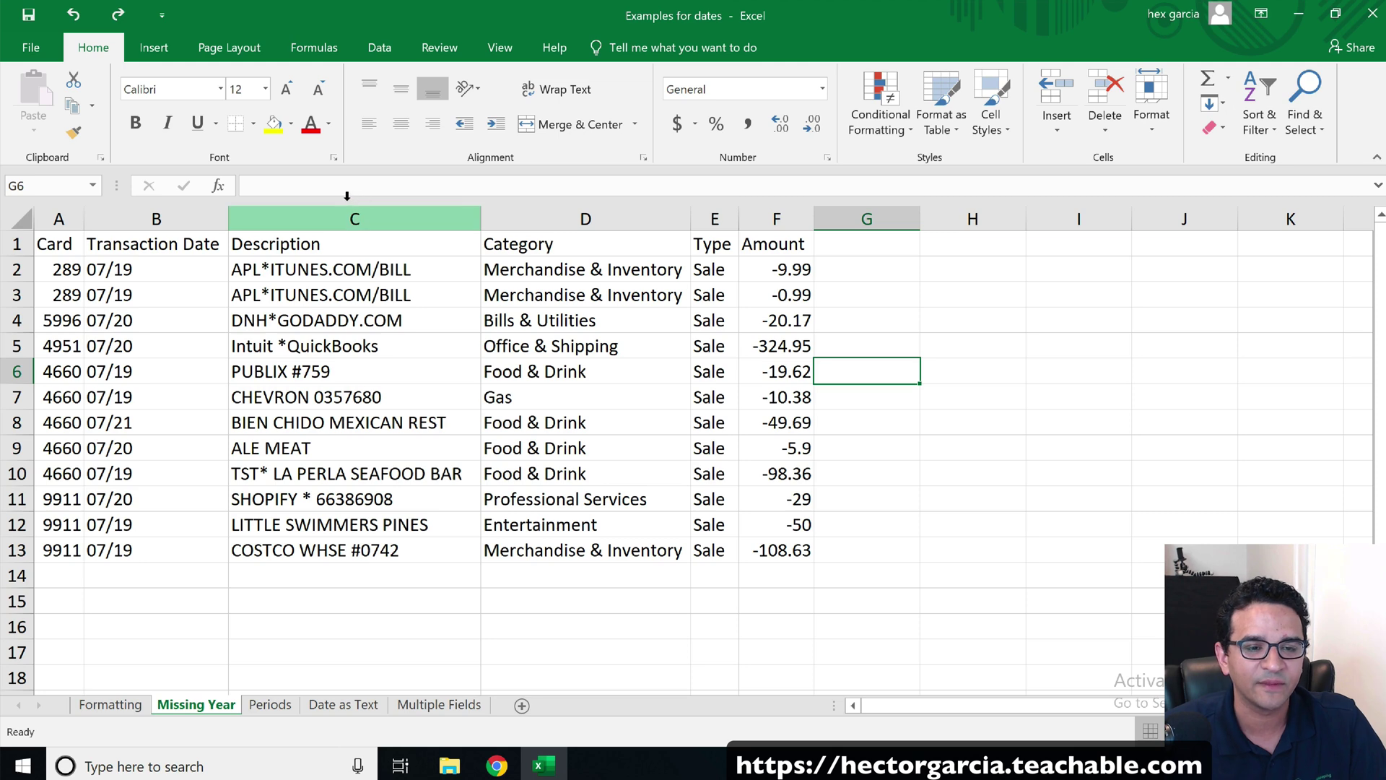
# Insert two blank columns between Transaction Date and Description
pyautogui.moveTo(348, 211); pyautogui.dragTo(625, 203)
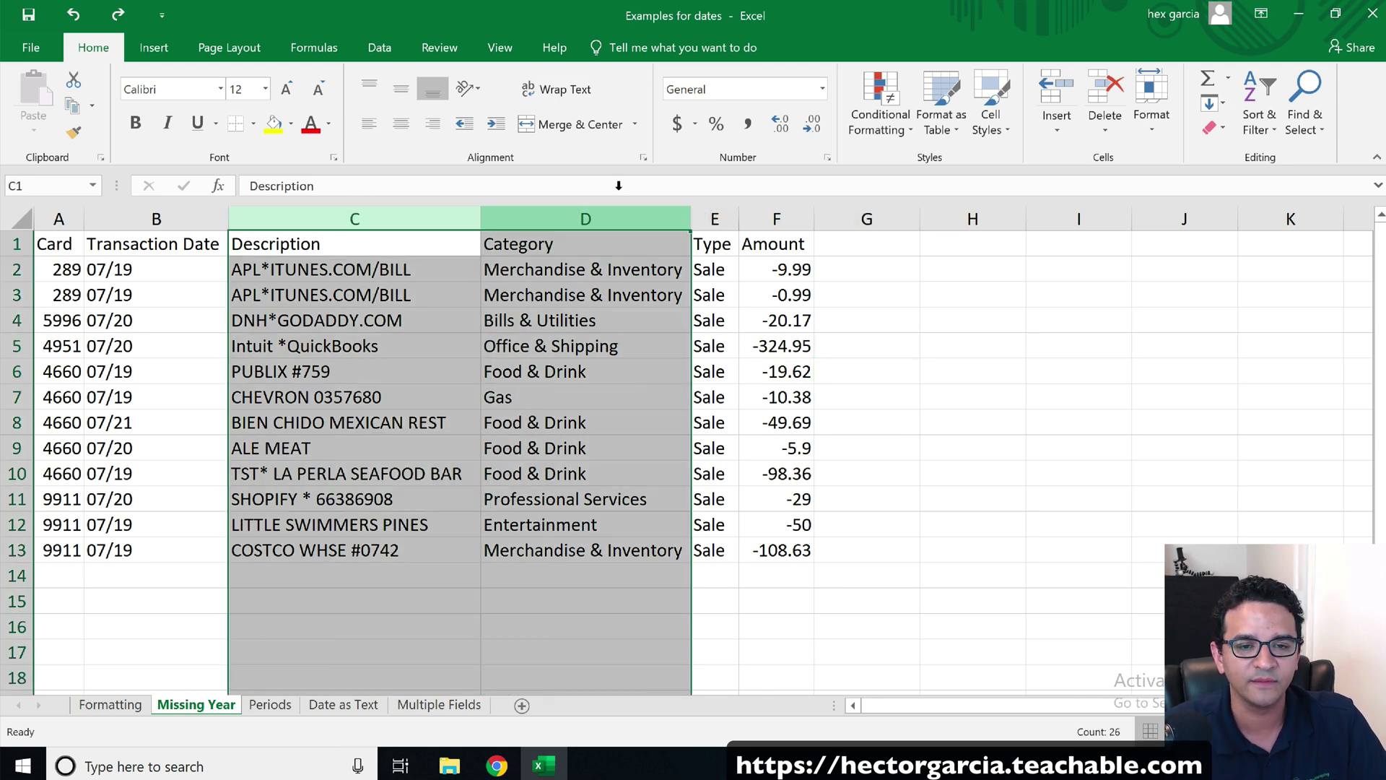
pyautogui.rightClick(614, 207)
pyautogui.click(654, 342)
pyautogui.click(992, 346)
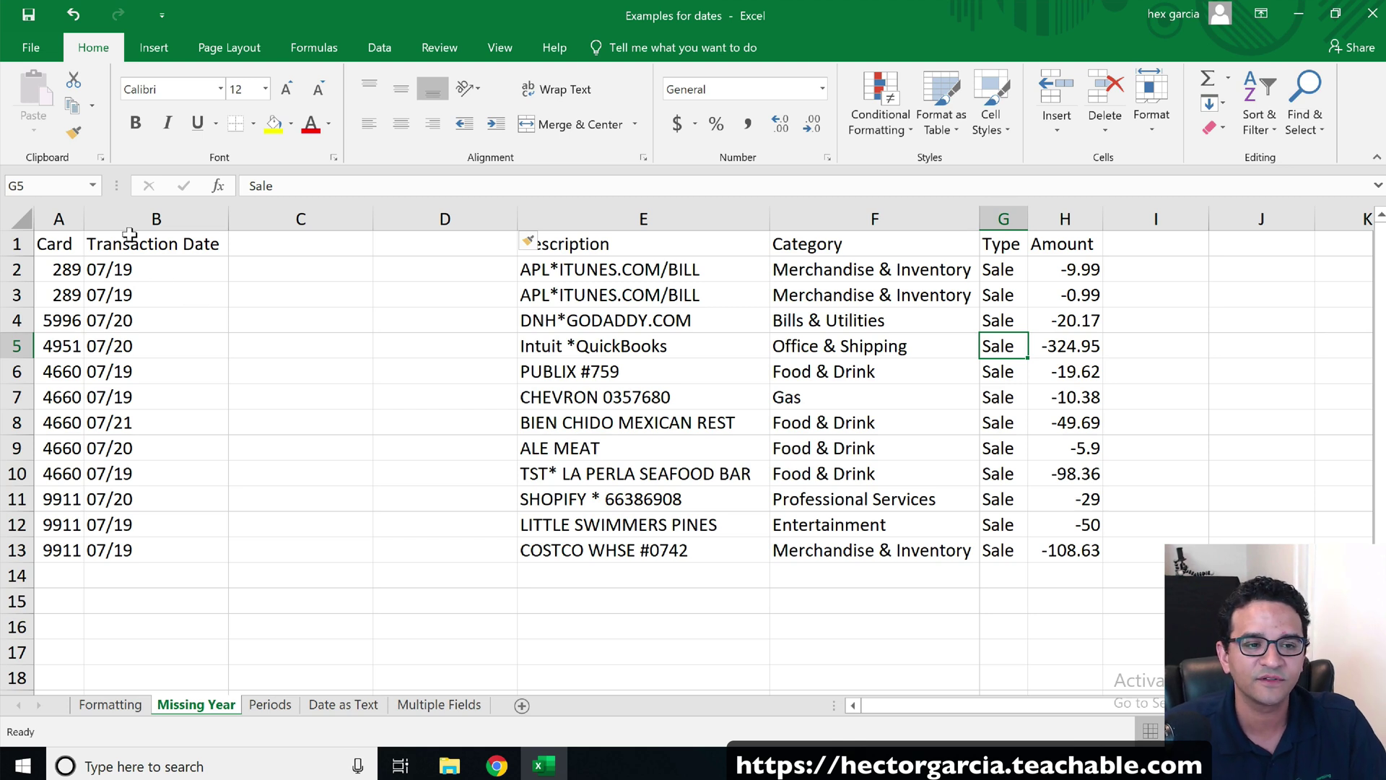
# Split the Transaction Date column with Text to Columns, as delimited data with "/" as the only delimiter
pyautogui.click(123, 193)
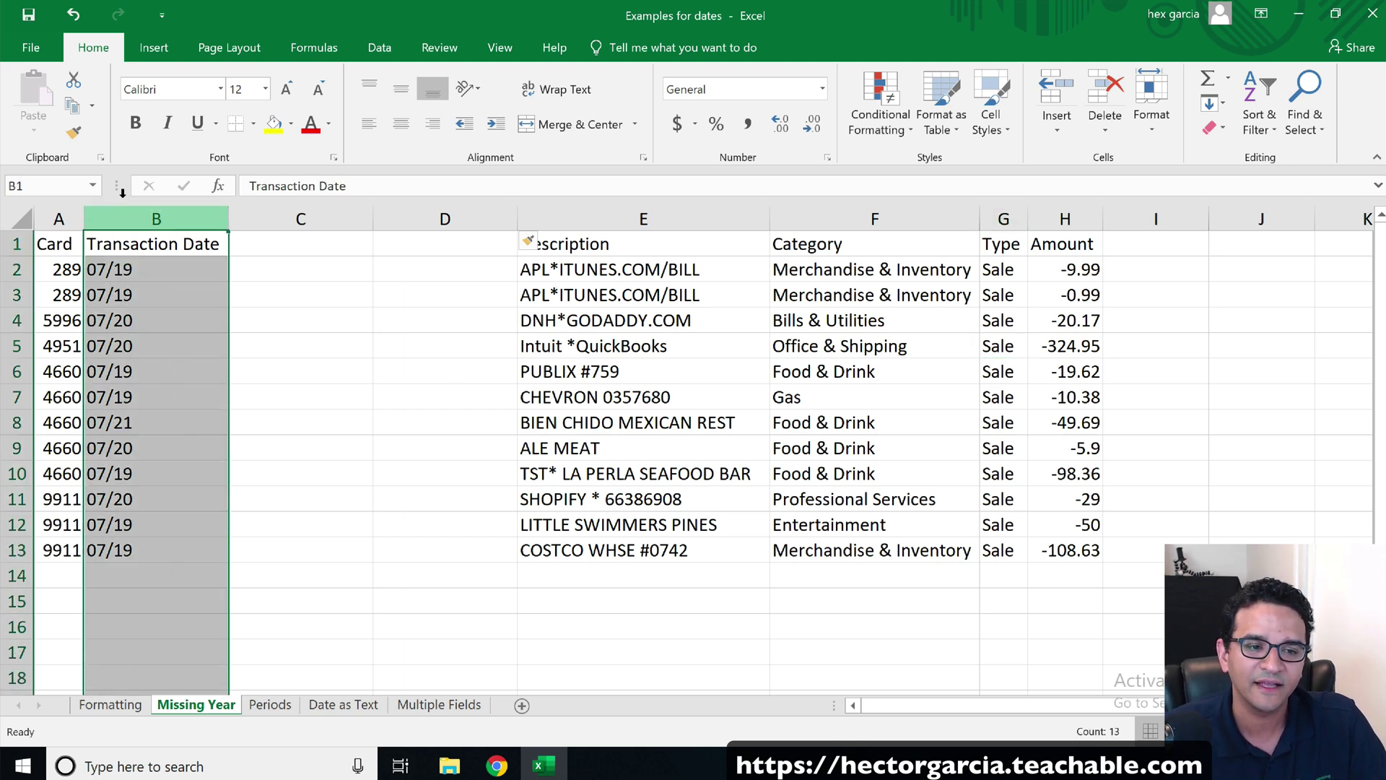
pyautogui.click(377, 49)
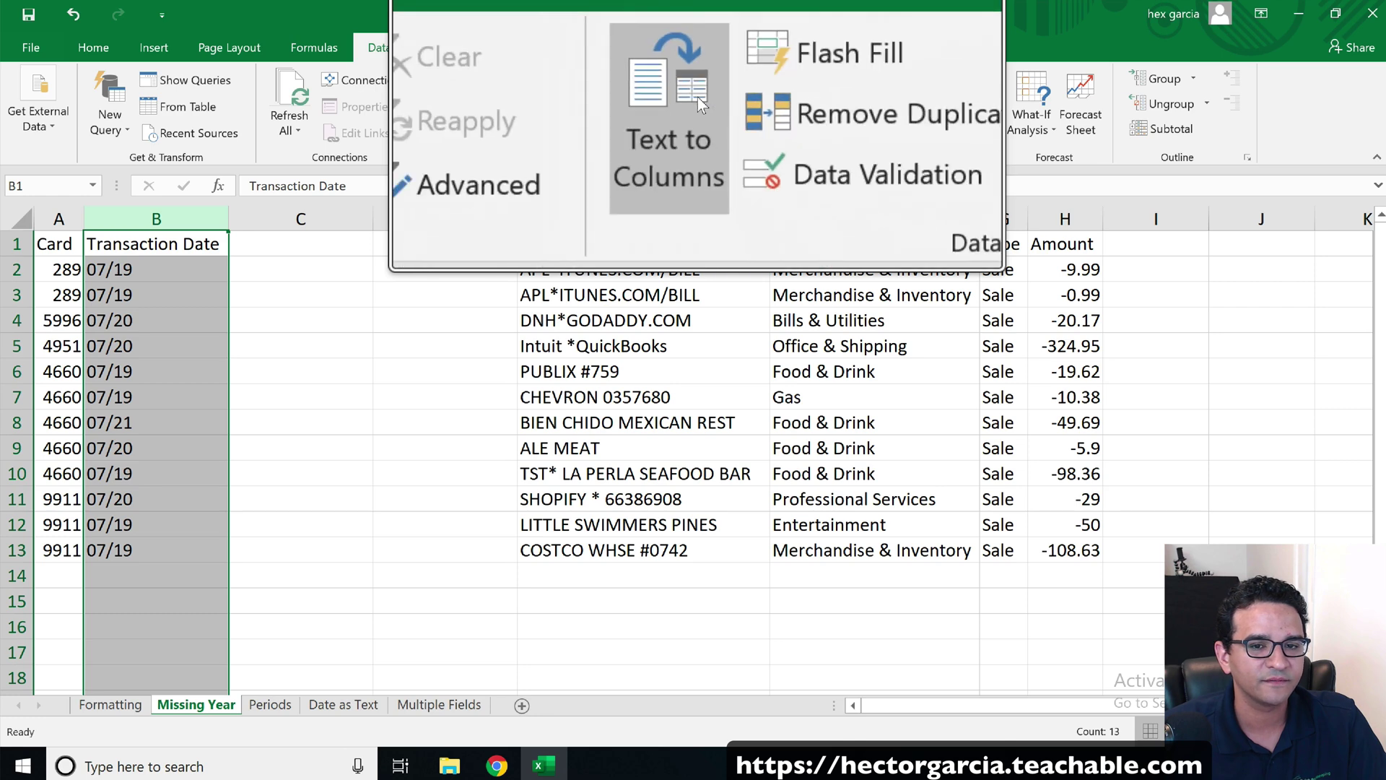
pyautogui.click(697, 97)
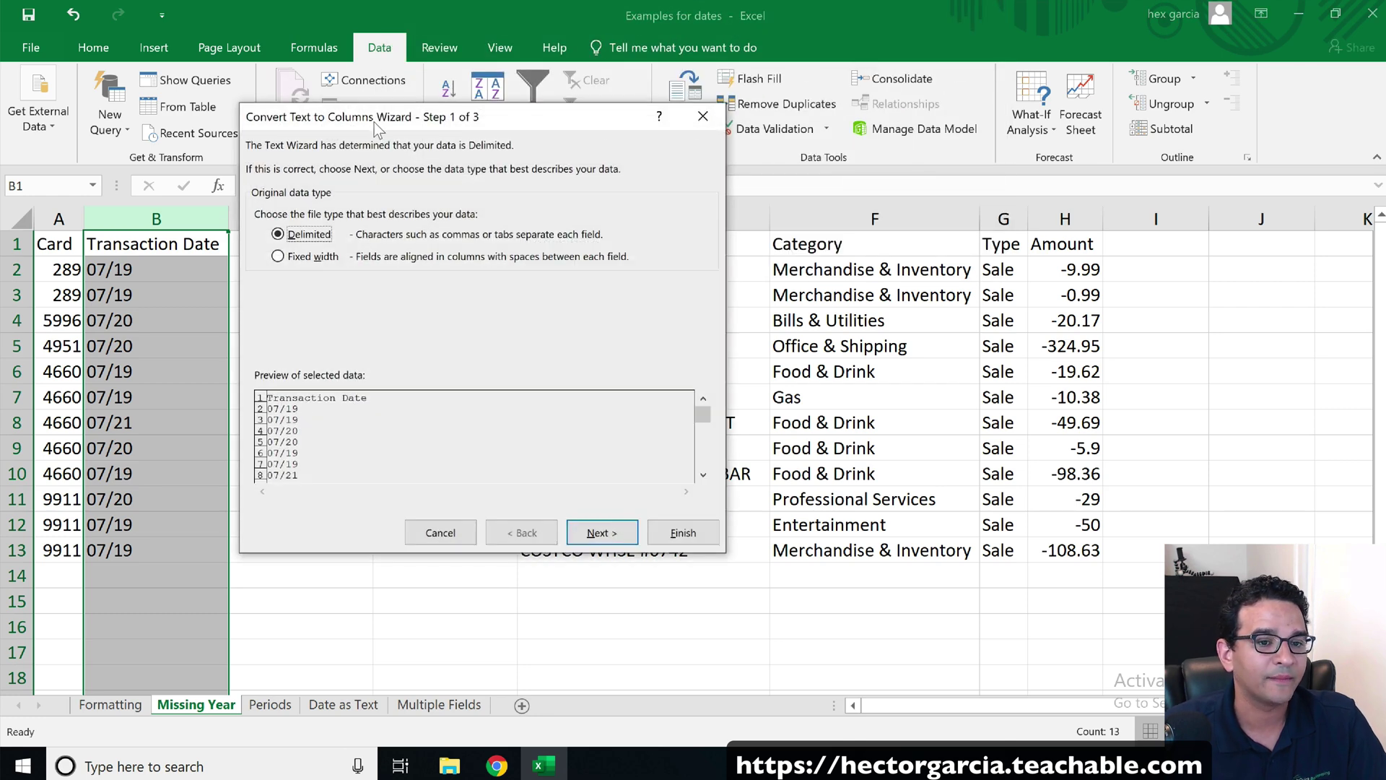
pyautogui.moveTo(374, 123); pyautogui.dragTo(483, 131)
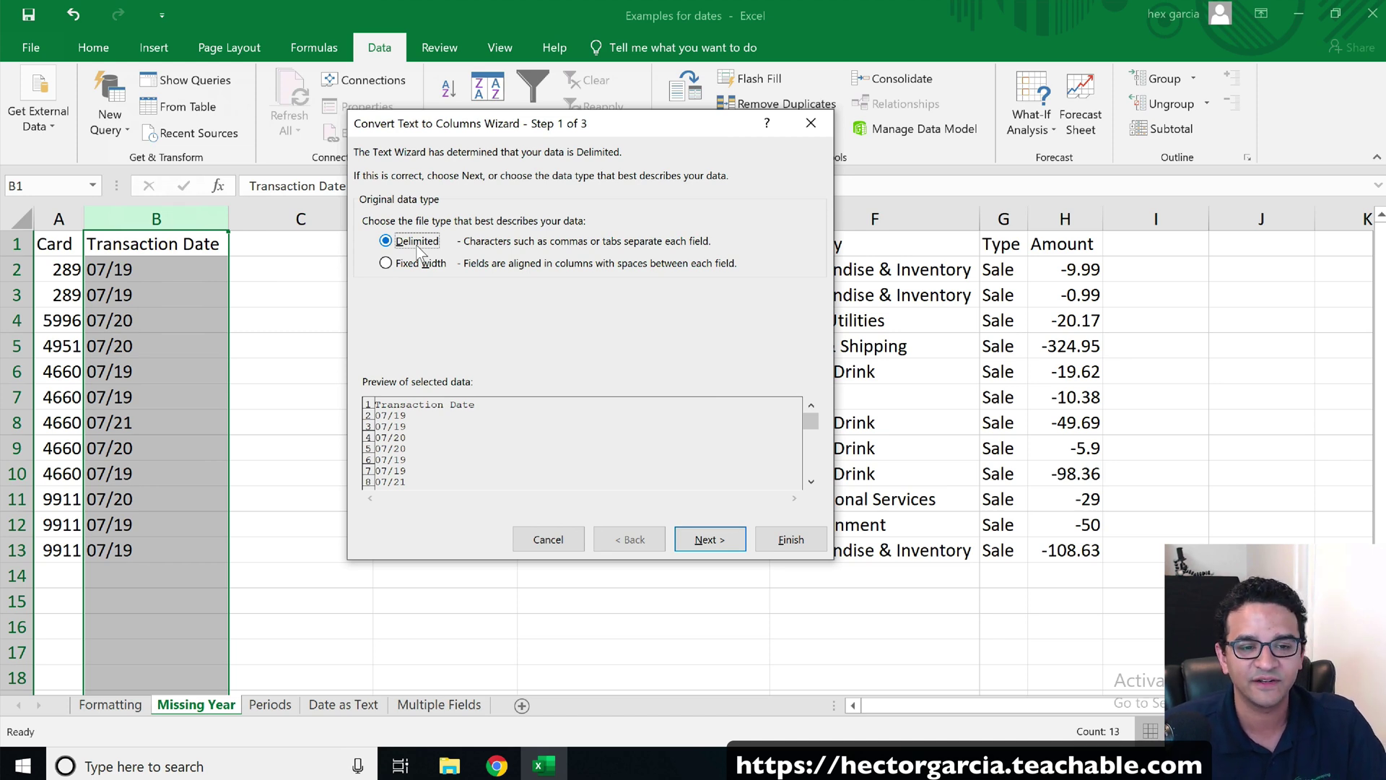
pyautogui.click(706, 540)
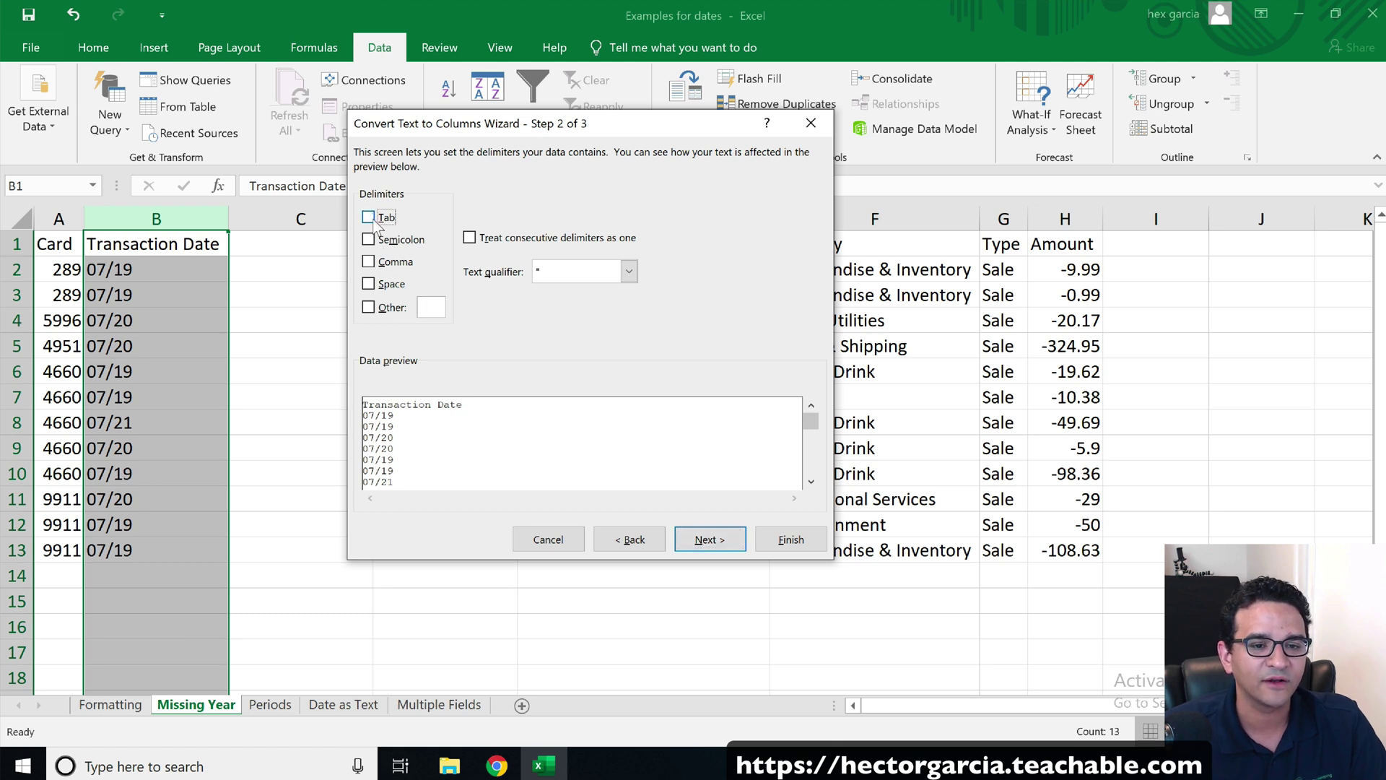
pyautogui.click(370, 218)
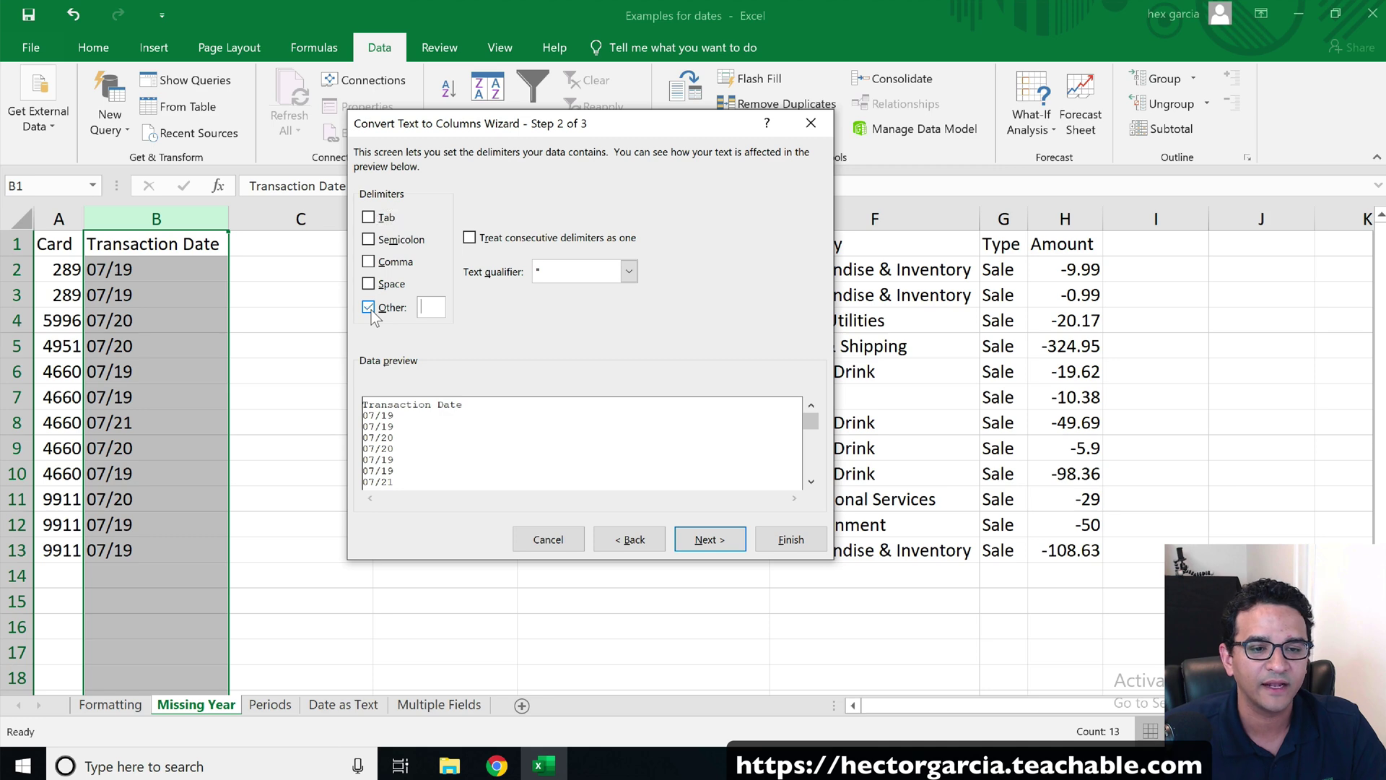
pyautogui.write('/')
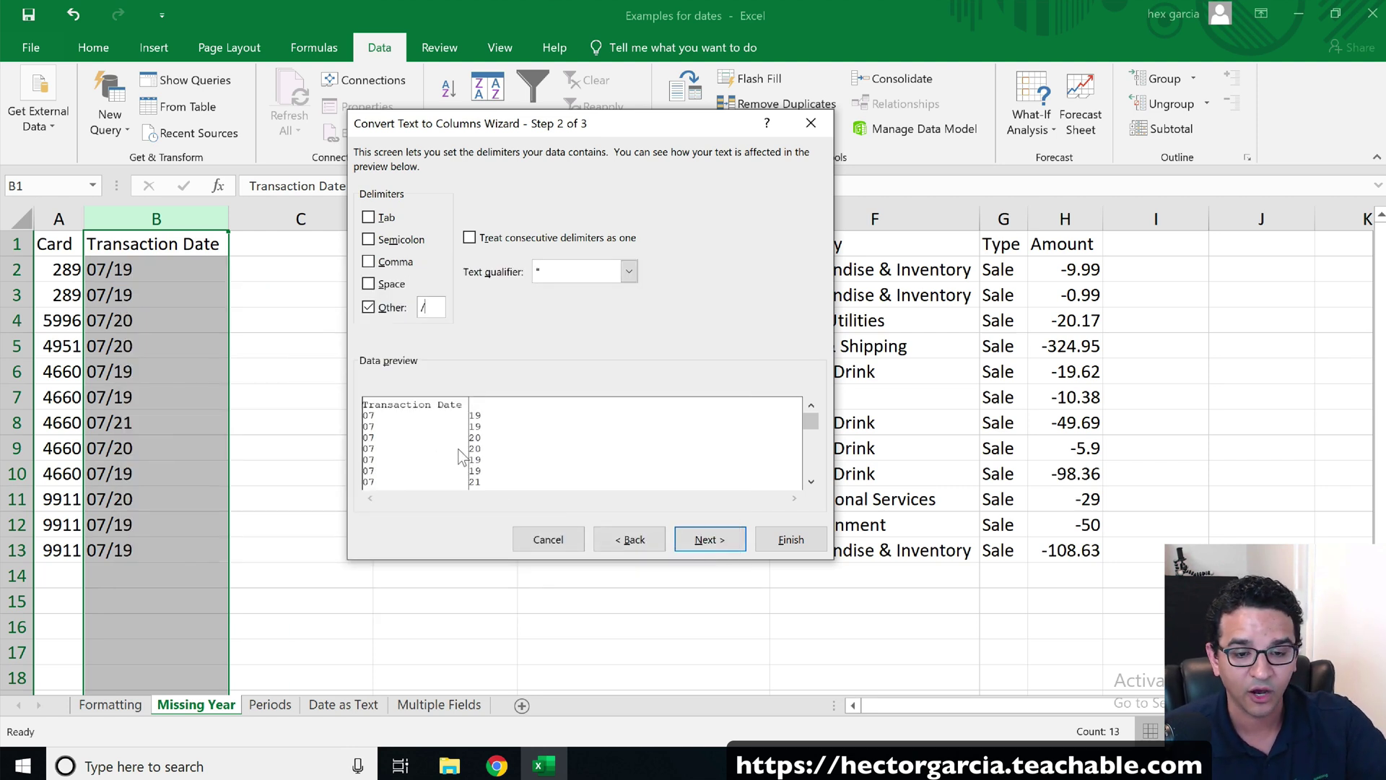
pyautogui.click(794, 543)
pyautogui.click(354, 468)
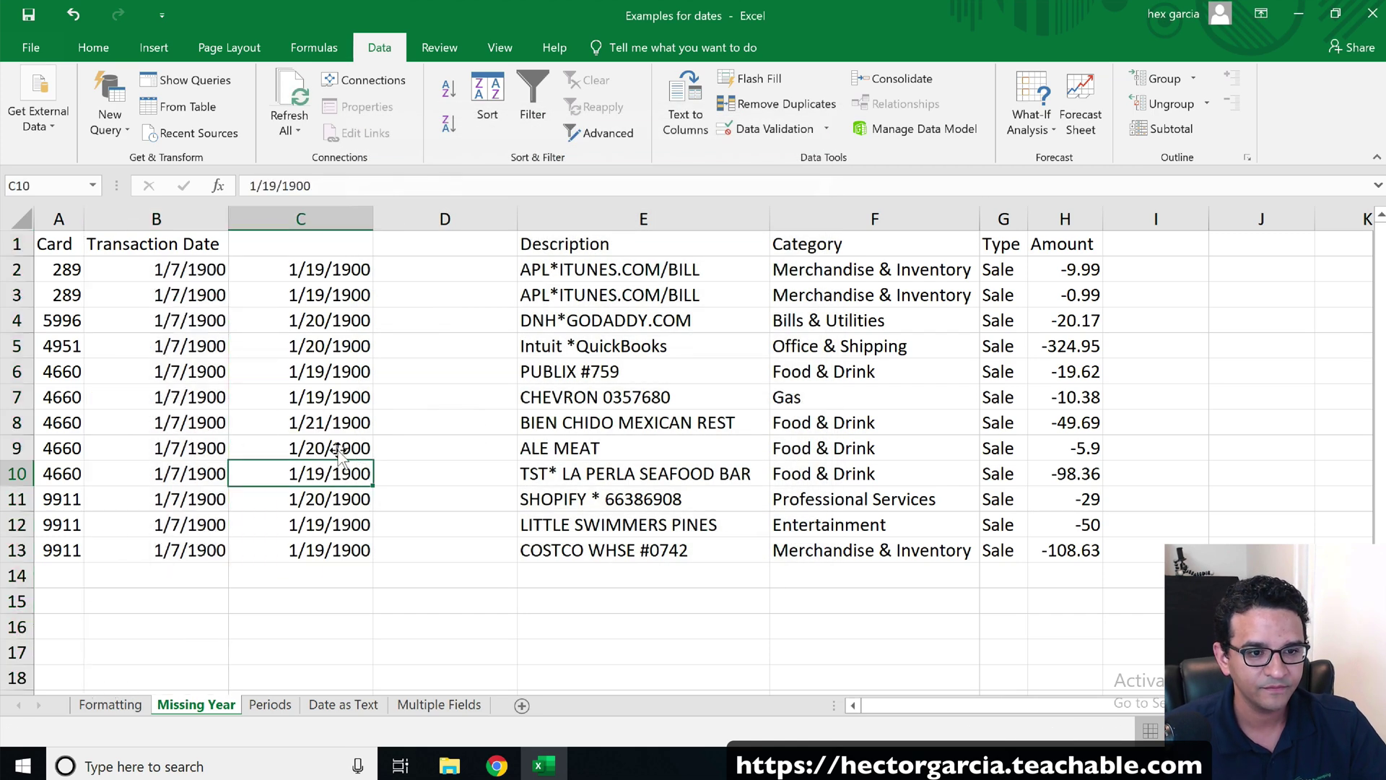
# Set the number format of columns B and C to General and check the month and day cells in row 2
pyautogui.moveTo(156, 218); pyautogui.dragTo(326, 214)
pyautogui.click(93, 47)
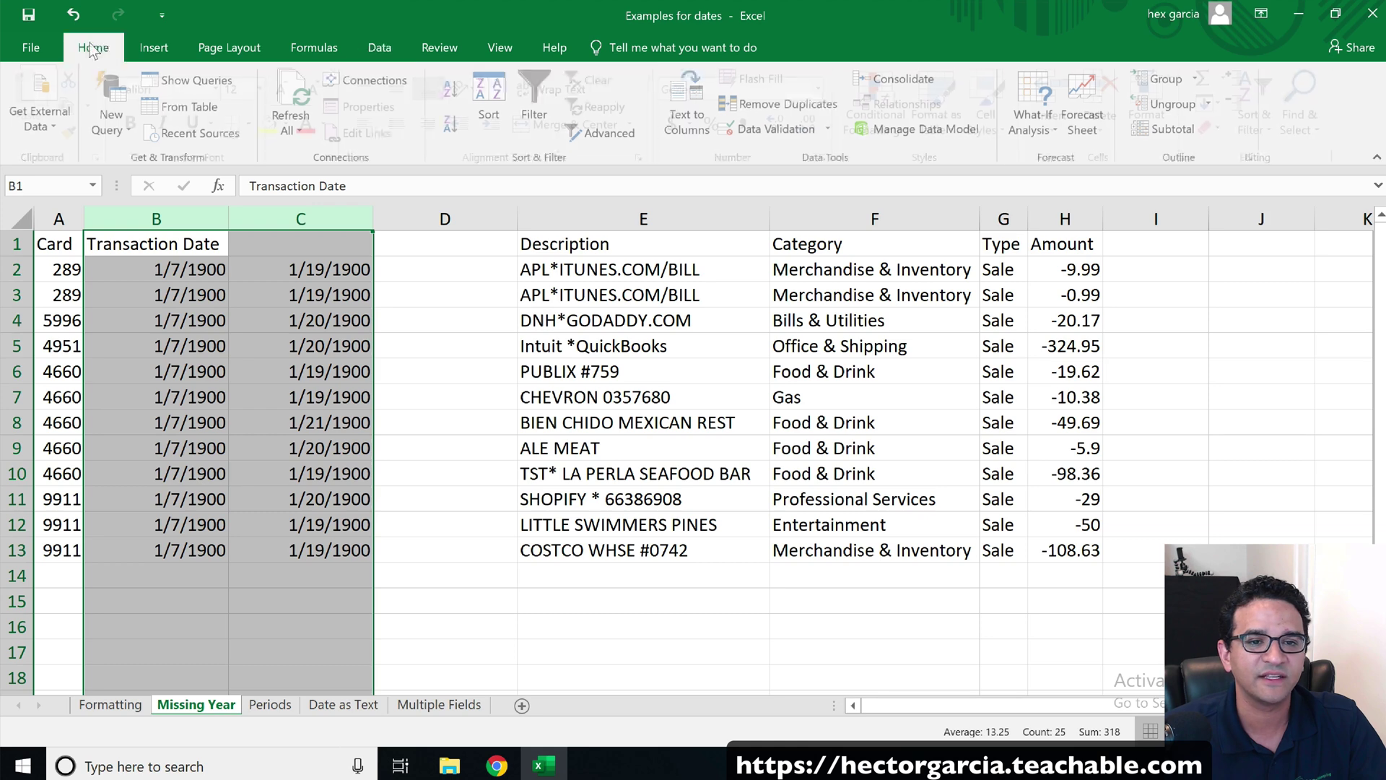
pyautogui.click(821, 89)
pyautogui.click(712, 111)
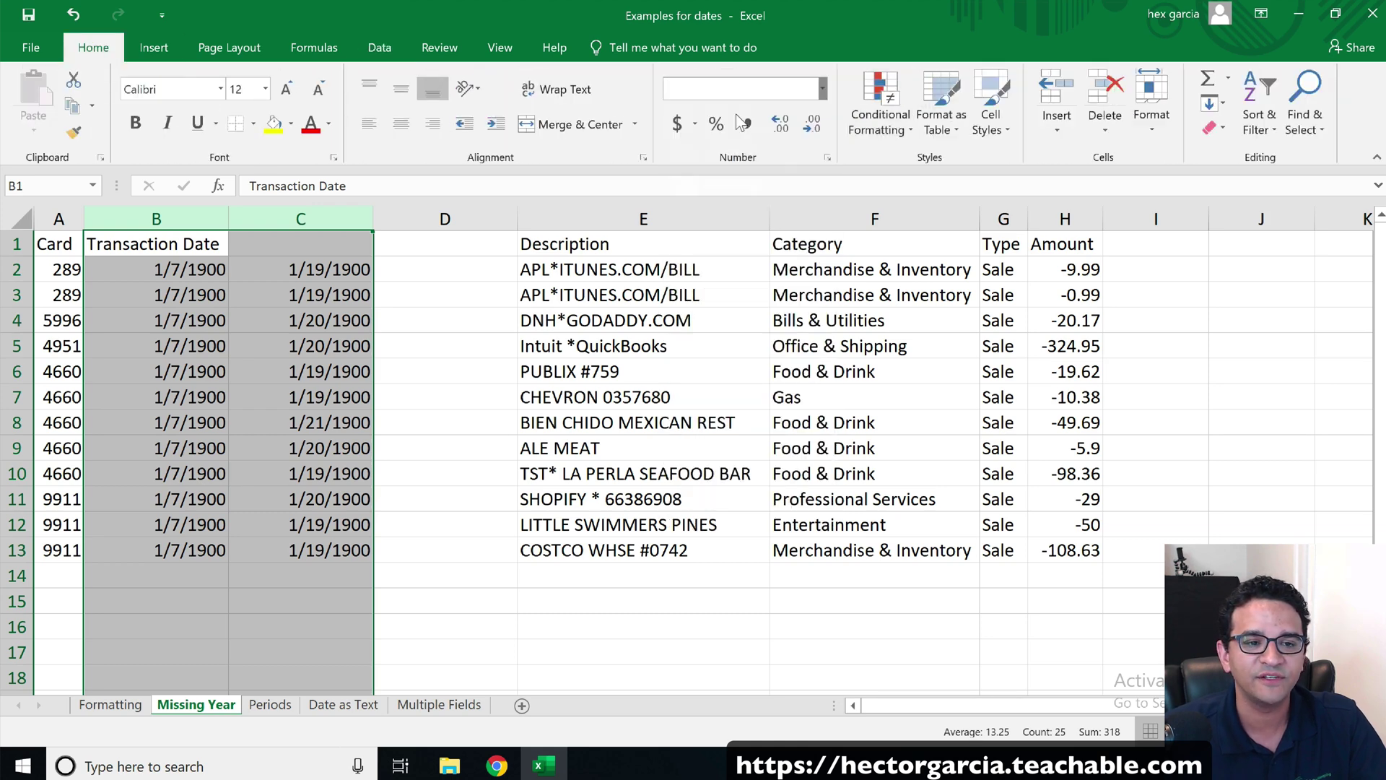
pyautogui.click(425, 357)
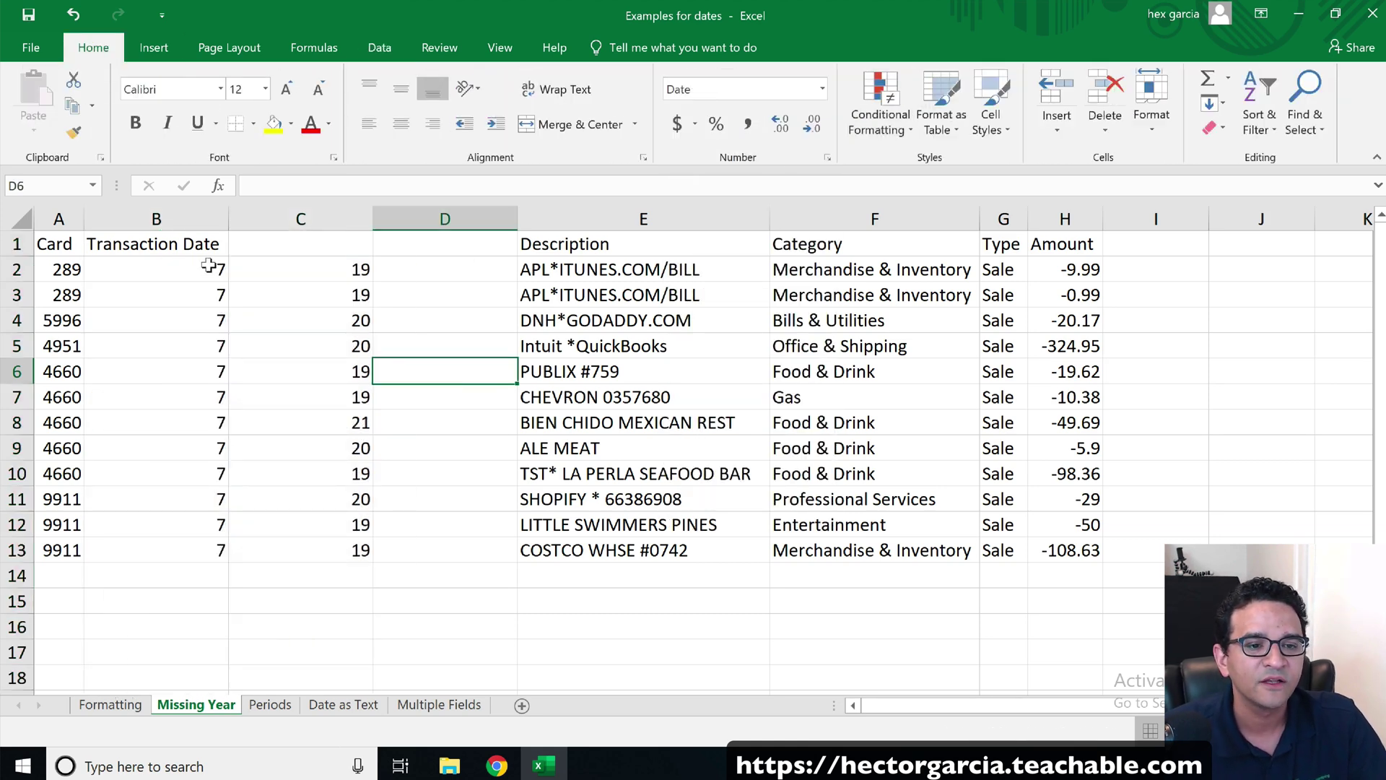
pyautogui.click(185, 216)
pyautogui.click(192, 266)
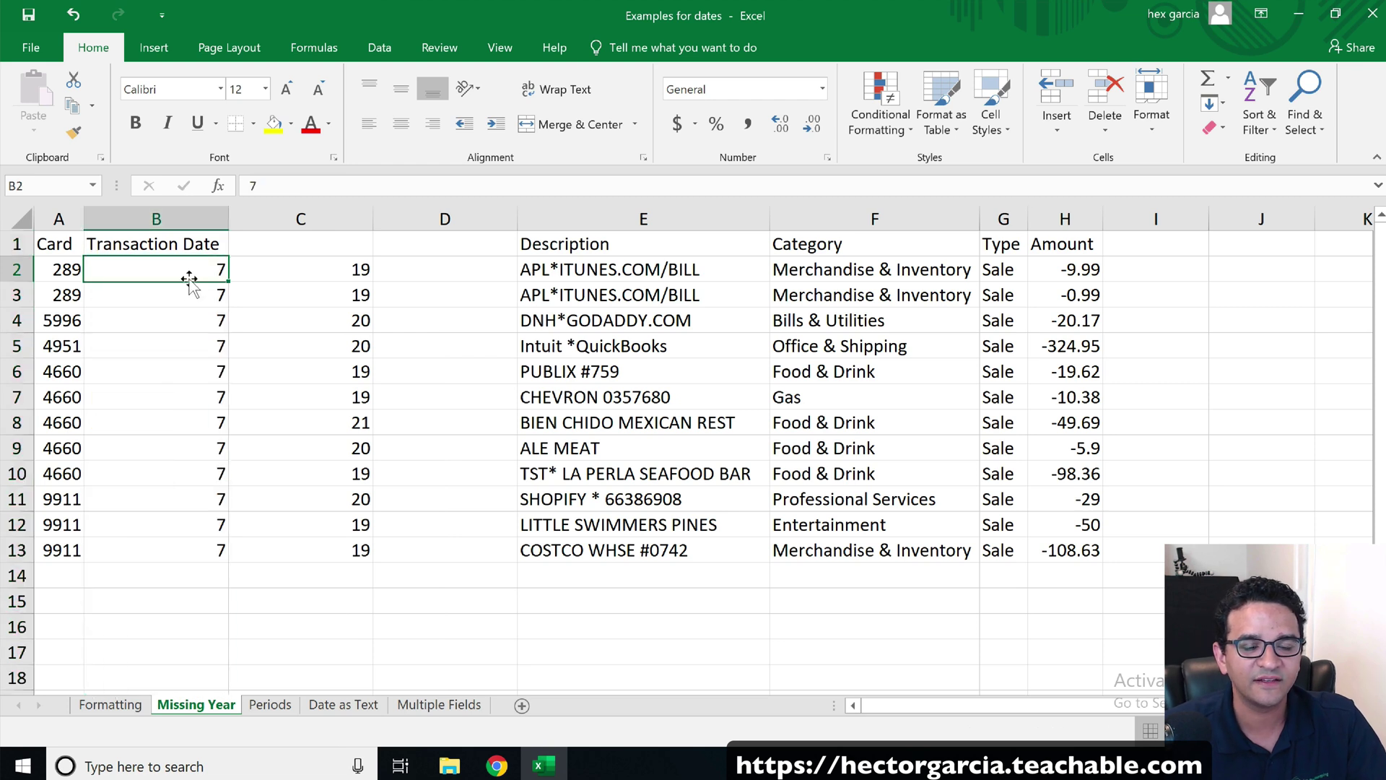
pyautogui.click(187, 291)
pyautogui.click(189, 269)
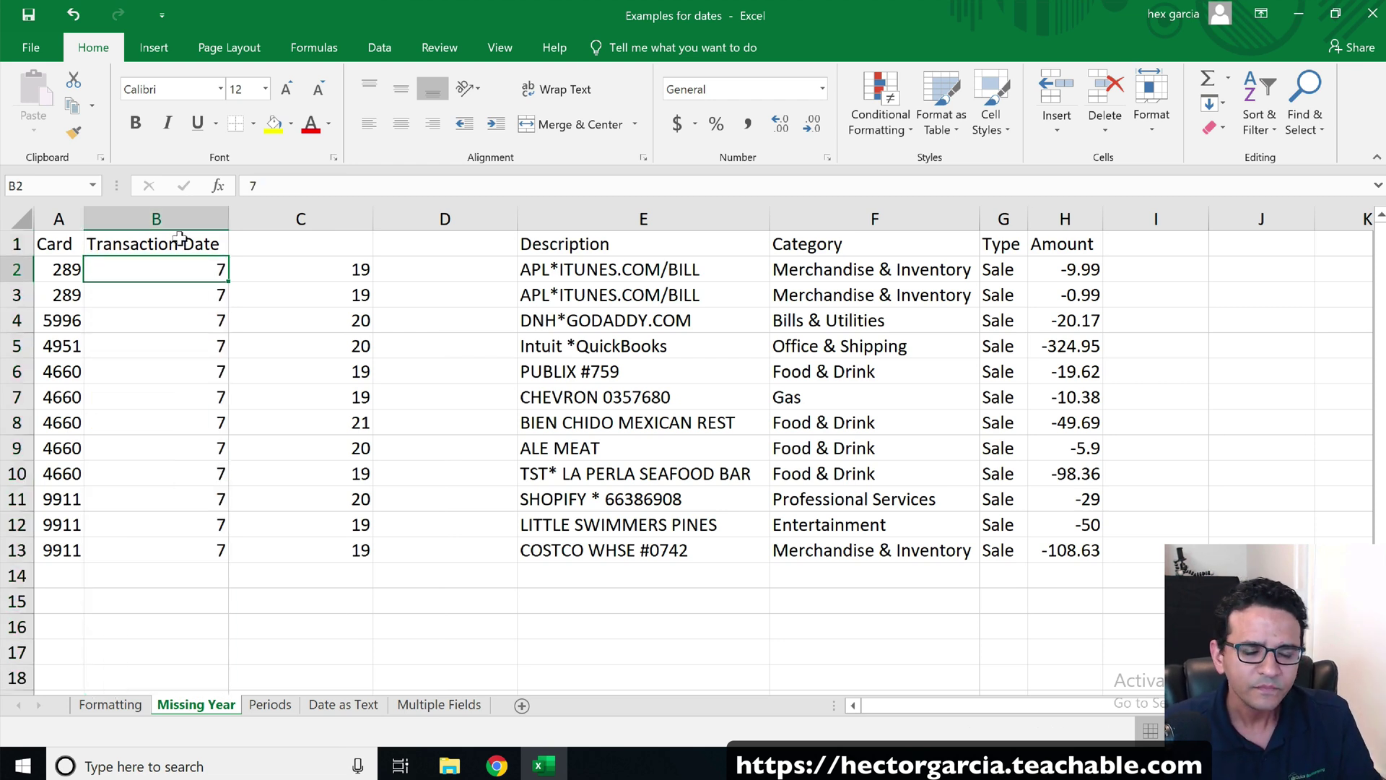
pyautogui.click(337, 264)
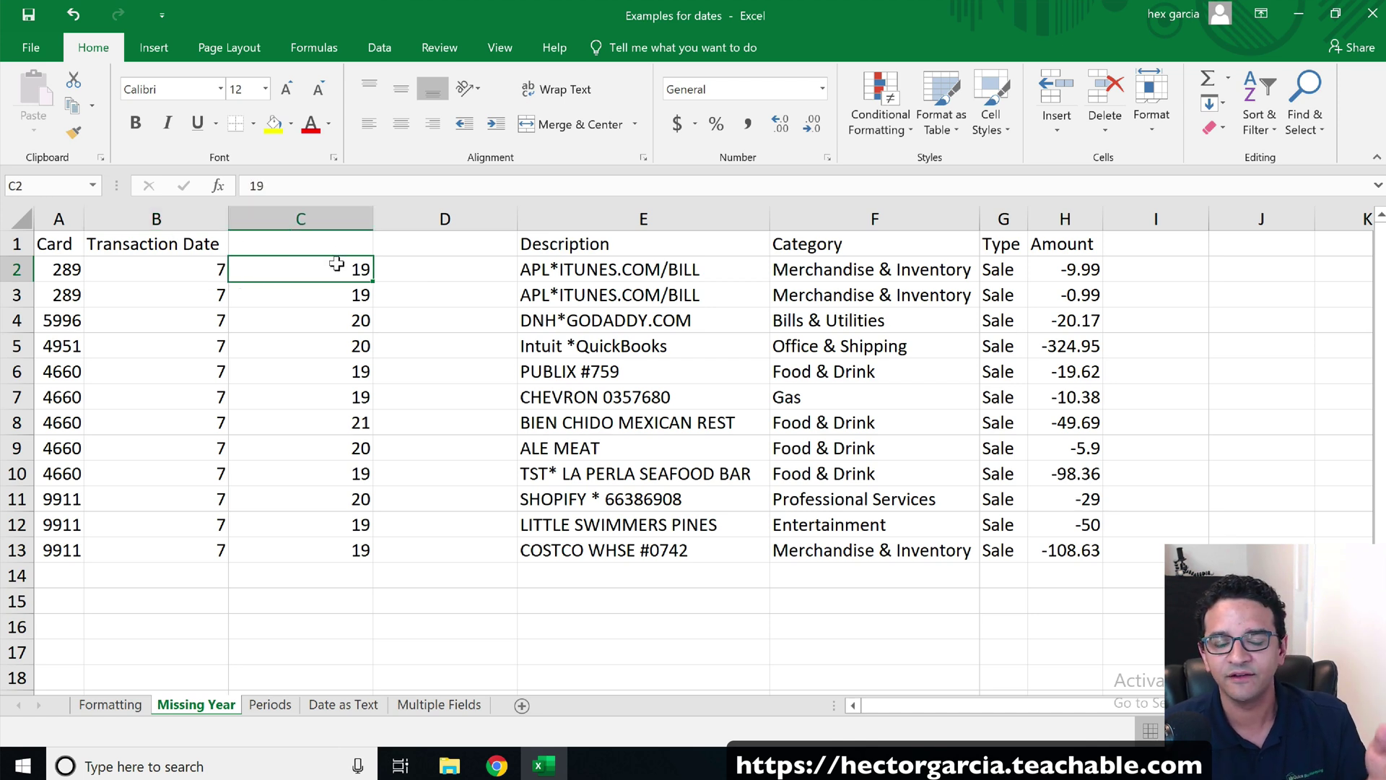
# Enter =DATE(2020,B2,C2) in D2 and fill the formula down through D13
pyautogui.click(472, 272)
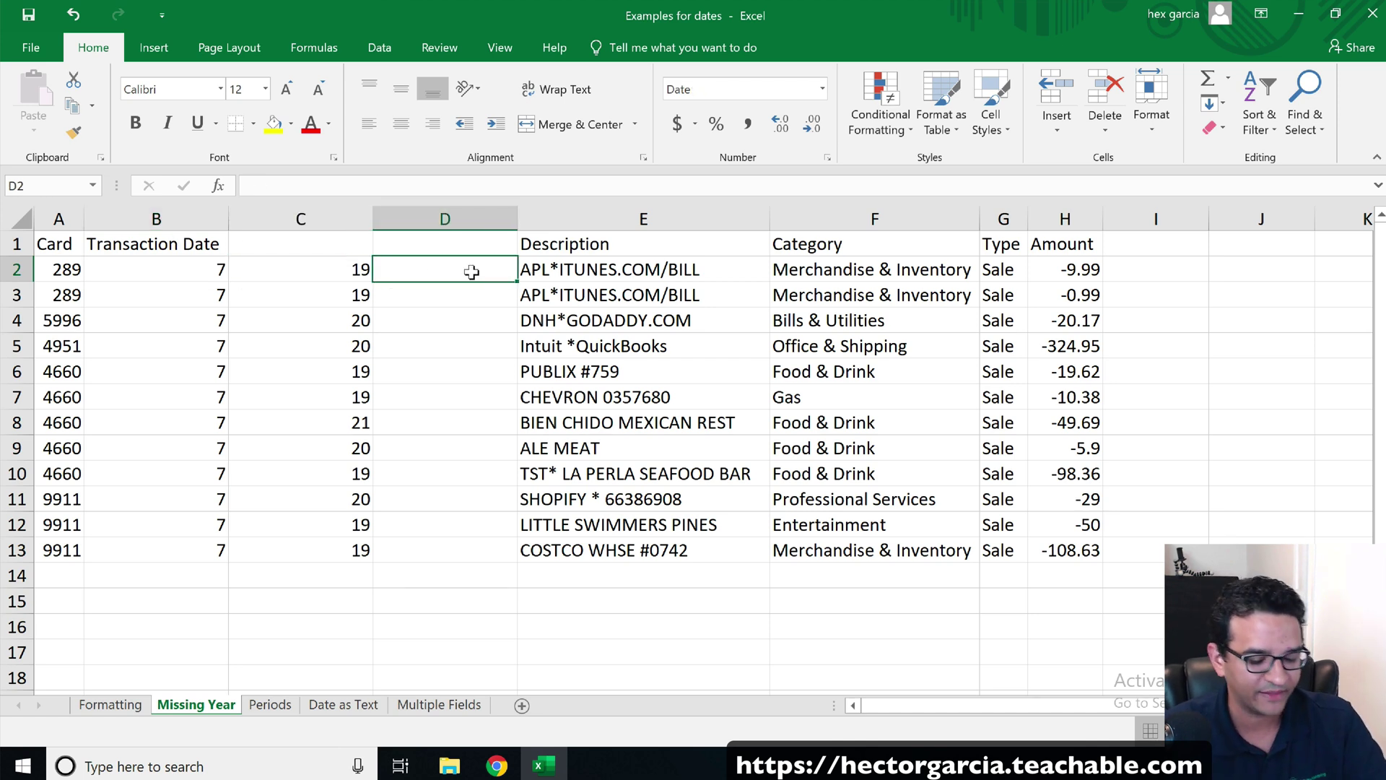
pyautogui.write('=date(')
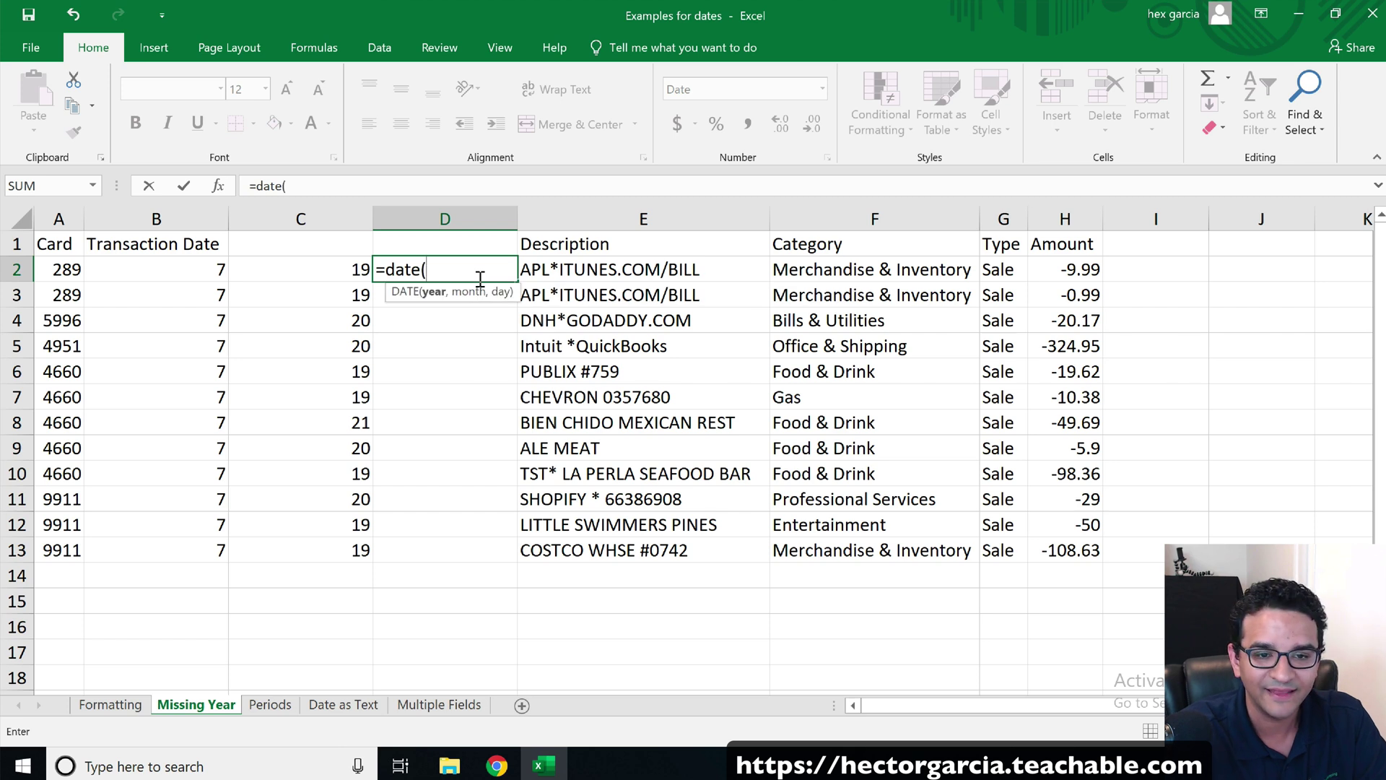
pyautogui.write('2020')
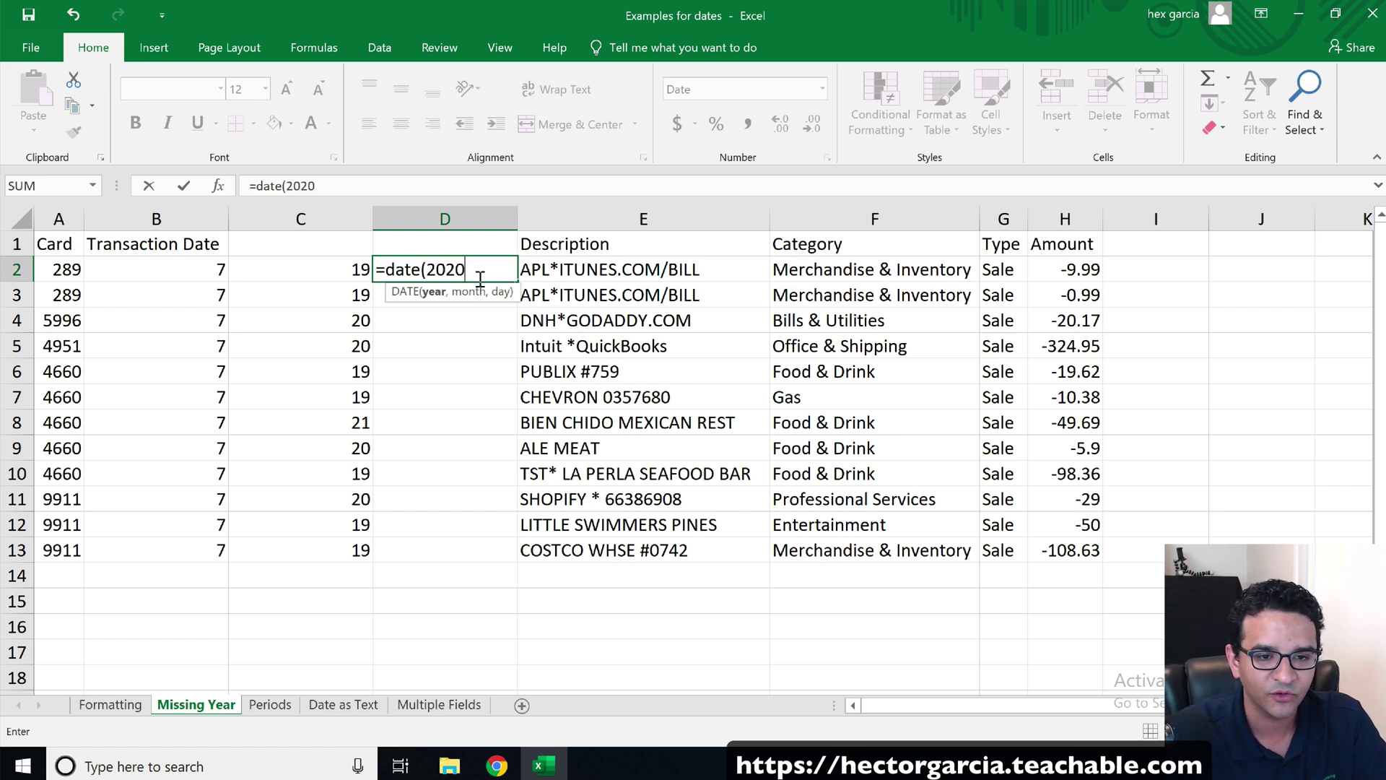
pyautogui.write(',')
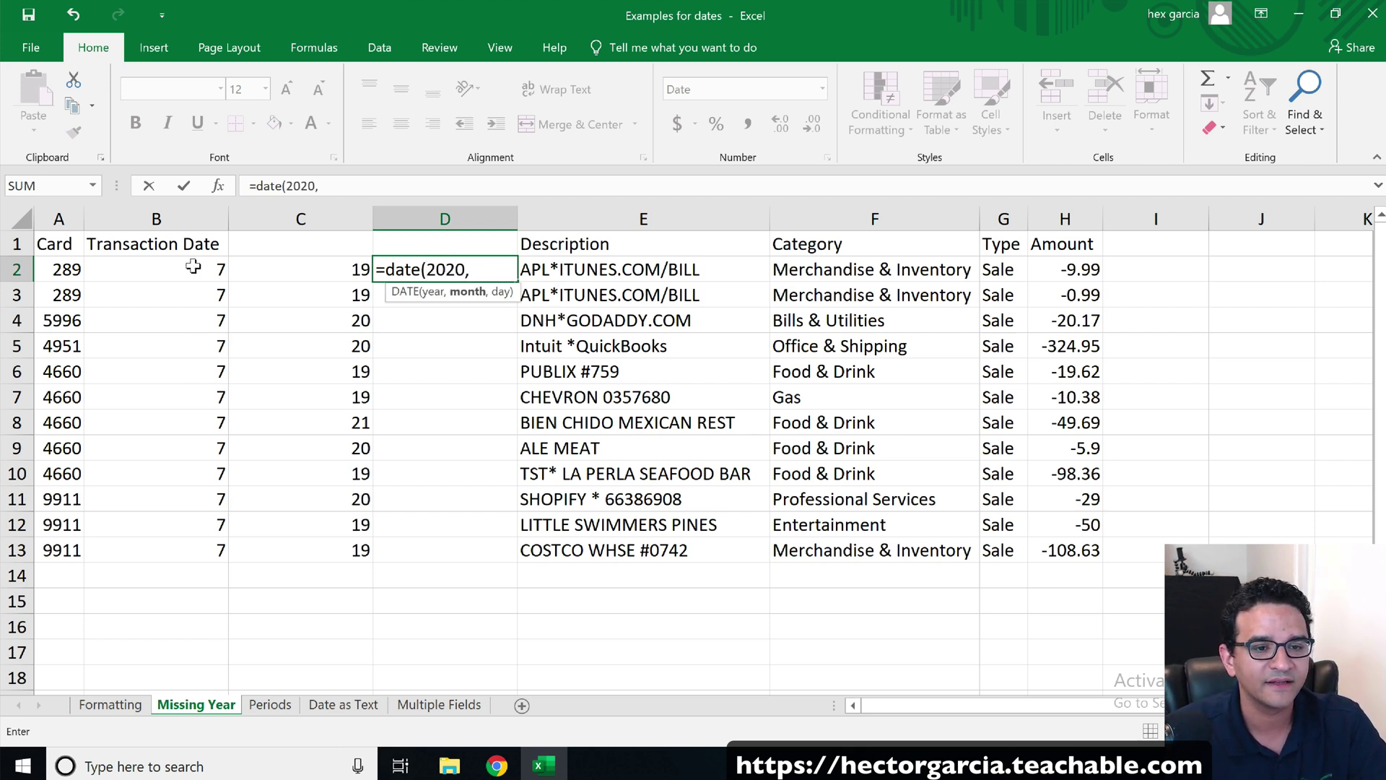
pyautogui.click(167, 263)
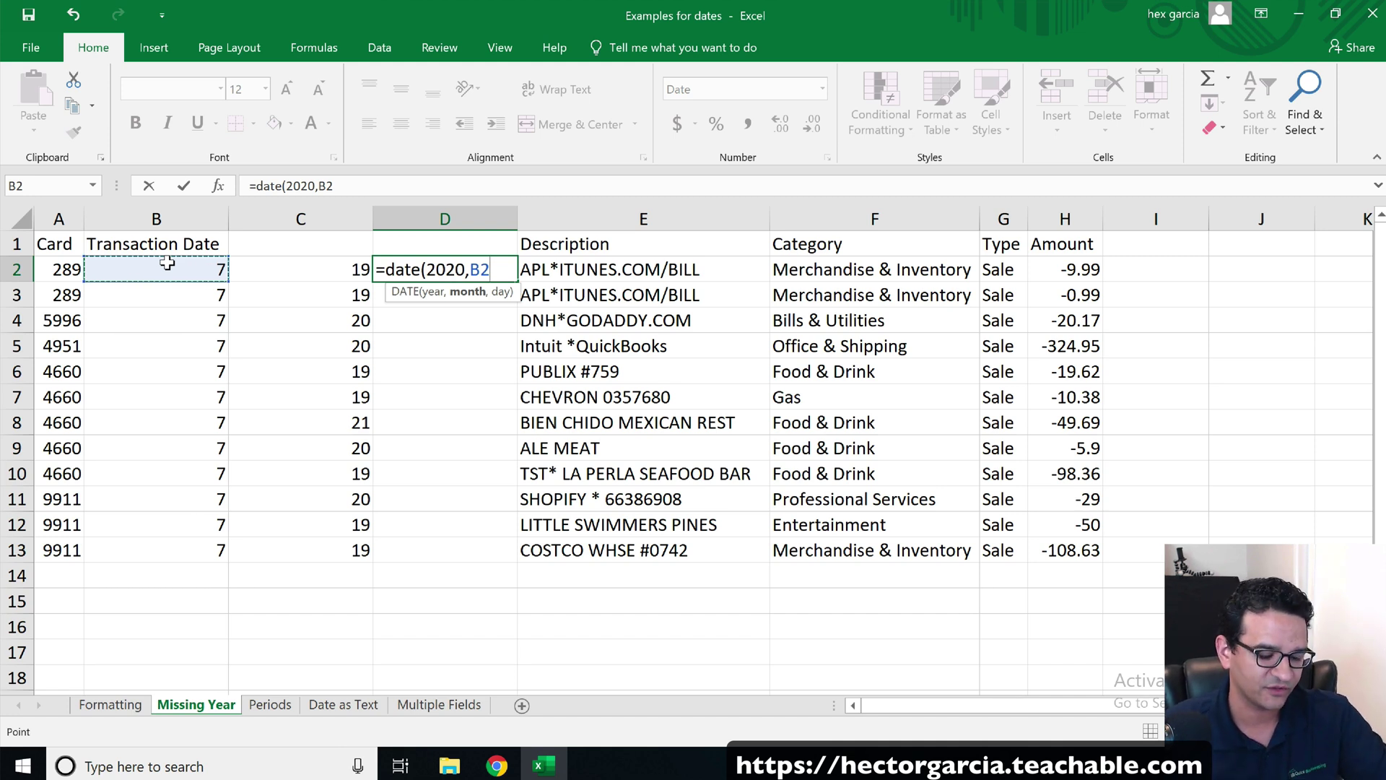
pyautogui.write(',')
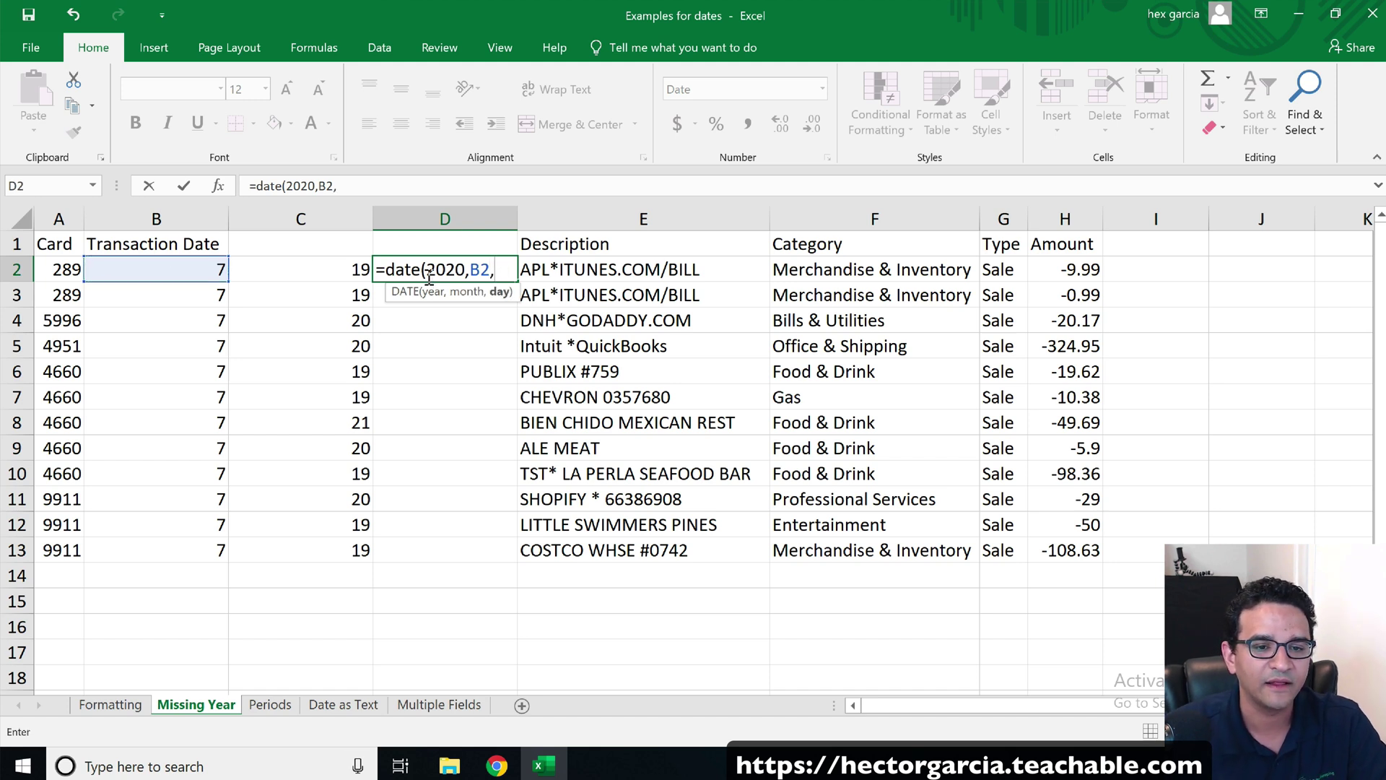
pyautogui.click(293, 264)
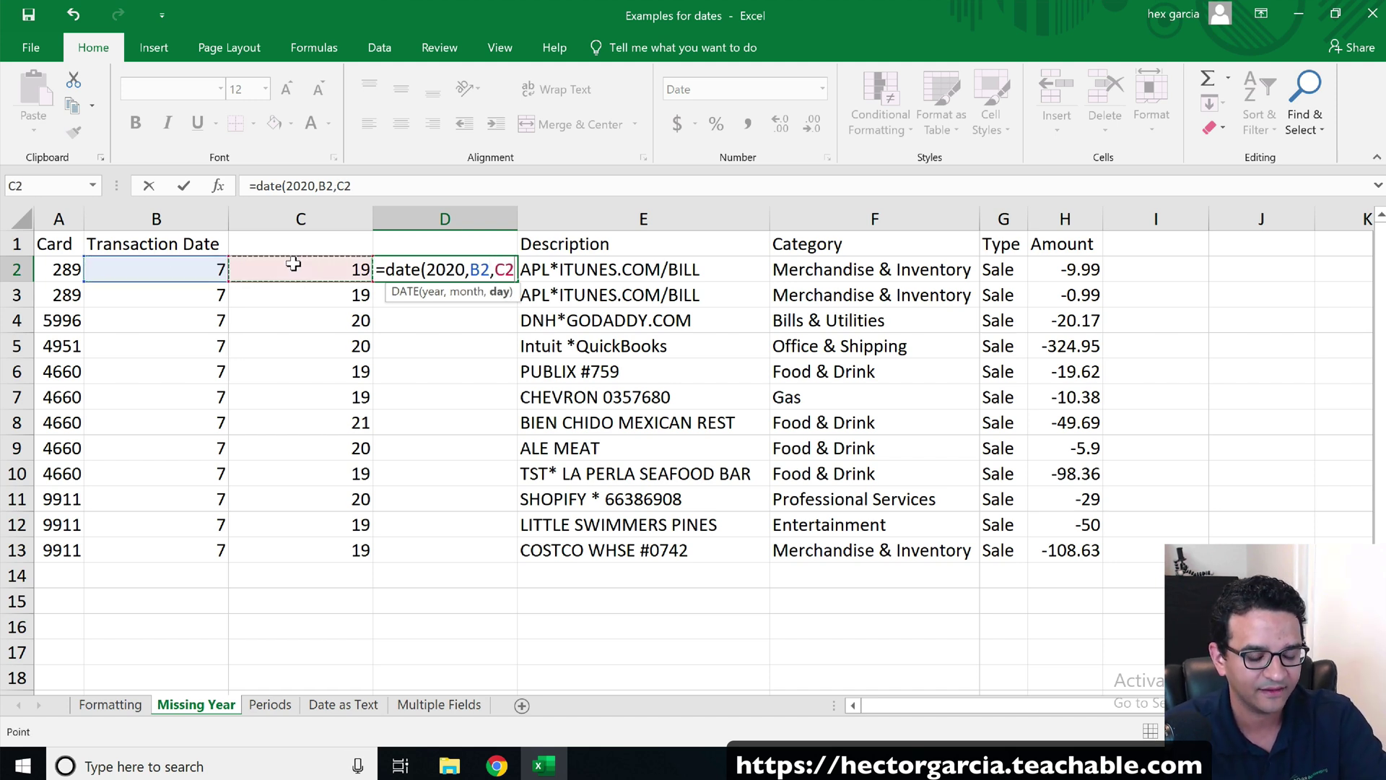
pyautogui.write(')')
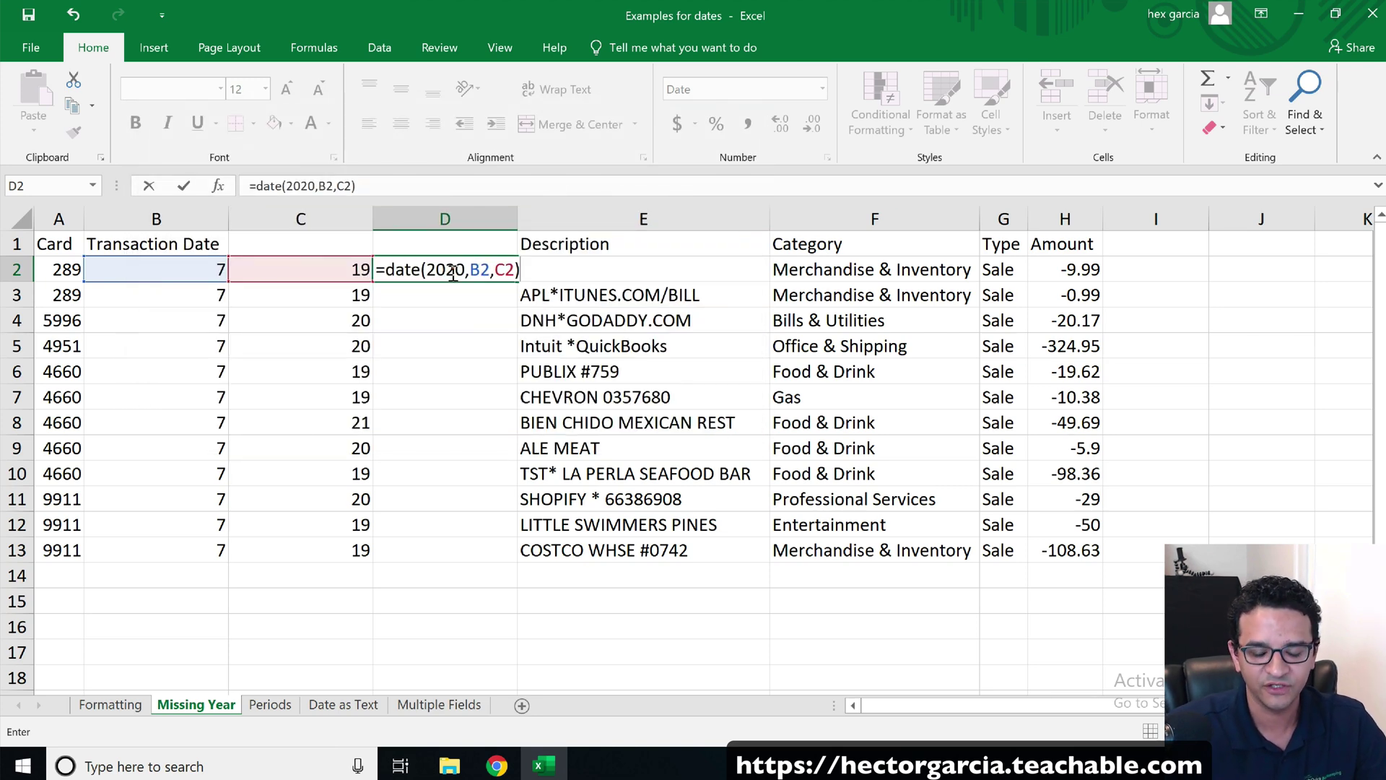
pyautogui.press('Return')
pyautogui.click(449, 269)
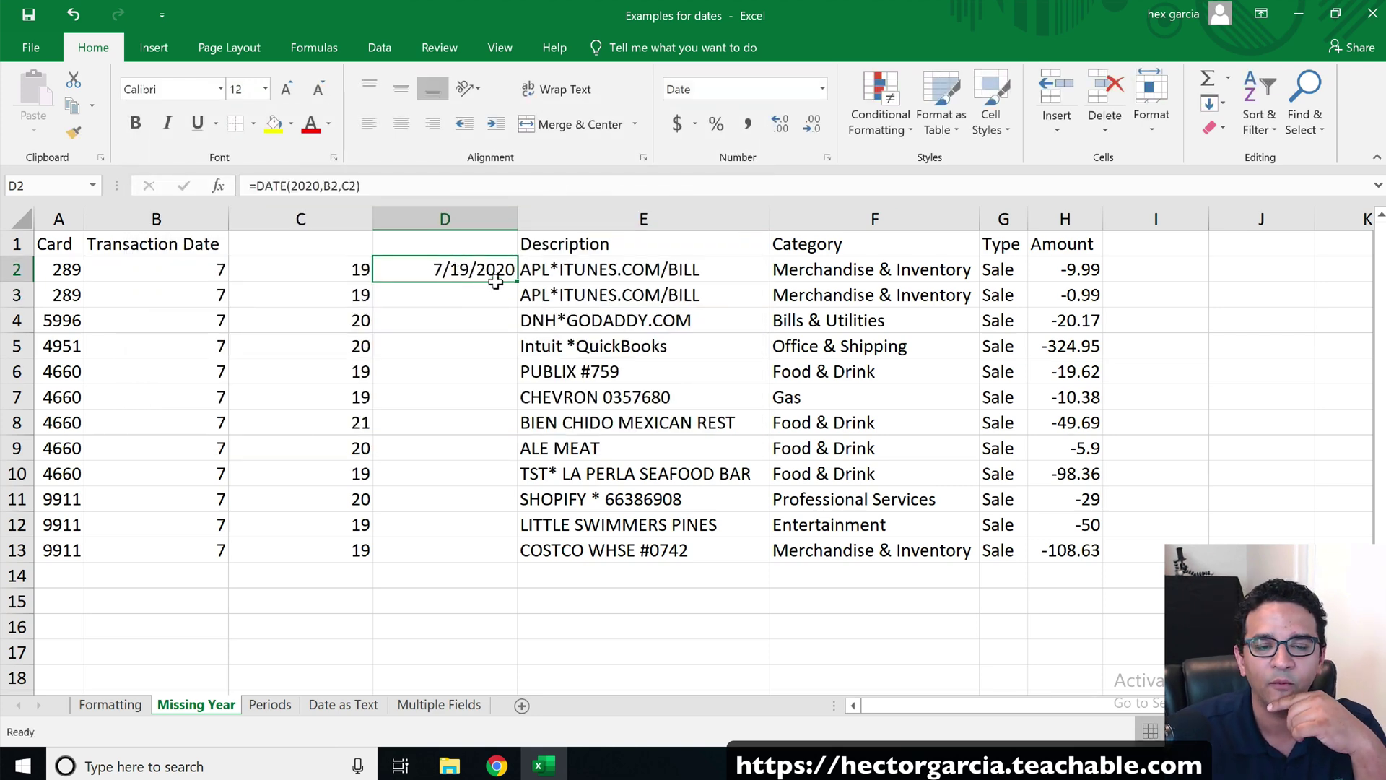
pyautogui.doubleClick(509, 274)
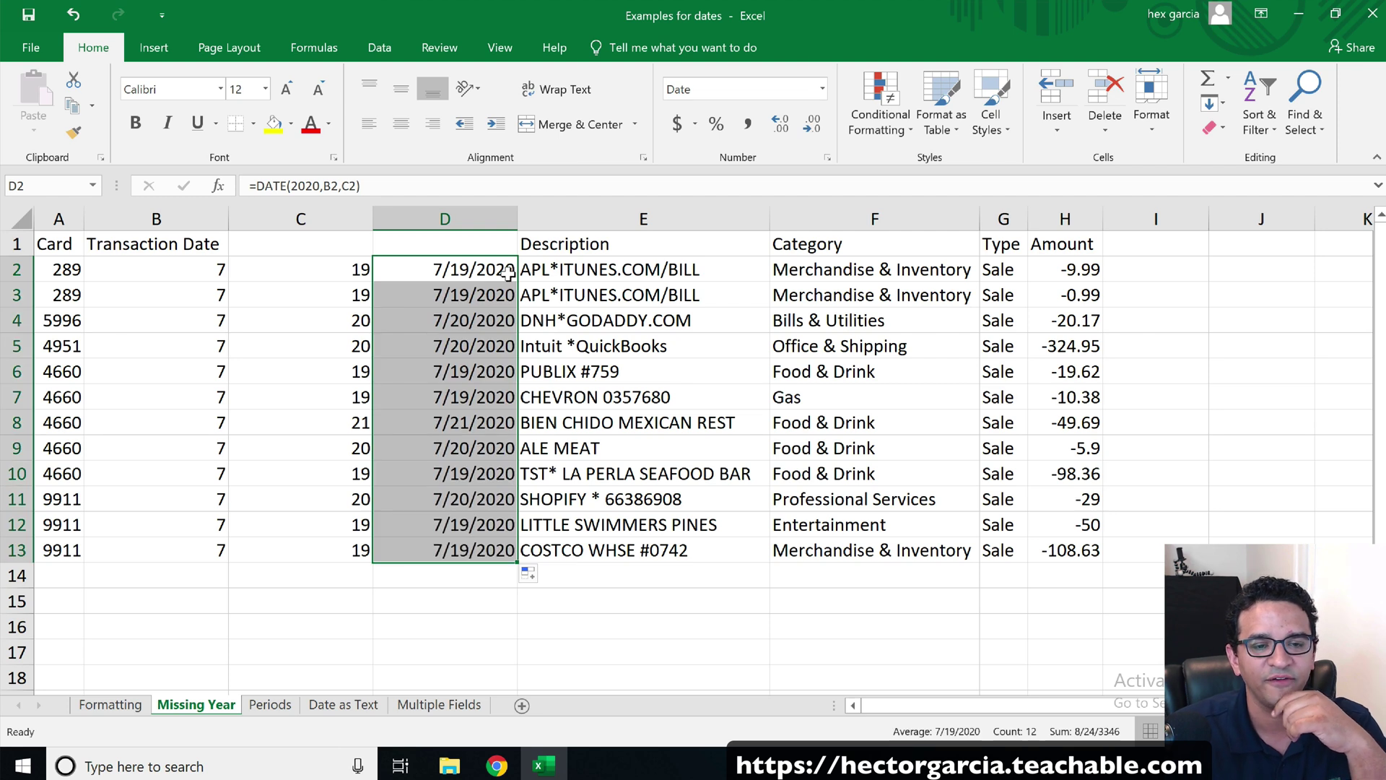
# Copy column D and paste it over itself as values only
pyautogui.click(445, 219)
pyautogui.rightClick(438, 219)
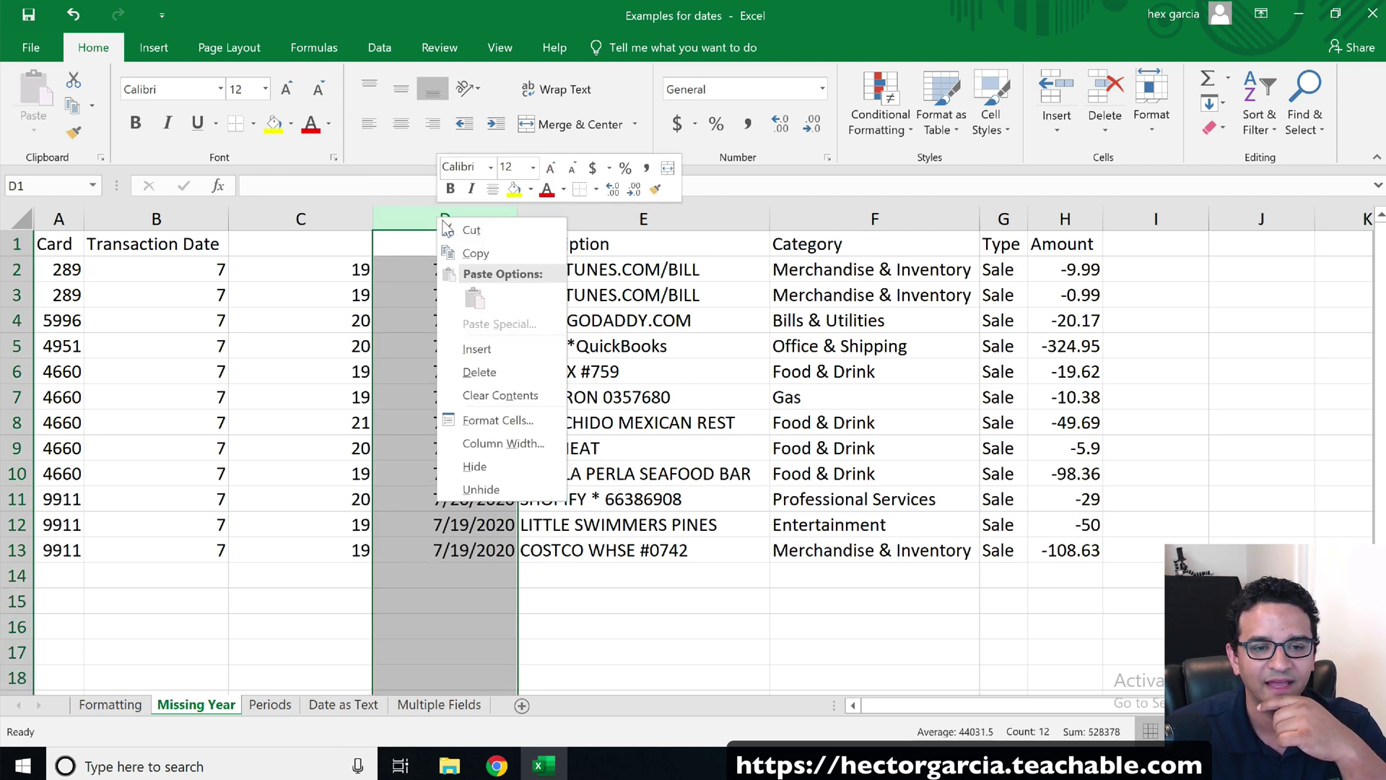
pyautogui.click(479, 253)
pyautogui.rightClick(433, 217)
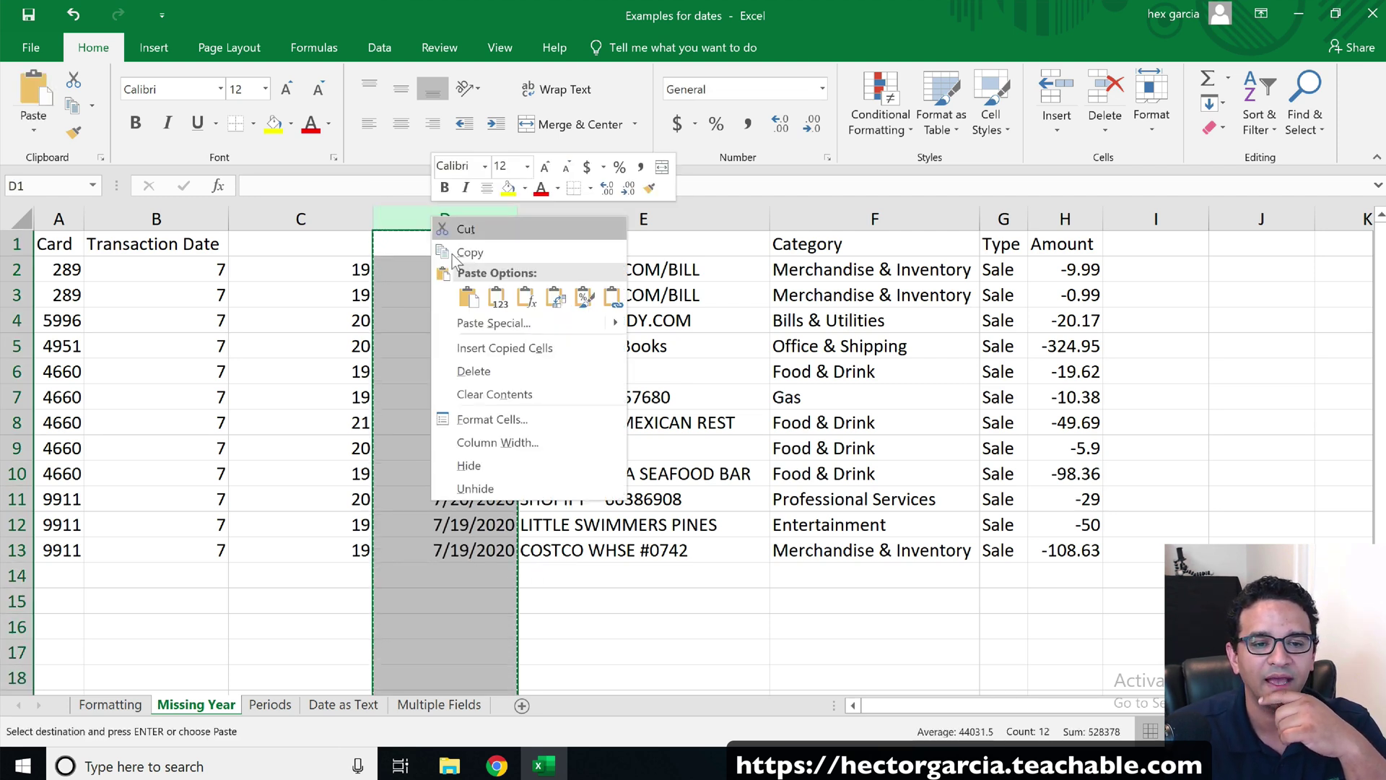
pyautogui.click(476, 319)
pyautogui.click(347, 232)
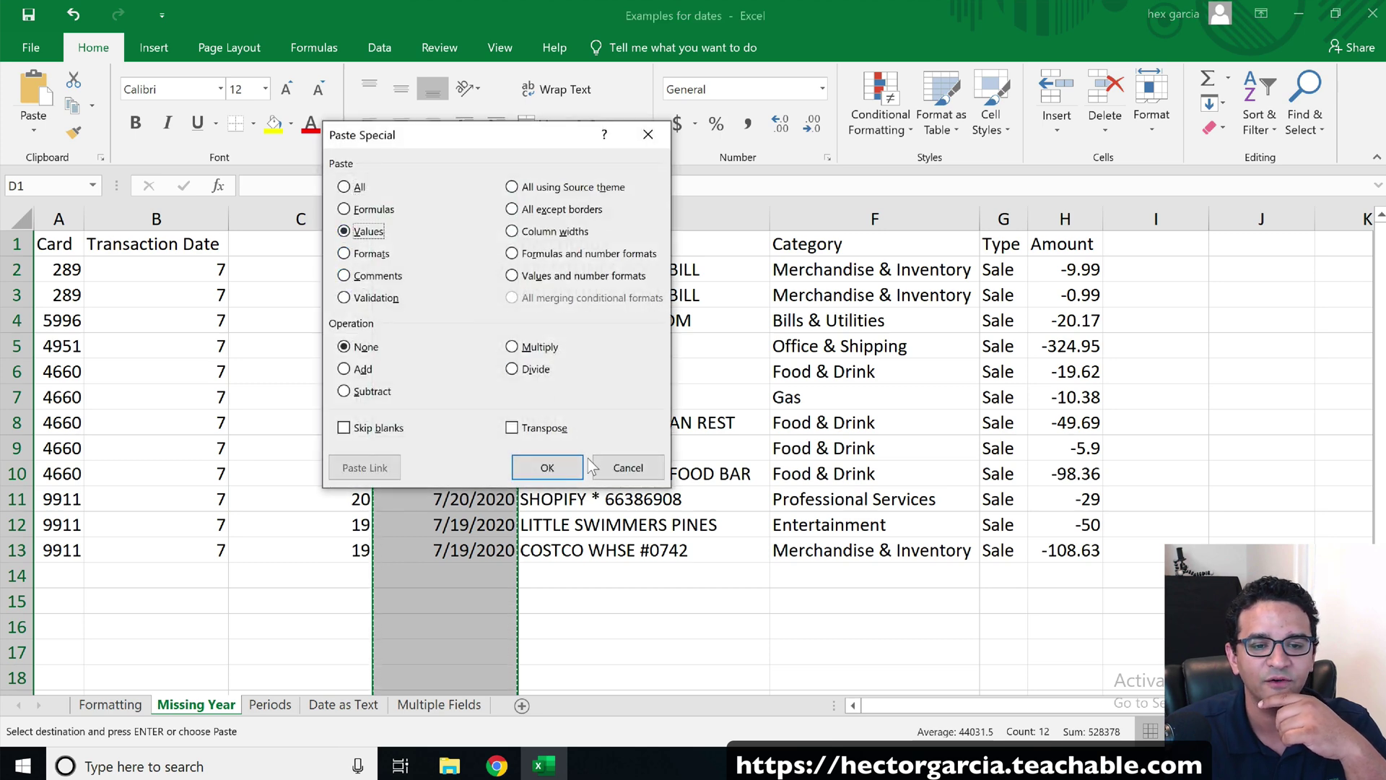
pyautogui.click(546, 466)
pyautogui.click(570, 347)
# Delete columns B and C, which hold the separate month and day numbers
pyautogui.moveTo(156, 219); pyautogui.dragTo(296, 193)
pyautogui.rightClick(316, 219)
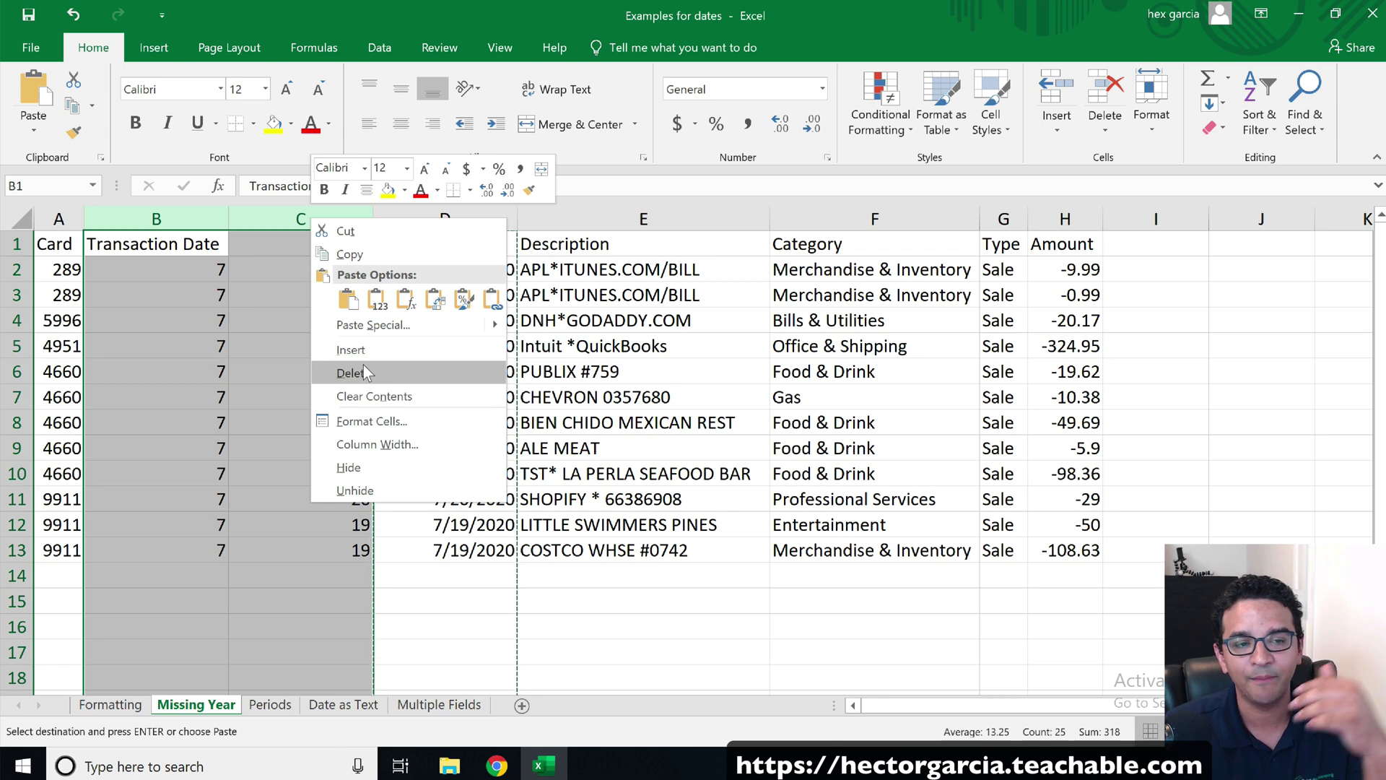
pyautogui.click(363, 365)
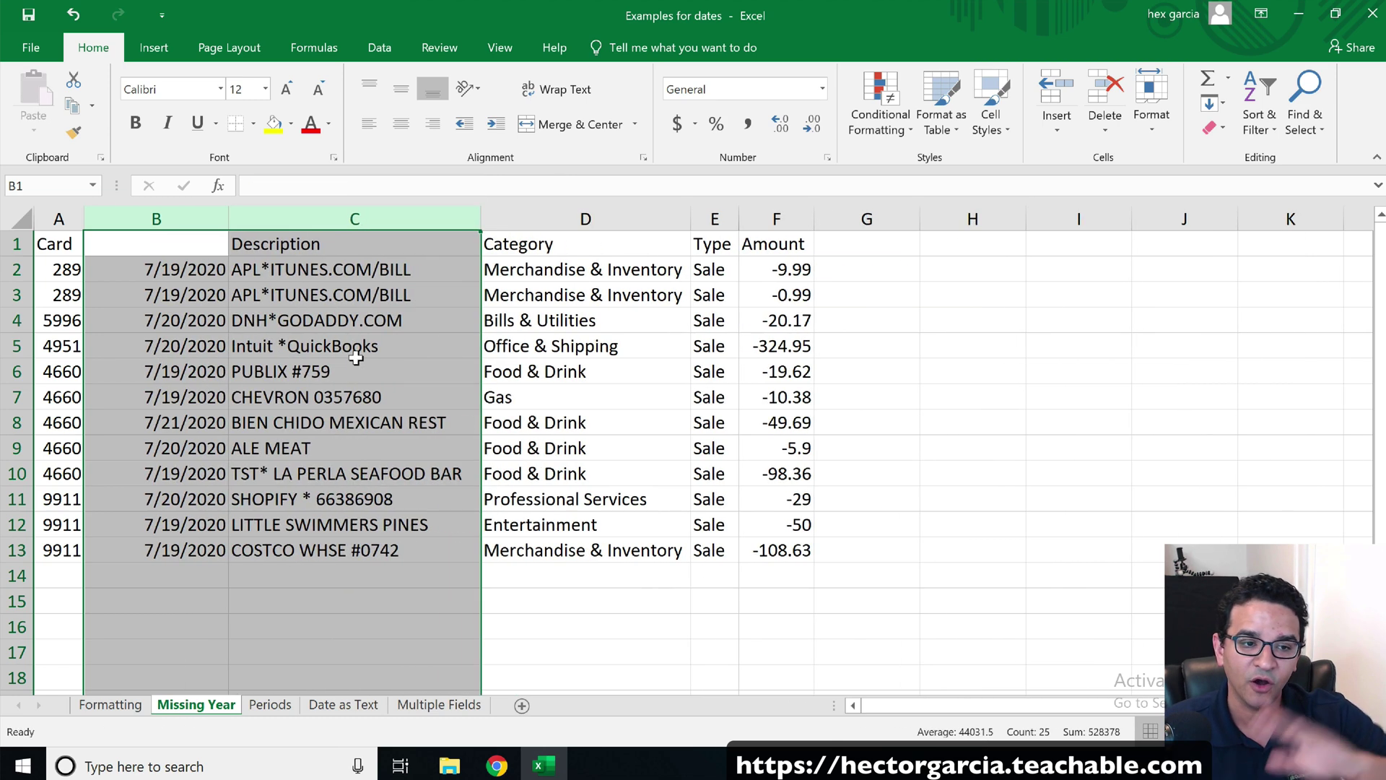
# Undo the deletion of columns B and C and the values-only paste in column D
pyautogui.click(150, 242)
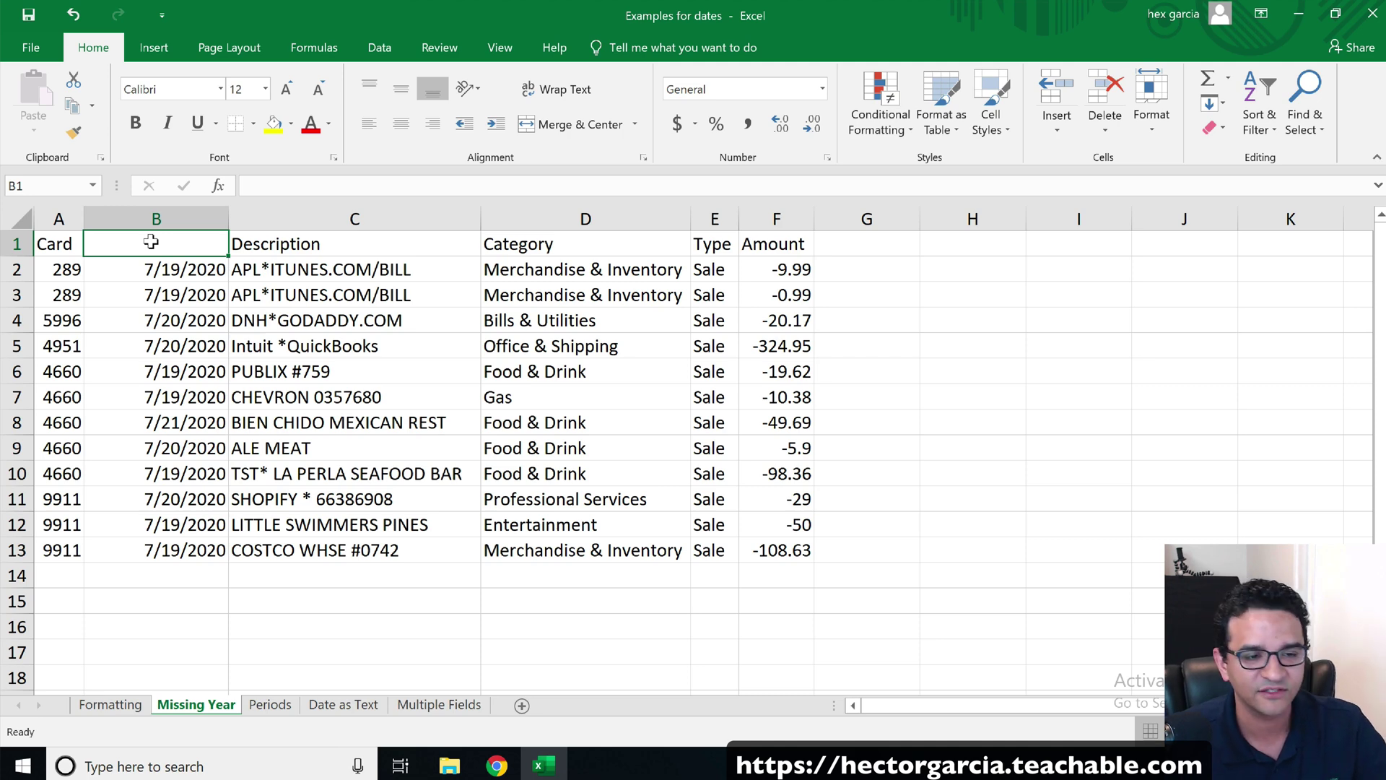
pyautogui.hotkey('ctrl', 'z')
pyautogui.hotkey('ctrl', 'z')
pyautogui.click(473, 269)
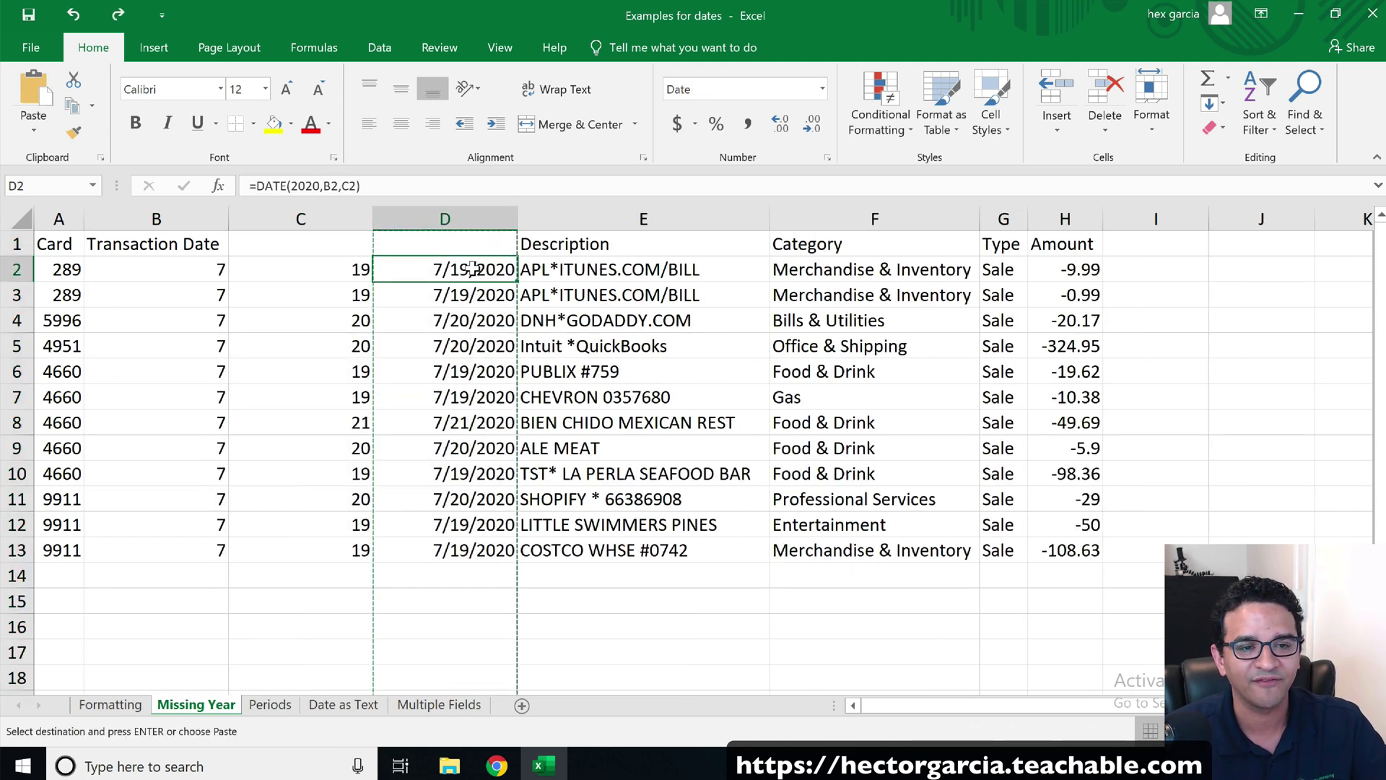
# Try deleting columns B and C while column D still holds DATE formulas, inspect the date cells, and undo the deletion
pyautogui.click(538, 346)
pyautogui.moveTo(171, 219); pyautogui.dragTo(282, 216)
pyautogui.rightClick(282, 216)
pyautogui.click(329, 371)
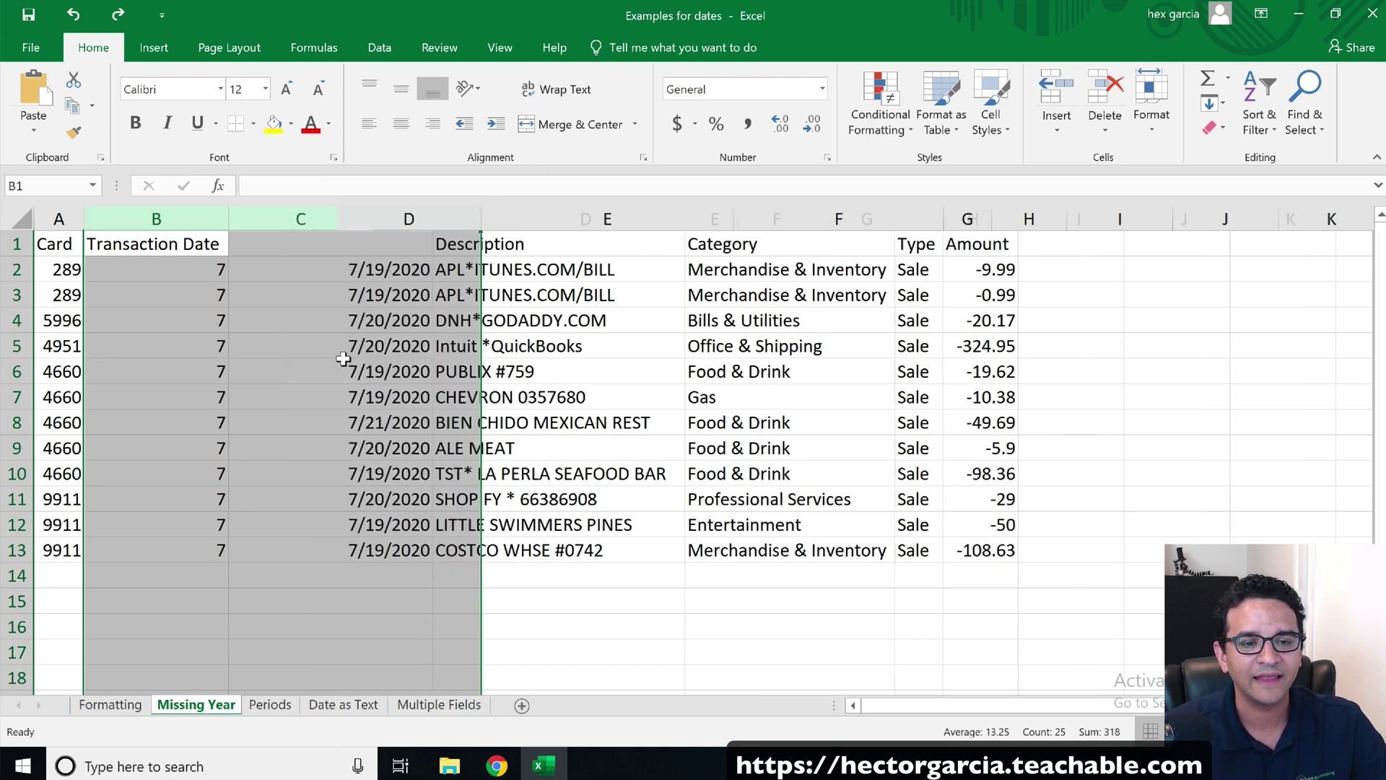
pyautogui.moveTo(210, 278); pyautogui.dragTo(168, 554)
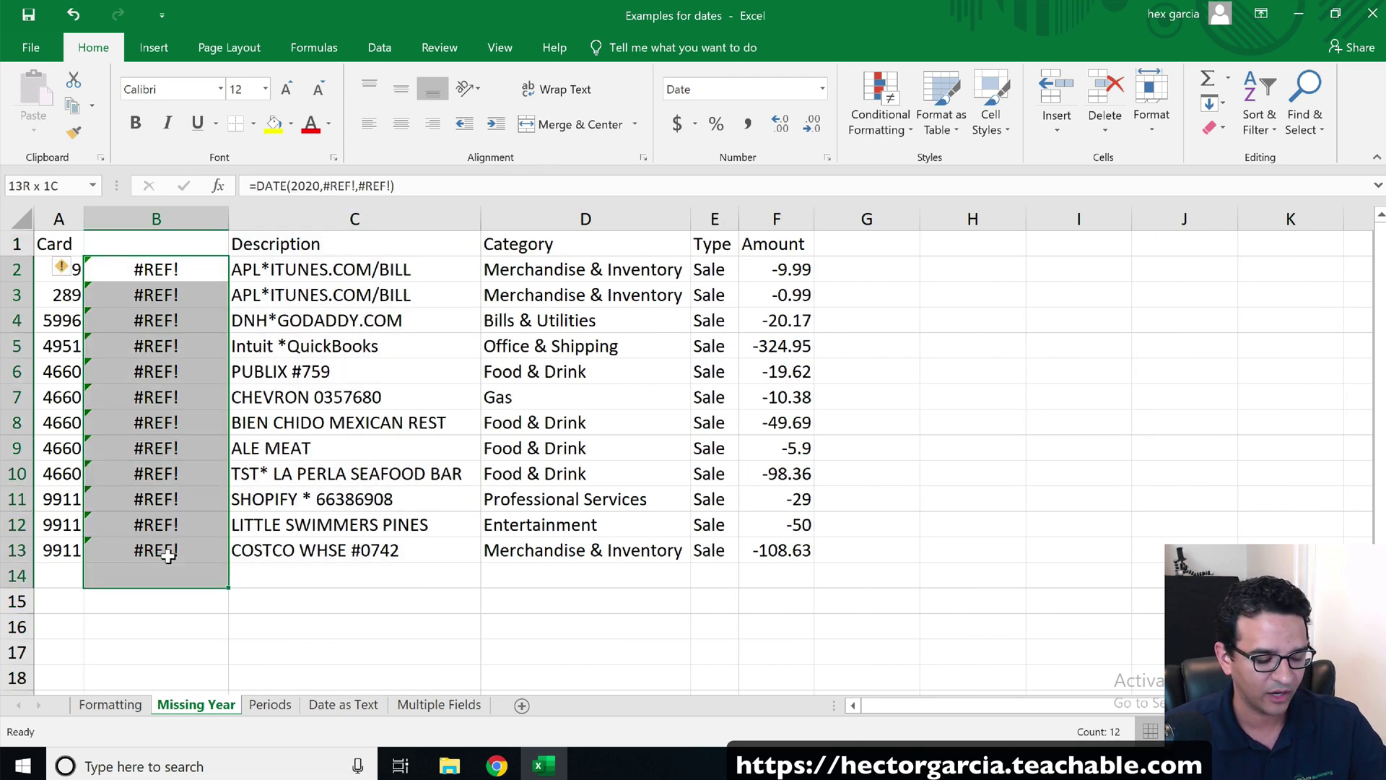
pyautogui.hotkey('ctrl', 'z')
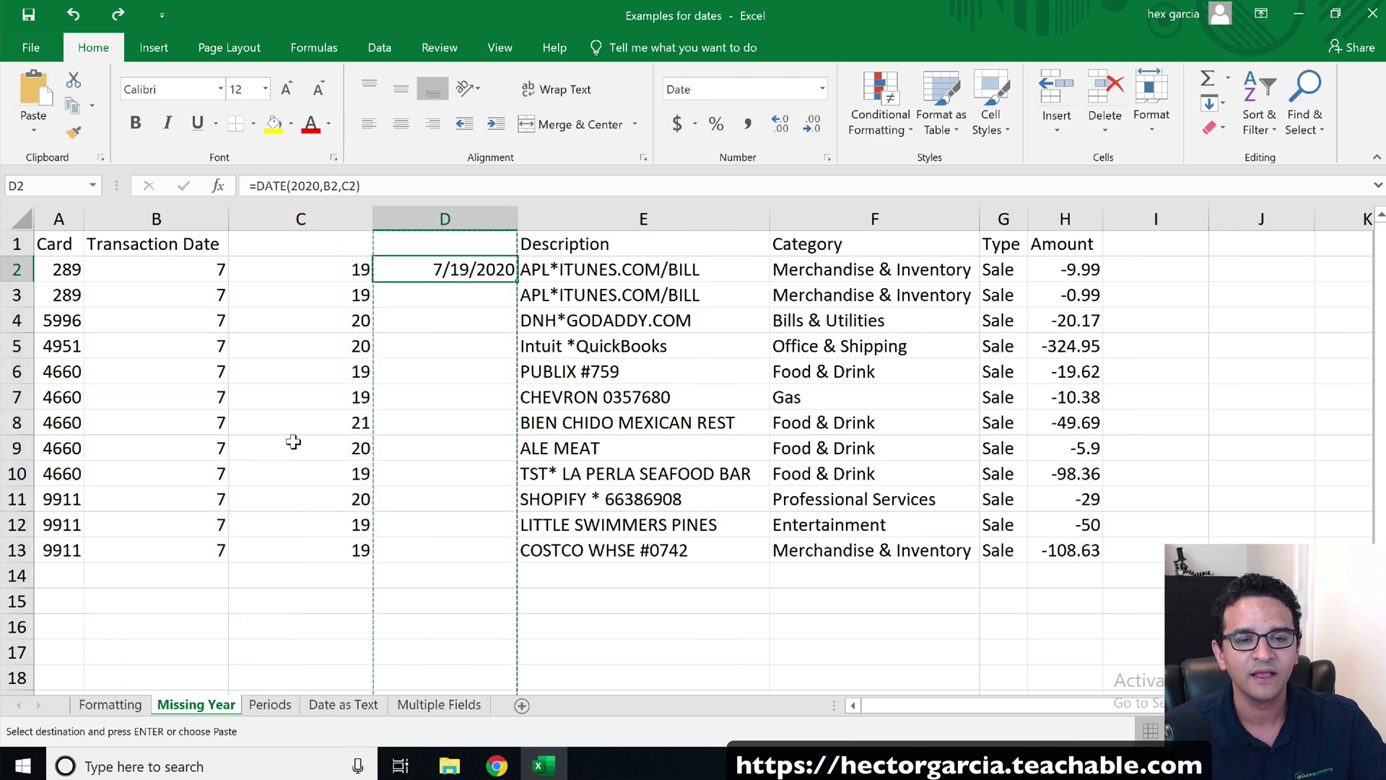
# Fill the DATE formula in D2 down through D13 and paste column D over itself as values only
pyautogui.doubleClick(509, 278)
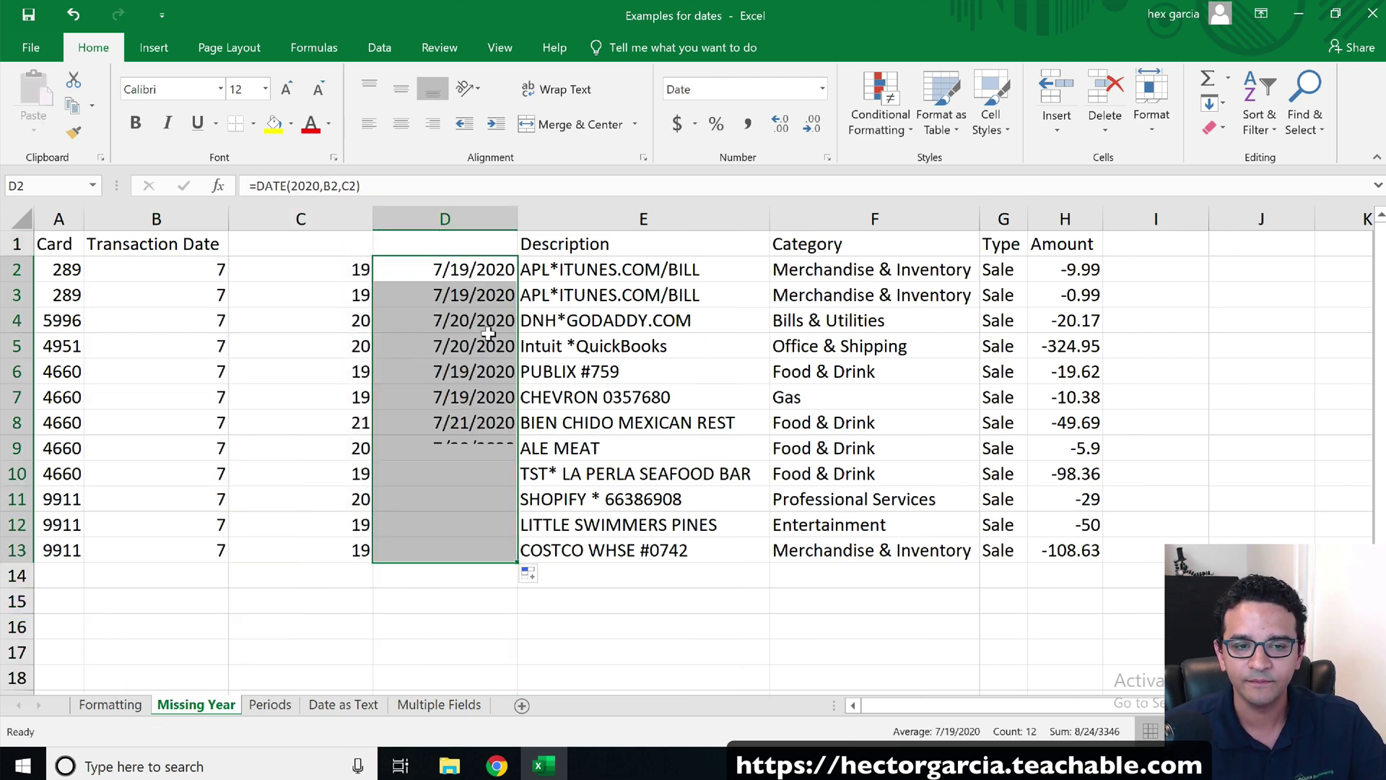
pyautogui.moveTo(162, 216); pyautogui.dragTo(294, 211)
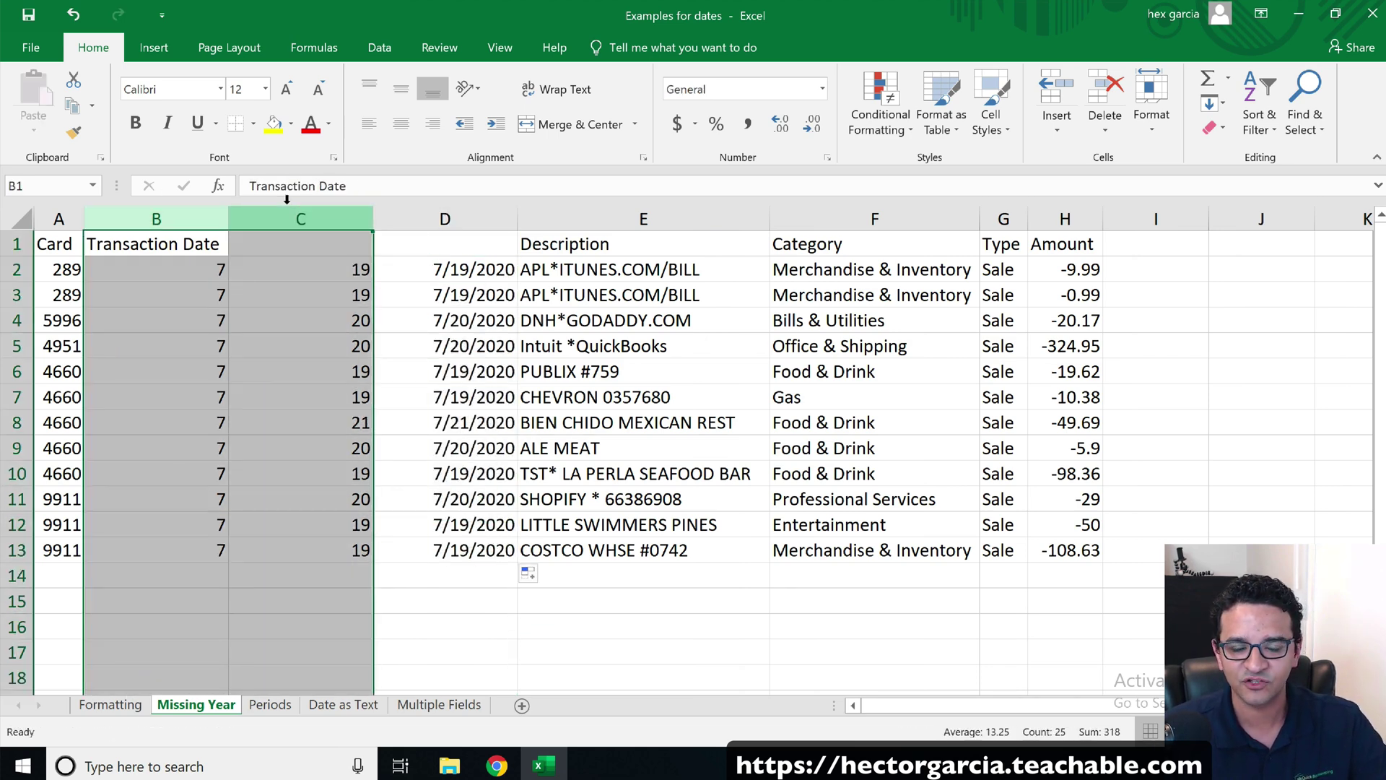
pyautogui.click(448, 215)
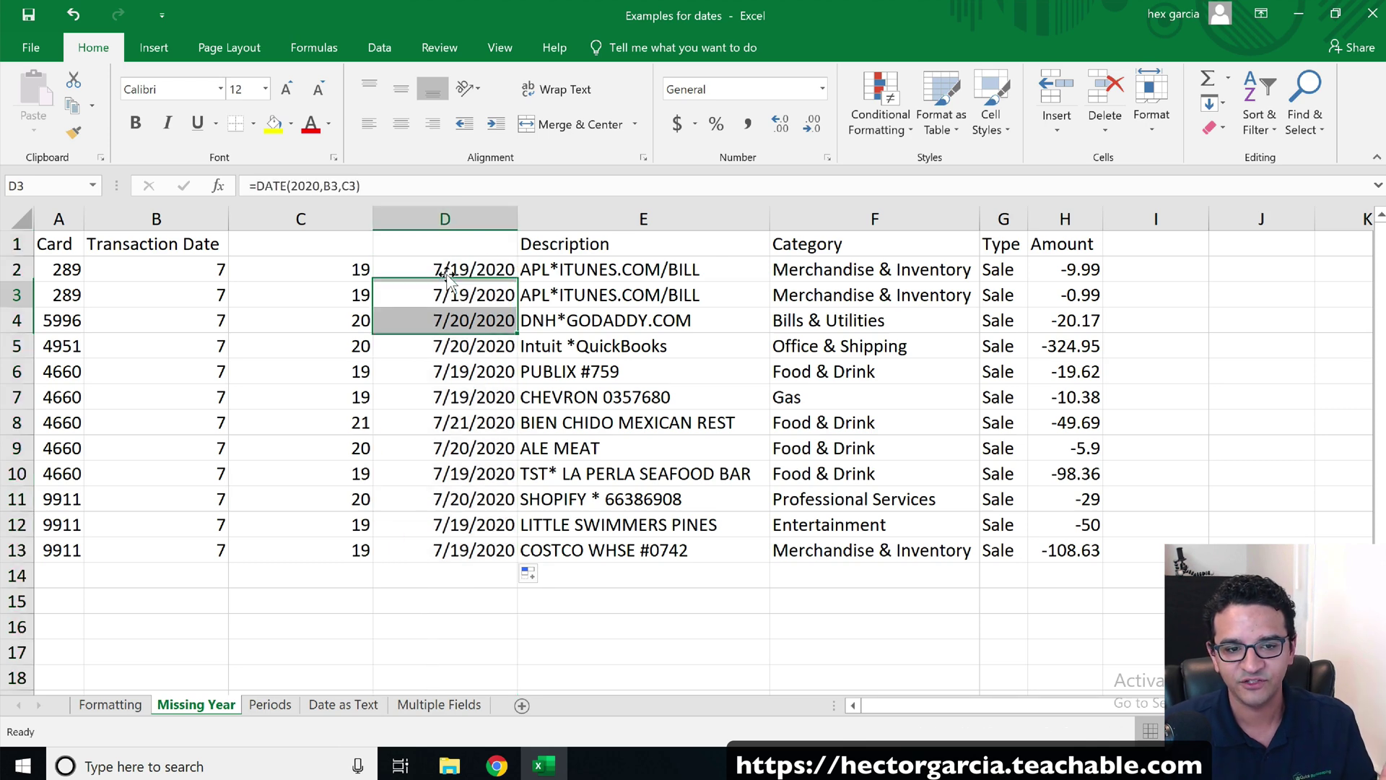
pyautogui.rightClick(457, 224)
pyautogui.click(494, 261)
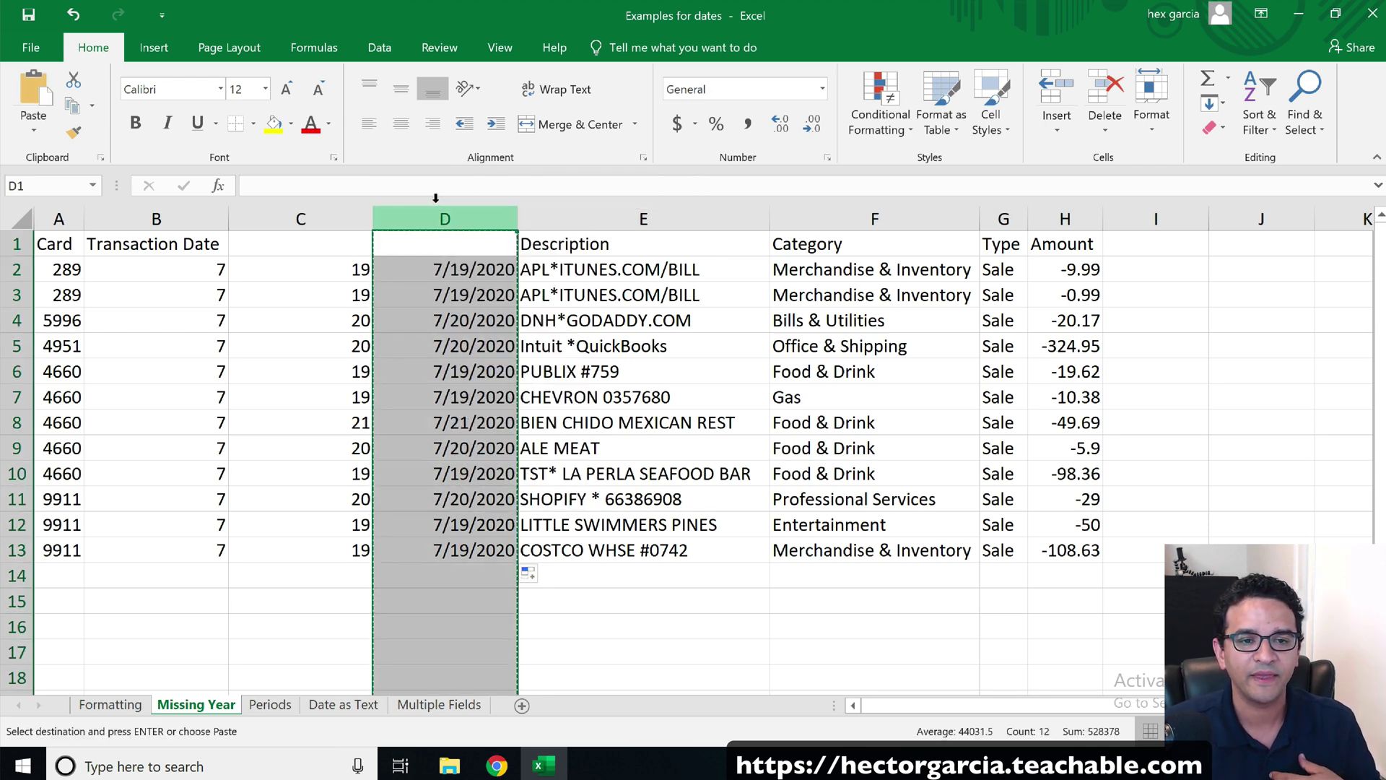
pyautogui.rightClick(453, 218)
pyautogui.click(498, 331)
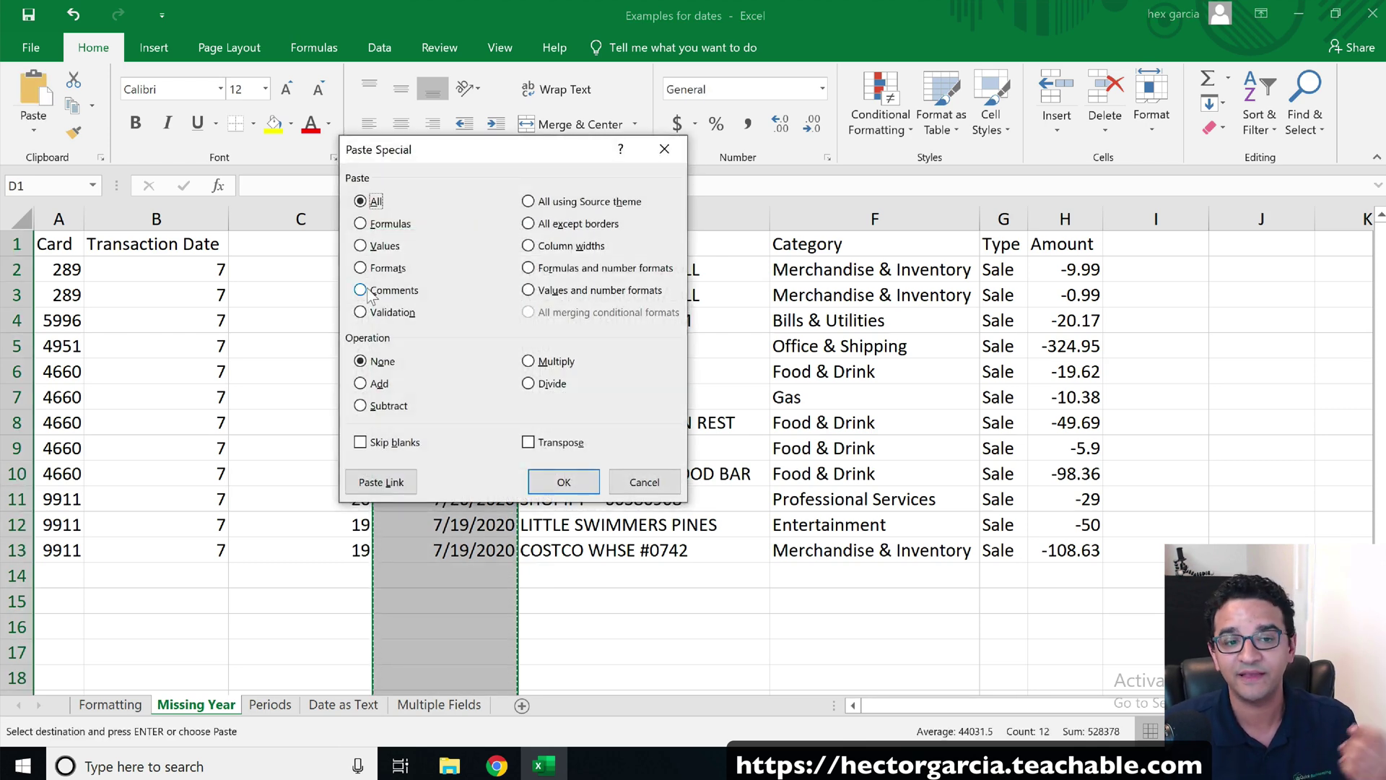
pyautogui.click(361, 246)
pyautogui.click(589, 491)
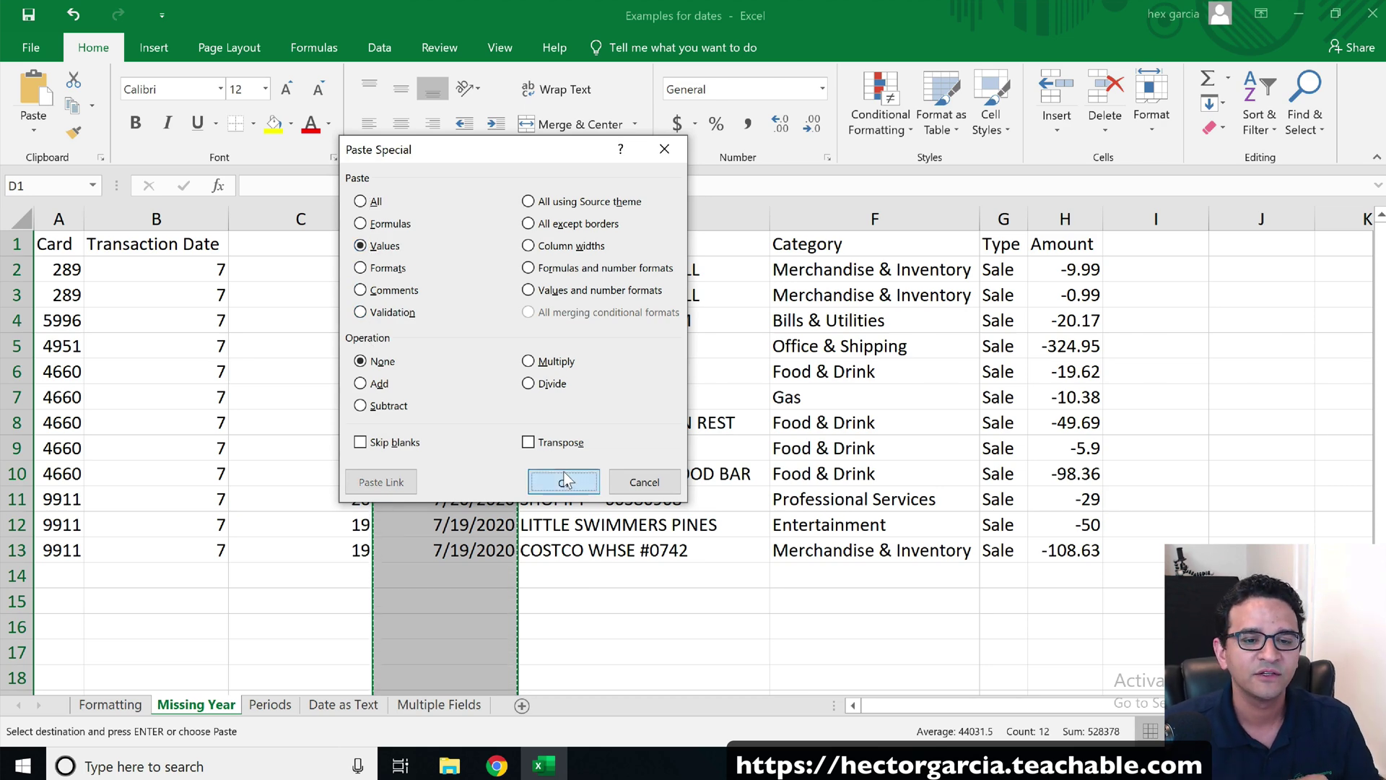
# Delete the month and day columns B and C, and enter the header Date in B1
pyautogui.moveTo(156, 218); pyautogui.dragTo(295, 211)
pyautogui.rightClick(295, 211)
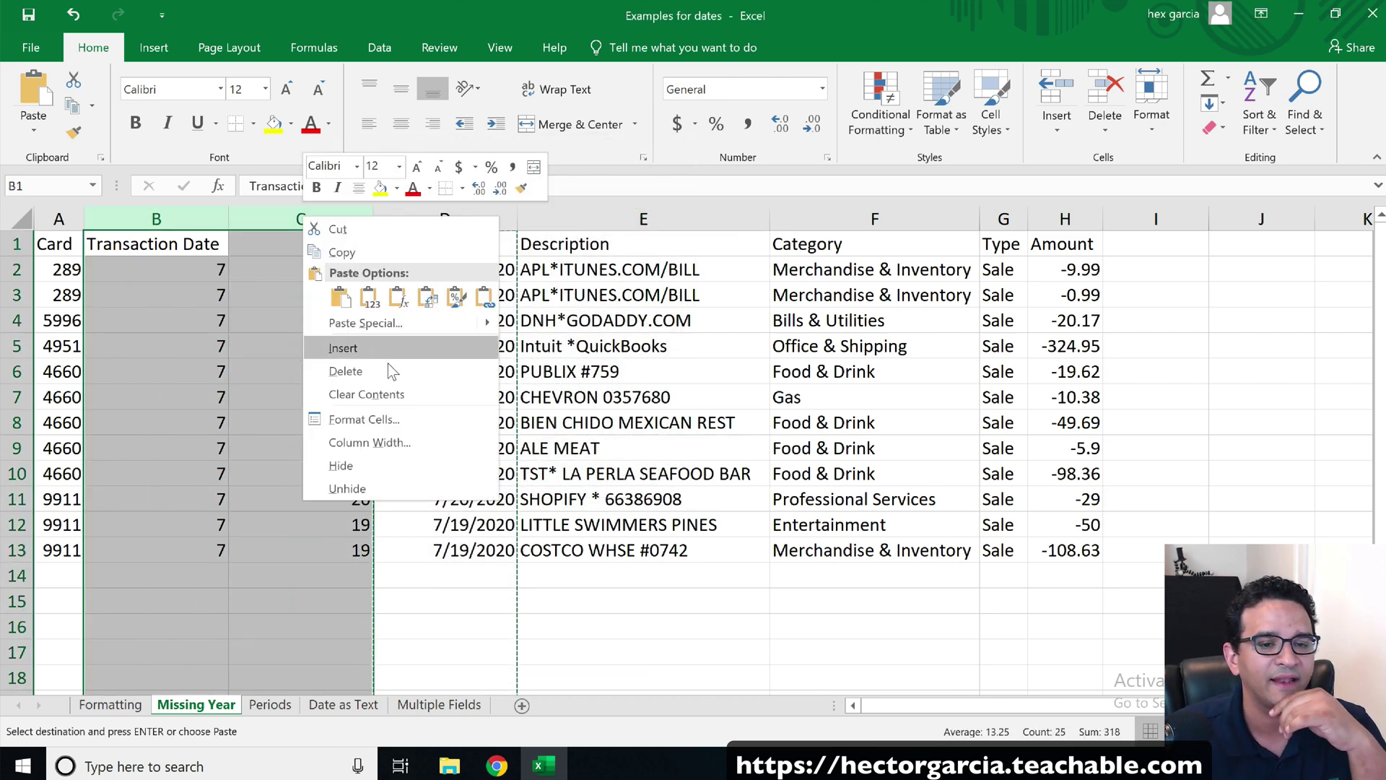
pyautogui.click(339, 368)
pyautogui.click(172, 240)
pyautogui.write('Date')
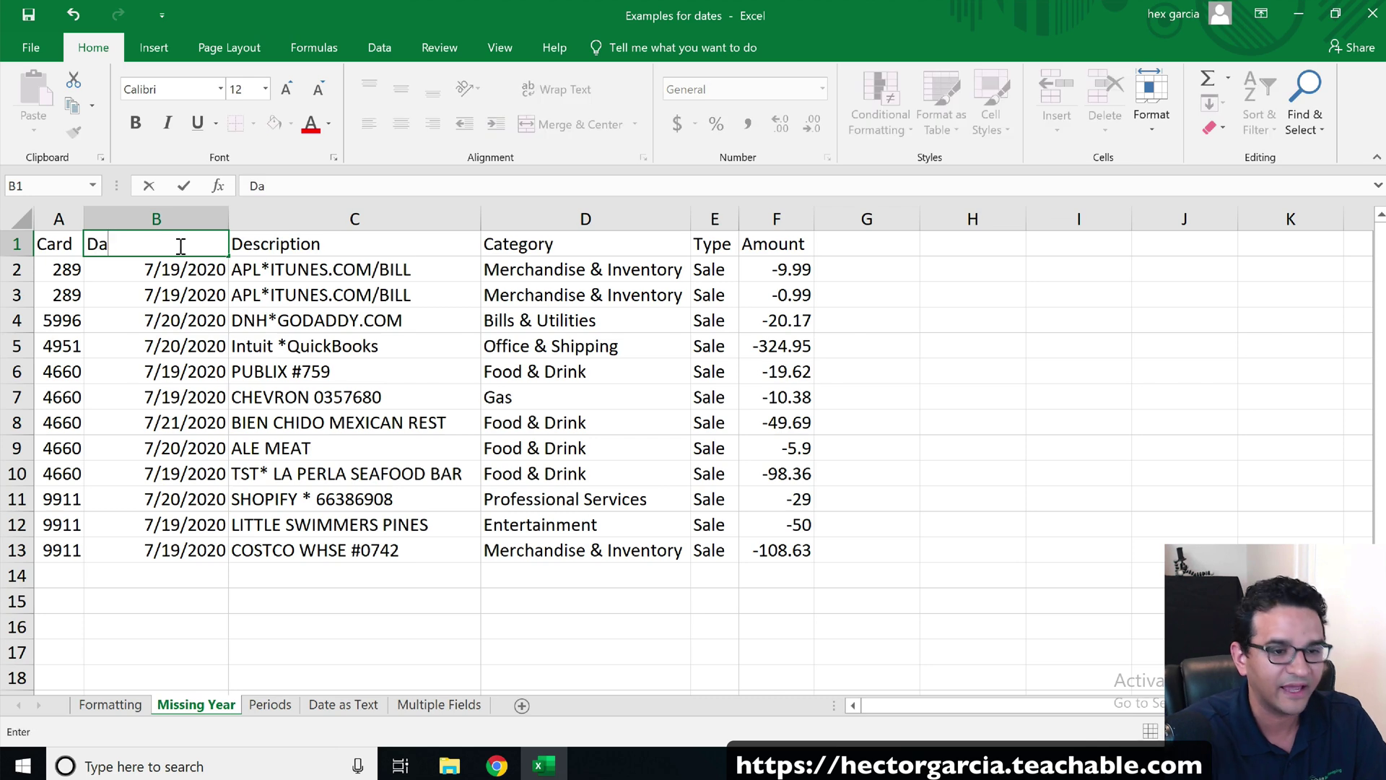
pyautogui.press('Return')
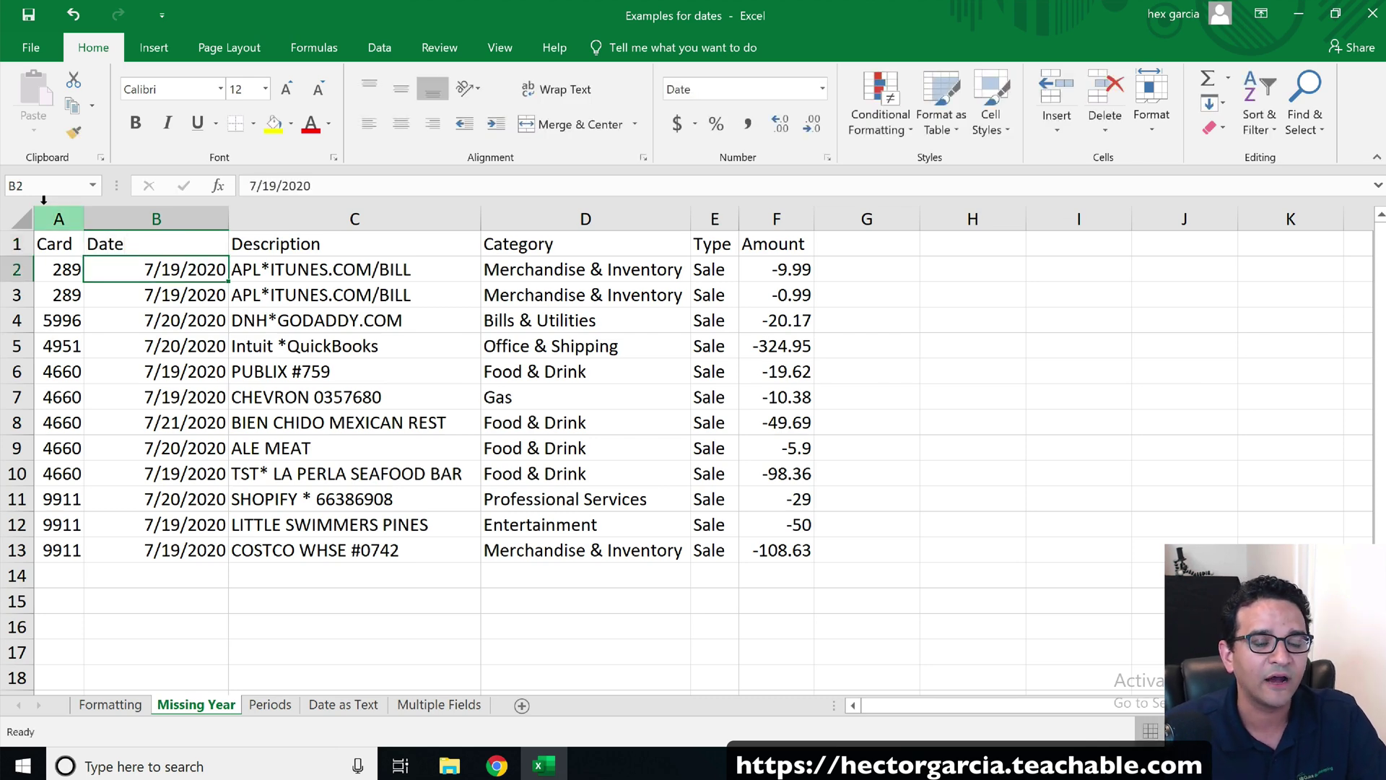
# Turn on filters for columns A through F and check how the Date filter list groups the dates
pyautogui.moveTo(59, 218); pyautogui.dragTo(781, 203)
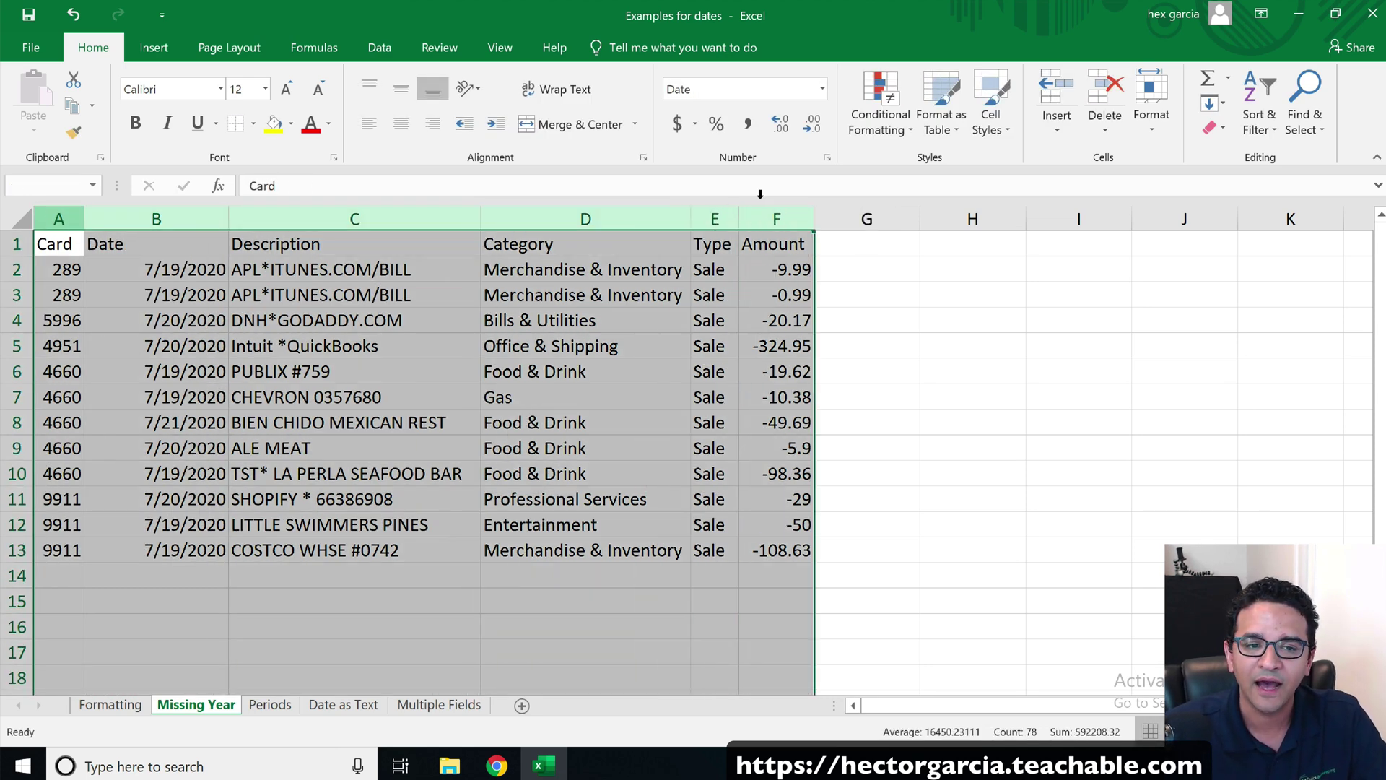
pyautogui.click(381, 47)
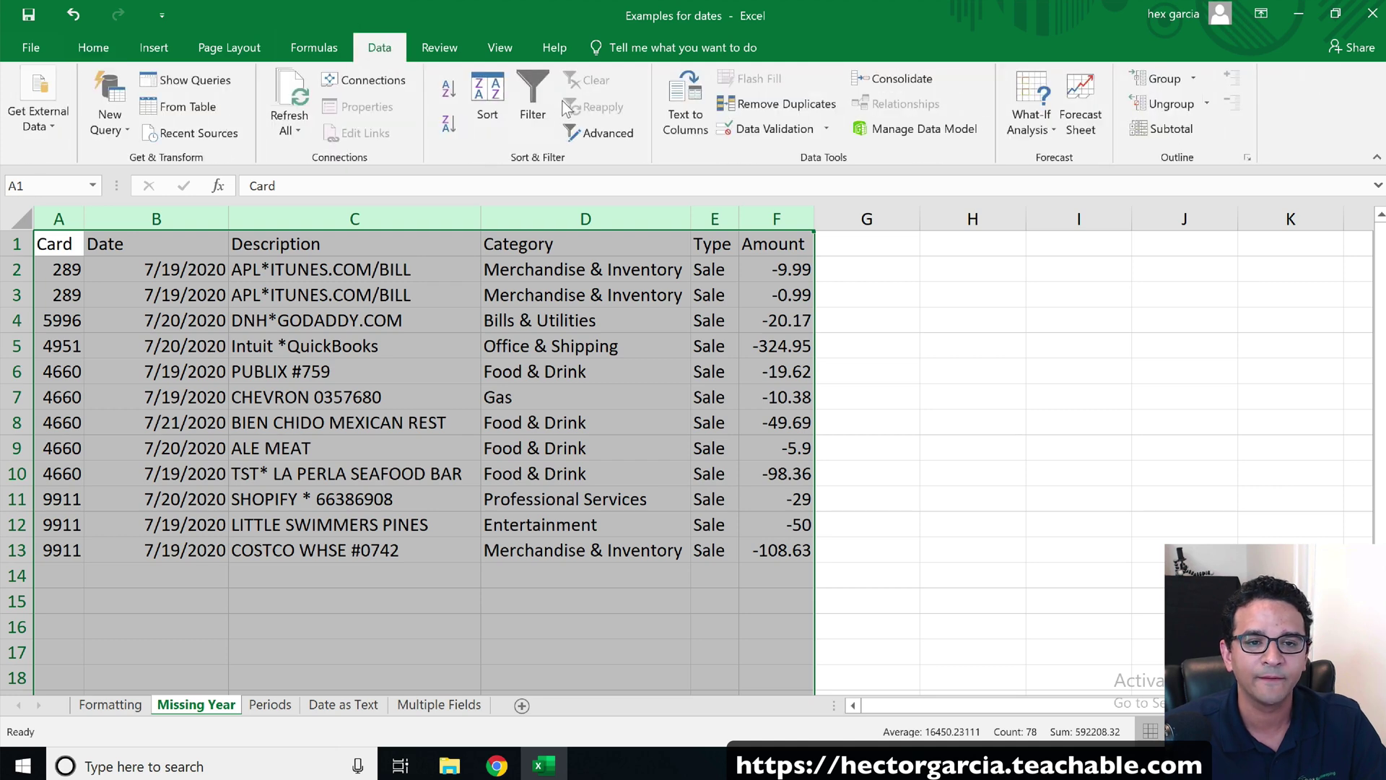
pyautogui.click(529, 84)
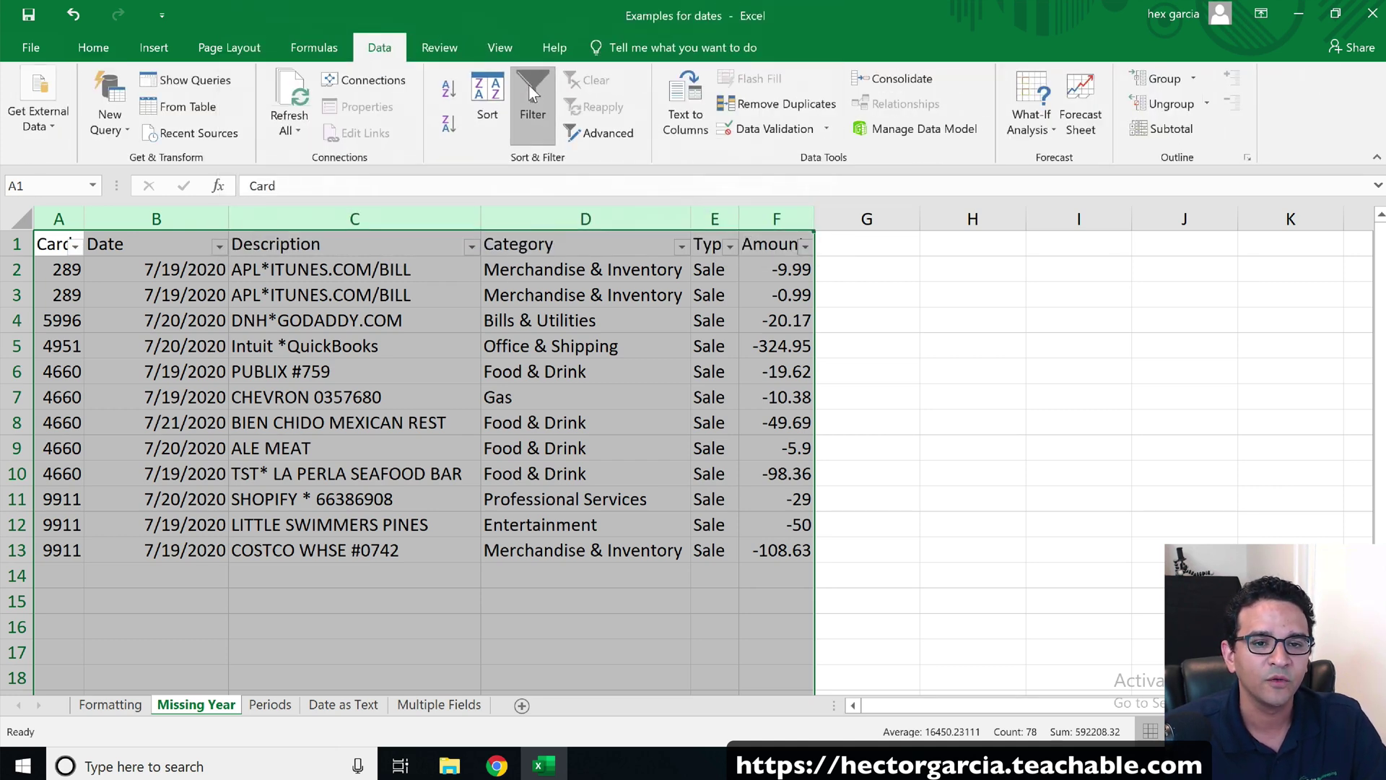
pyautogui.click(219, 248)
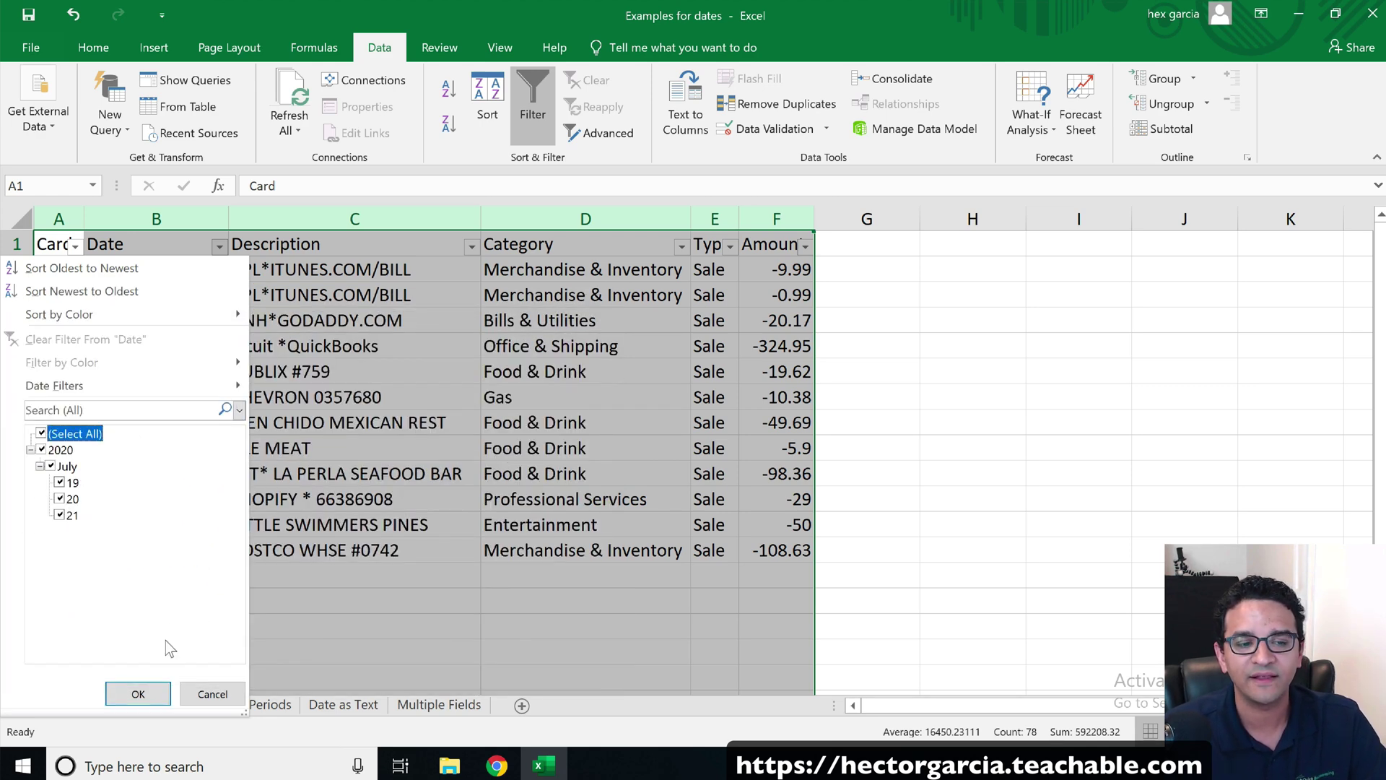
pyautogui.click(213, 694)
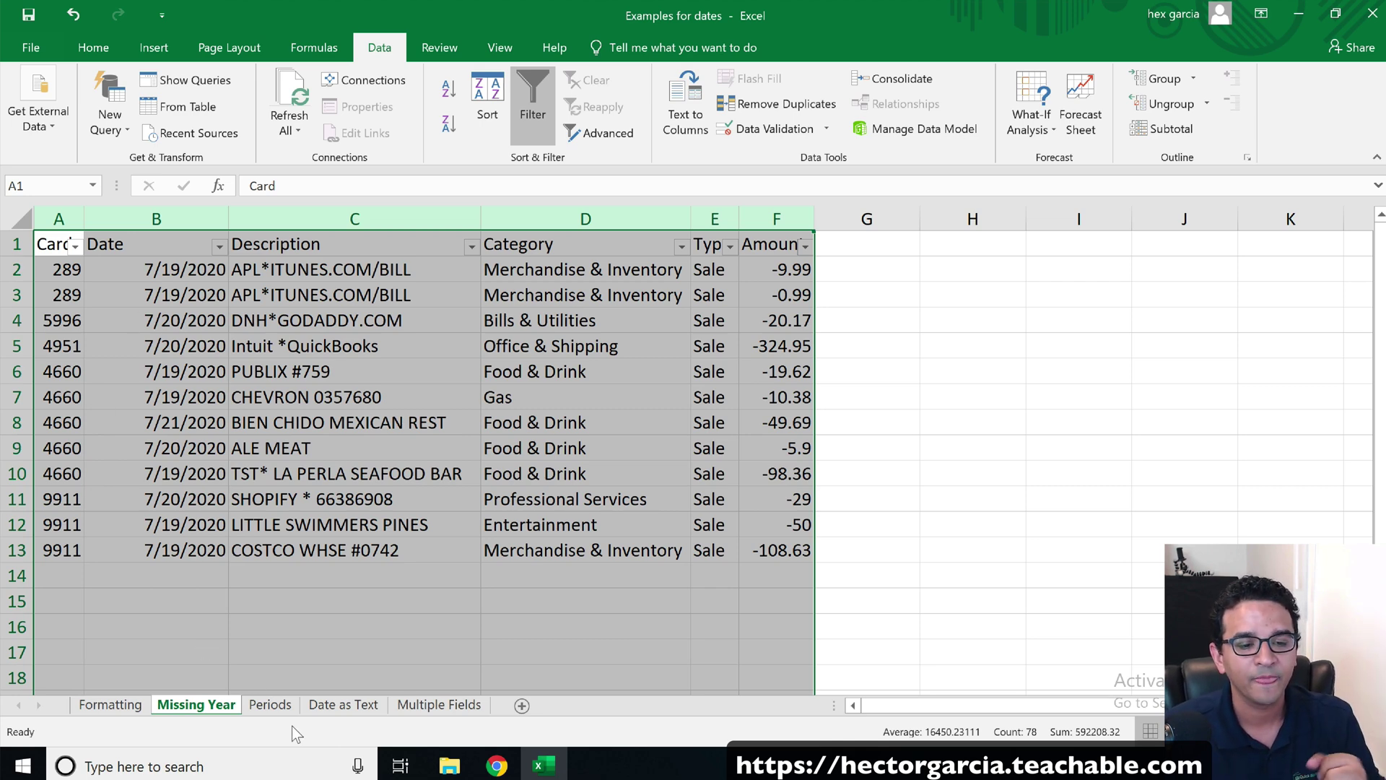
# On the Periods sheet, turn on filters for columns A through F and inspect the Transaction Date filter list
pyautogui.click(270, 705)
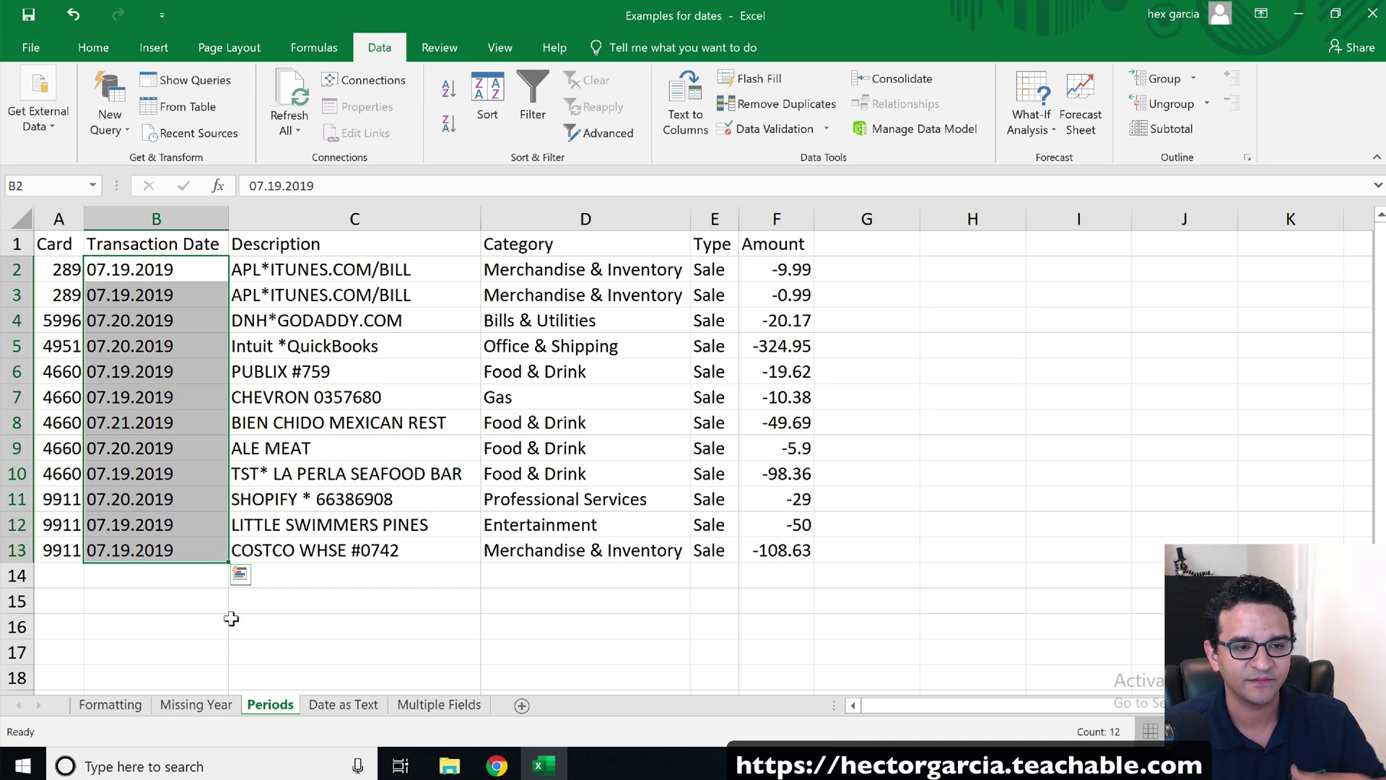
pyautogui.click(80, 215)
pyautogui.moveTo(80, 213); pyautogui.dragTo(768, 201)
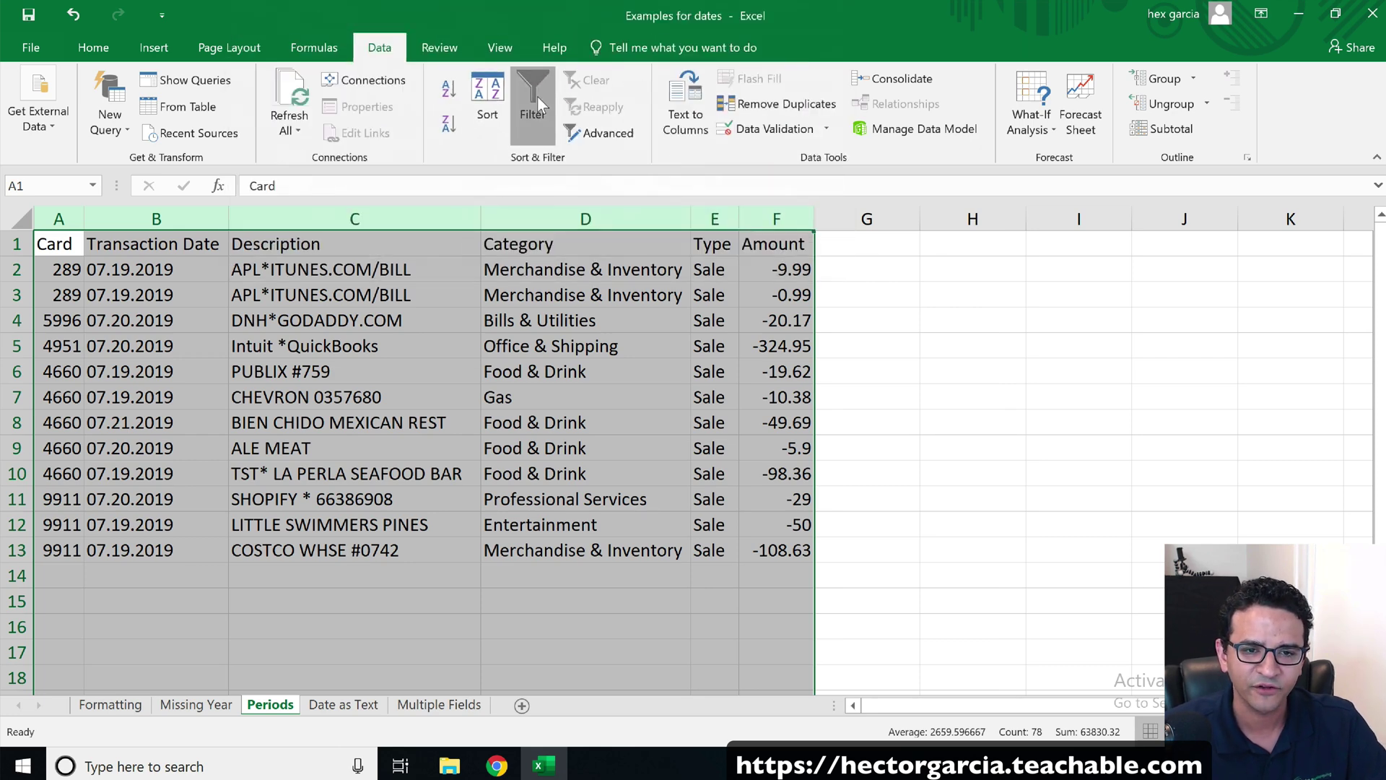
pyautogui.click(537, 97)
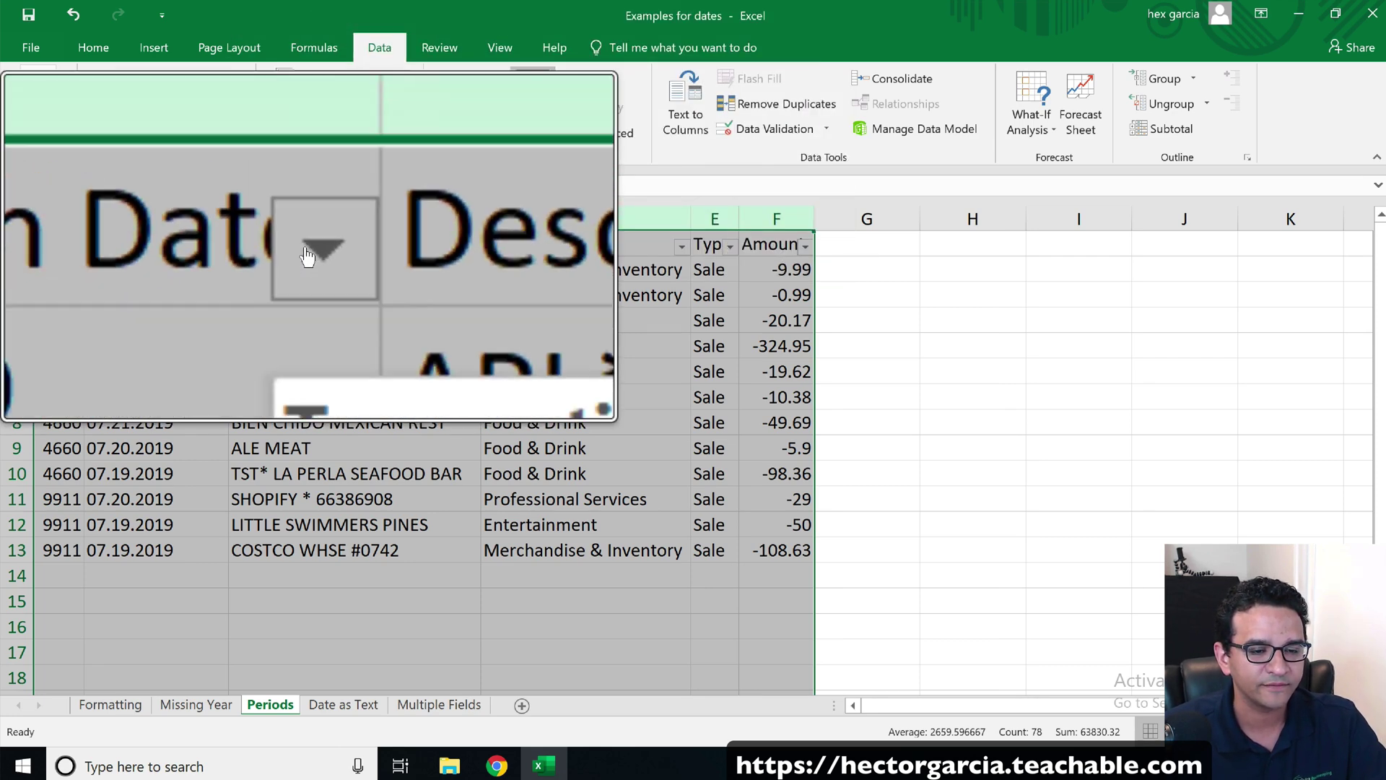
pyautogui.click(218, 248)
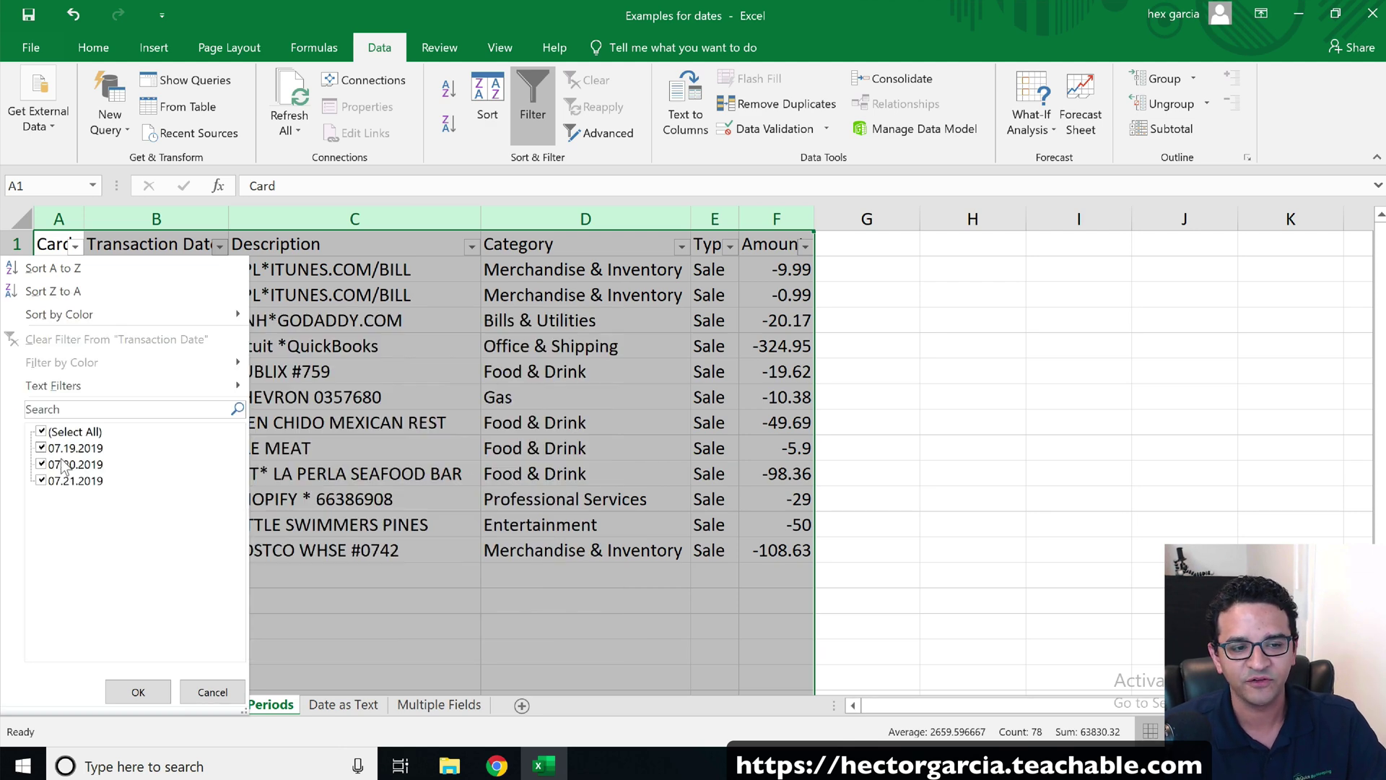
pyautogui.click(210, 692)
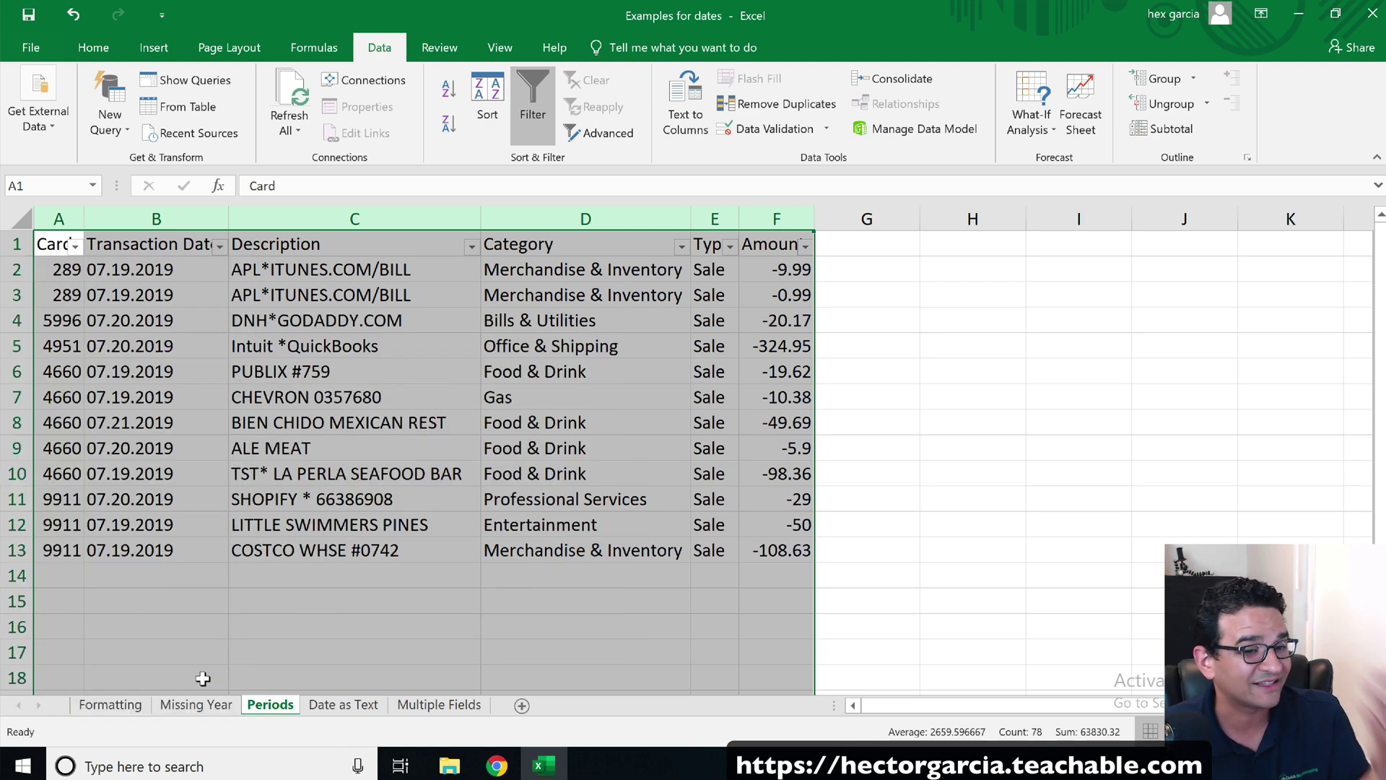
pyautogui.click(186, 589)
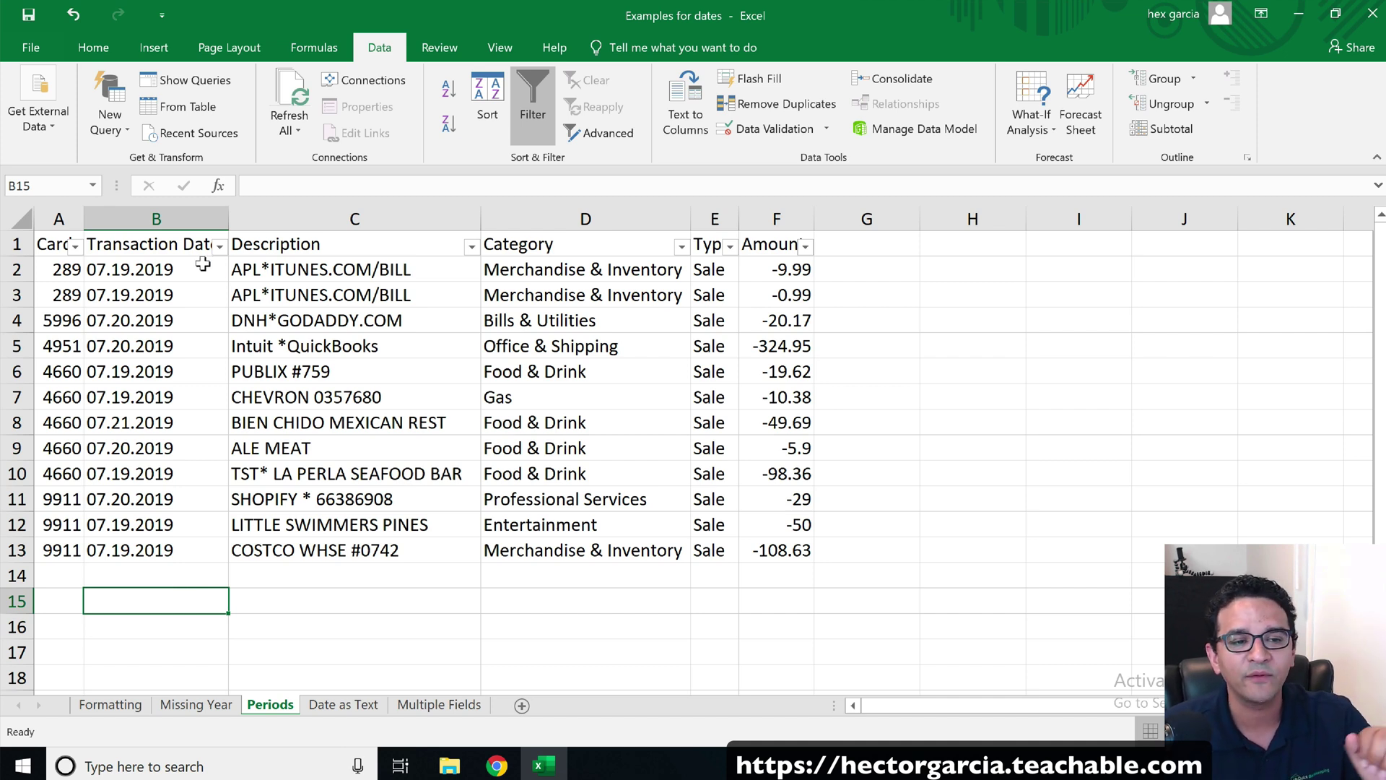
# Replace every period with a slash in the Transaction Date column using Find and Replace
pyautogui.click(135, 203)
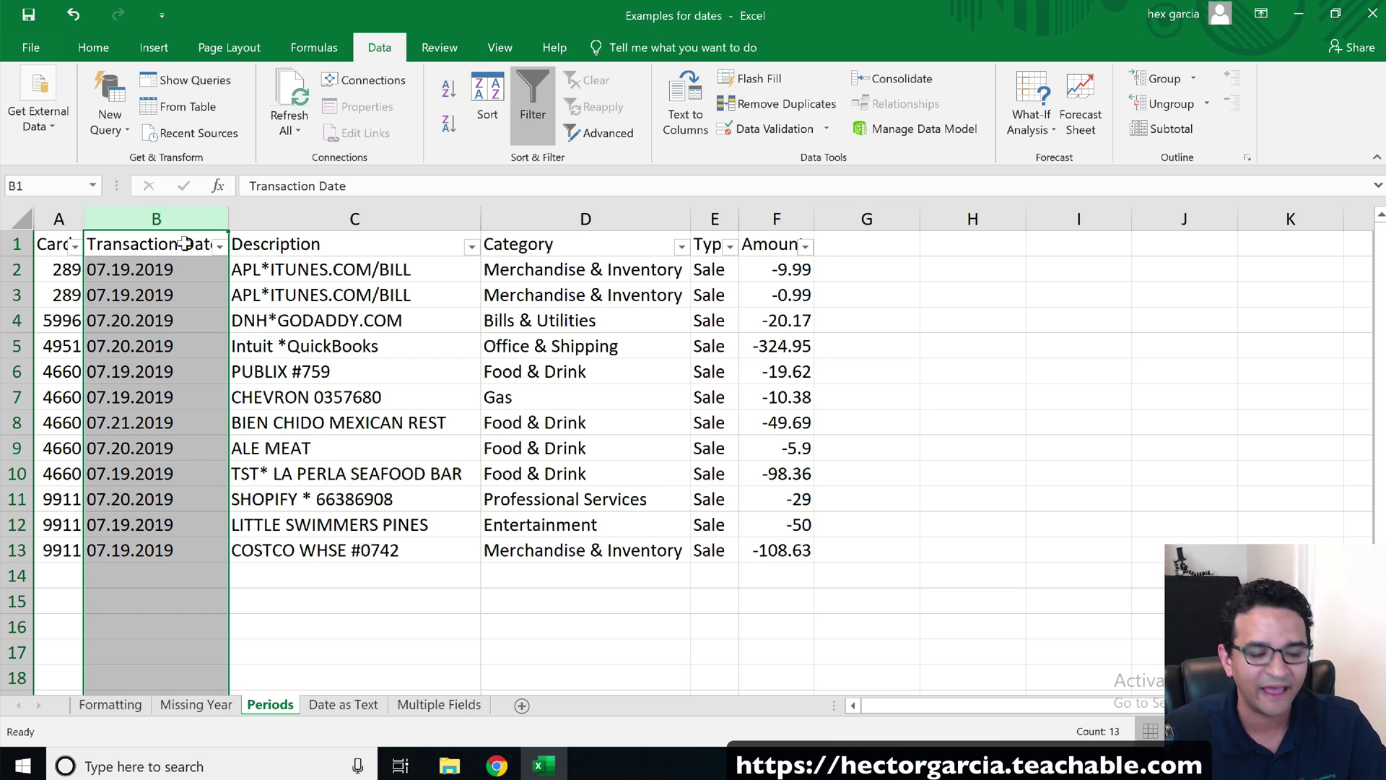
pyautogui.hotkey('ctrl', 'f')
pyautogui.click(458, 311)
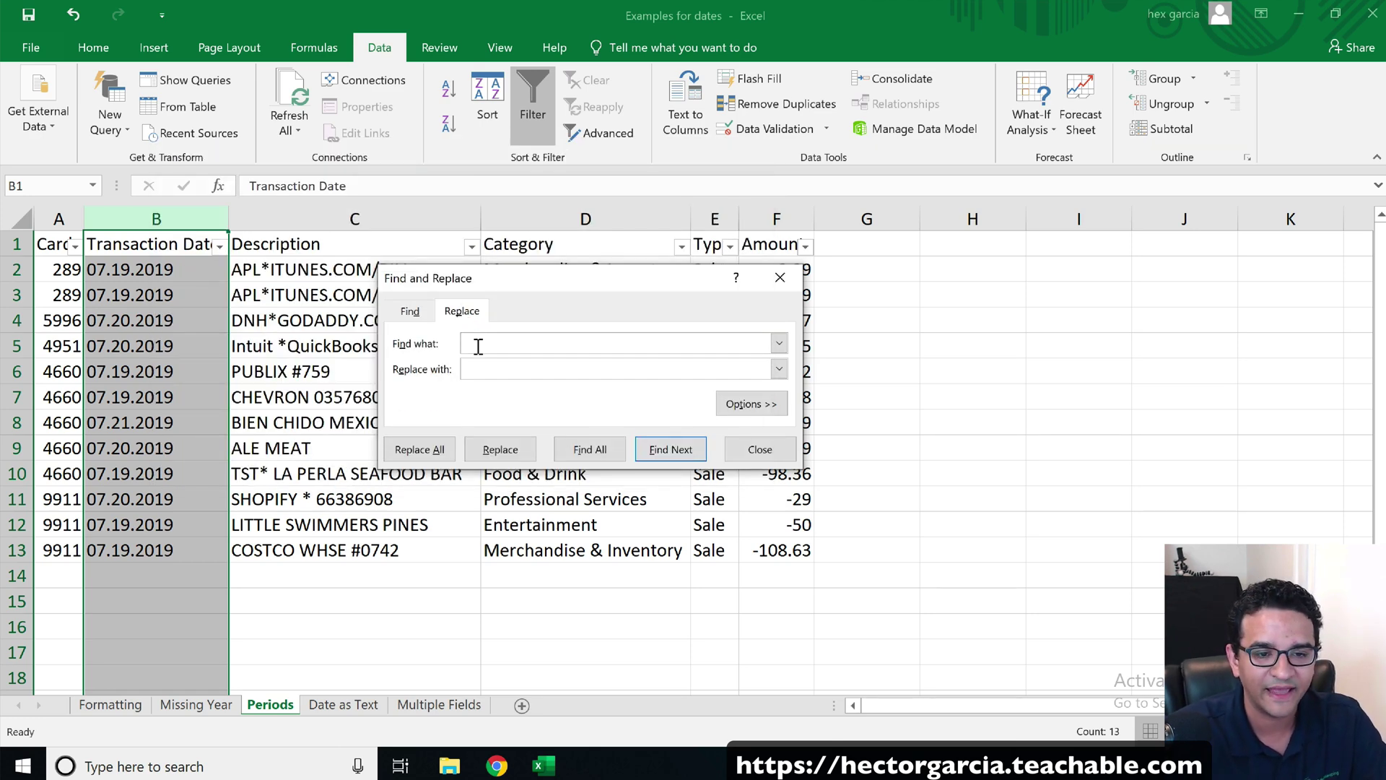
pyautogui.write('.')
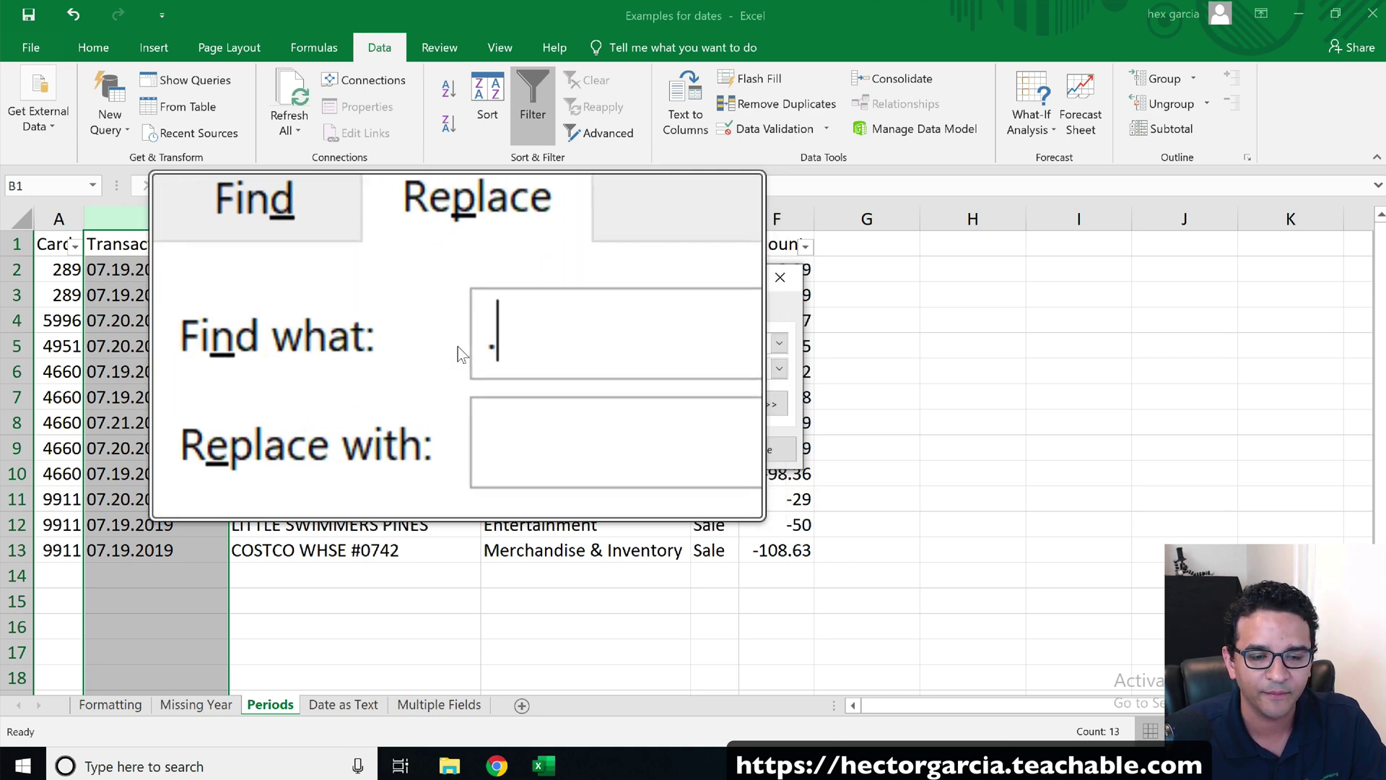
pyautogui.click(478, 369)
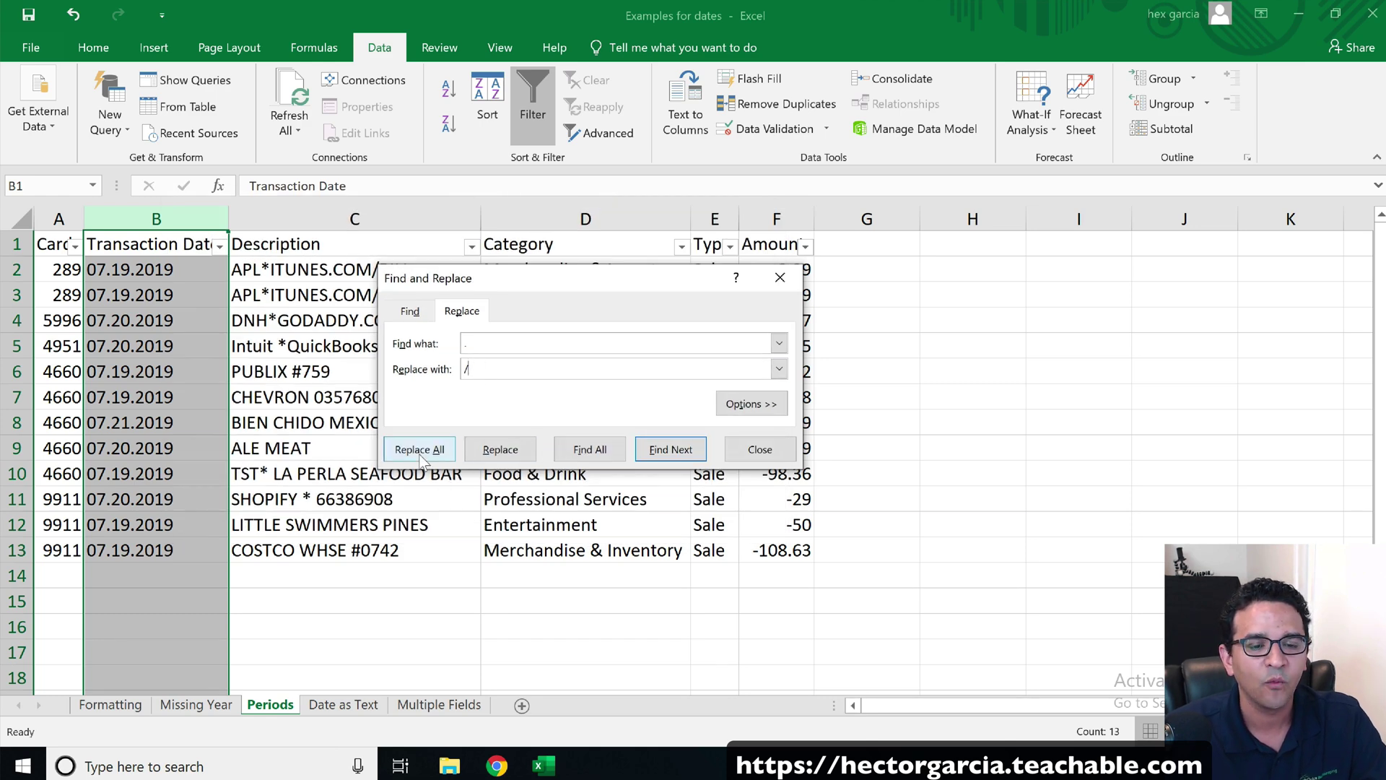
pyautogui.click(425, 455)
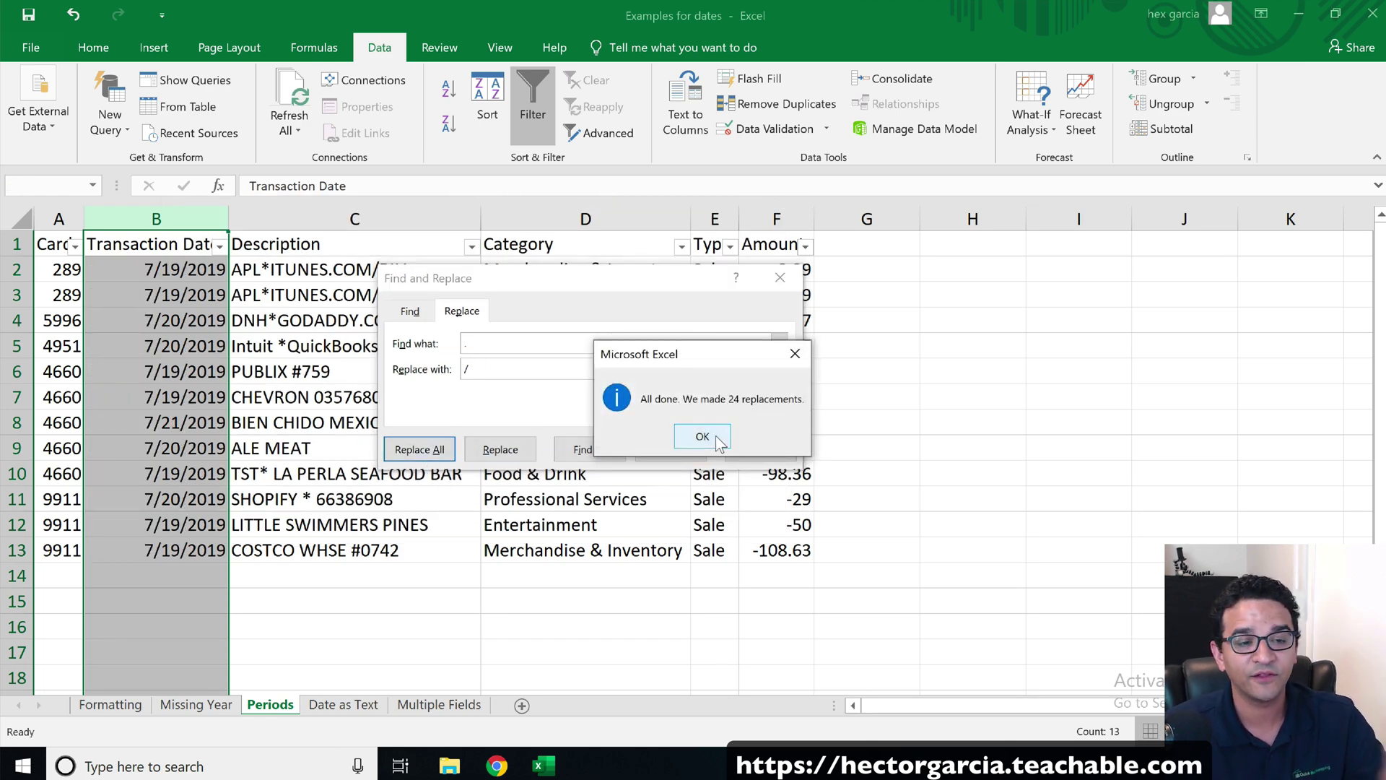
pyautogui.click(702, 437)
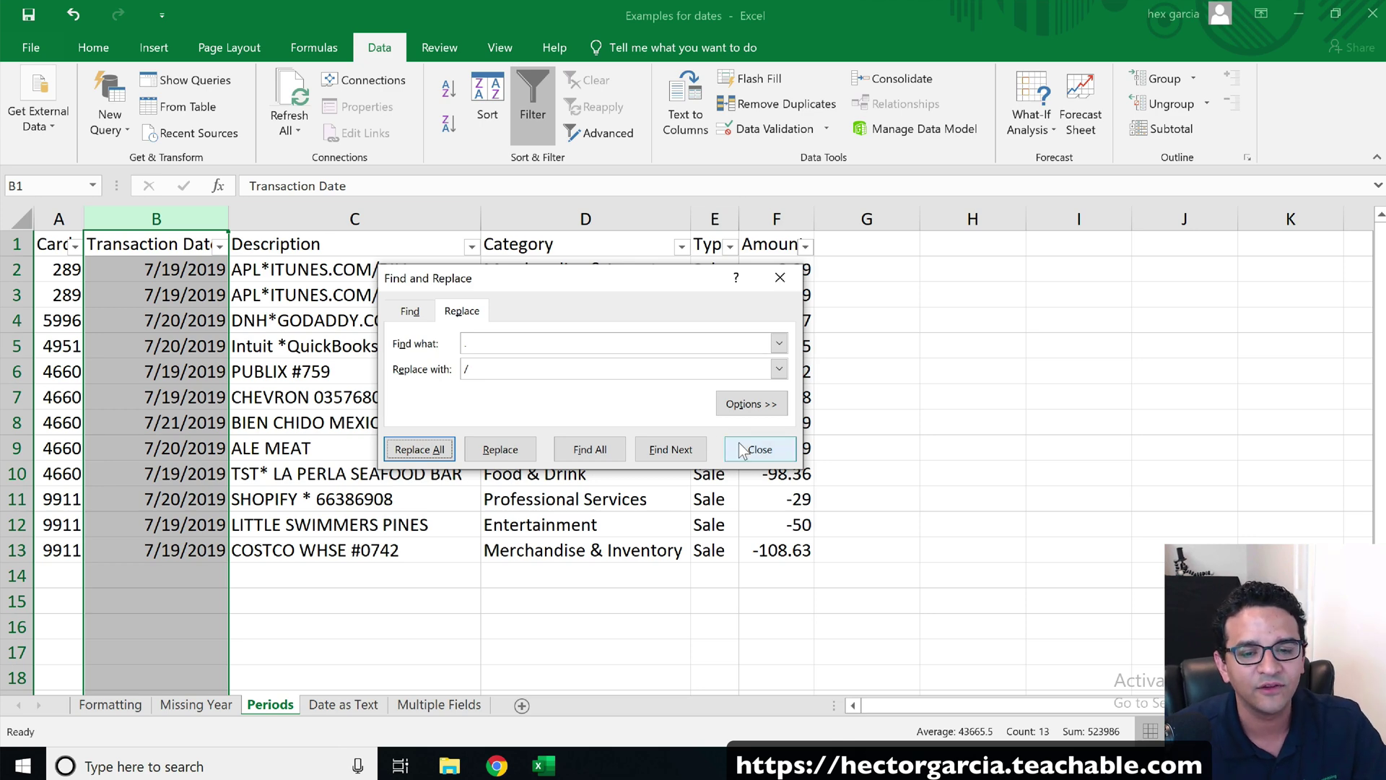
pyautogui.click(738, 443)
# Check the Transaction Date filter list for year and month grouping, and undo the period-to-slash replacement in column B
pyautogui.click(184, 269)
pyautogui.click(219, 245)
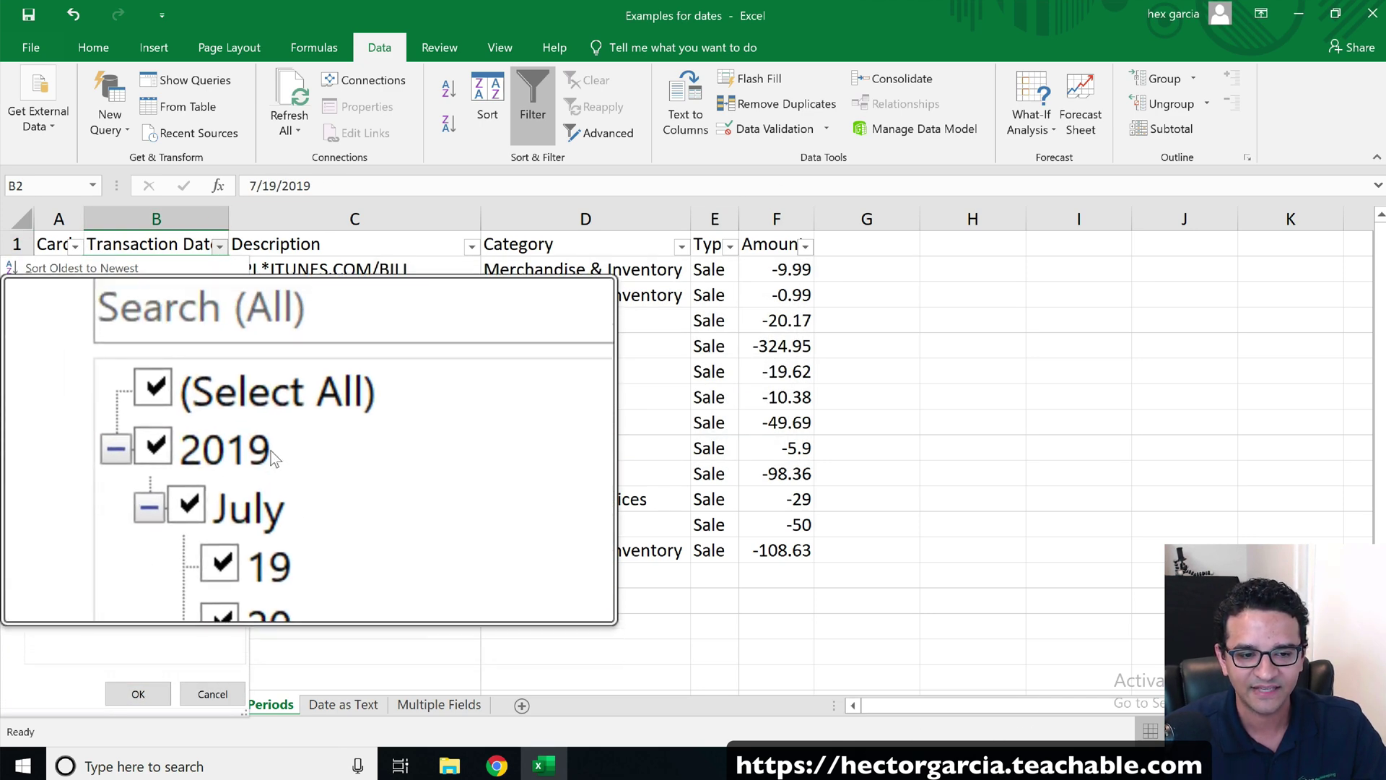
pyautogui.press('Escape')
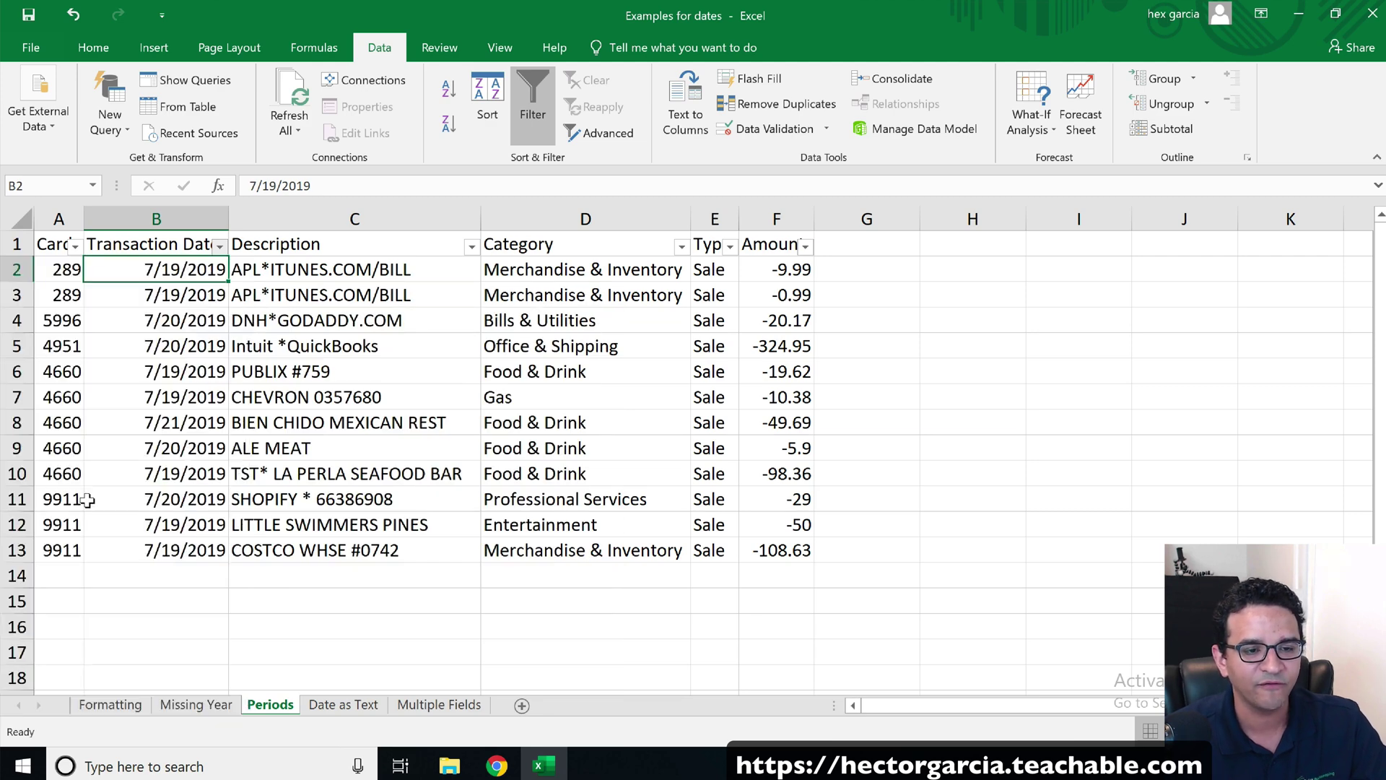
pyautogui.hotkey('ctrl', 'space')
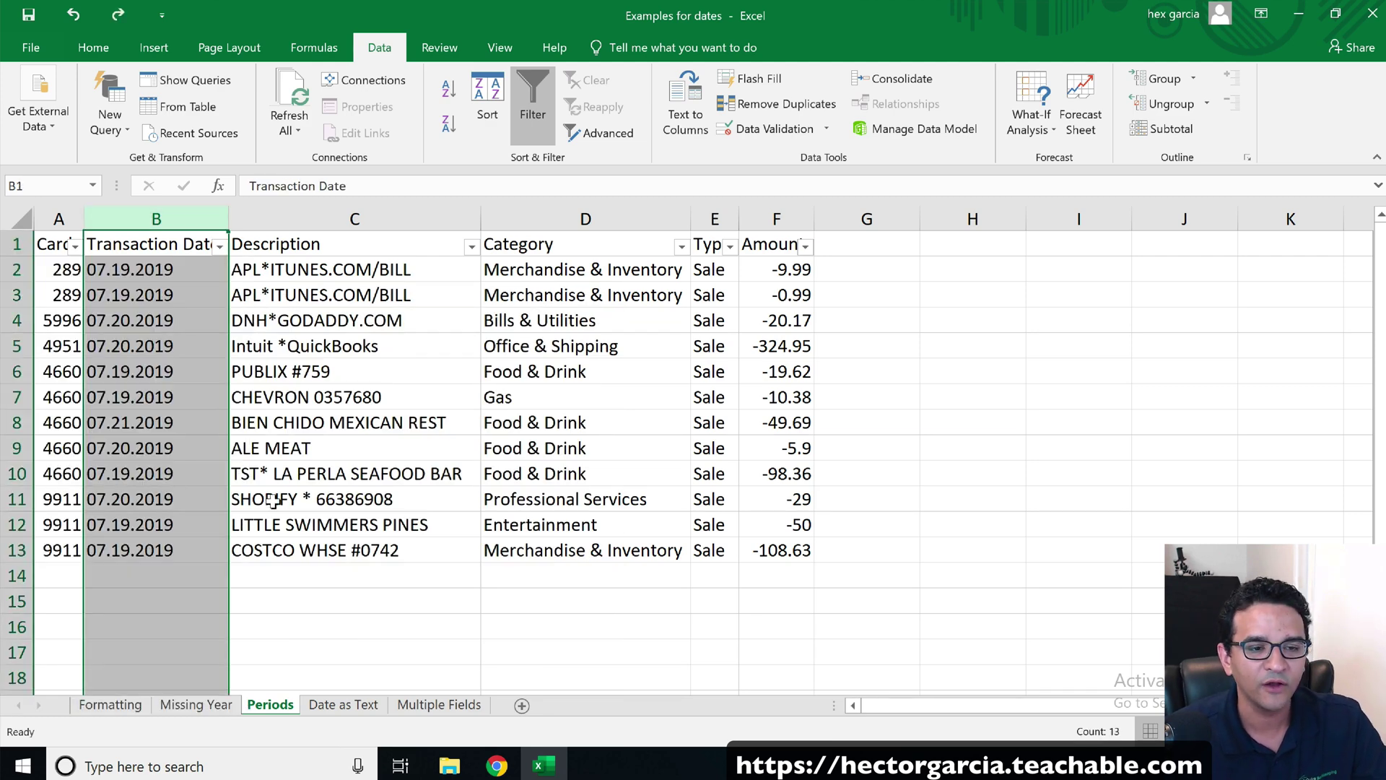
pyautogui.click(305, 598)
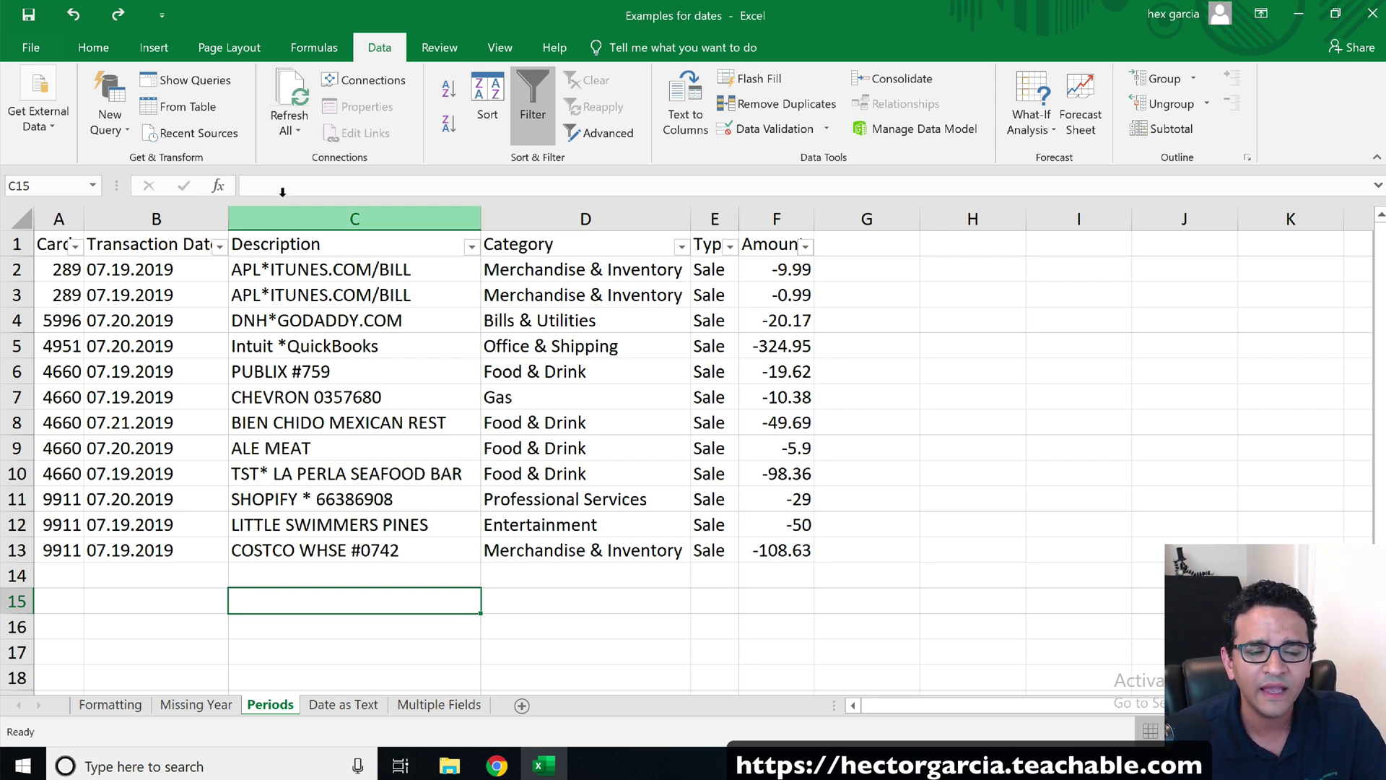
# Insert three blank columns between the Transaction Date and Description columns
pyautogui.moveTo(281, 209); pyautogui.dragTo(718, 210)
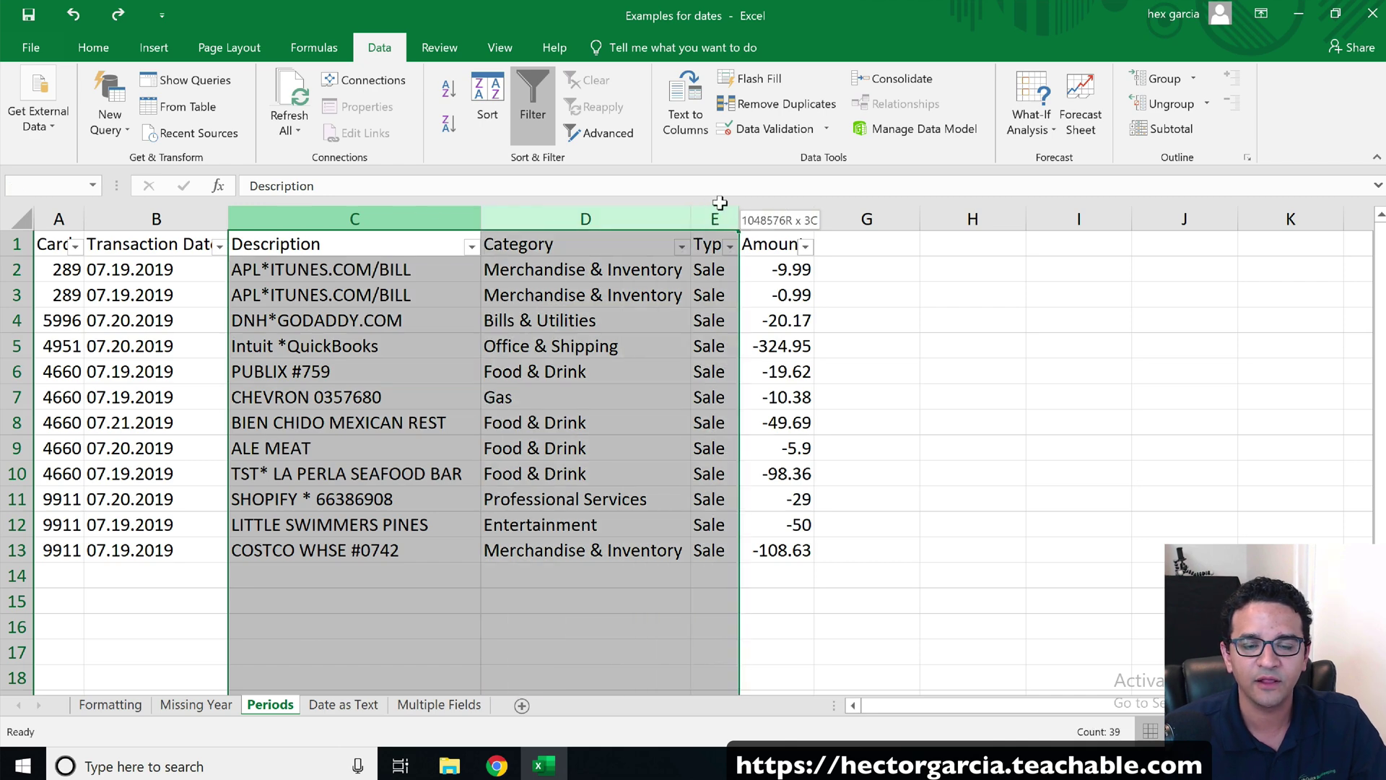
pyautogui.rightClick(726, 215)
pyautogui.click(764, 343)
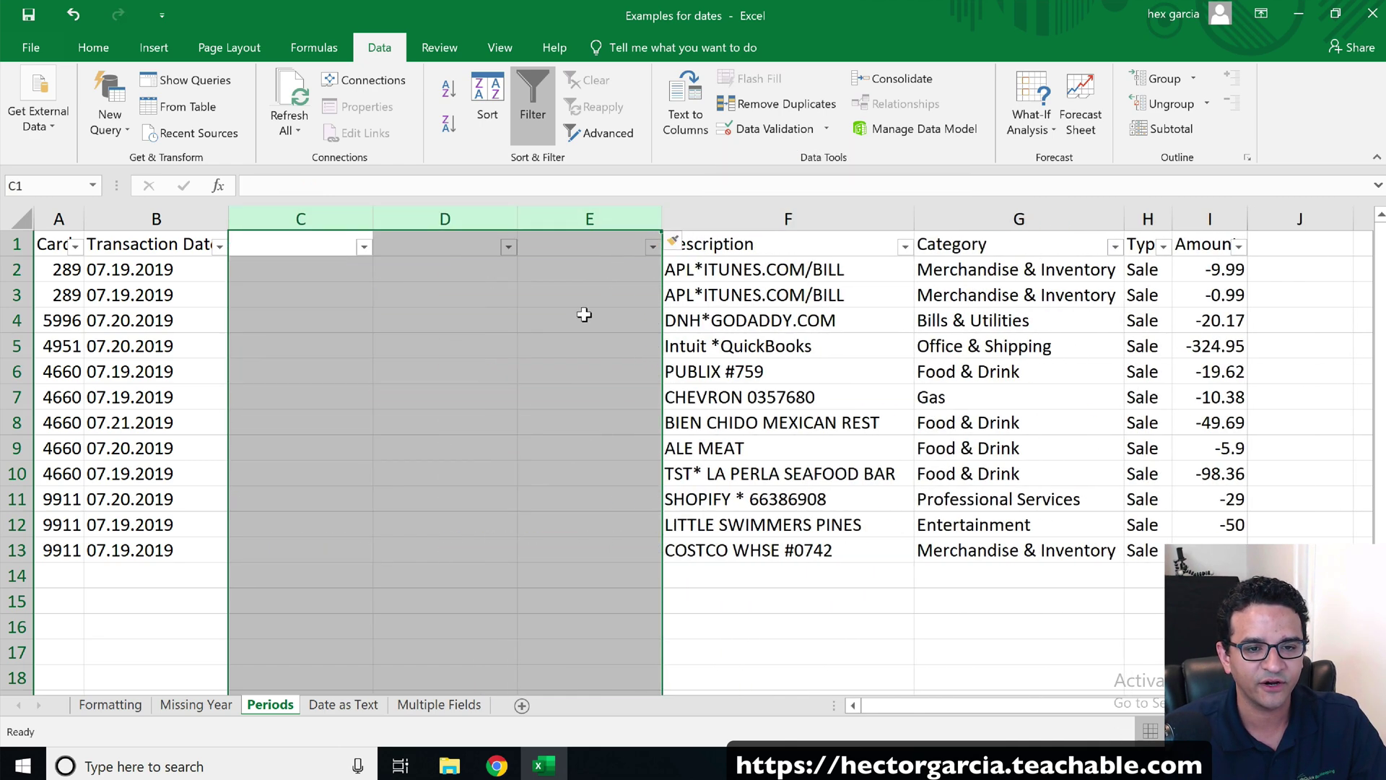
pyautogui.click(582, 314)
# Split the Transaction Date column into month, day and year columns using Text to Columns with a period as the custom delimiter
pyautogui.click(119, 211)
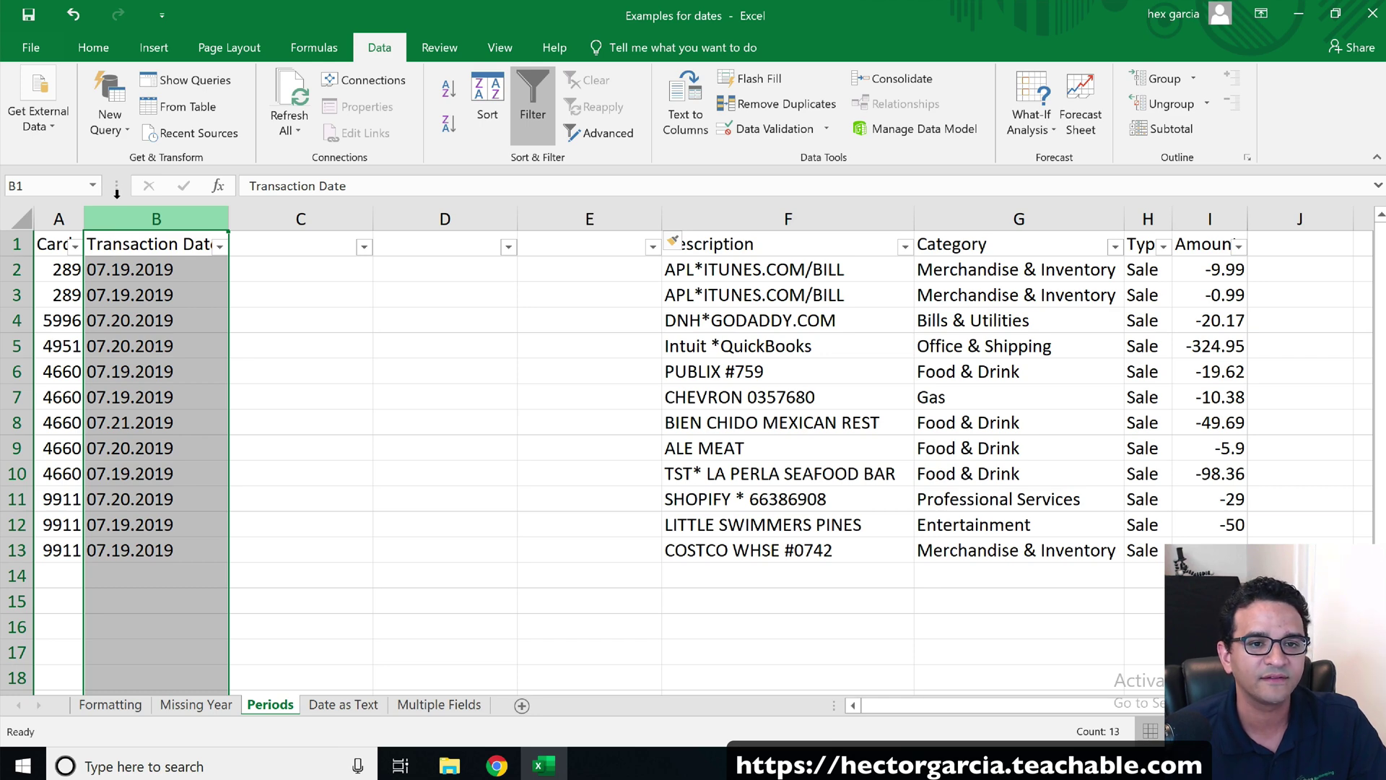
pyautogui.click(683, 95)
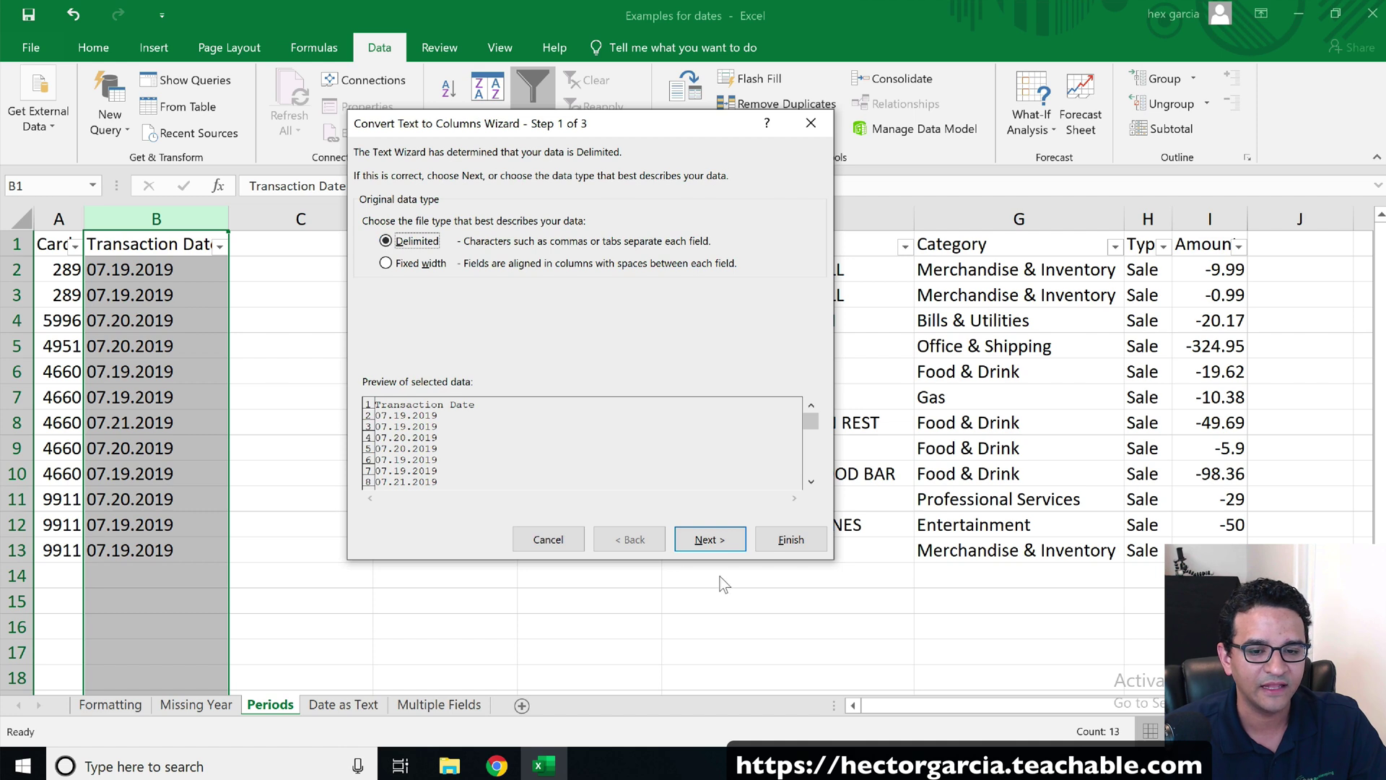
pyautogui.click(710, 540)
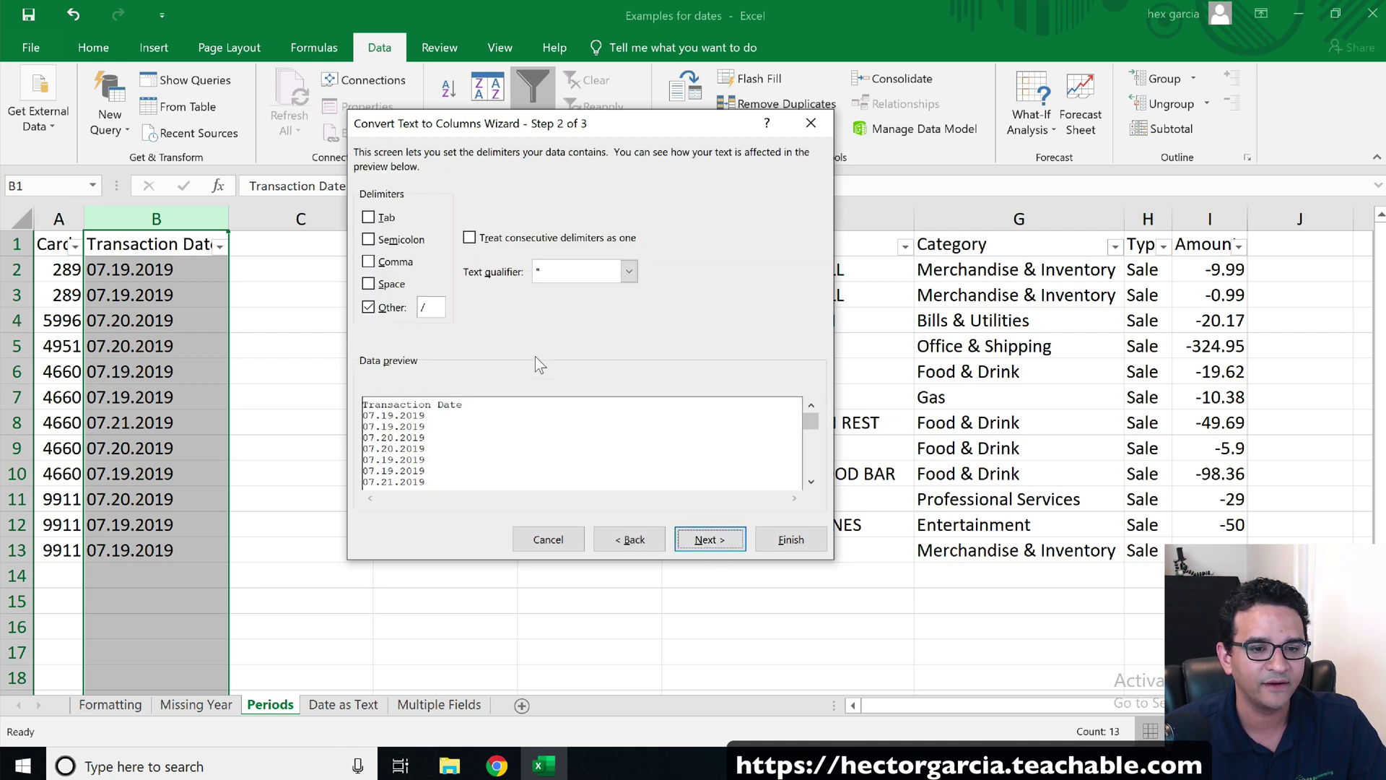
pyautogui.click(382, 309)
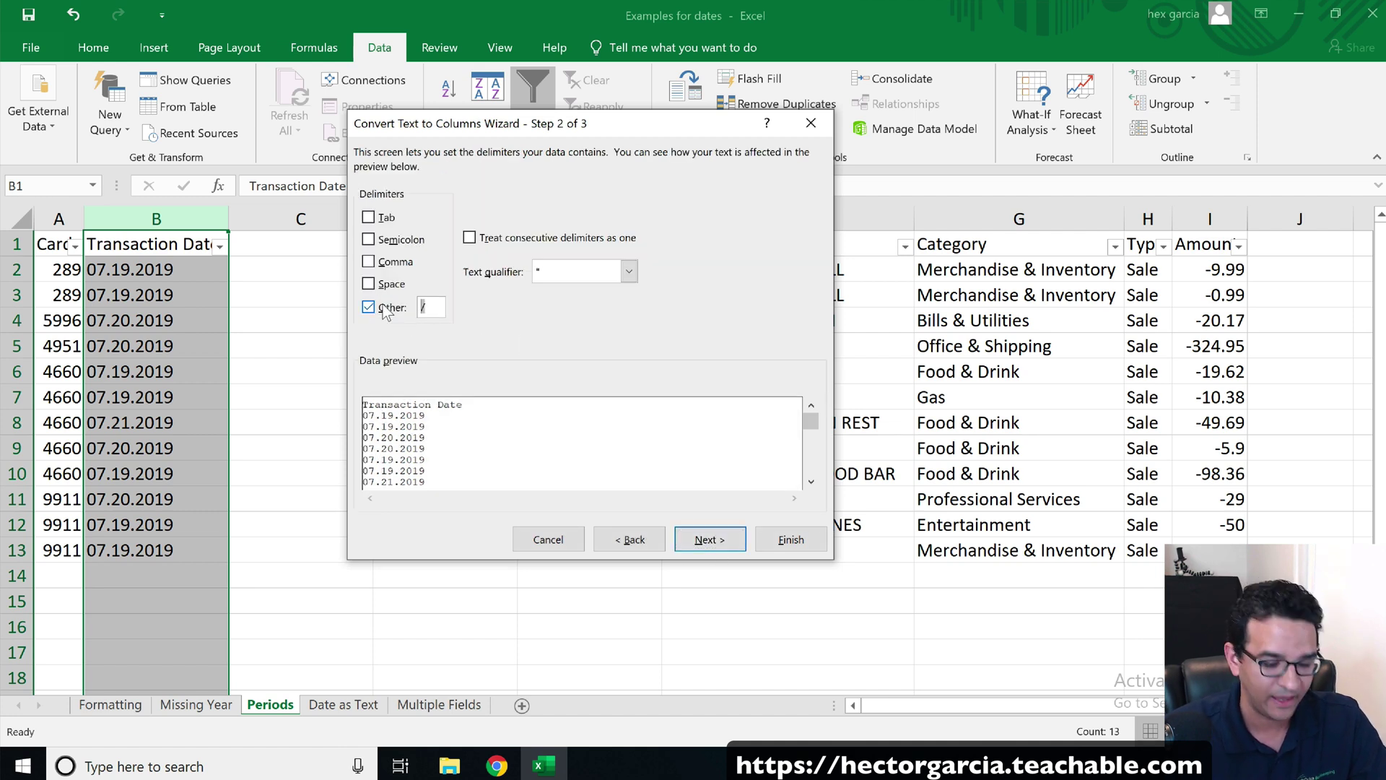
pyautogui.write('.')
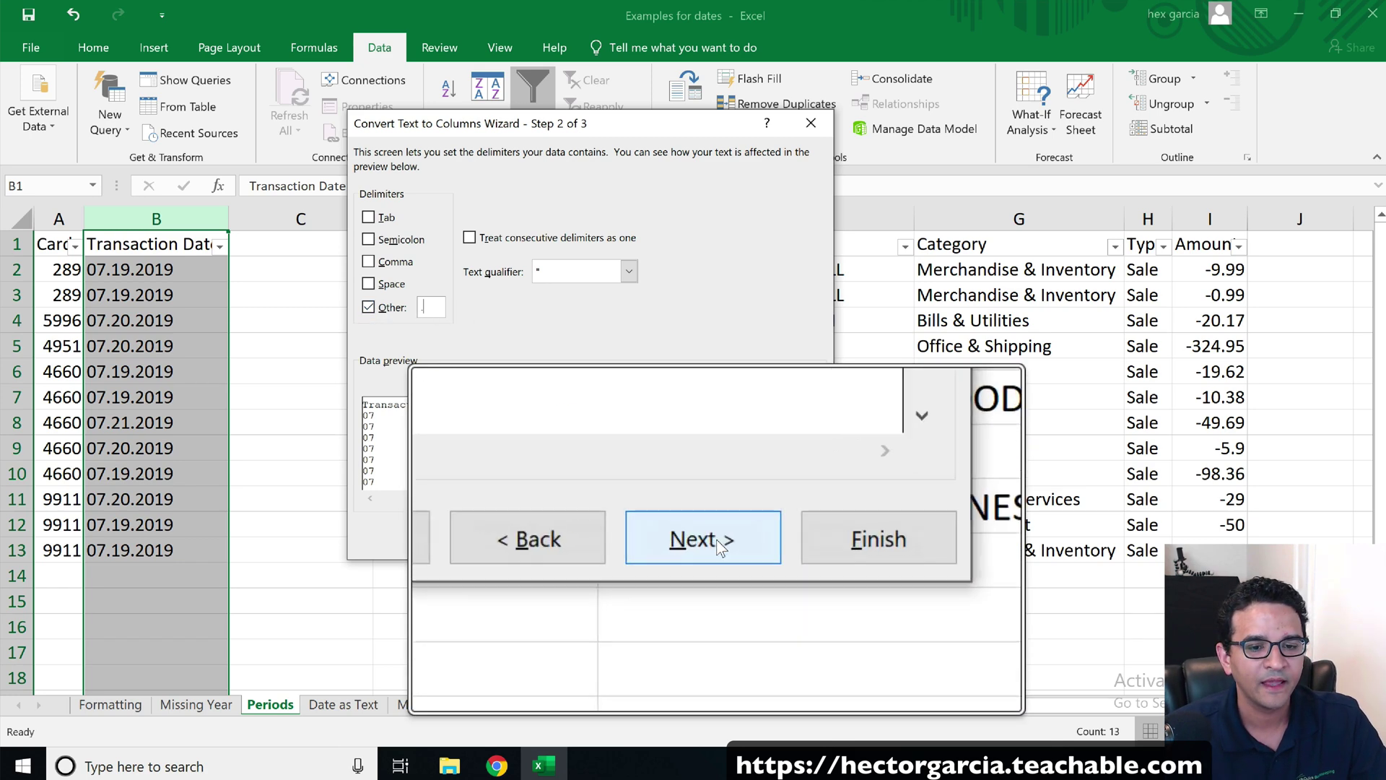
pyautogui.click(779, 542)
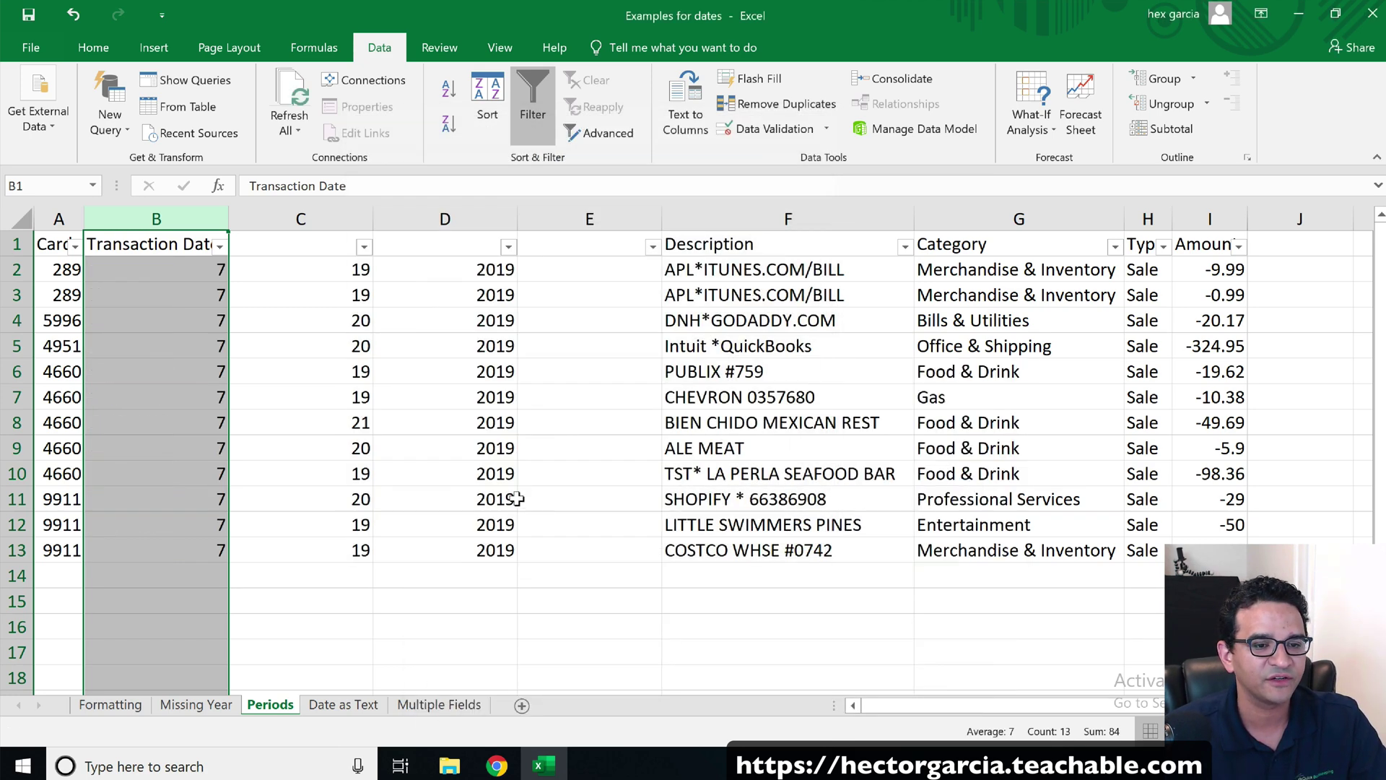
pyautogui.click(588, 499)
pyautogui.moveTo(156, 218); pyautogui.dragTo(502, 209)
pyautogui.click(596, 342)
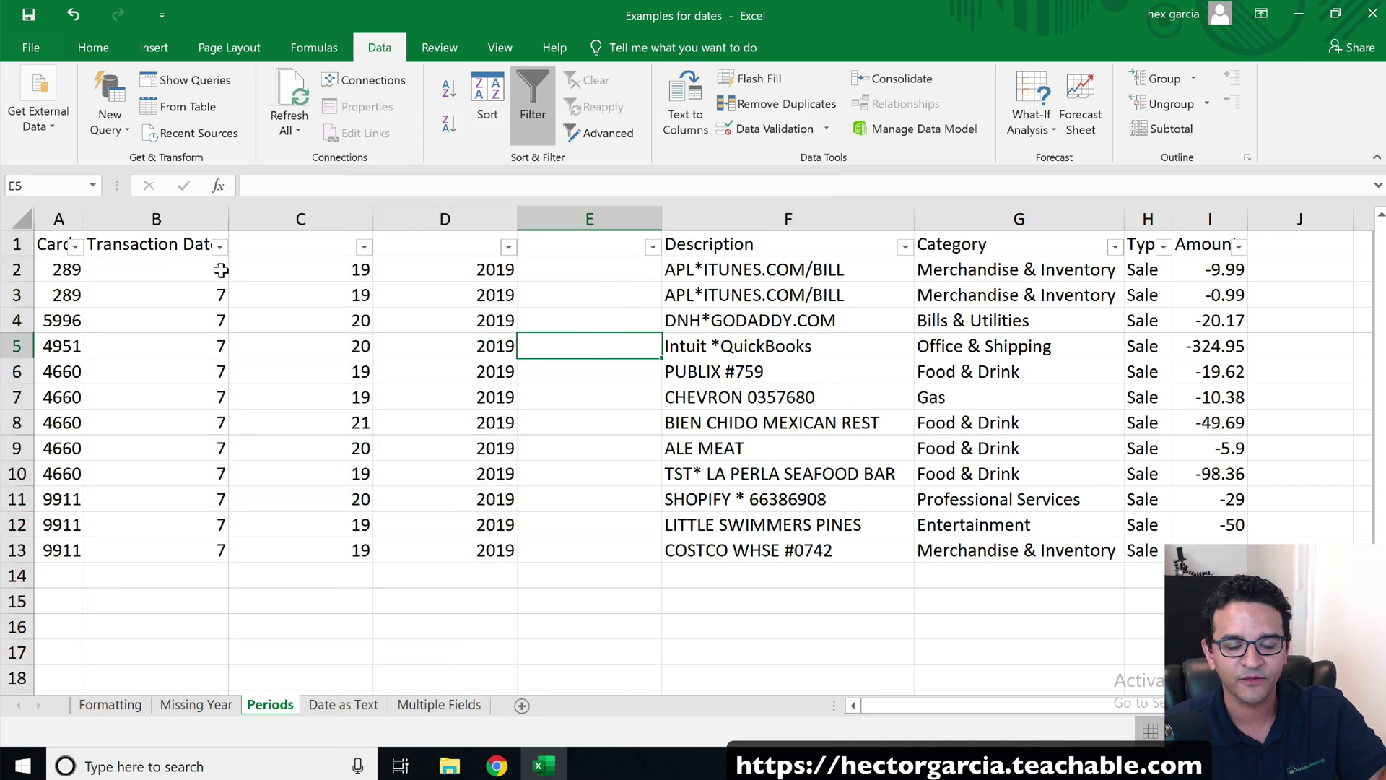
# Enter the formula =DATE(D2,B2,C2) in cell E2 to combine the year, month and day
pyautogui.click(315, 272)
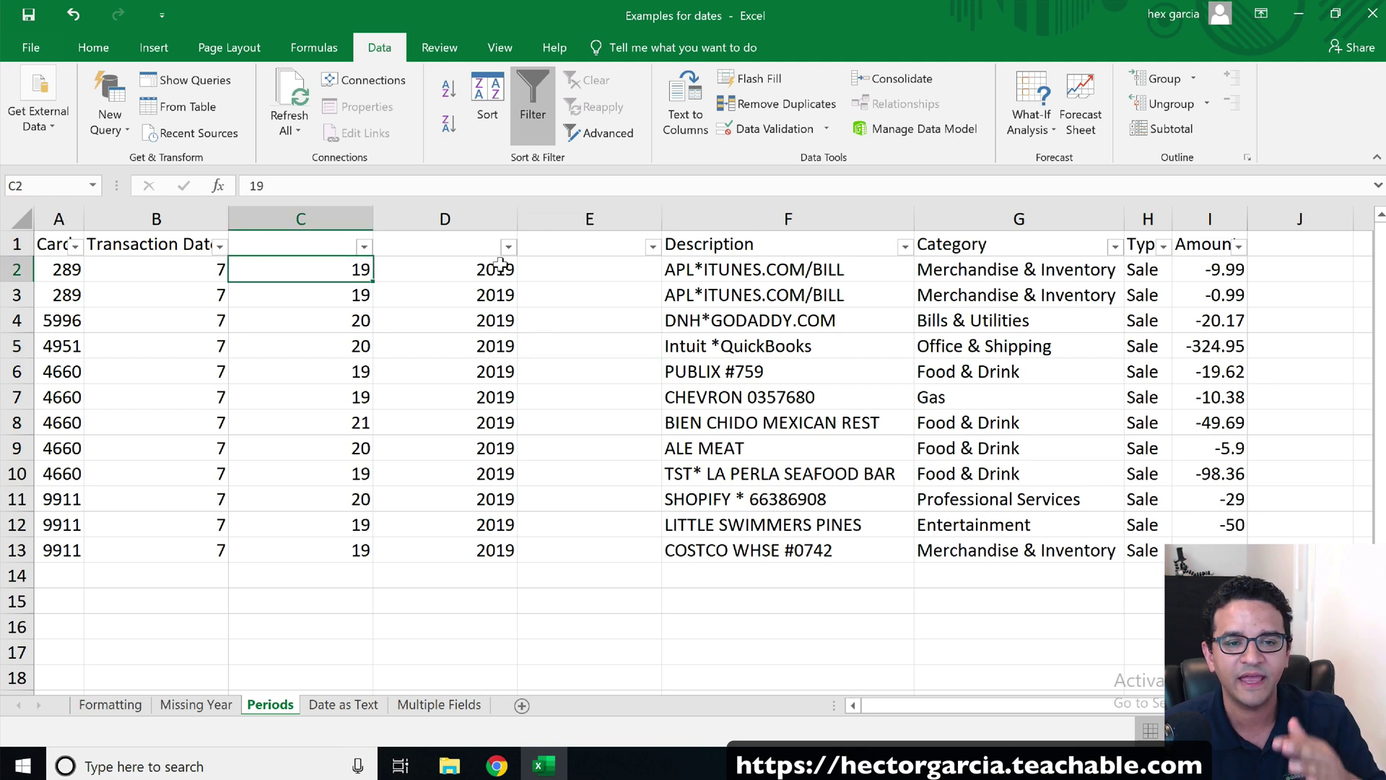
pyautogui.click(606, 271)
pyautogui.write('=date')
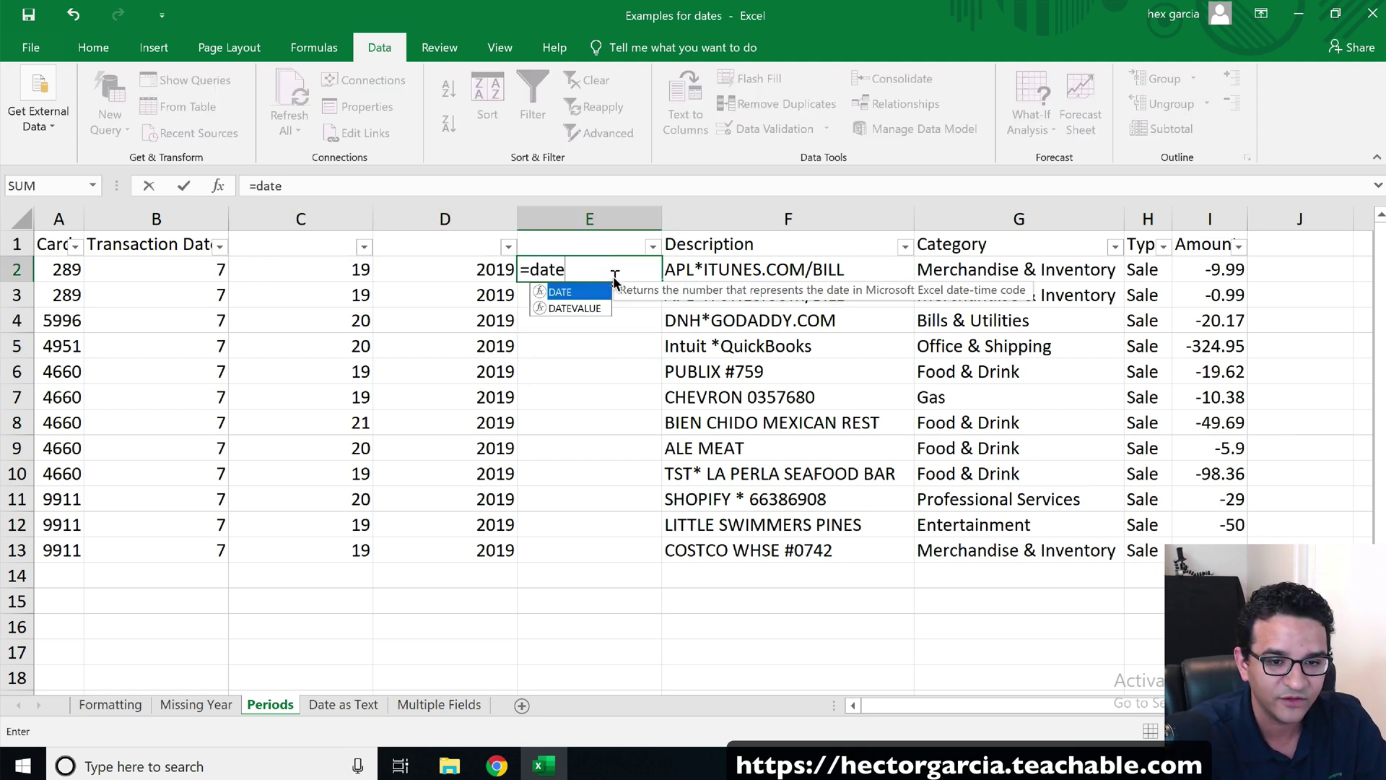
pyautogui.write('(')
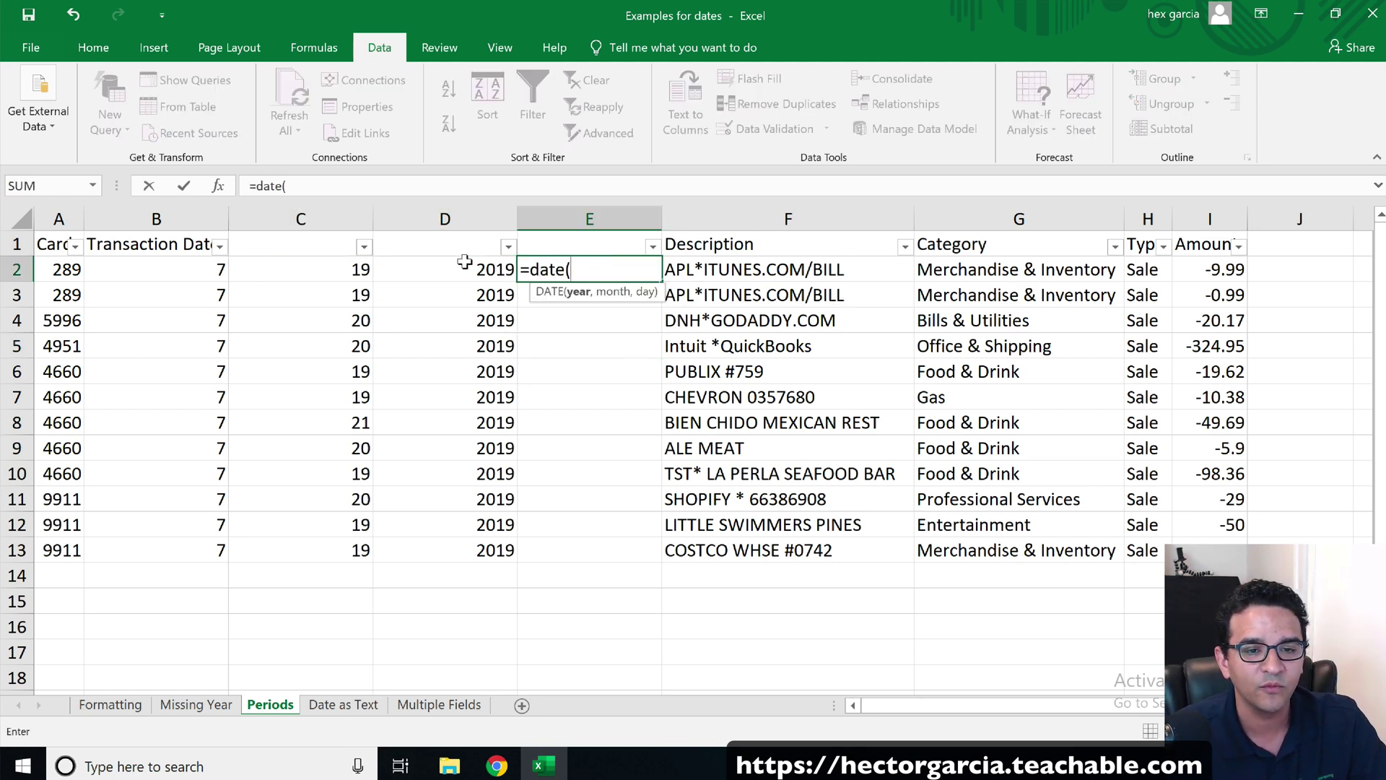
pyautogui.click(464, 261)
pyautogui.write(',')
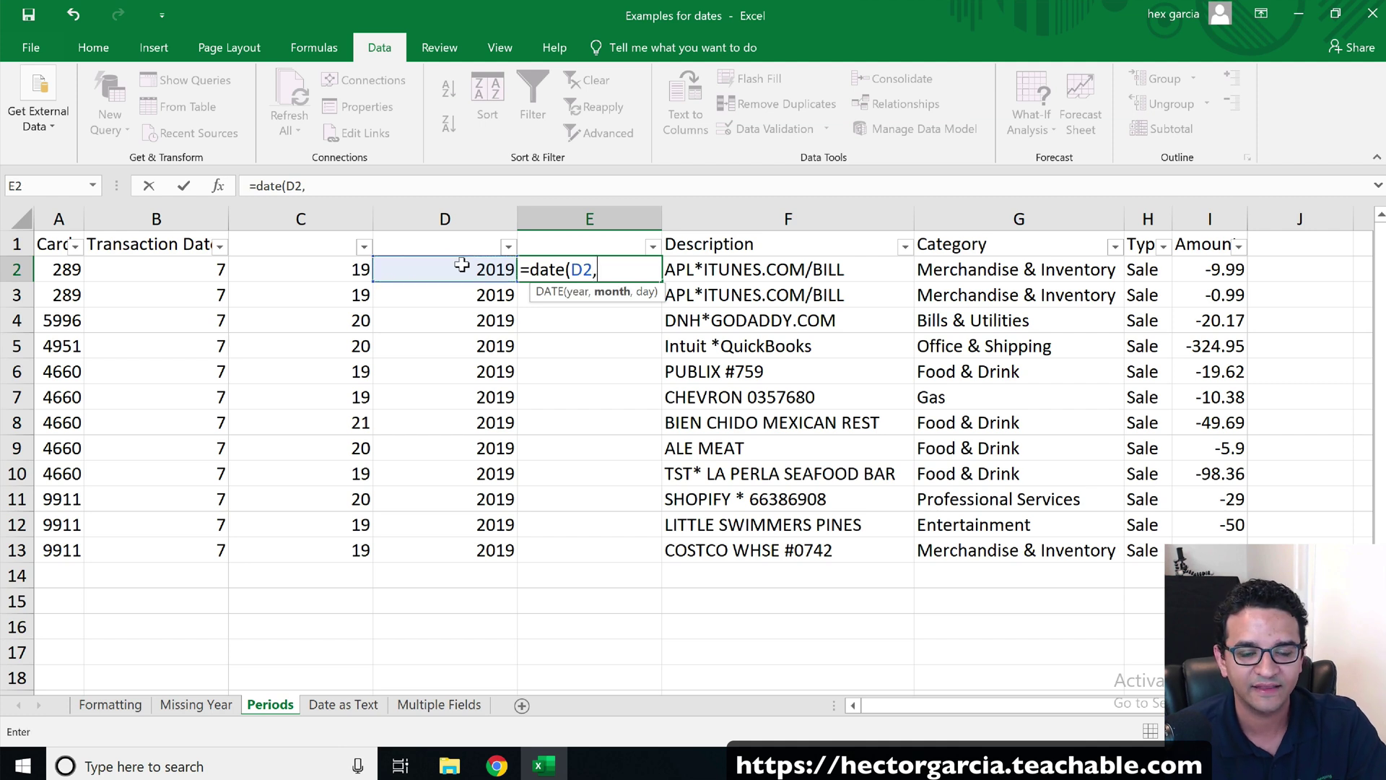
pyautogui.click(198, 262)
pyautogui.write(',')
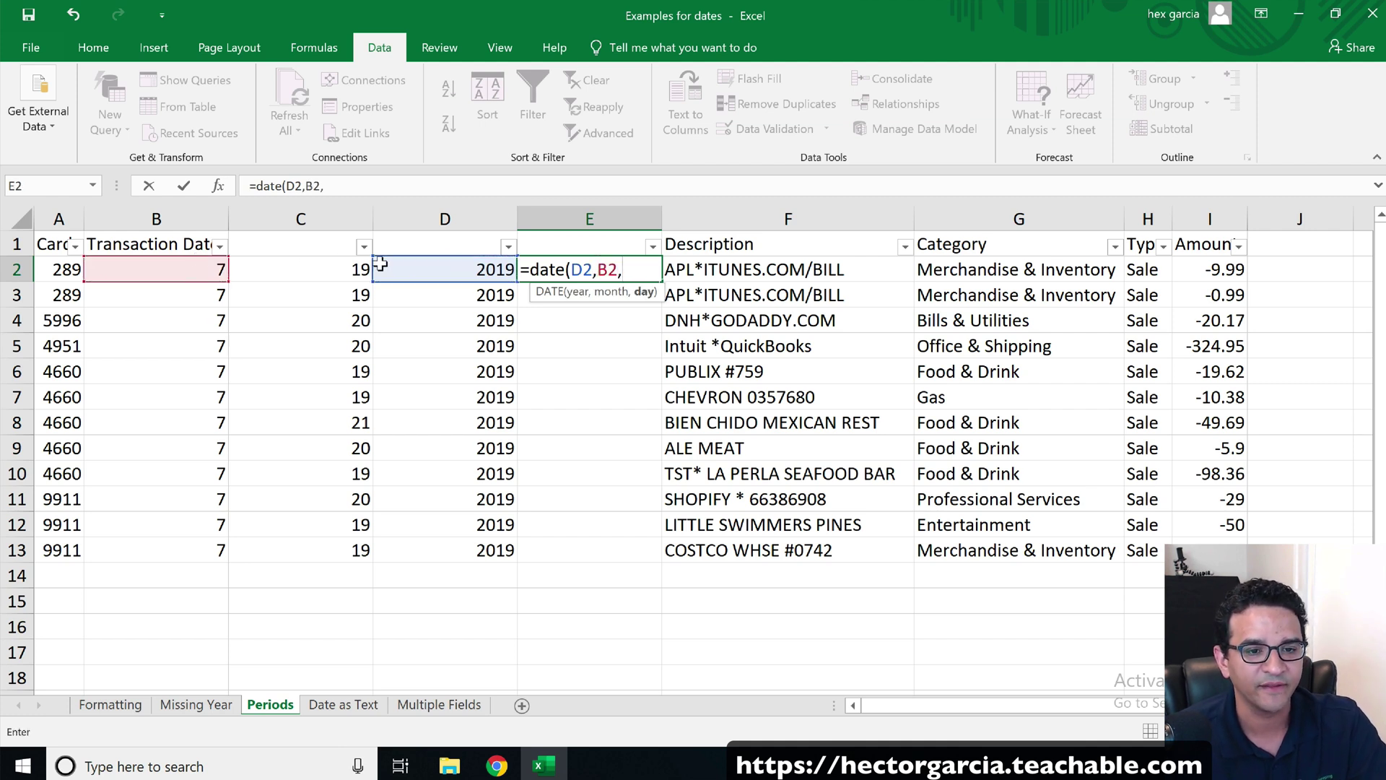
pyautogui.click(337, 261)
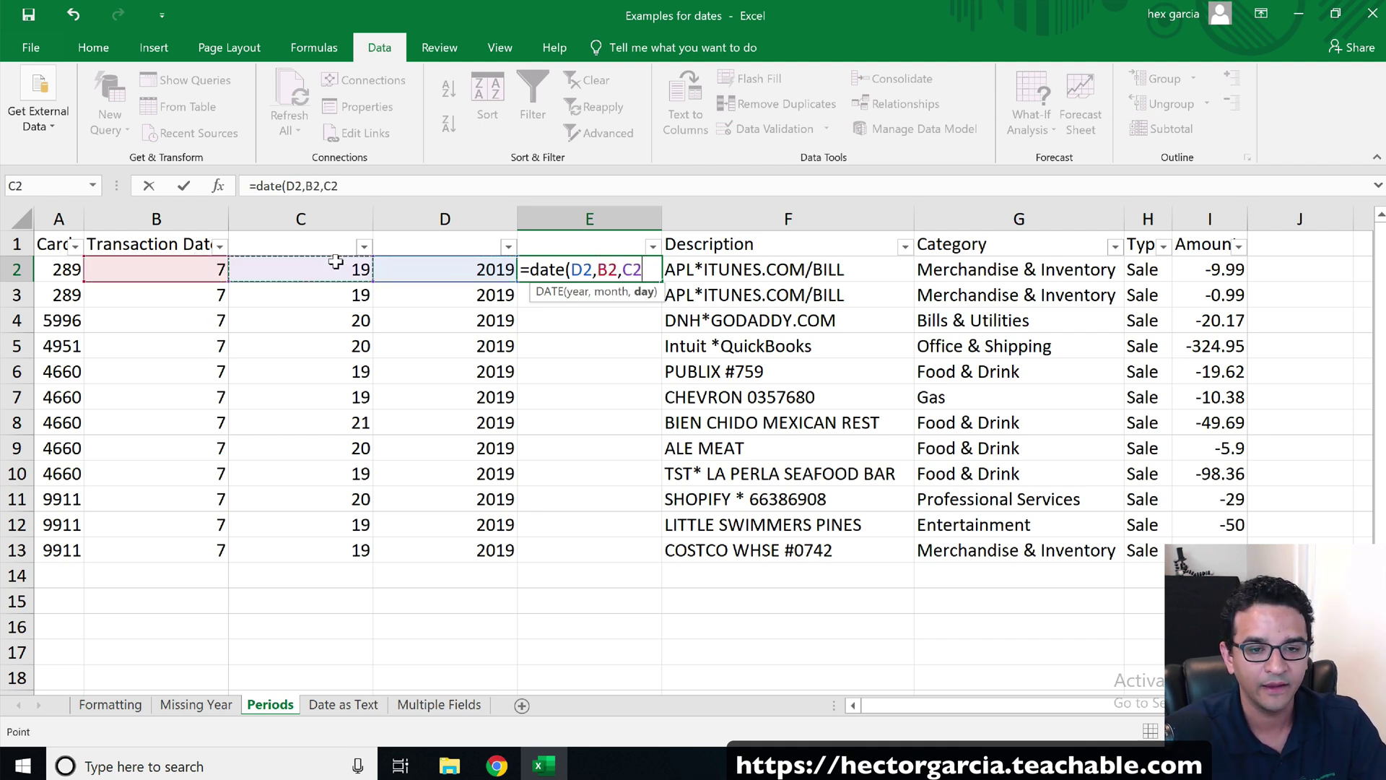
pyautogui.press('Return')
# Fill the DATE formula from E2 down through E13 and check one of the filled cells
pyautogui.click(607, 265)
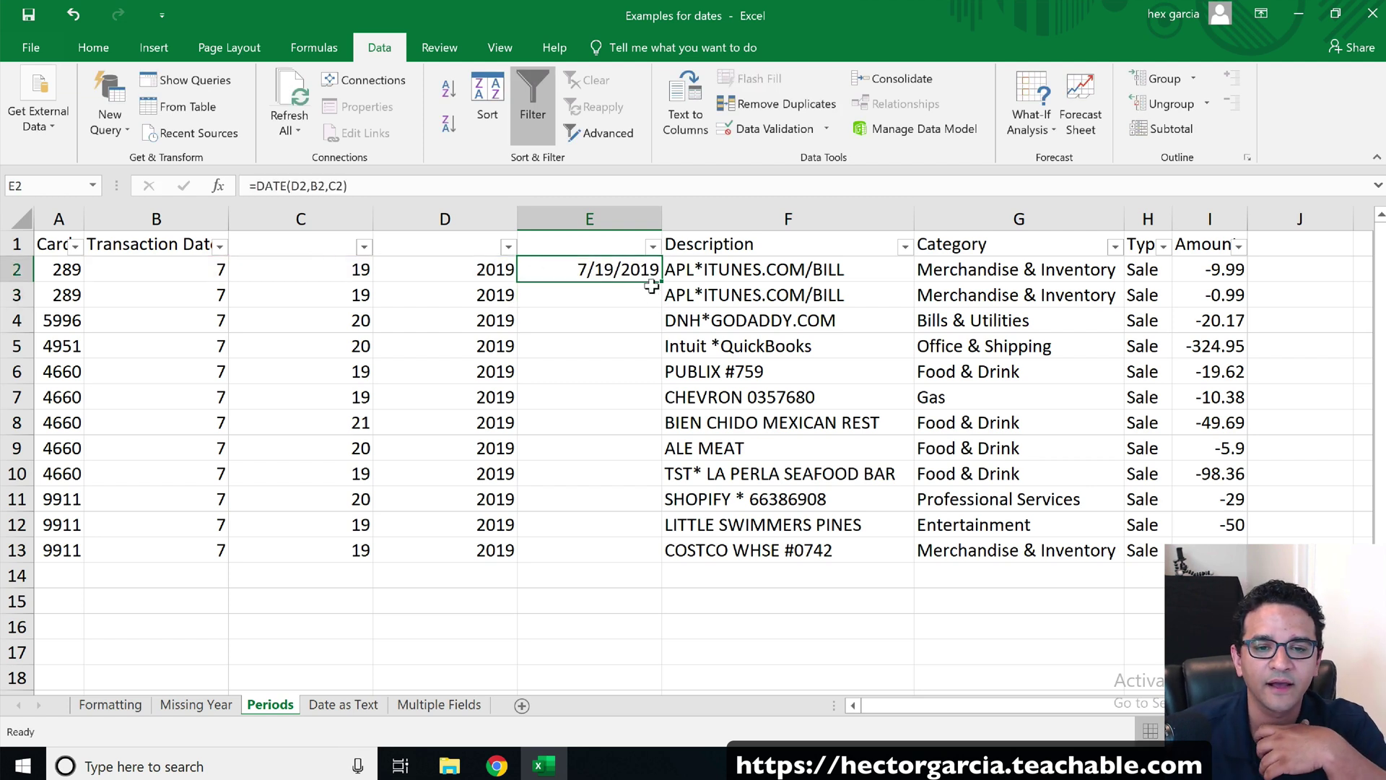
pyautogui.moveTo(655, 277)
pyautogui.mouseDown()
pyautogui.moveTo(658, 531)
pyautogui.moveTo(652, 269)
pyautogui.mouseUp()
pyautogui.doubleClick(654, 272)
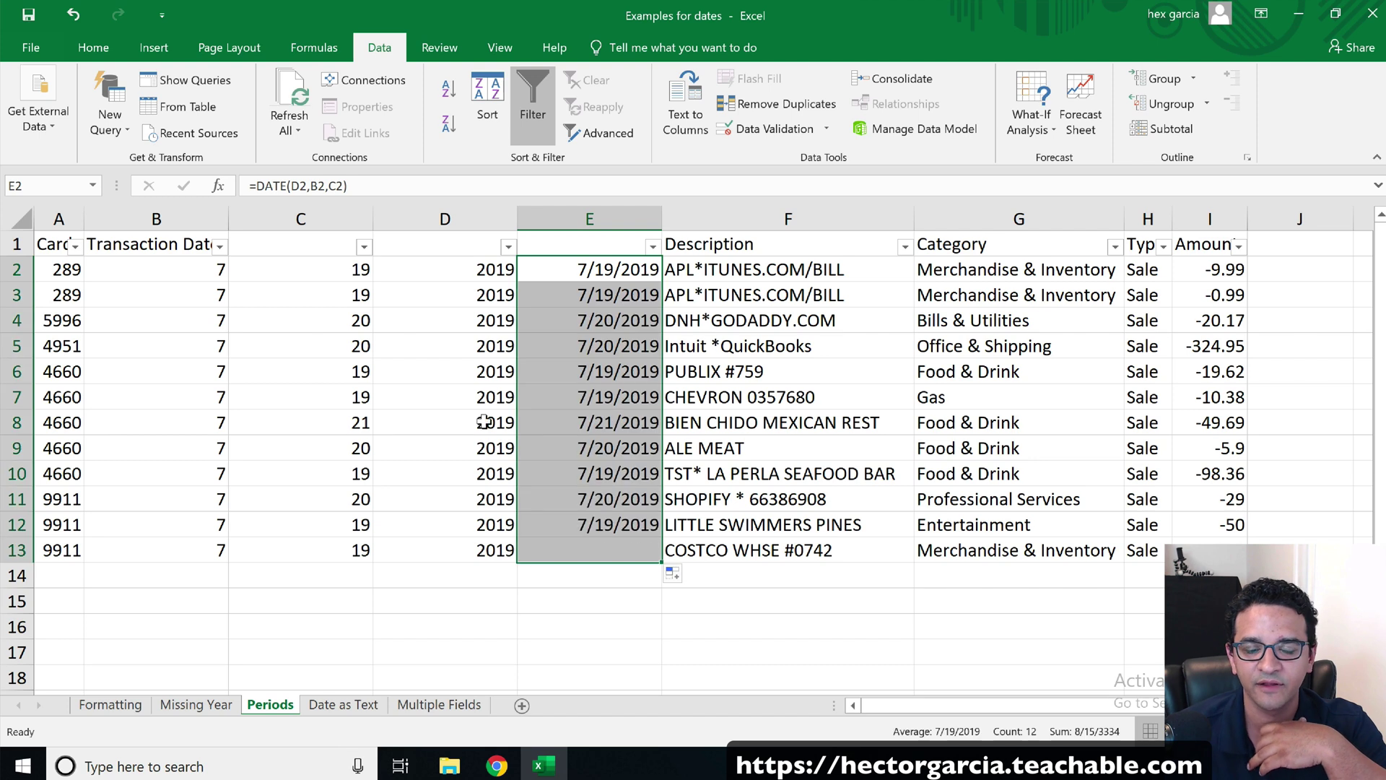
pyautogui.click(606, 418)
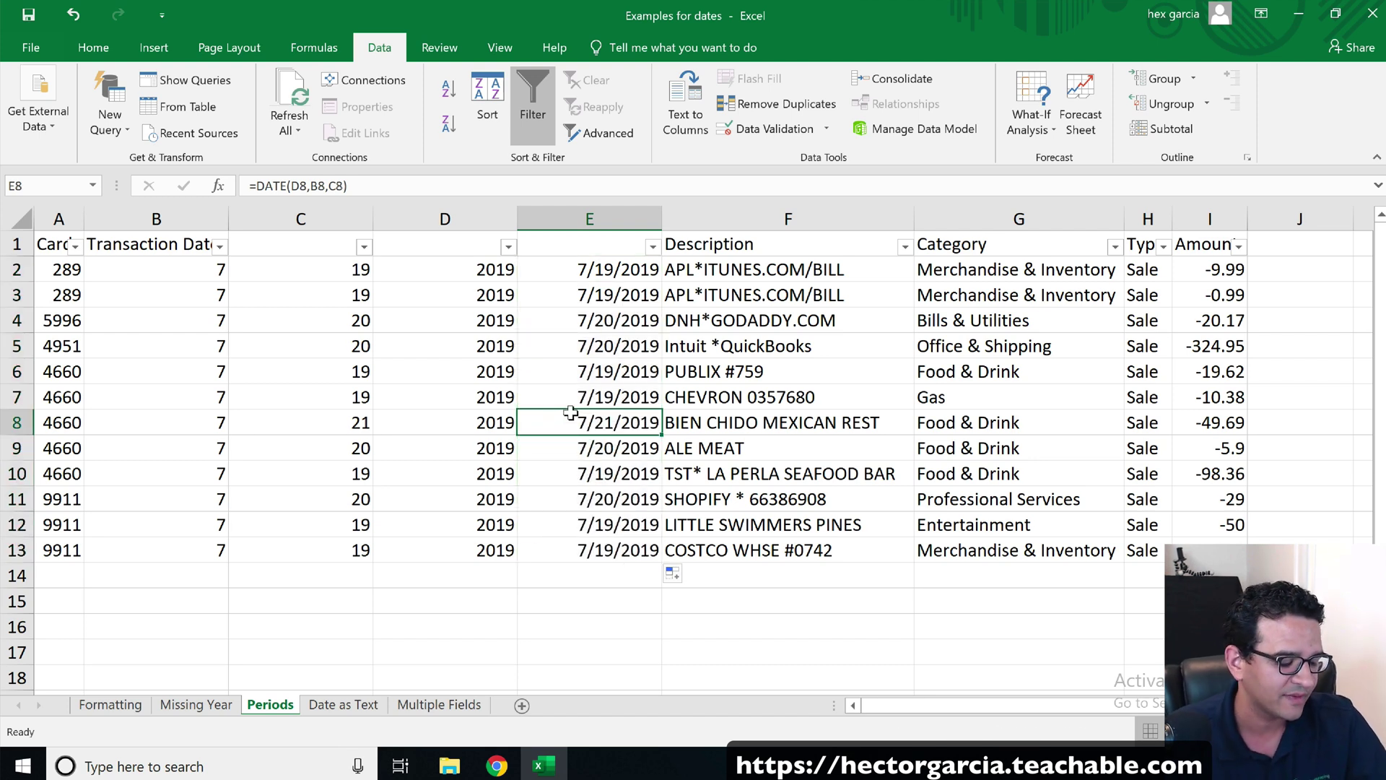
# Undo the formula fill, the DATE formula, the column split and the insertion of the three columns
pyautogui.hotkey('ctrl', 'z')
pyautogui.hotkey('ctrl', 'z')
pyautogui.hotkey('ctrl', 'z')
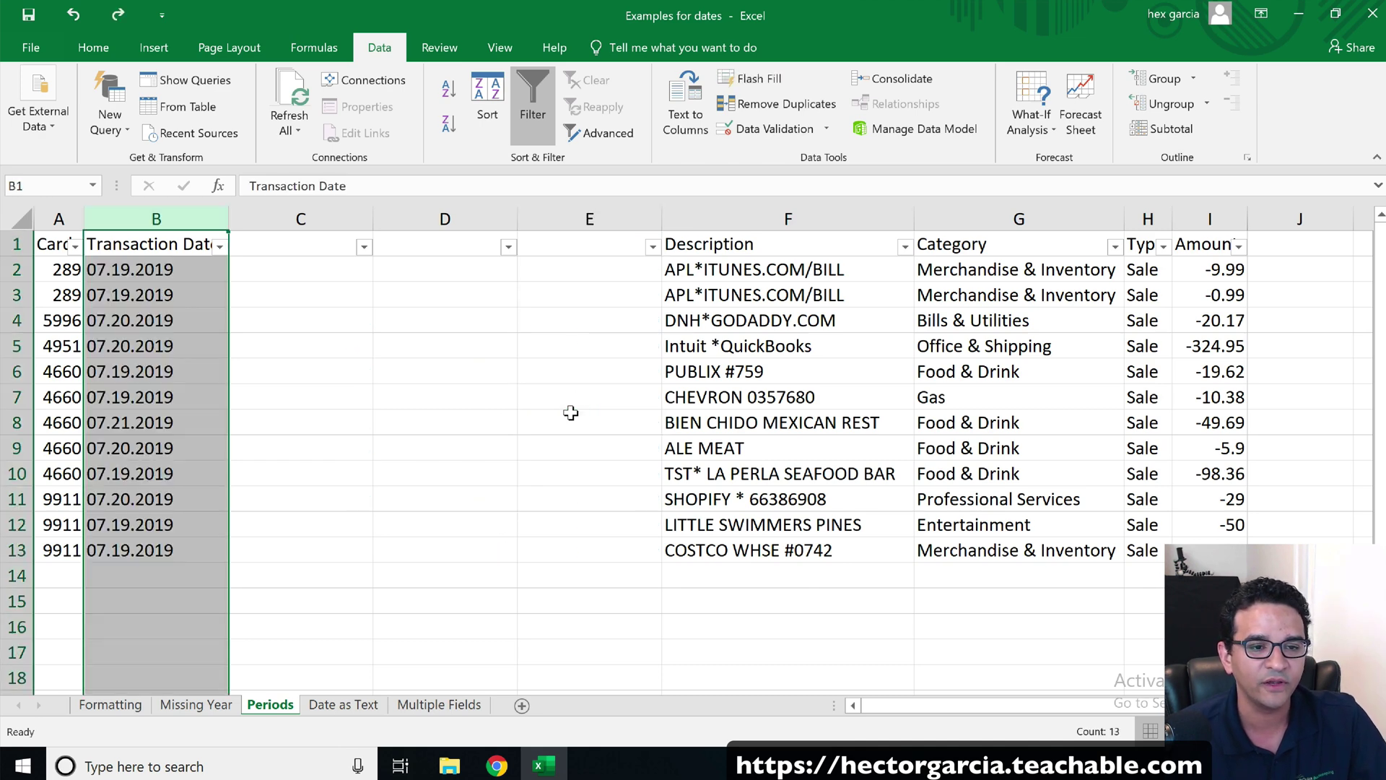
pyautogui.hotkey('ctrl', 'z')
# Inspect how the Transaction Date filter list shows the period-separated dates
pyautogui.click(160, 244)
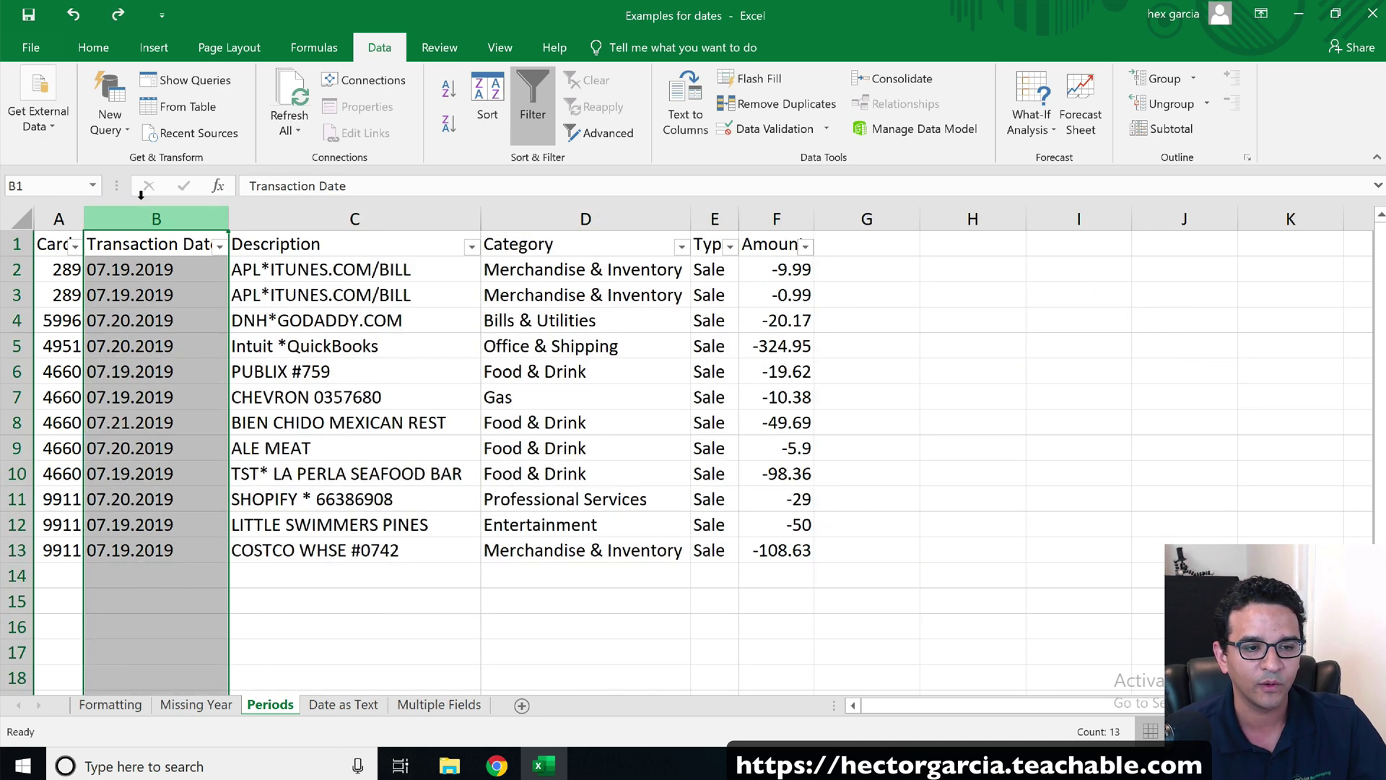
pyautogui.click(219, 246)
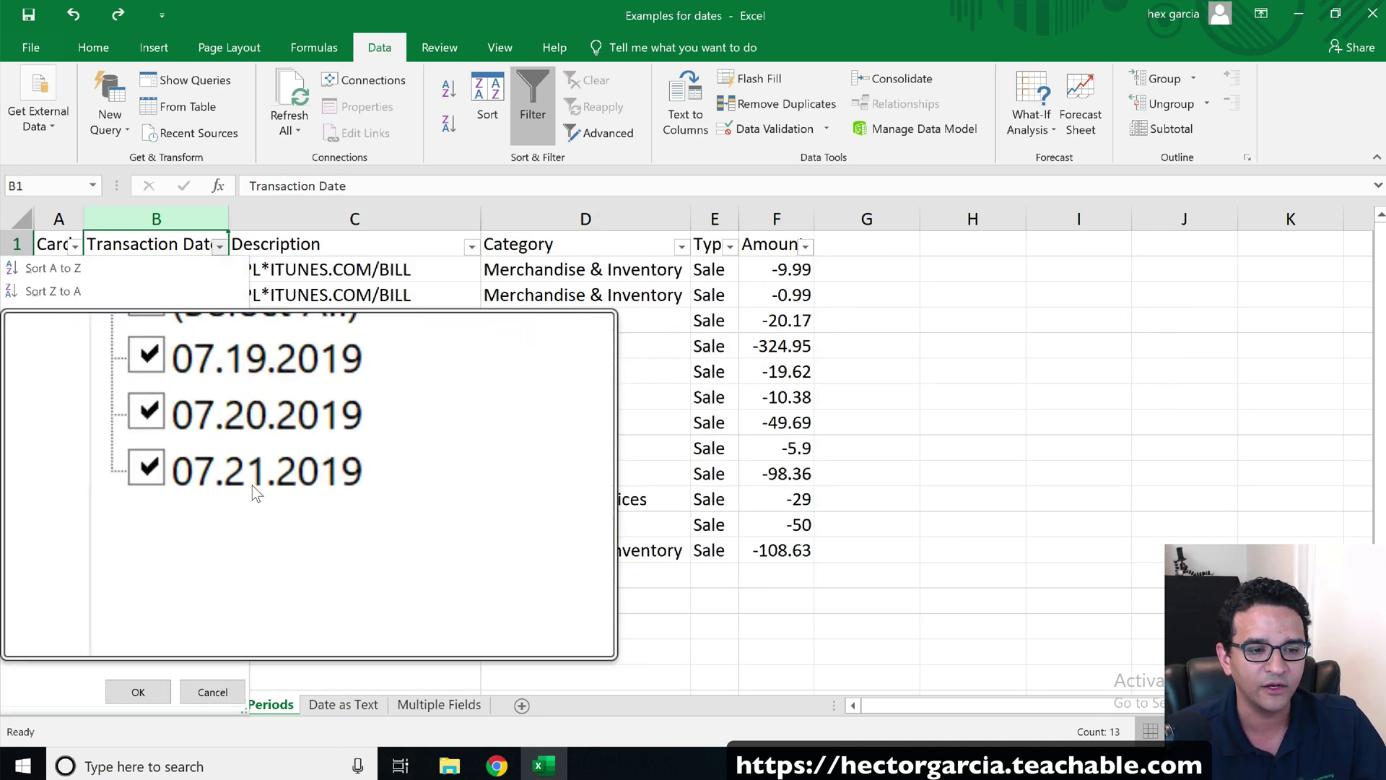
pyautogui.press('Escape')
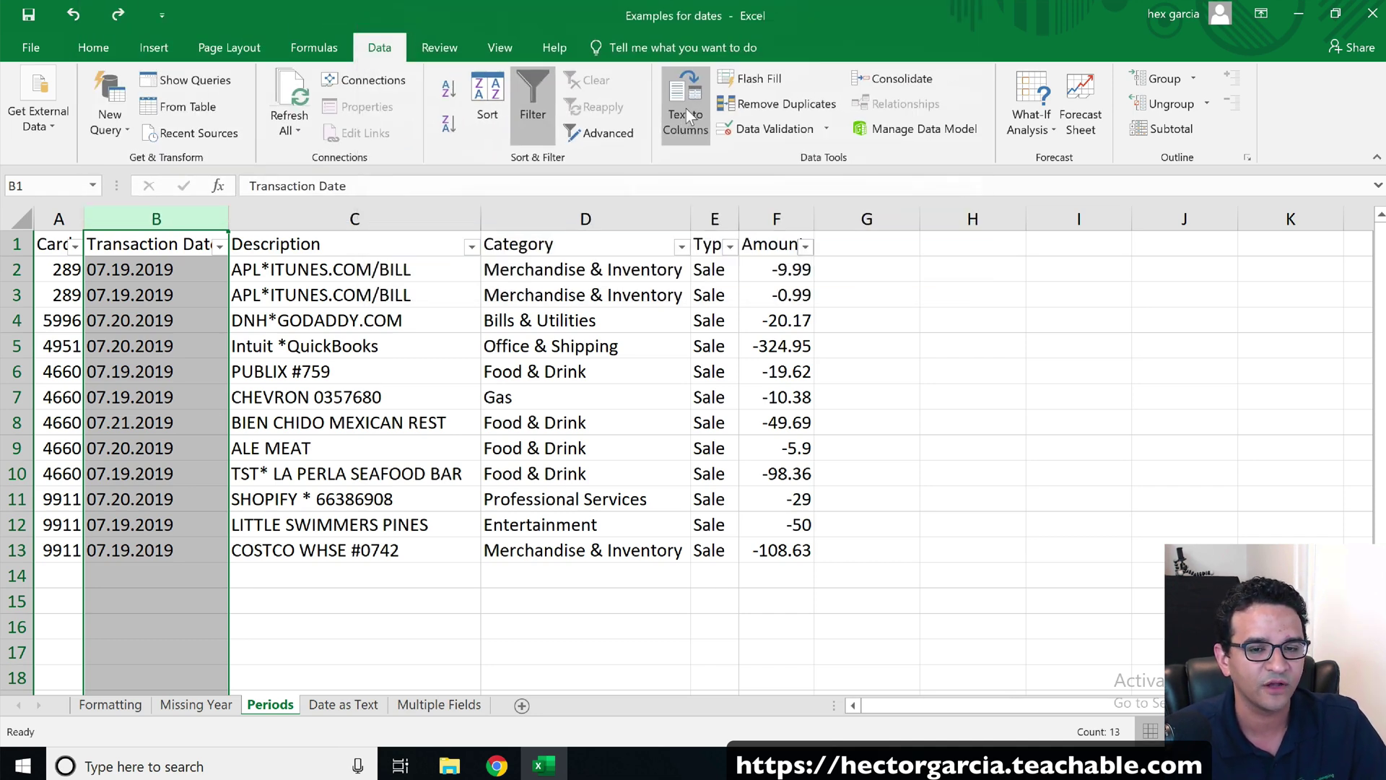
# Convert the Transaction Date column to real dates using Text to Columns with no delimiter and the MDY date format
pyautogui.click(686, 110)
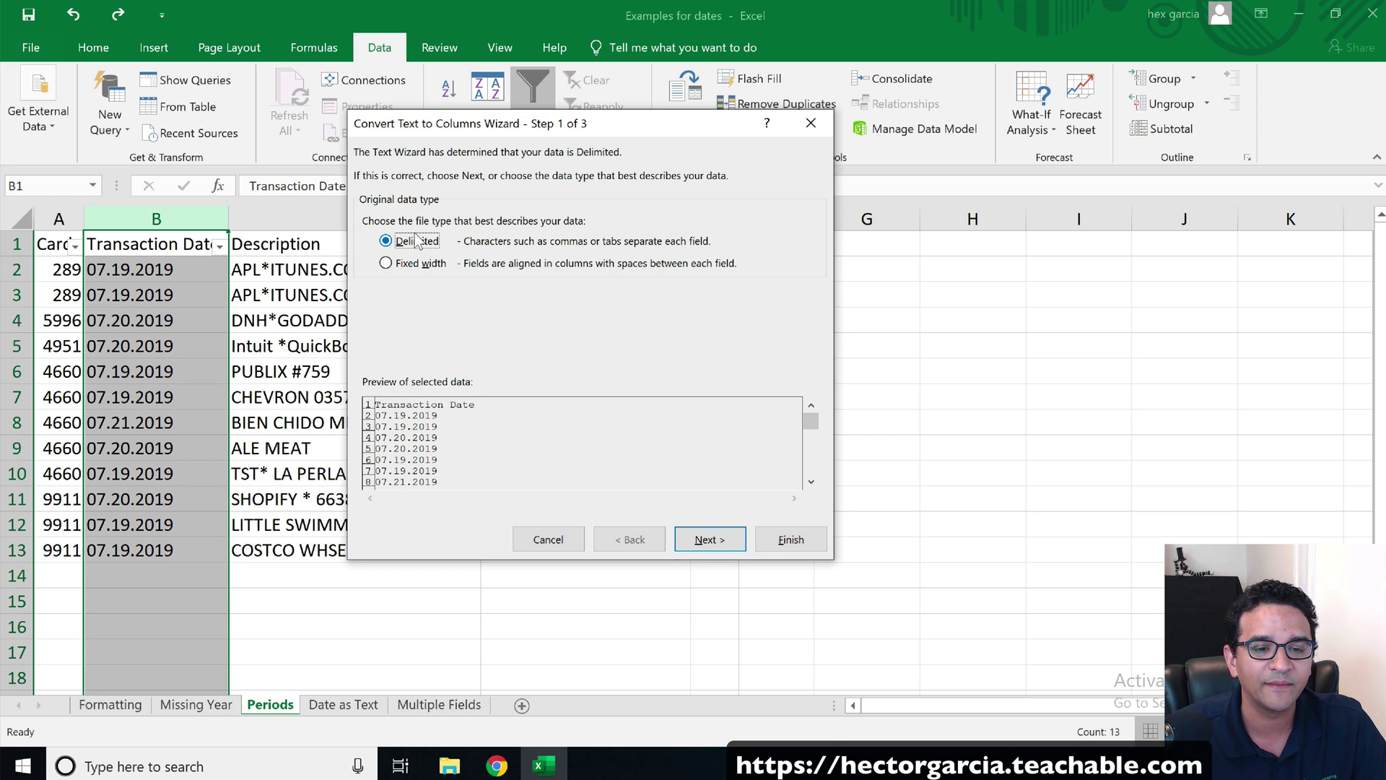
pyautogui.click(705, 540)
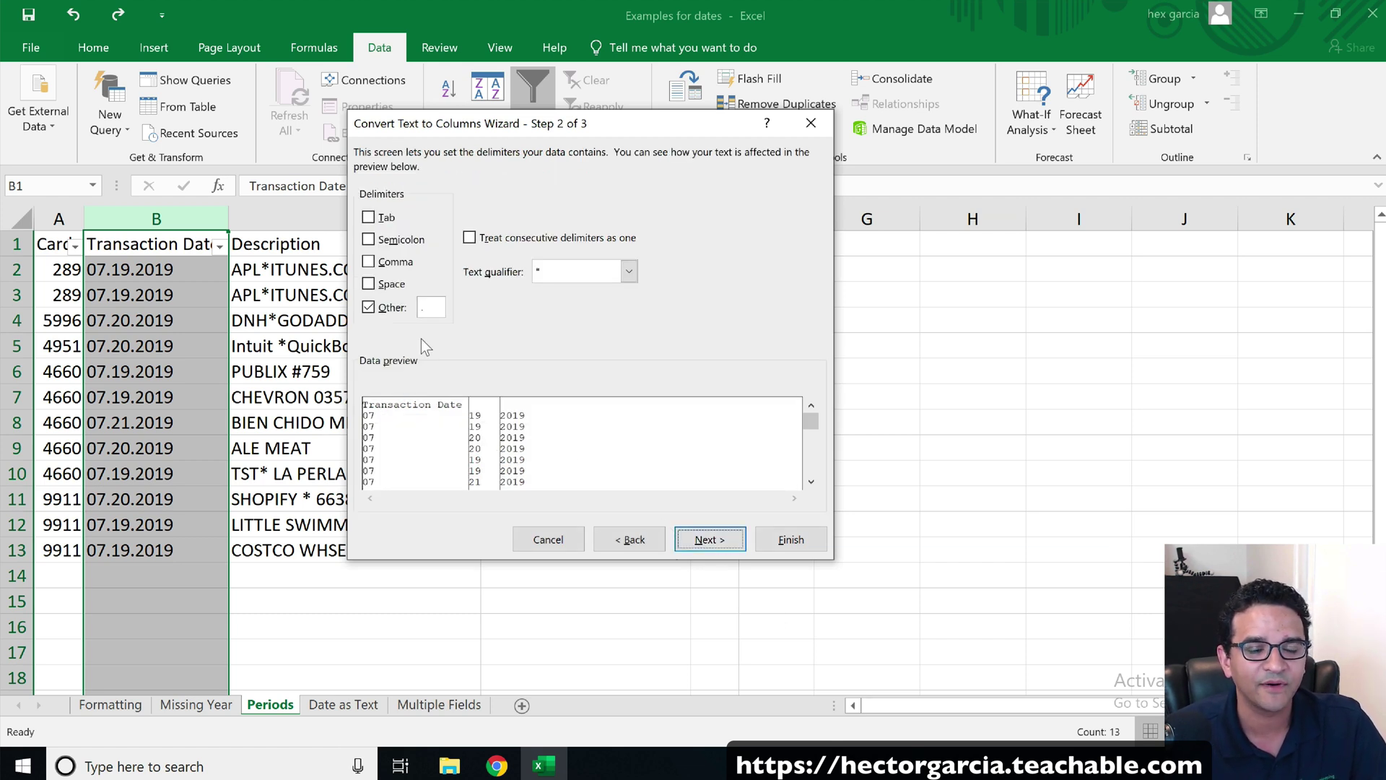
pyautogui.click(369, 309)
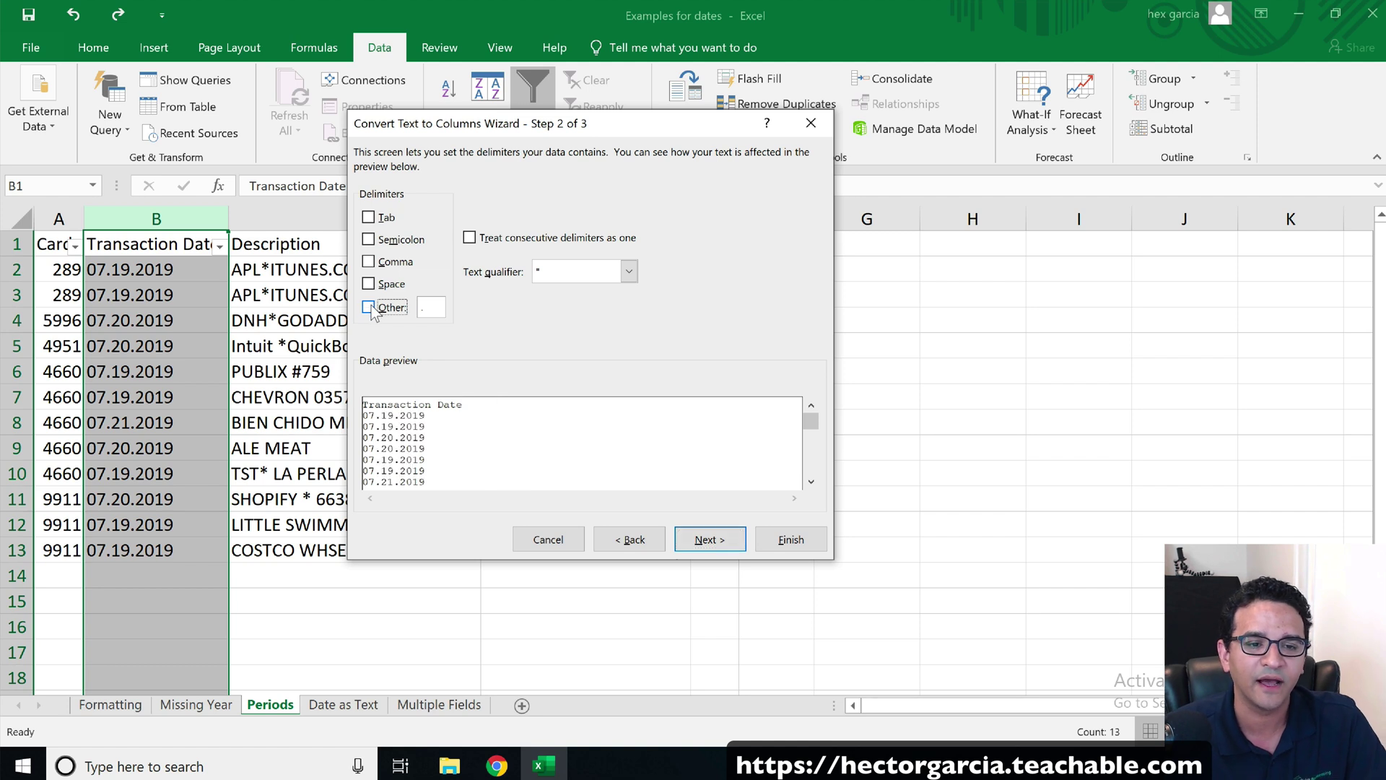
pyautogui.click(630, 270)
pyautogui.click(629, 271)
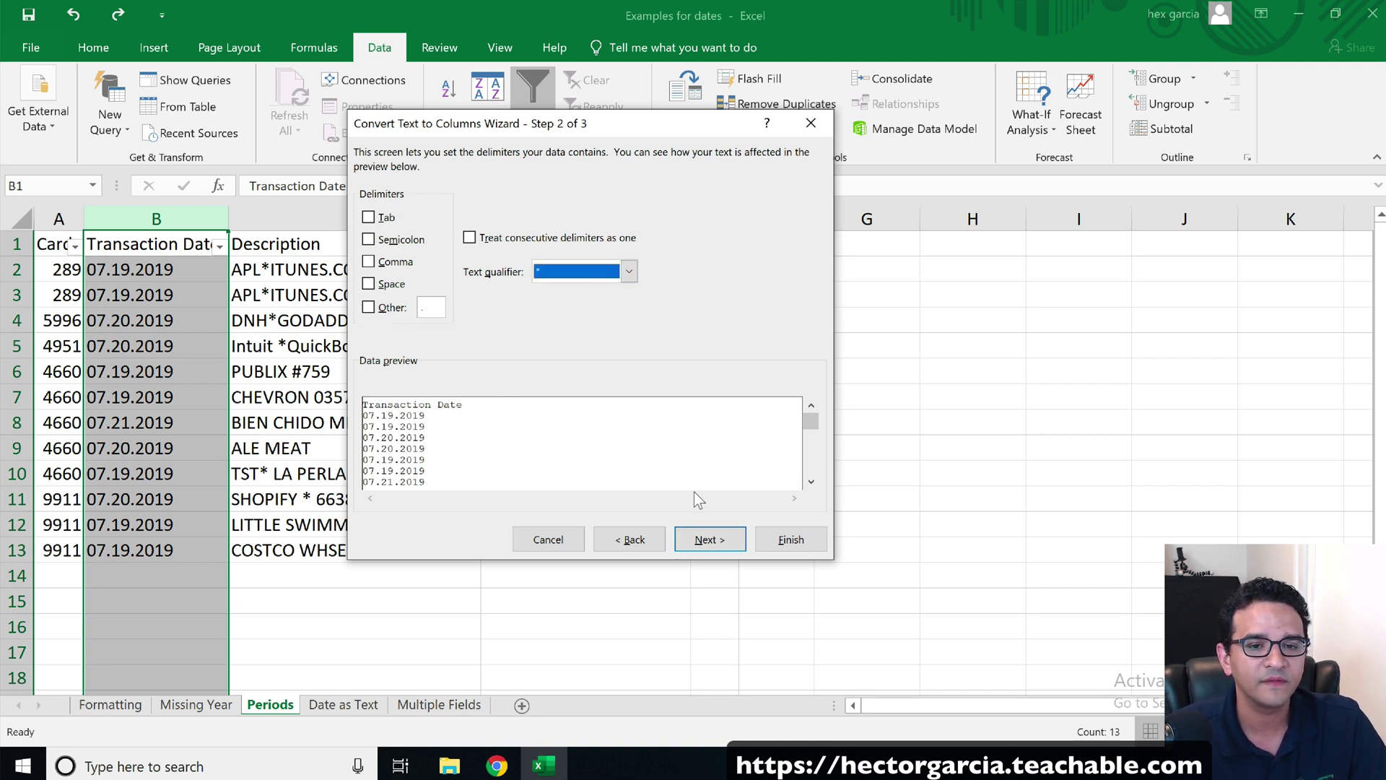
pyautogui.click(704, 540)
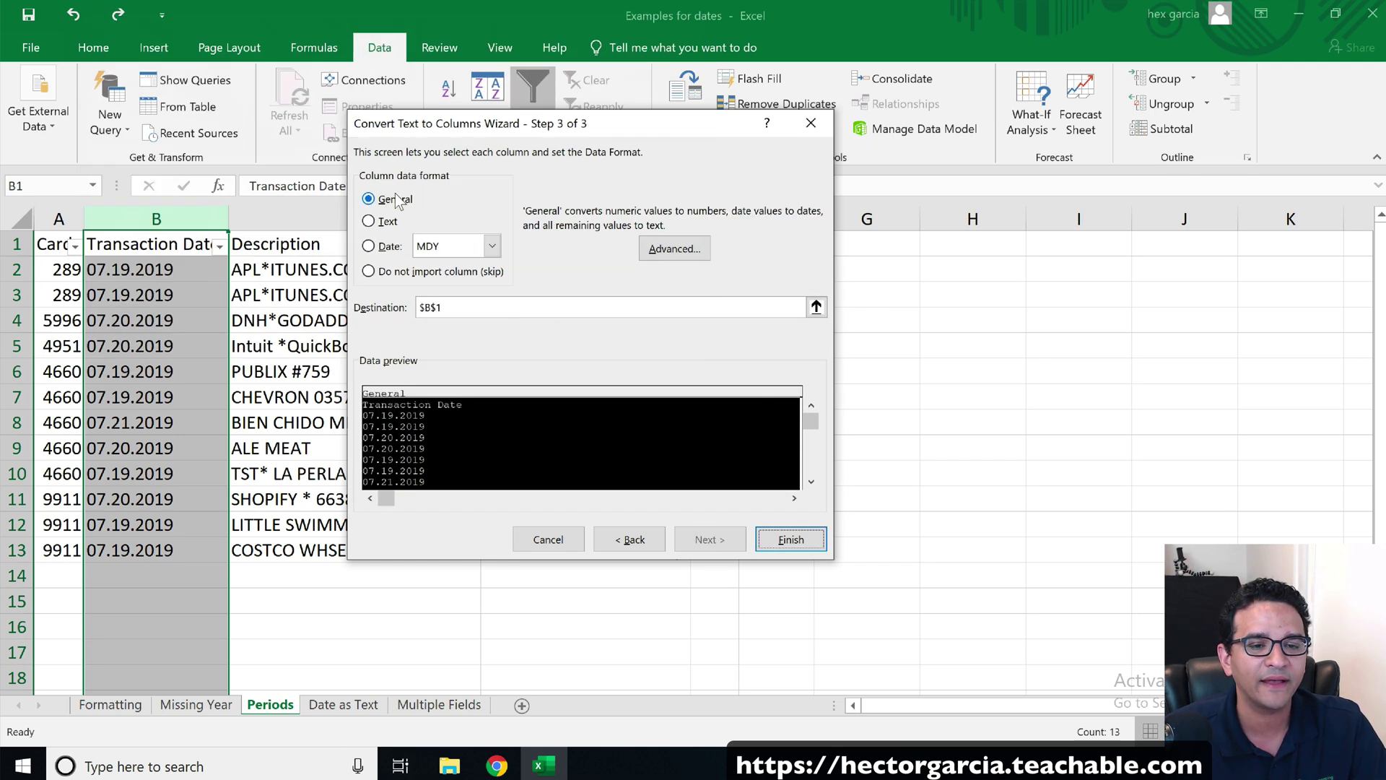
pyautogui.click(369, 246)
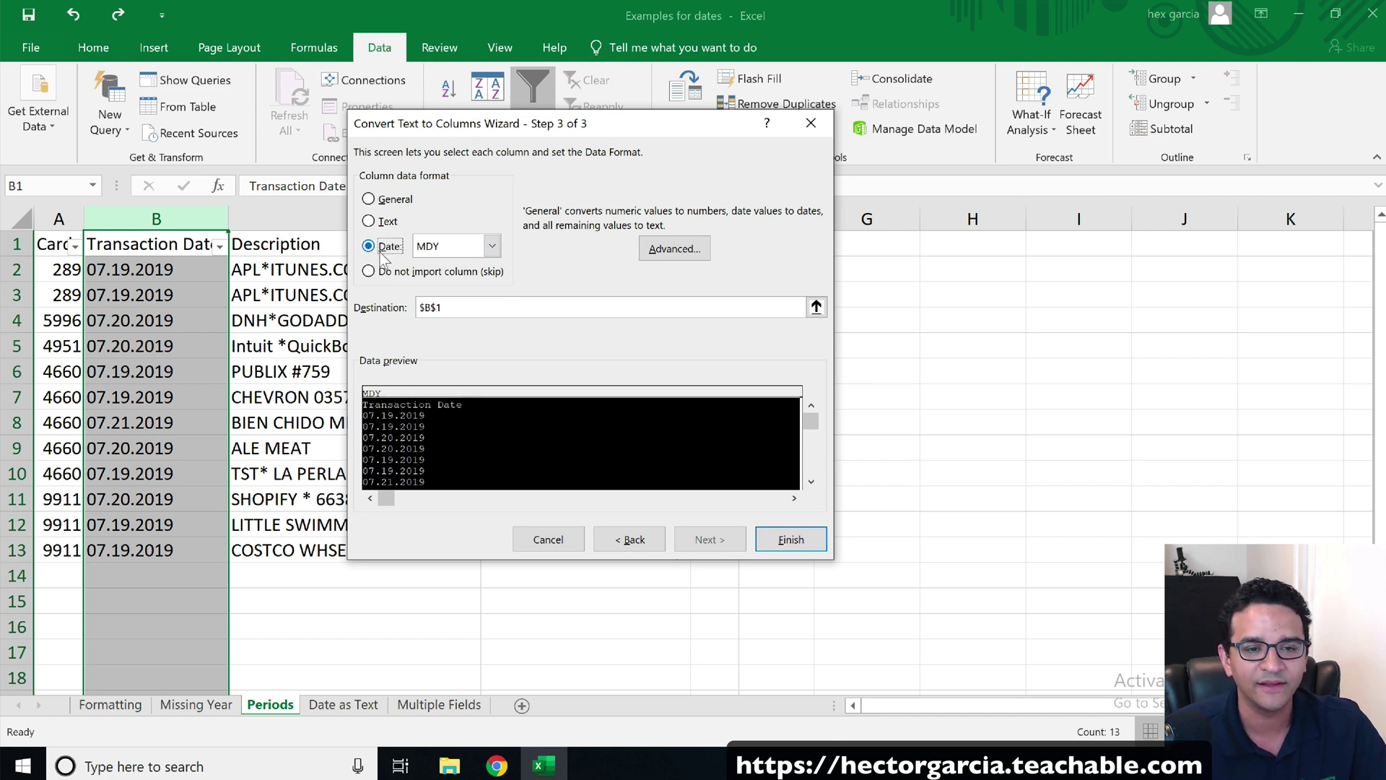
pyautogui.click(791, 540)
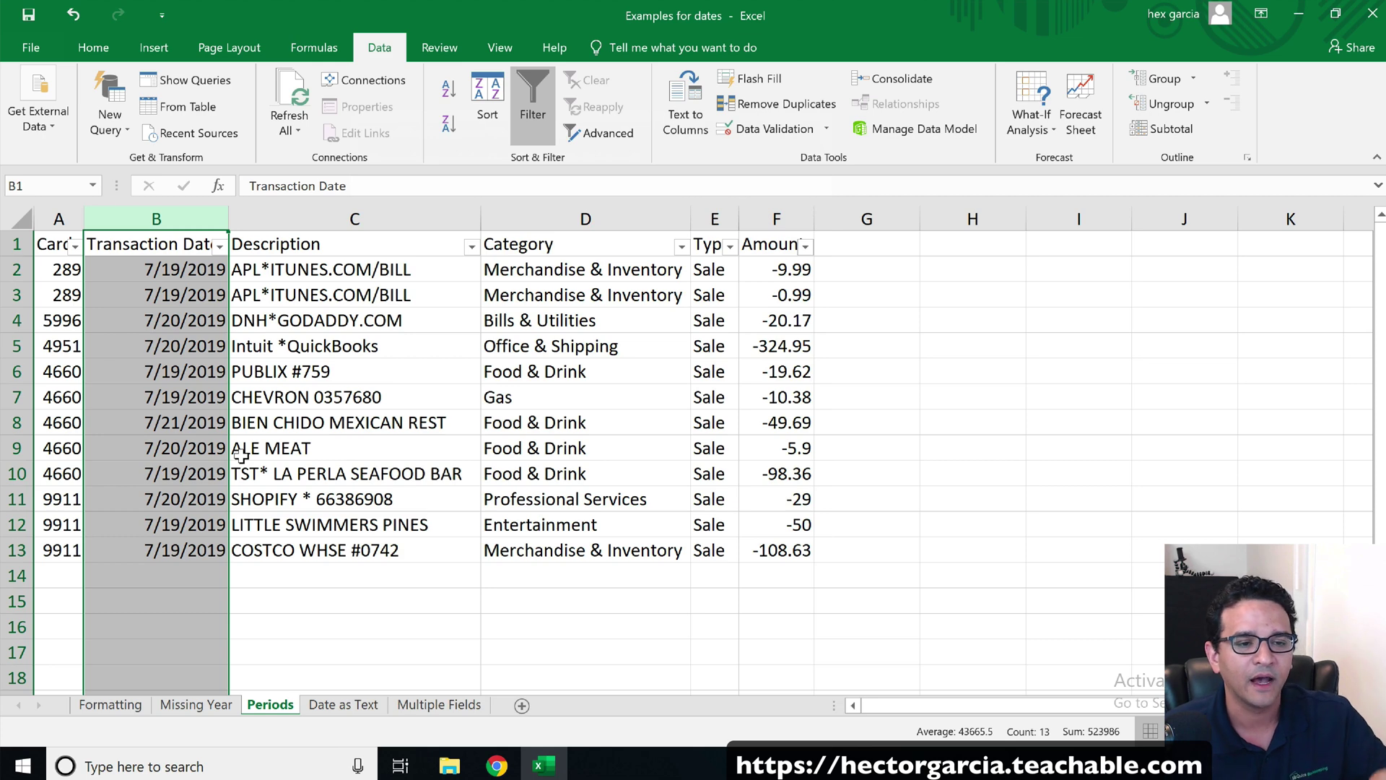
# On the Date as Text sheet, turn on filters for columns A through F and inspect the Transaction Date filter list
pyautogui.click(346, 712)
pyautogui.click(318, 599)
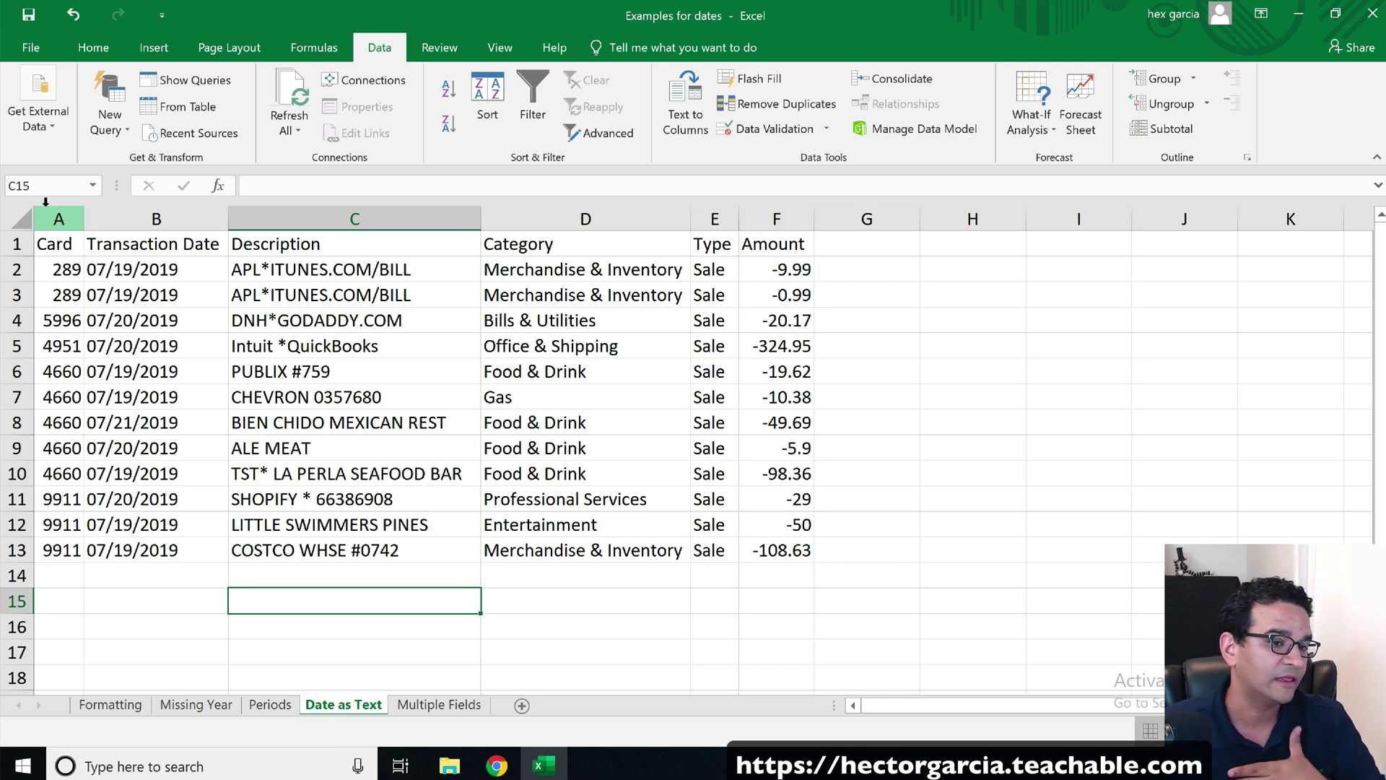
pyautogui.moveTo(45, 202); pyautogui.dragTo(746, 193)
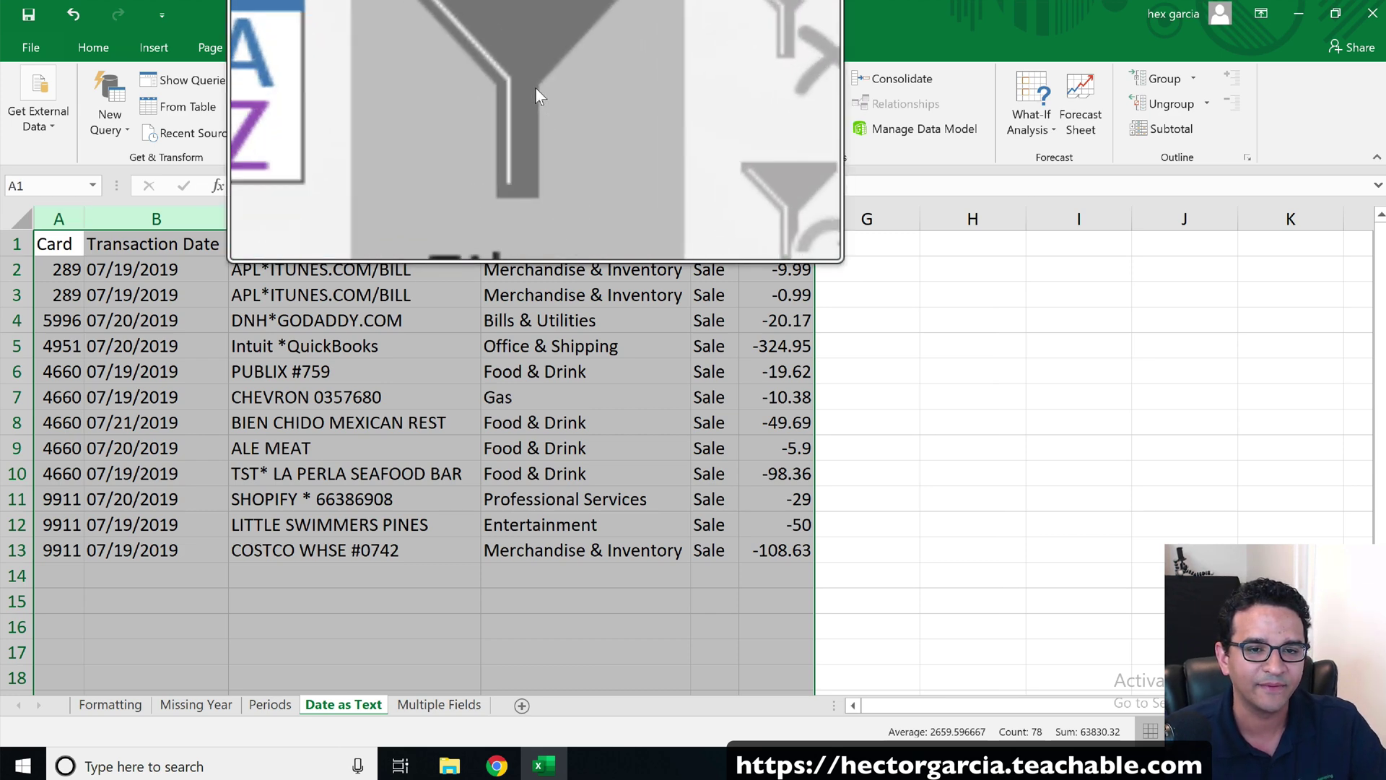
pyautogui.click(535, 86)
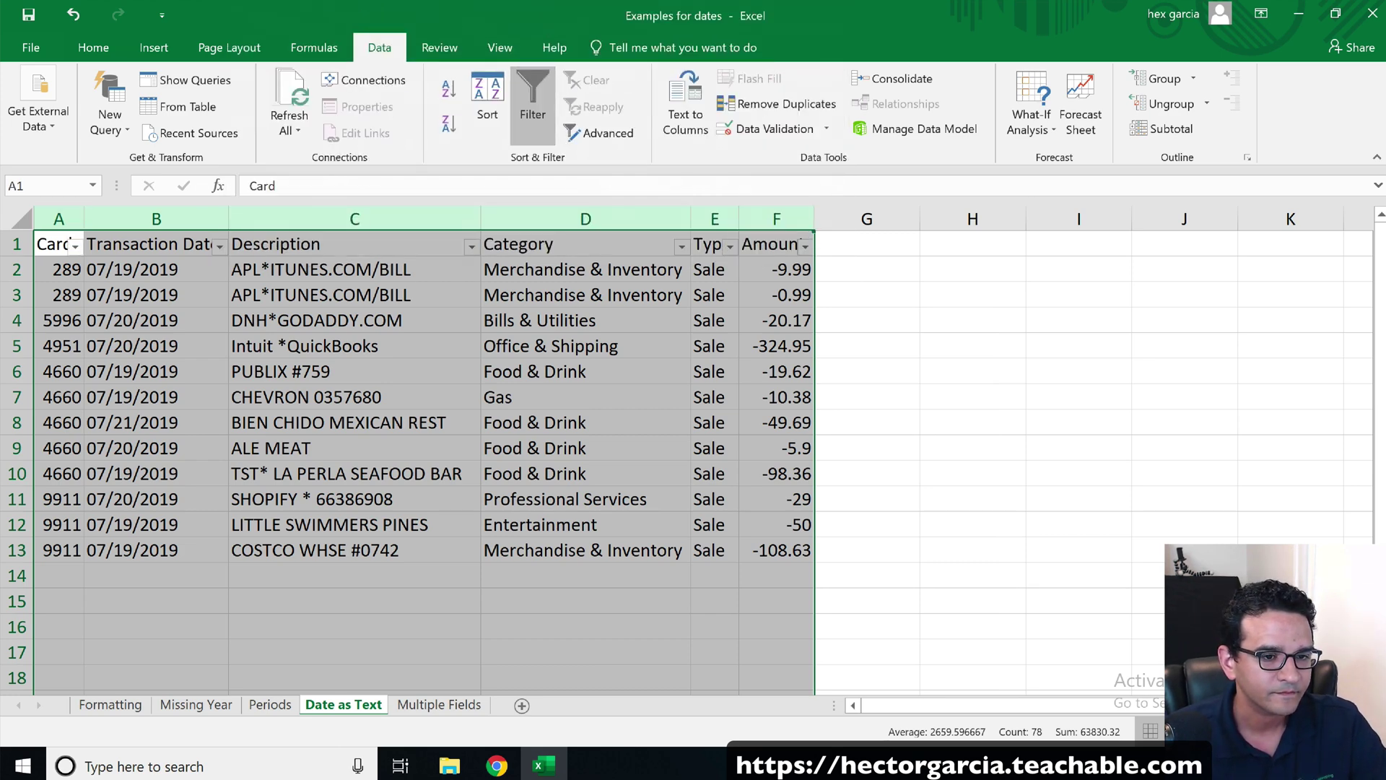
pyautogui.click(218, 247)
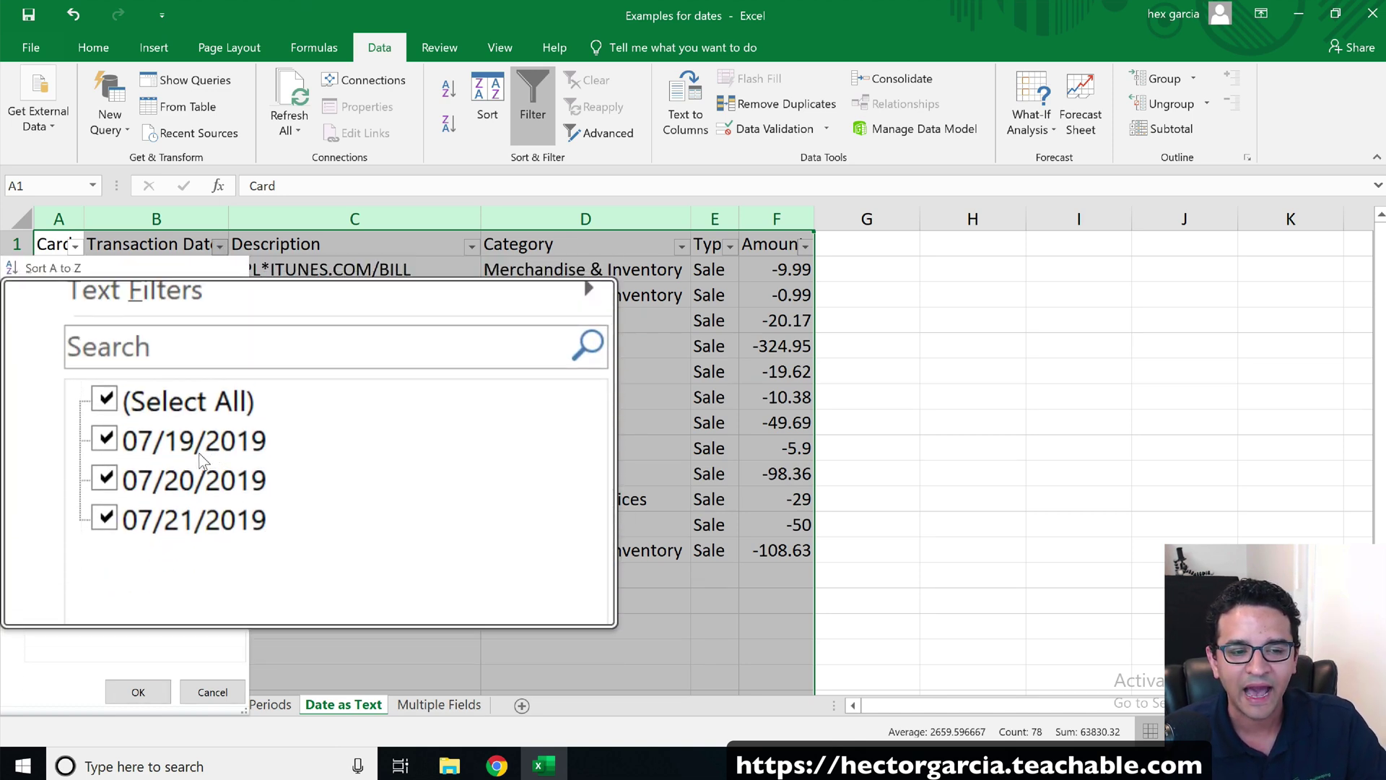
pyautogui.click(194, 691)
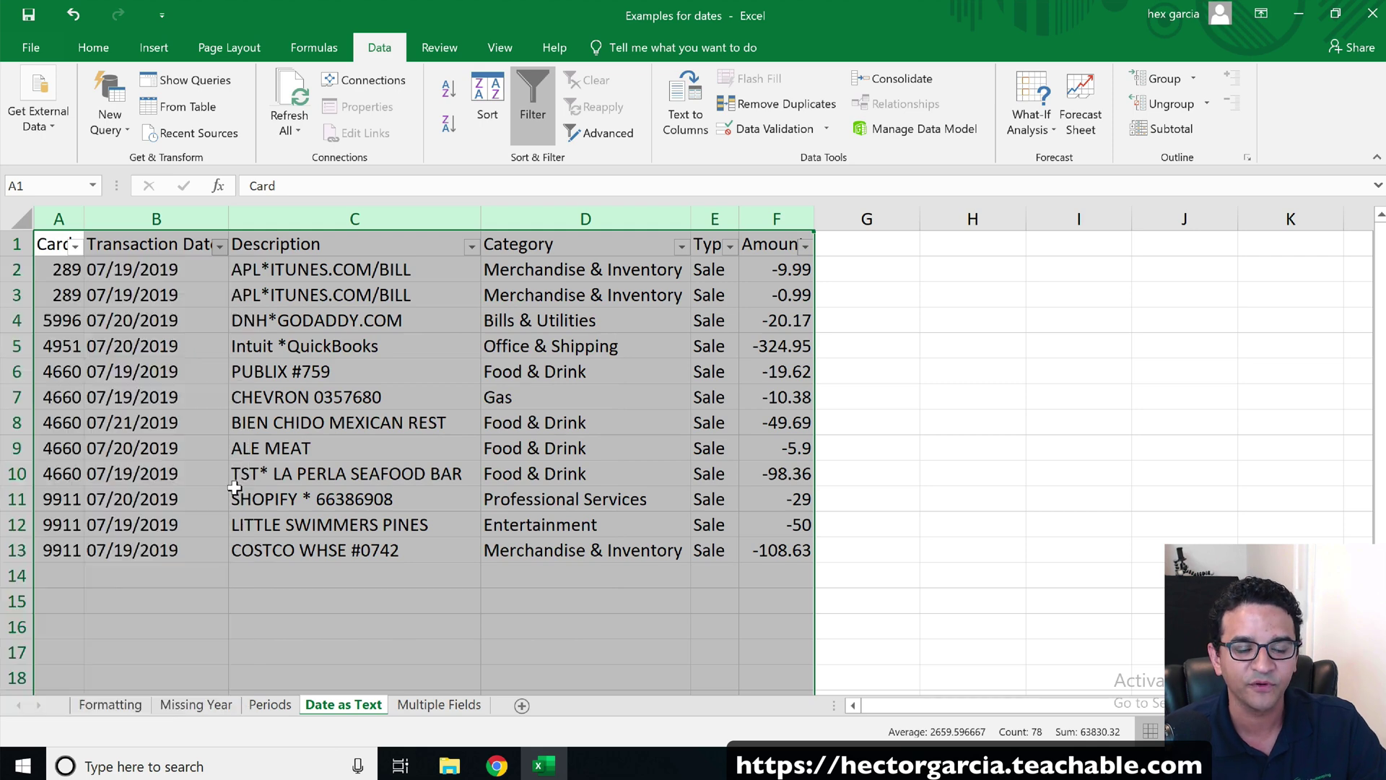
pyautogui.click(173, 341)
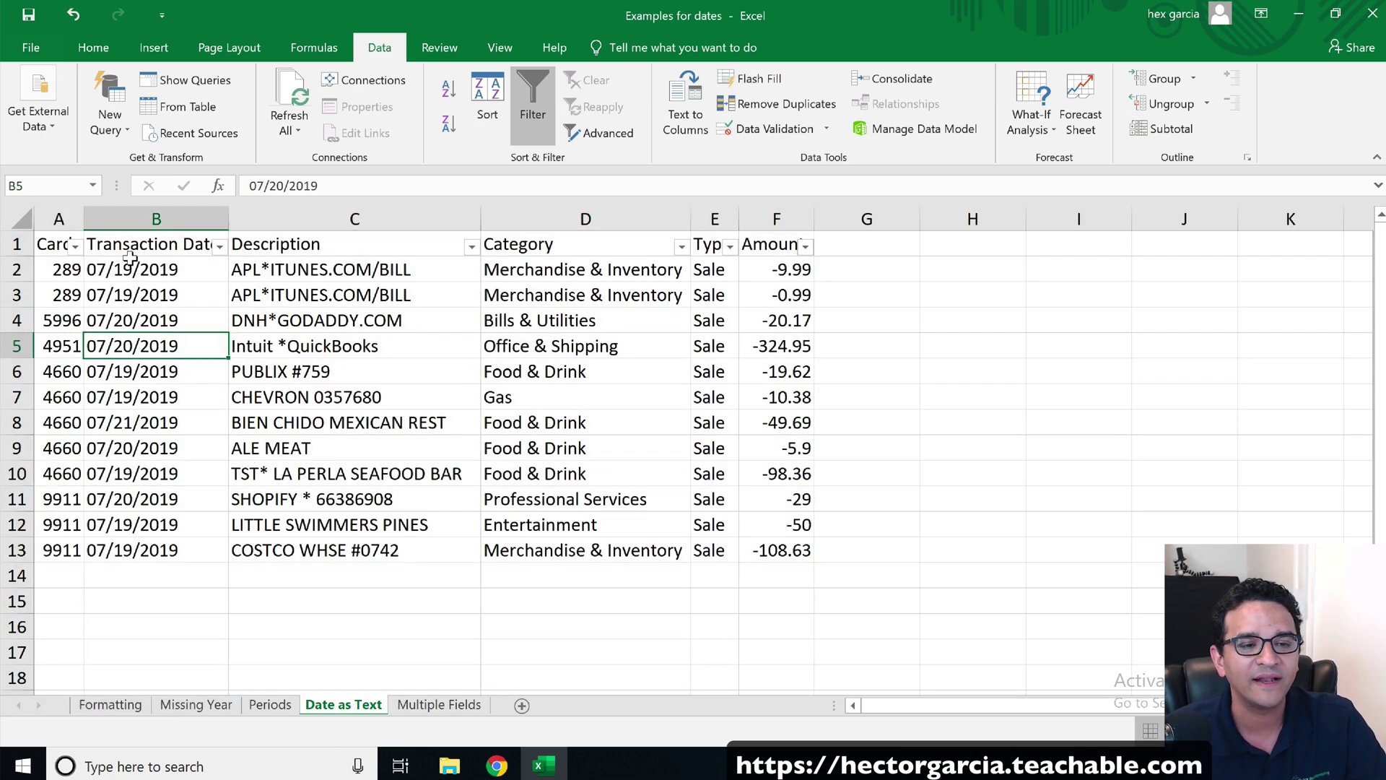
# Try re-entering the text date in cell B2 as it stands, and undo the entry
pyautogui.click(159, 265)
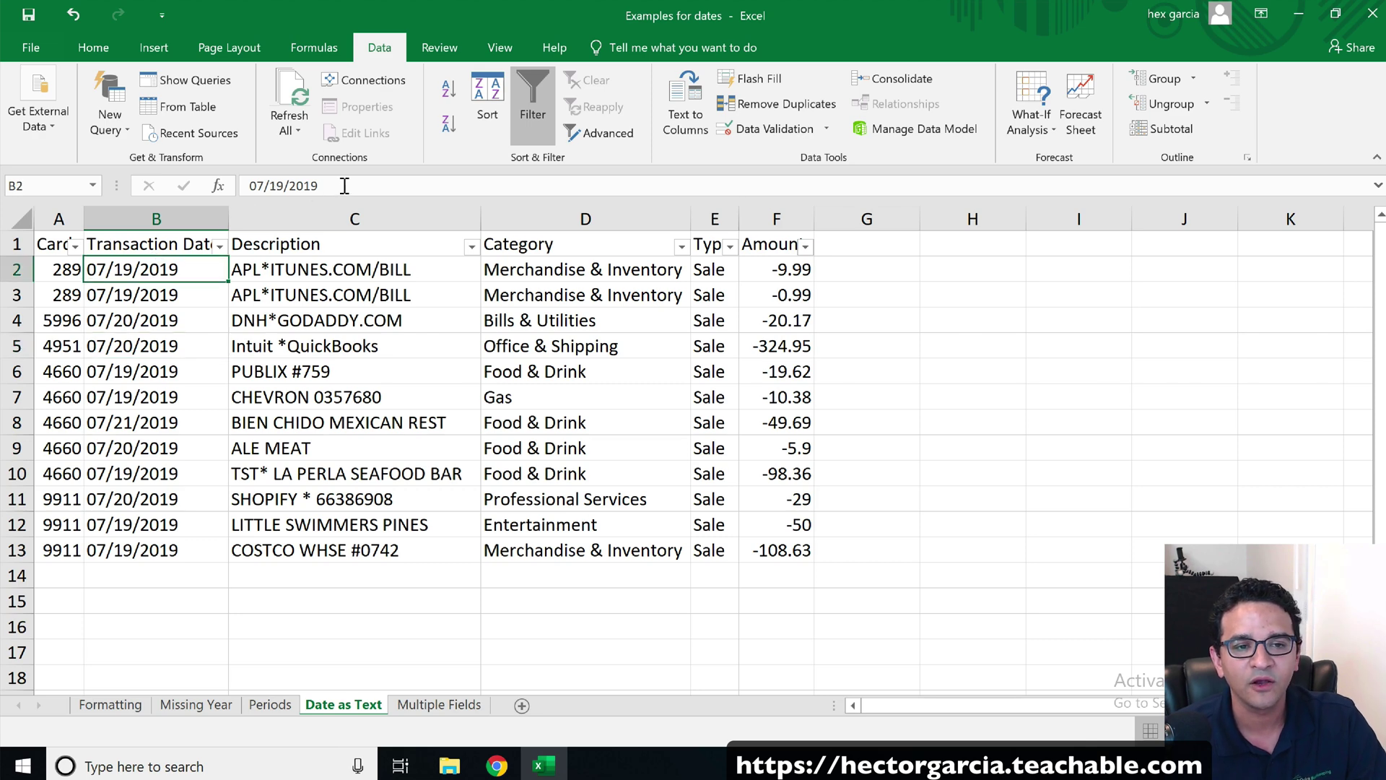
pyautogui.moveTo(331, 185); pyautogui.dragTo(218, 180)
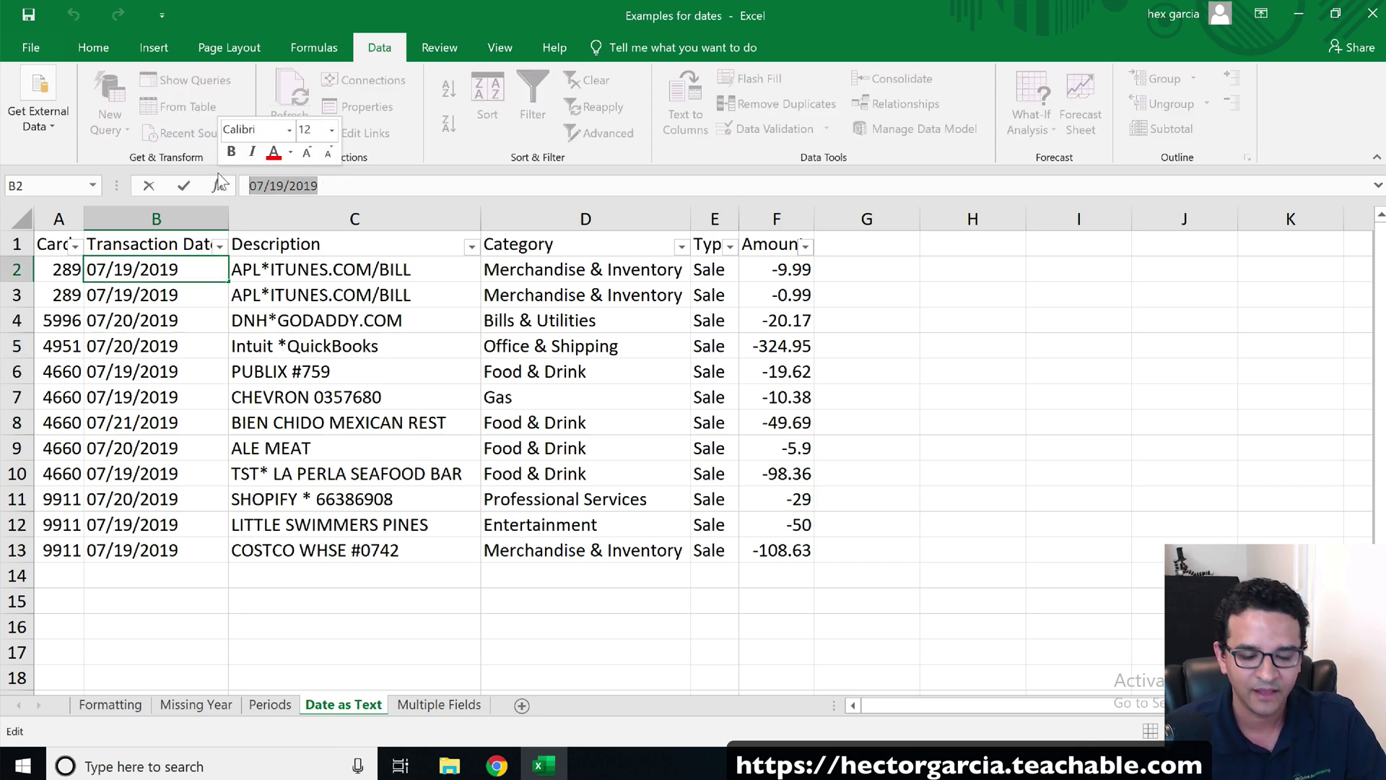
pyautogui.press('Return')
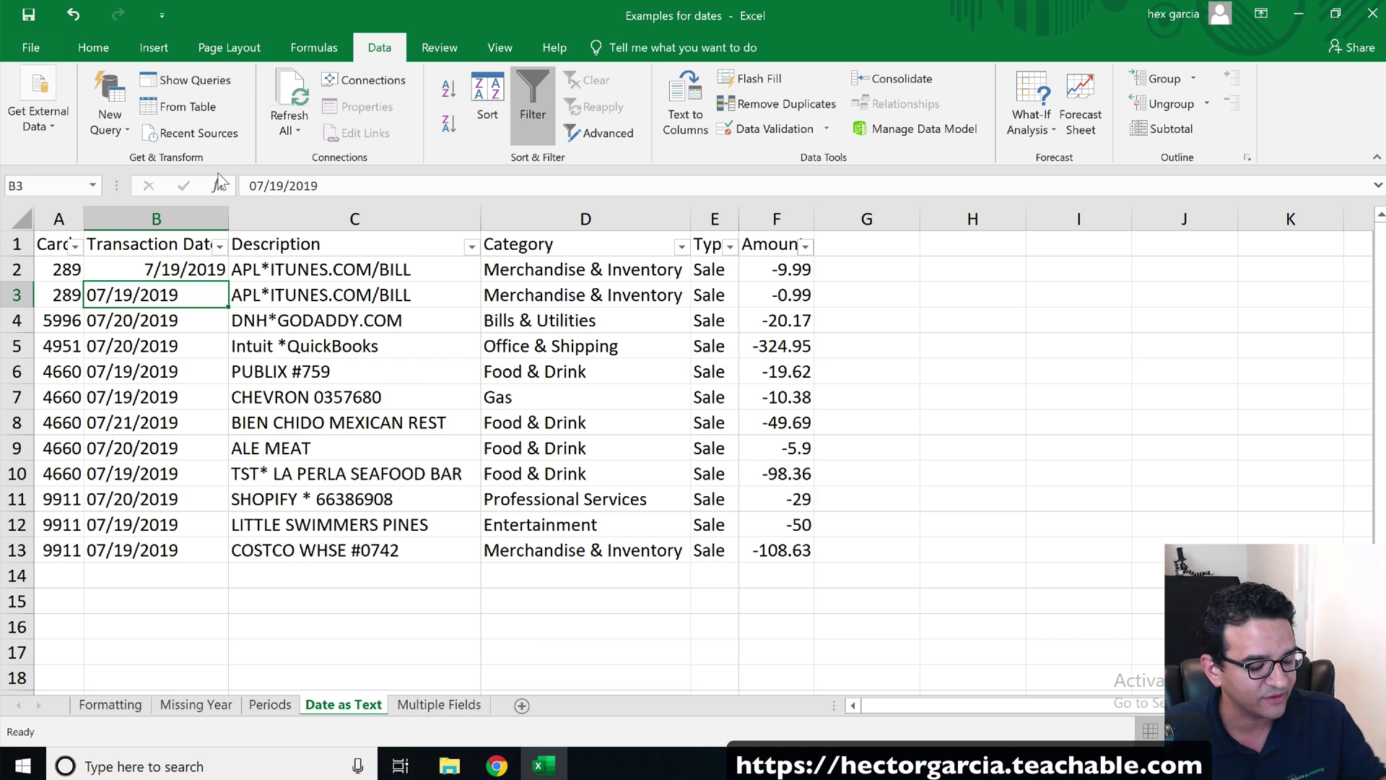
pyautogui.hotkey('ctrl', 'z')
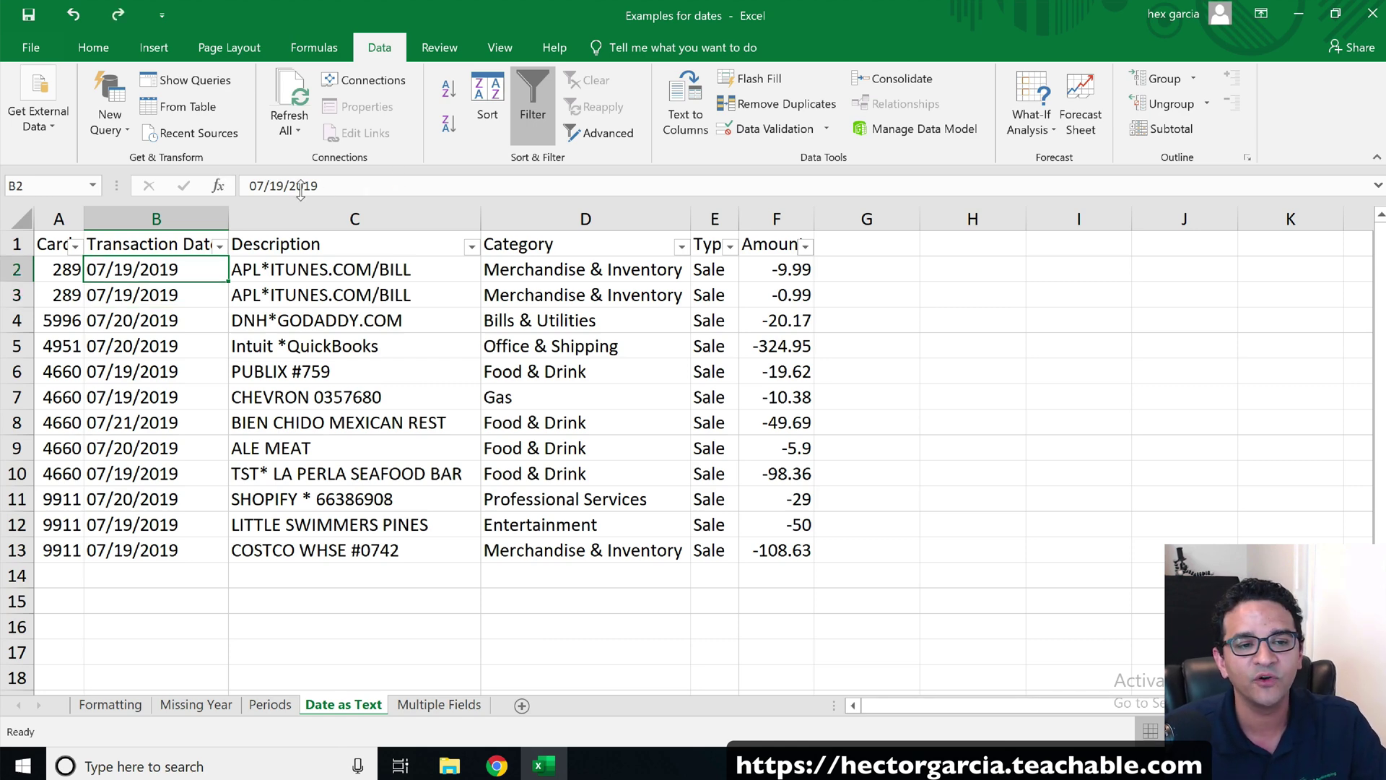
# Insert an empty column between Transaction Date and Description on the Date as Text sheet
pyautogui.click(274, 216)
pyautogui.rightClick(293, 219)
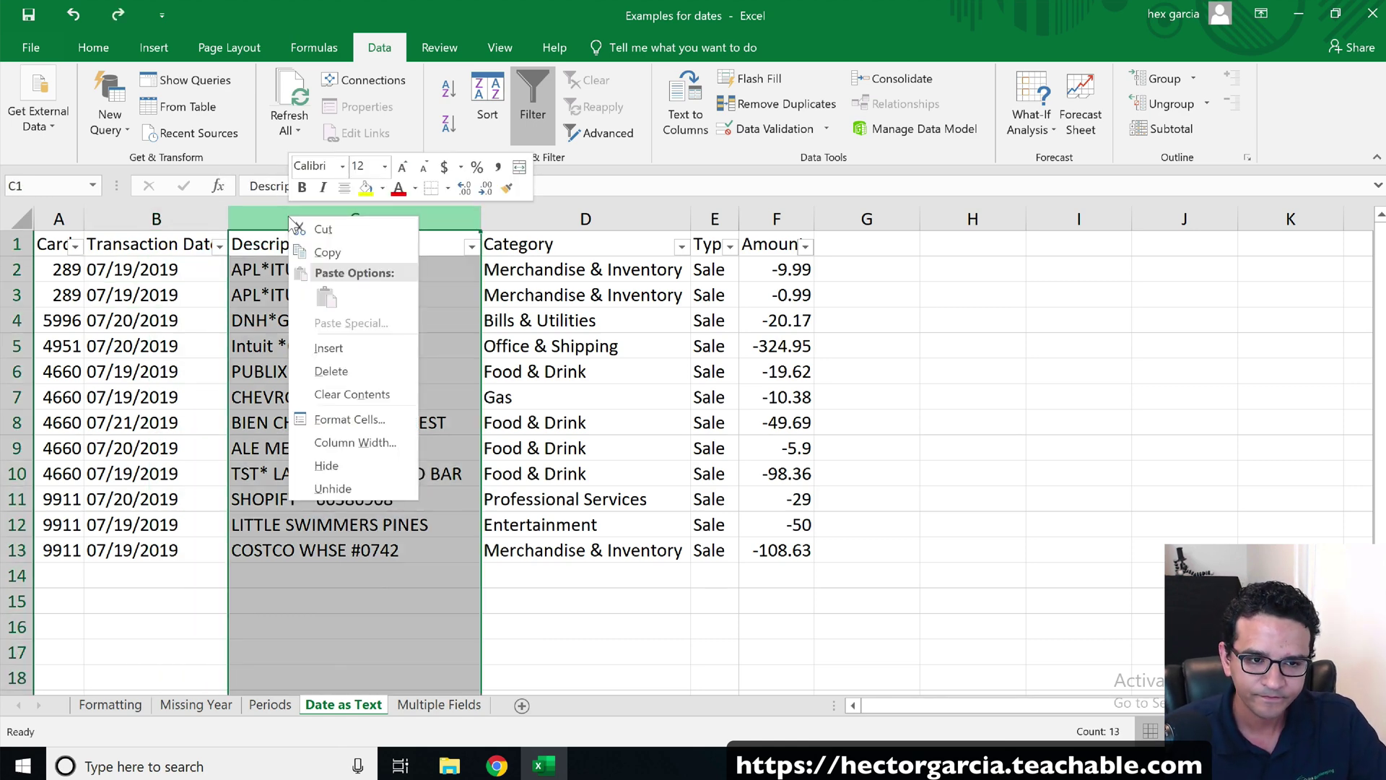
pyautogui.click(336, 348)
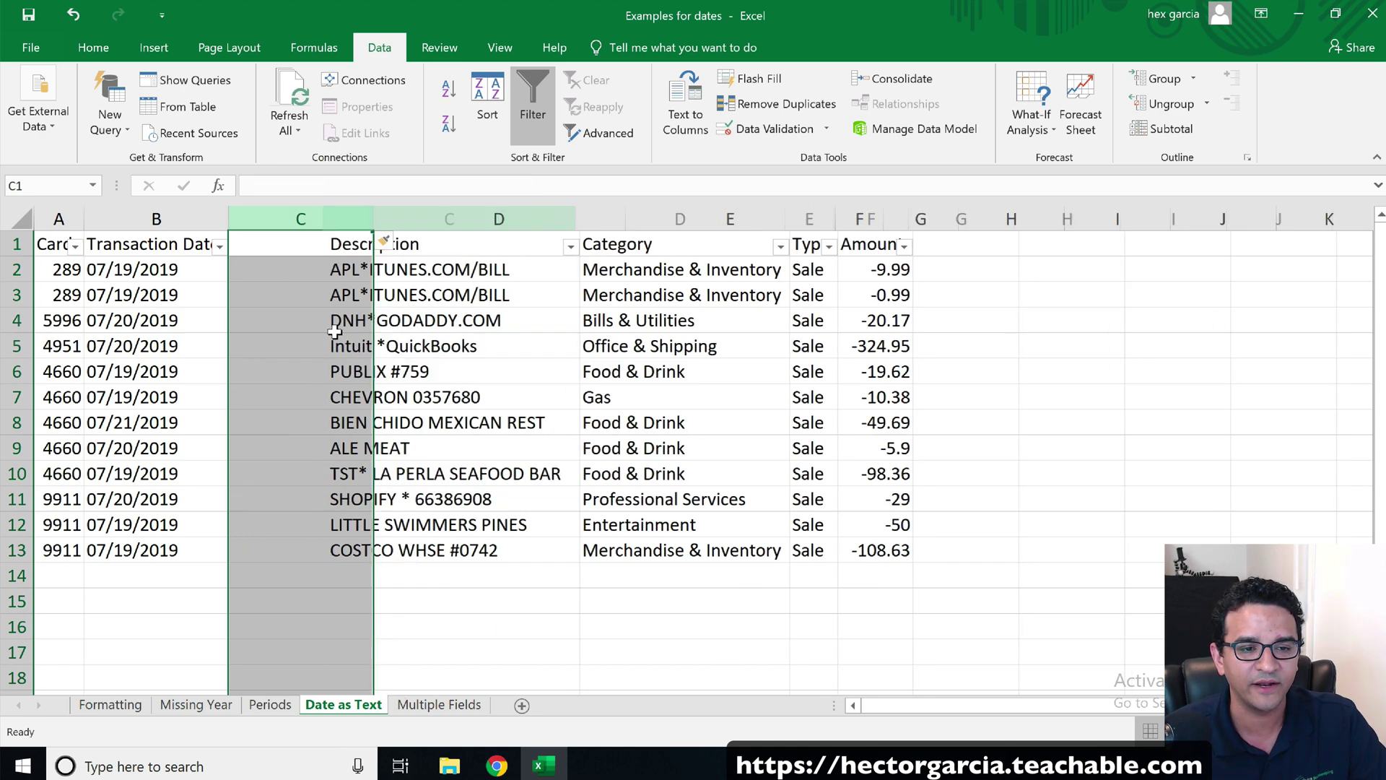
# Enter =B2*1 in cell C2, fill it down to row 13, and inspect the new column's filter list
pyautogui.click(317, 273)
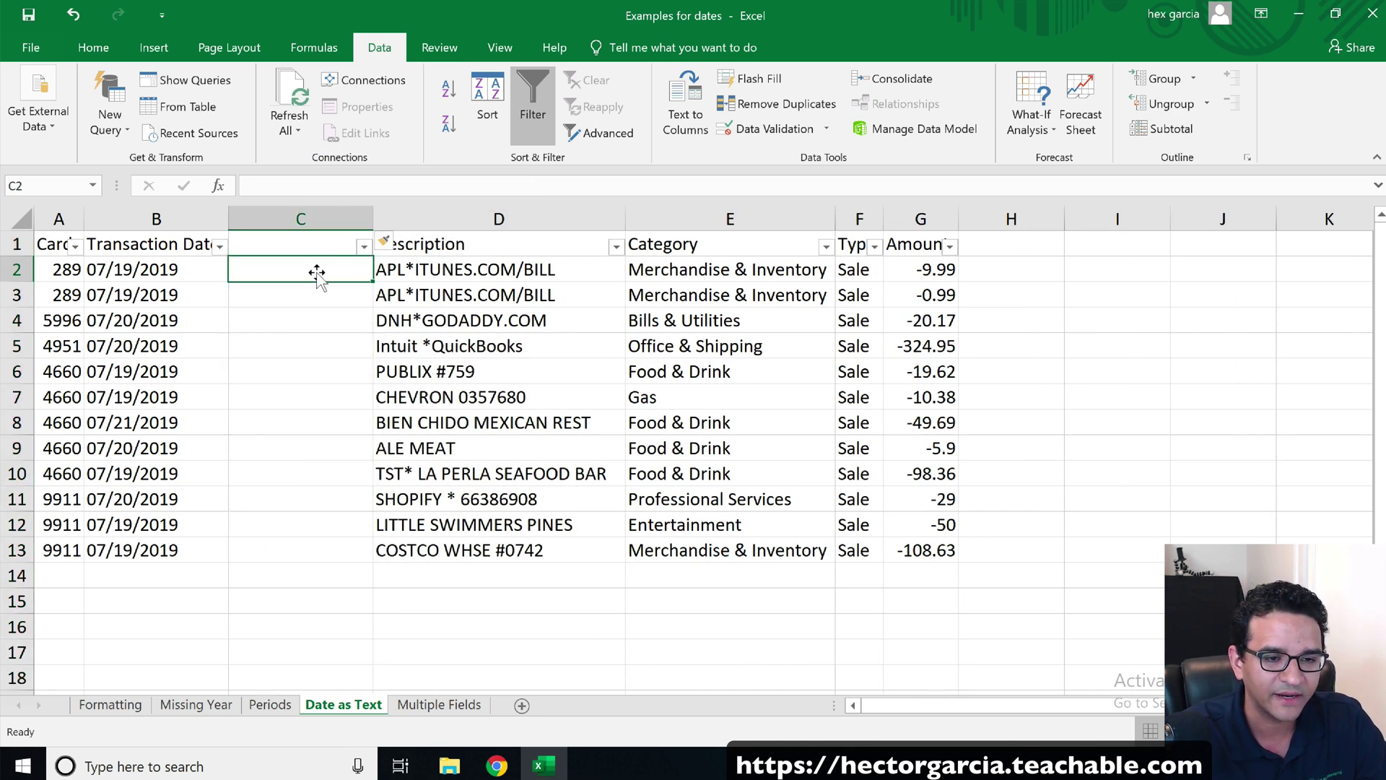
pyautogui.write('=')
pyautogui.click(121, 266)
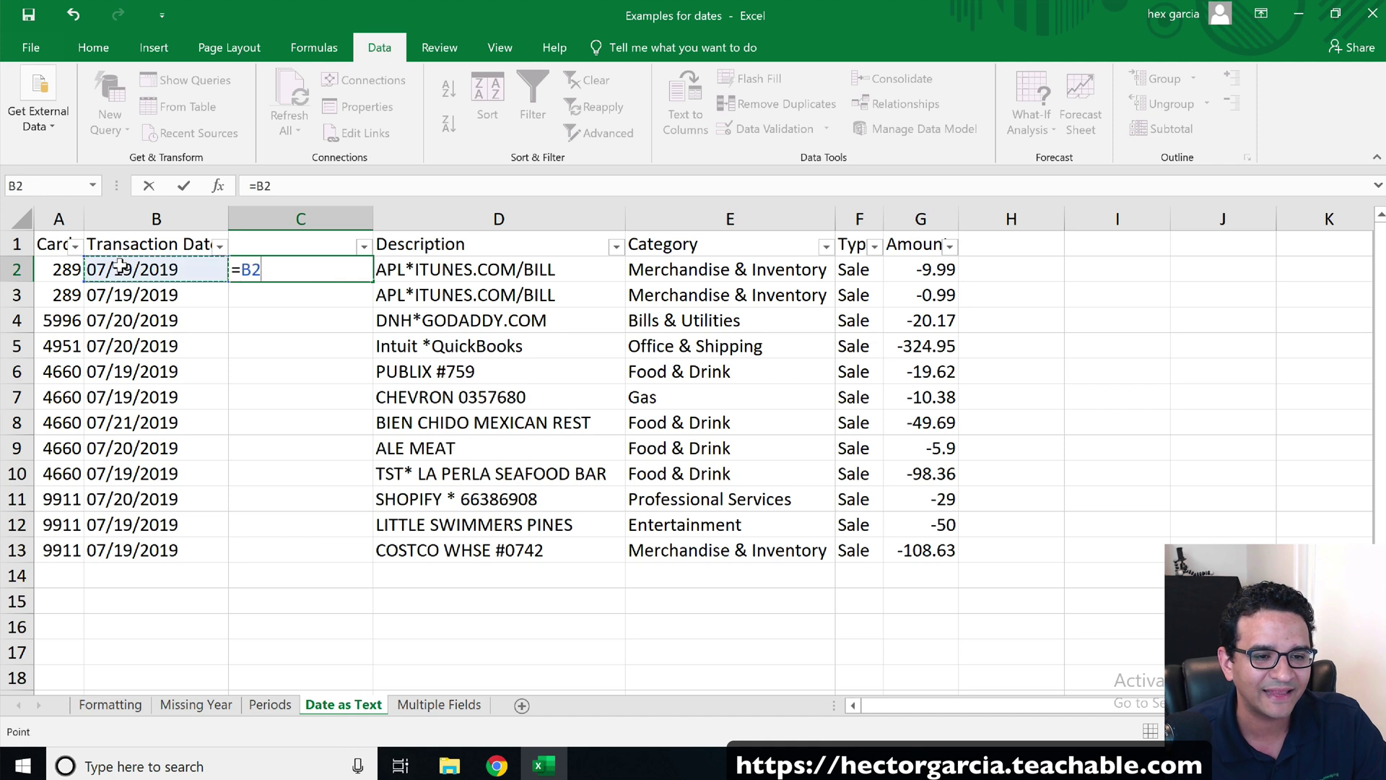
pyautogui.write('*')
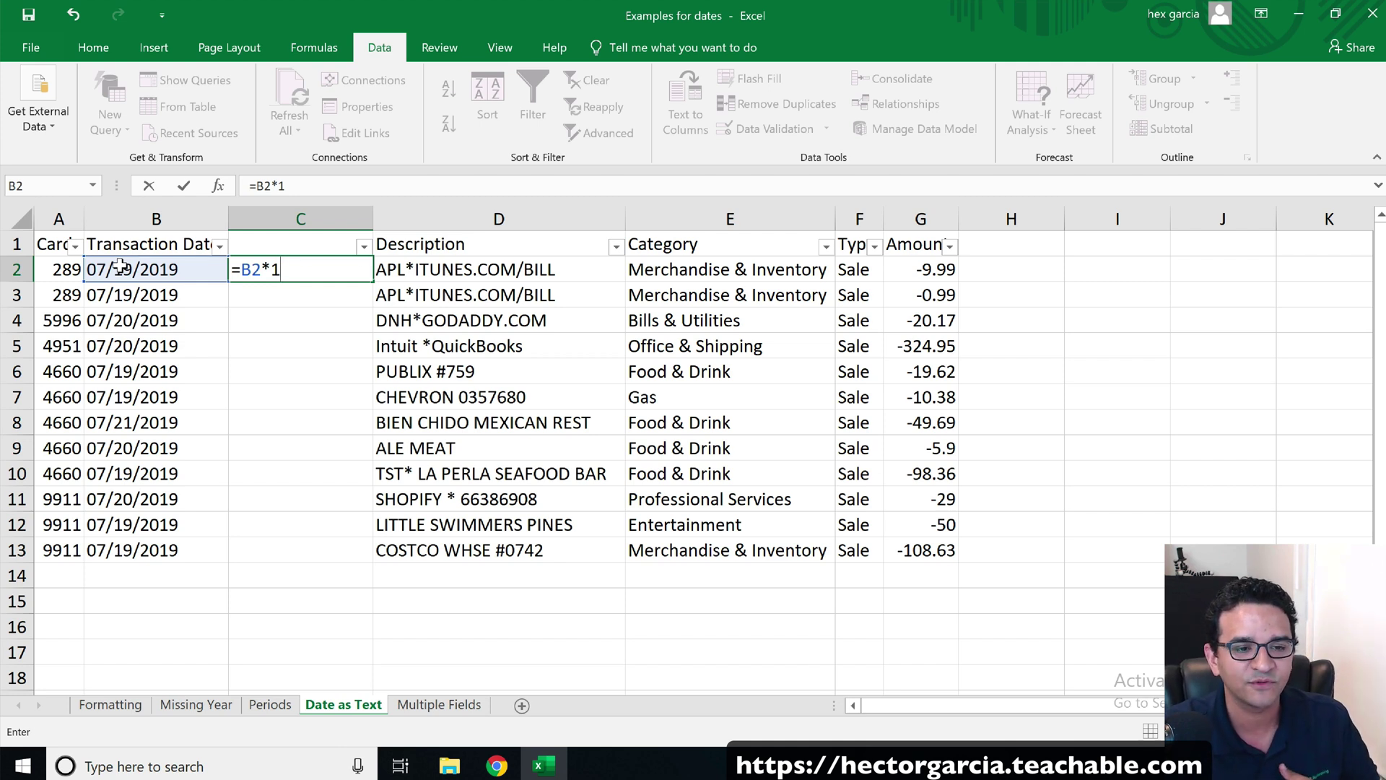
pyautogui.press('Return')
pyautogui.click(334, 260)
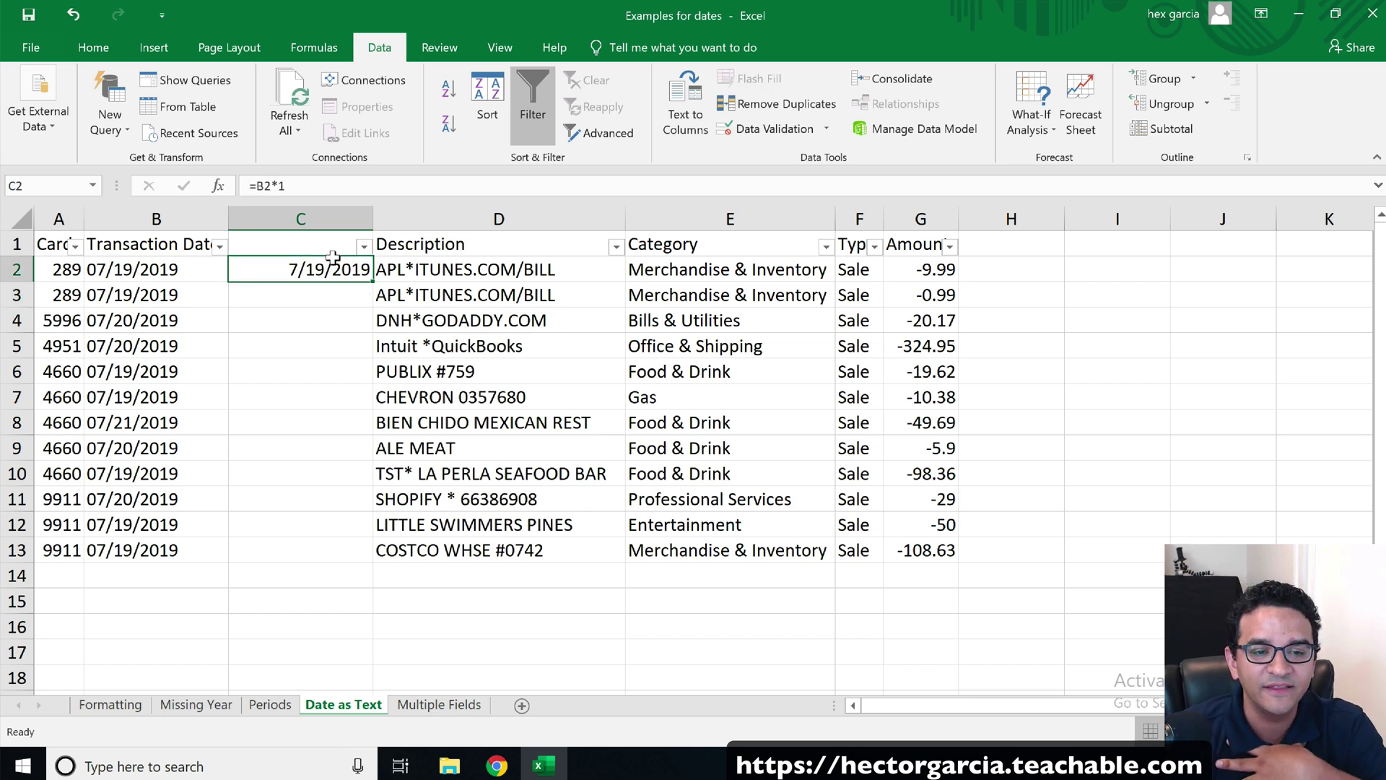
pyautogui.doubleClick(371, 281)
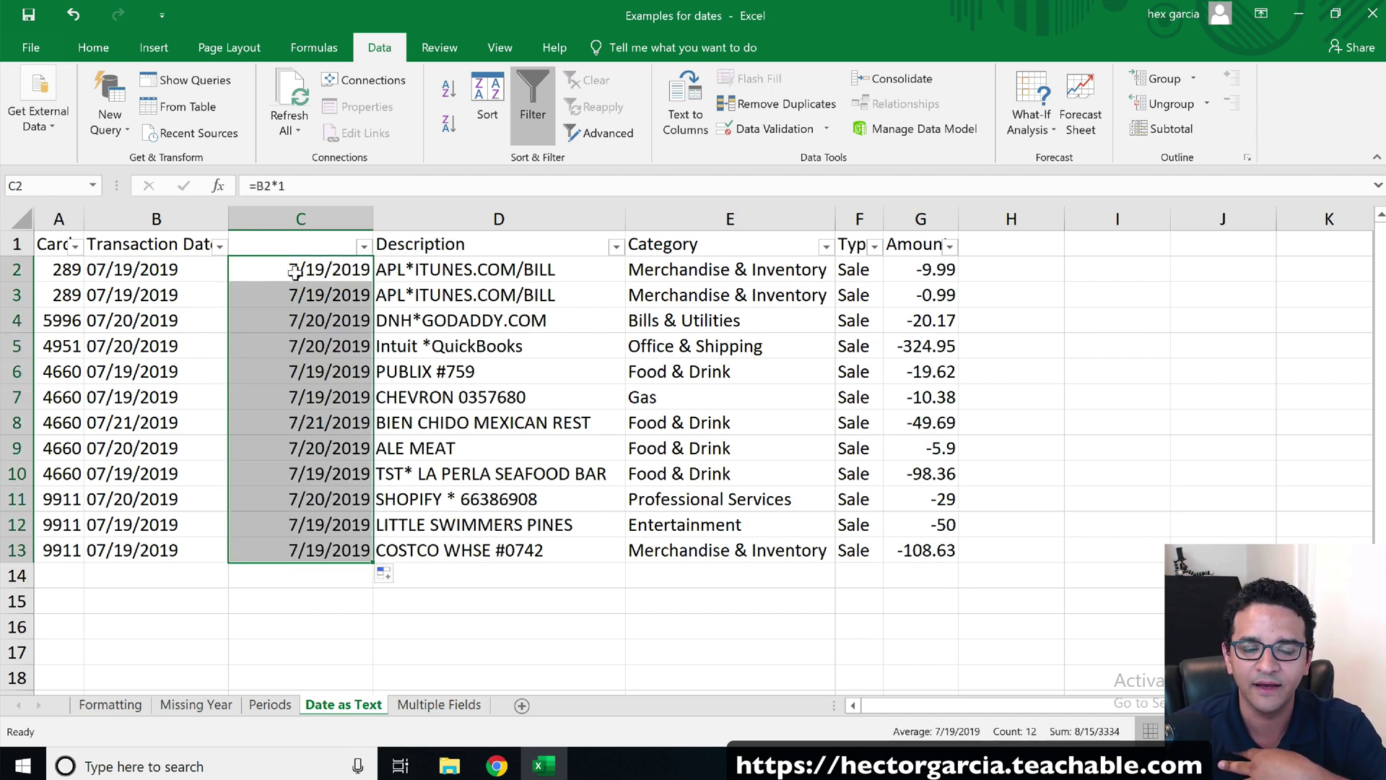
pyautogui.click(364, 246)
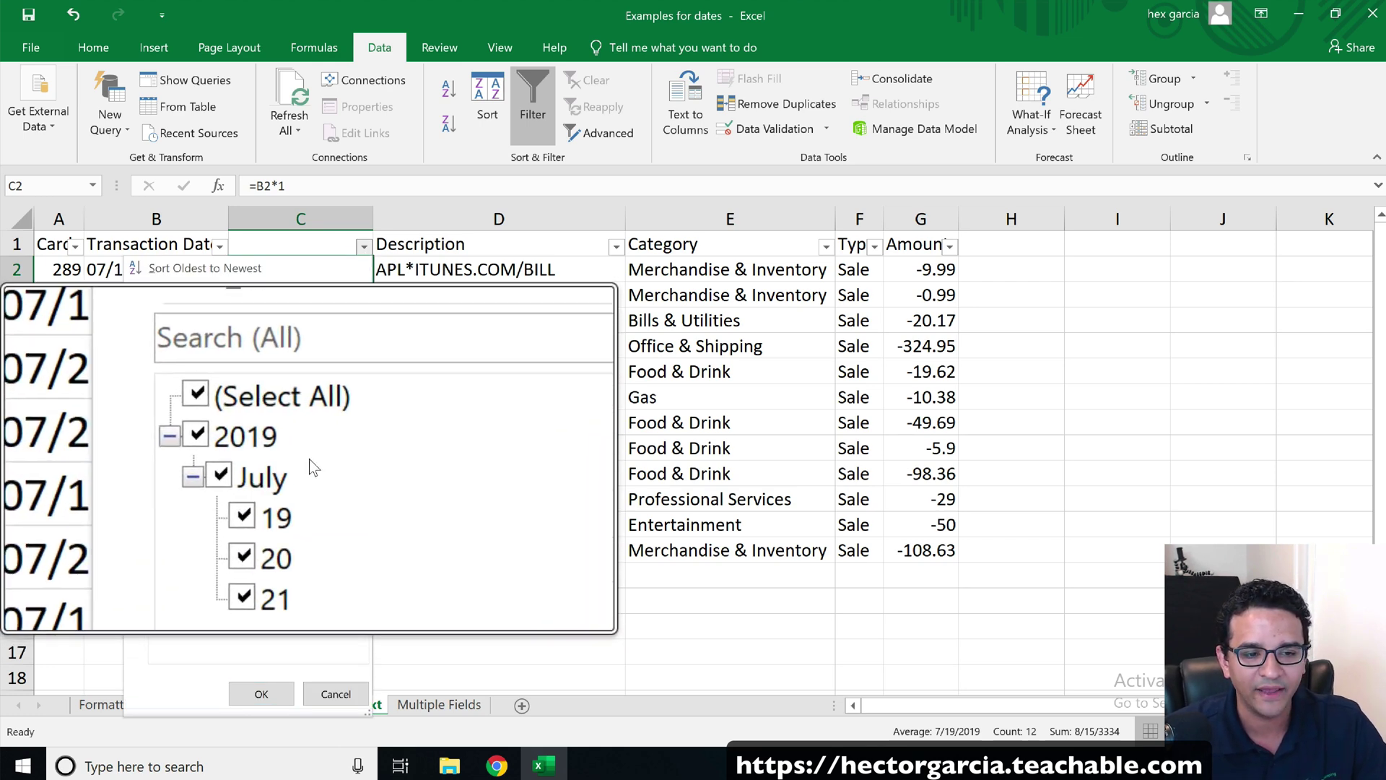
pyautogui.click(331, 694)
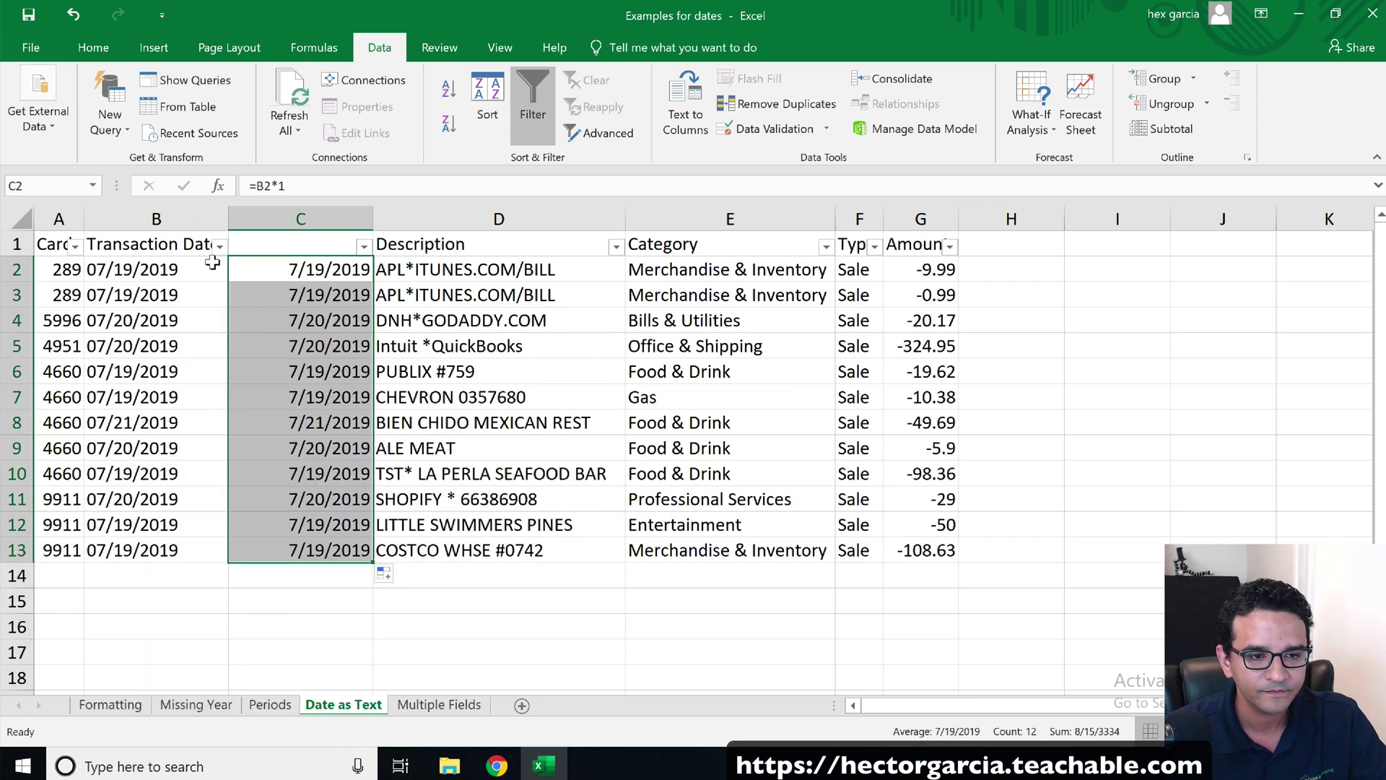
# Undo the formula fill, the =B2*1 formula and the insertion of the empty column
pyautogui.hotkey('ctrl', 'z')
pyautogui.hotkey('ctrl', 'z')
pyautogui.hotkey('ctrl', 'z')
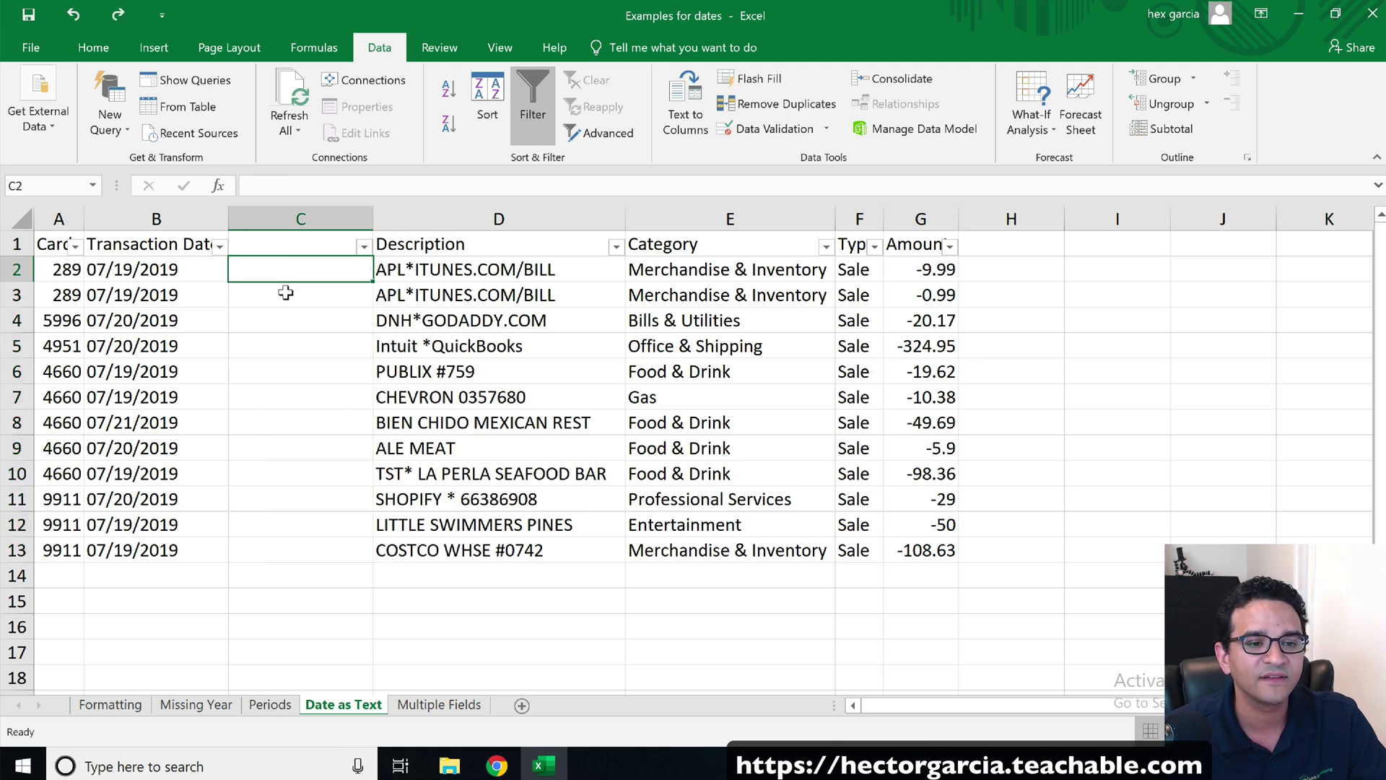
pyautogui.click(179, 269)
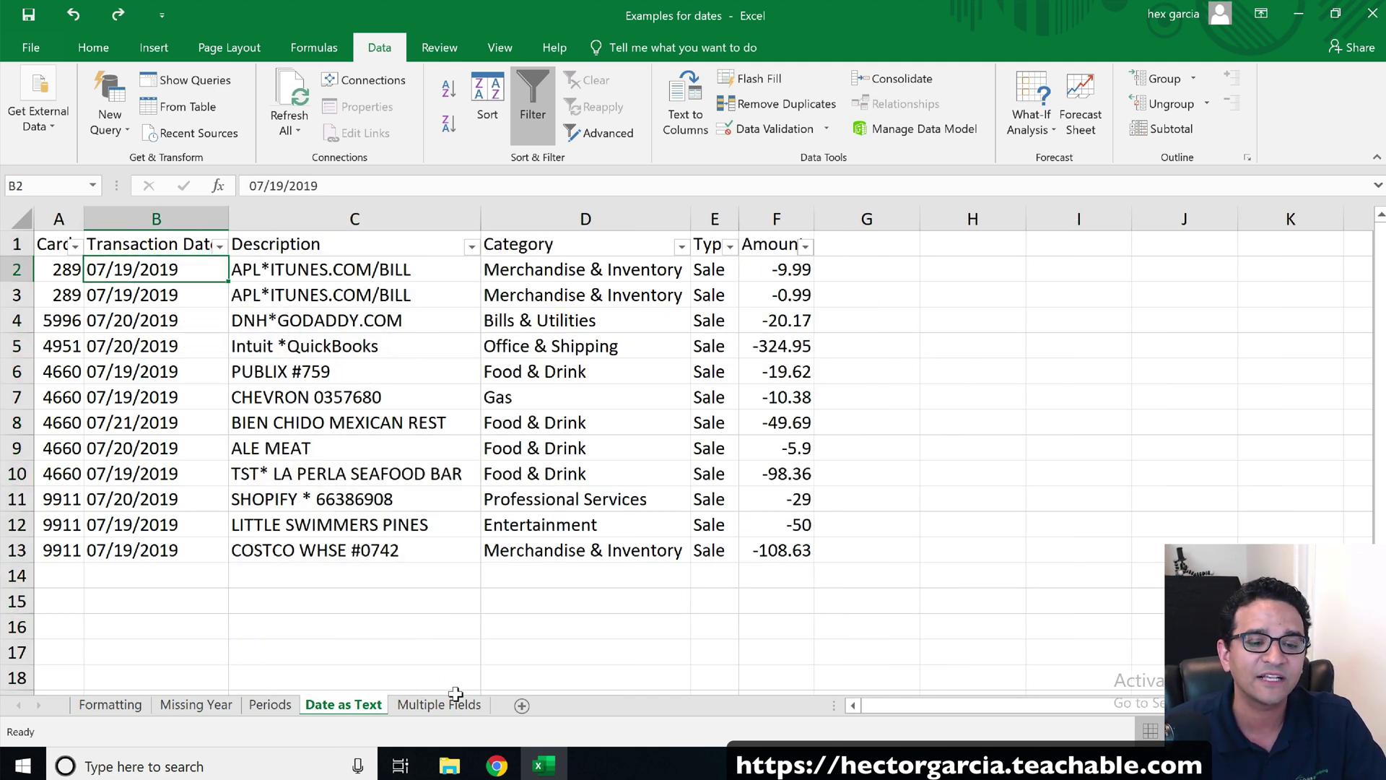
# Open the Multiple Fields sheet and examine its separate Month and Day columns
pyautogui.click(433, 708)
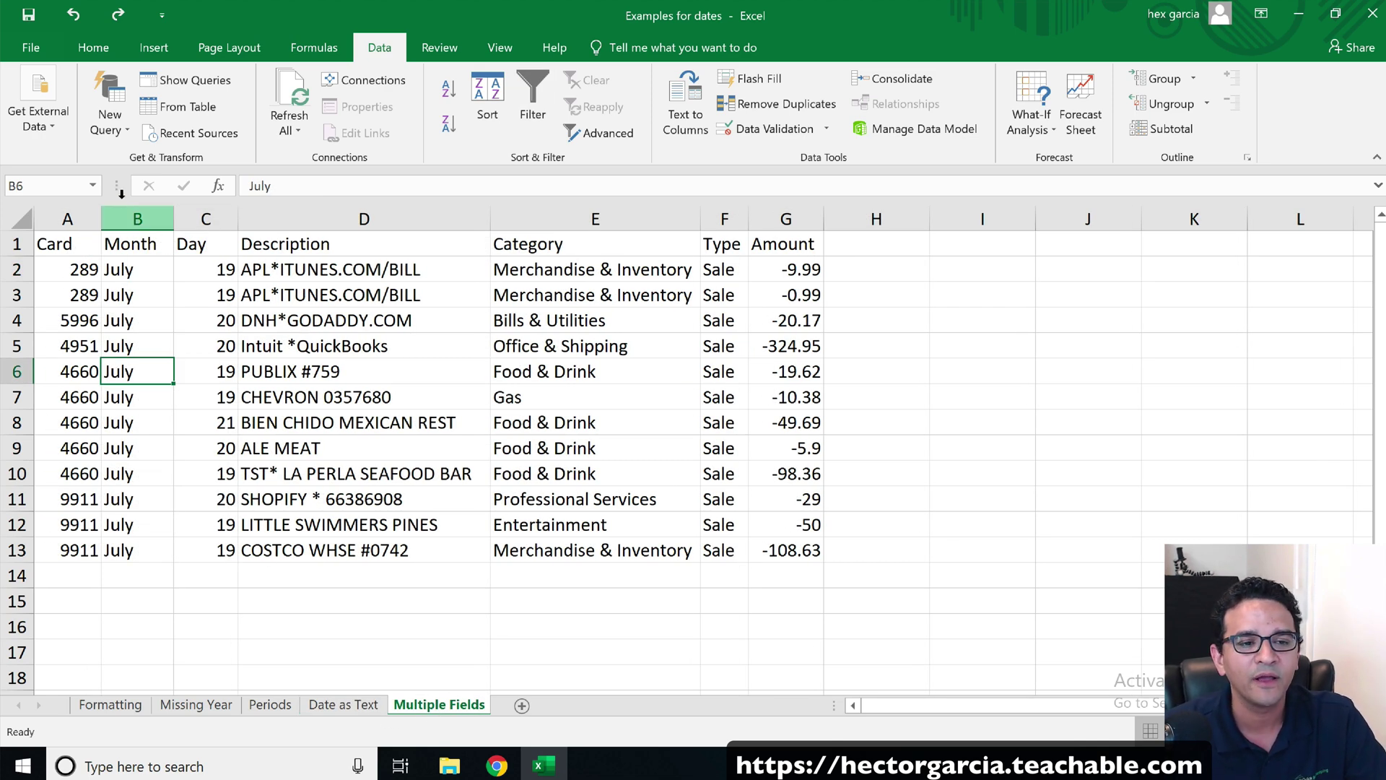
pyautogui.moveTo(121, 209); pyautogui.dragTo(198, 214)
pyautogui.click(296, 364)
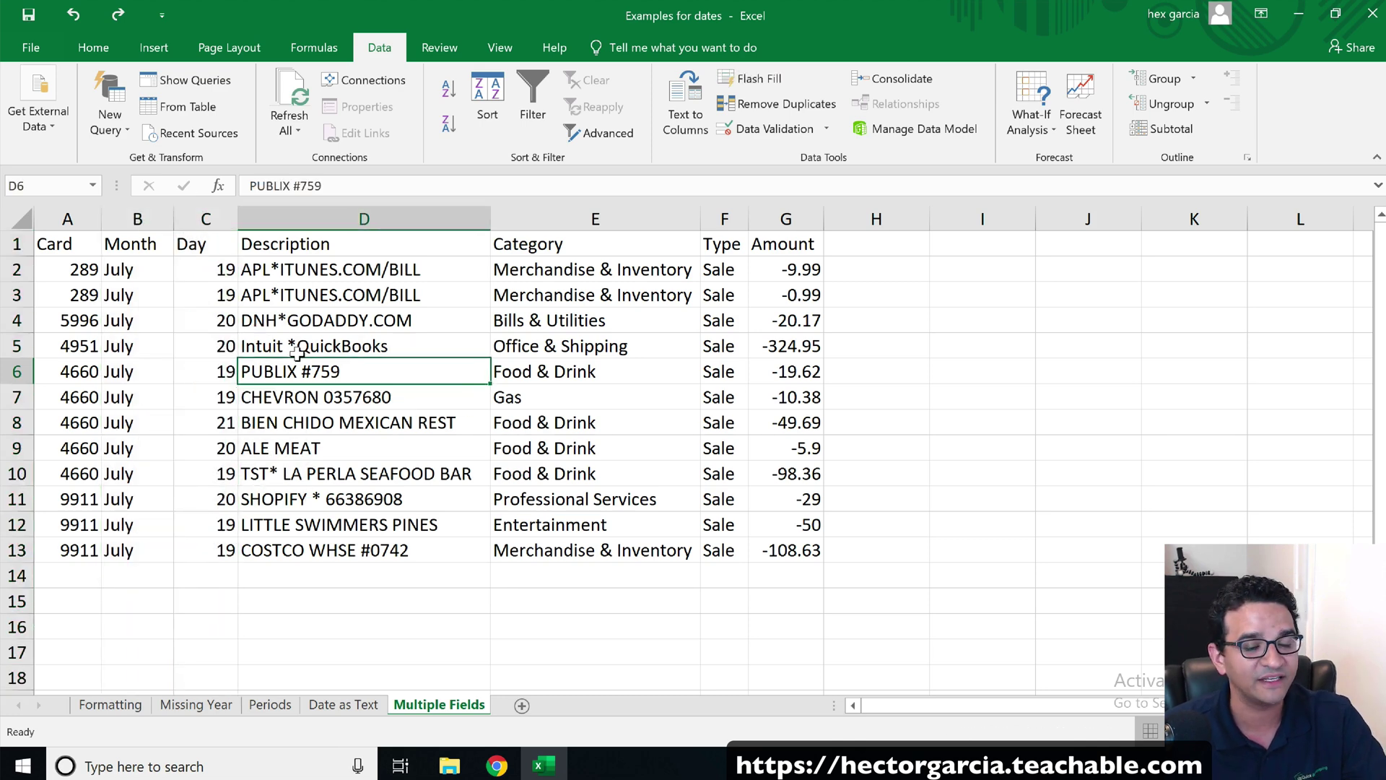
pyautogui.moveTo(138, 268); pyautogui.dragTo(137, 534)
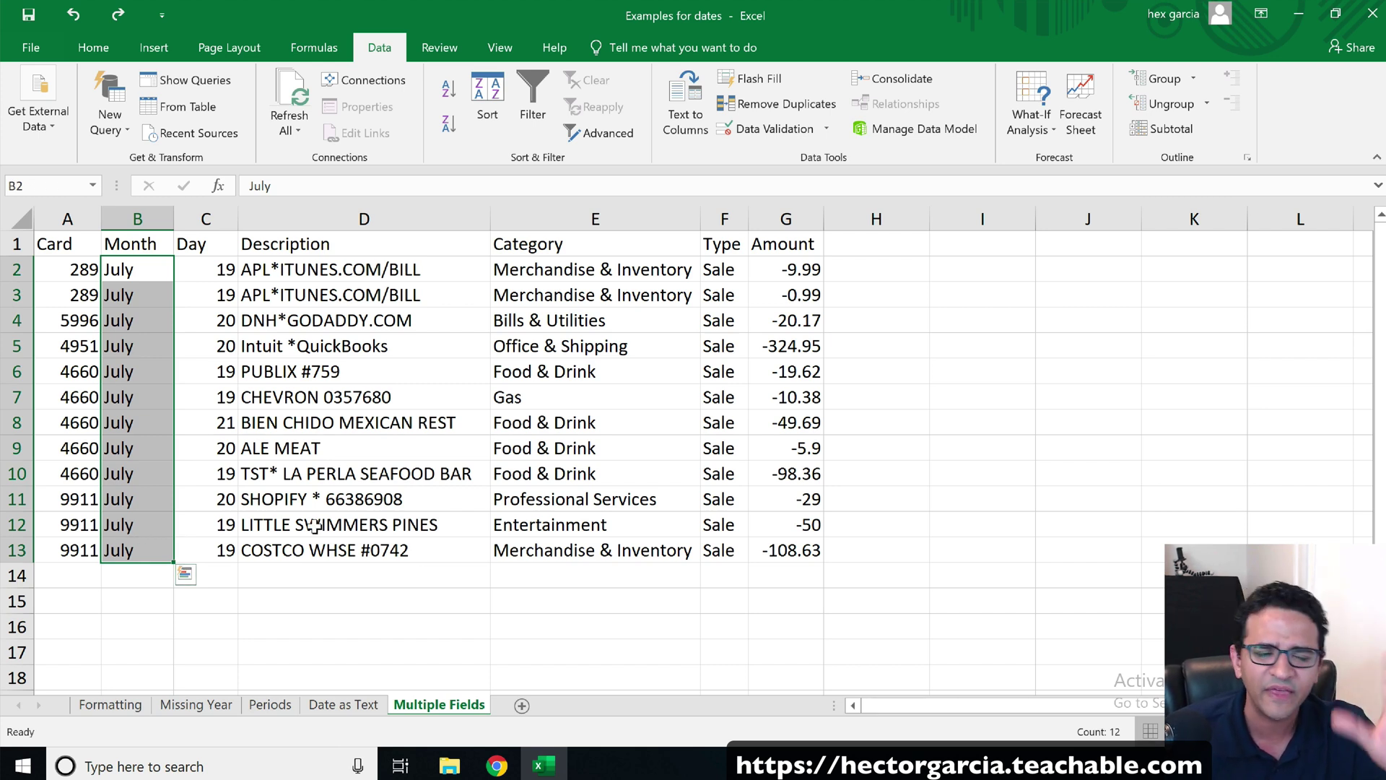
# Insert an empty column between Day and Description on the Multiple Fields sheet
pyautogui.click(282, 206)
pyautogui.rightClick(283, 209)
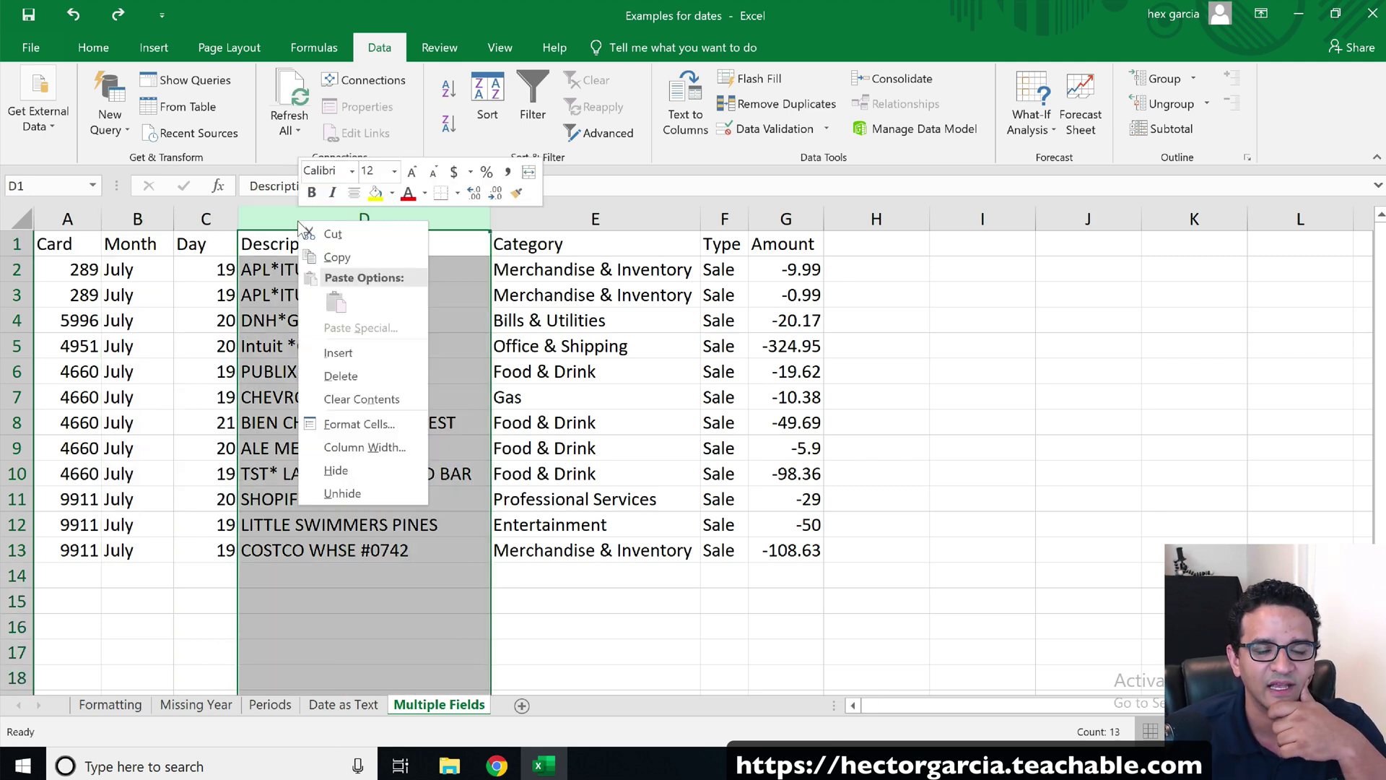
pyautogui.press('Escape')
pyautogui.hotkey('ctrl', '+')
pyautogui.click(348, 345)
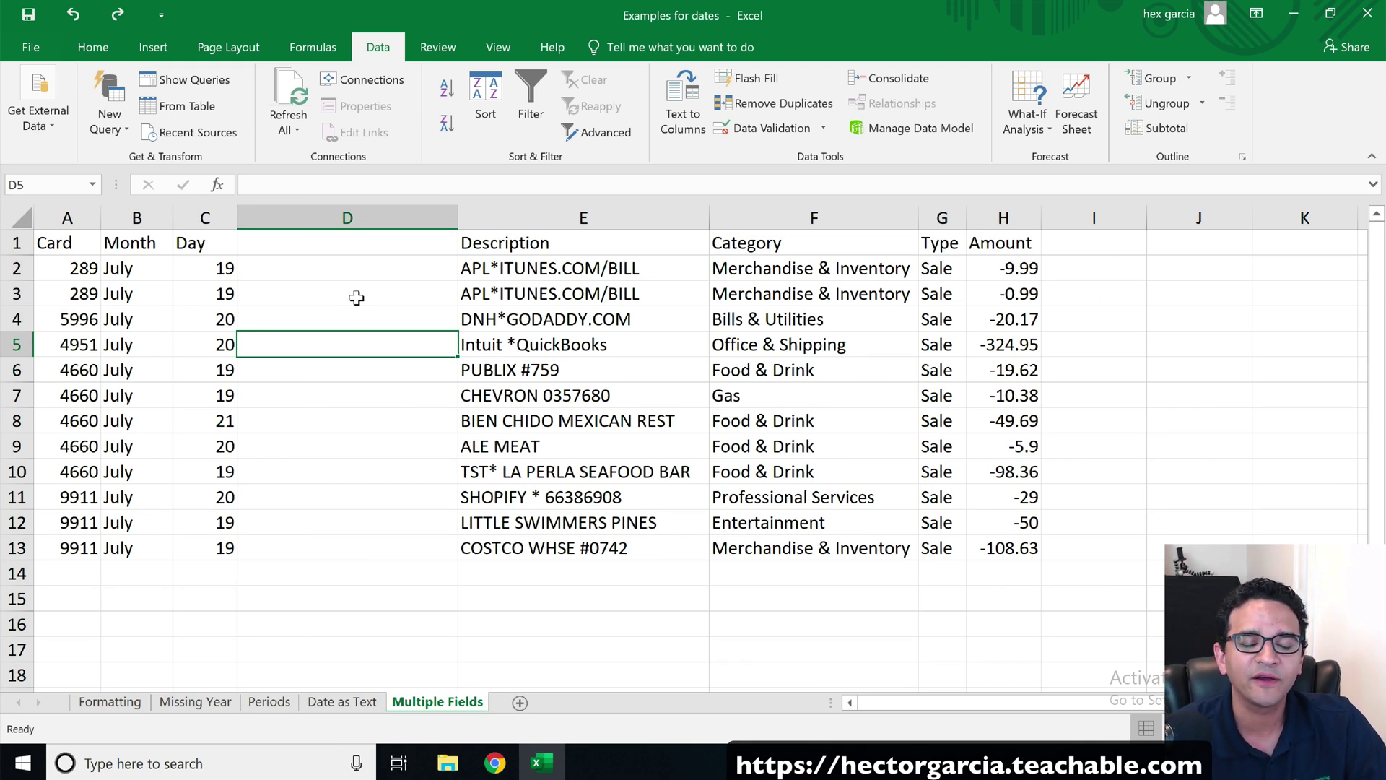
# Examine the month names in the Month column, starting from cell B2
pyautogui.click(136, 261)
pyautogui.hotkey('shift', 'Down')
pyautogui.hotkey('shift', 'Down')
pyautogui.hotkey('shift', 'Down')
pyautogui.hotkey('shift', 'Down')
pyautogui.hotkey('shift', 'Down')
pyautogui.hotkey('shift', 'Down')
pyautogui.hotkey('shift', 'Down')
pyautogui.hotkey('shift', 'Down')
pyautogui.hotkey('shift', 'Down')
pyautogui.hotkey('shift', 'Down')
pyautogui.hotkey('shift', 'Down')
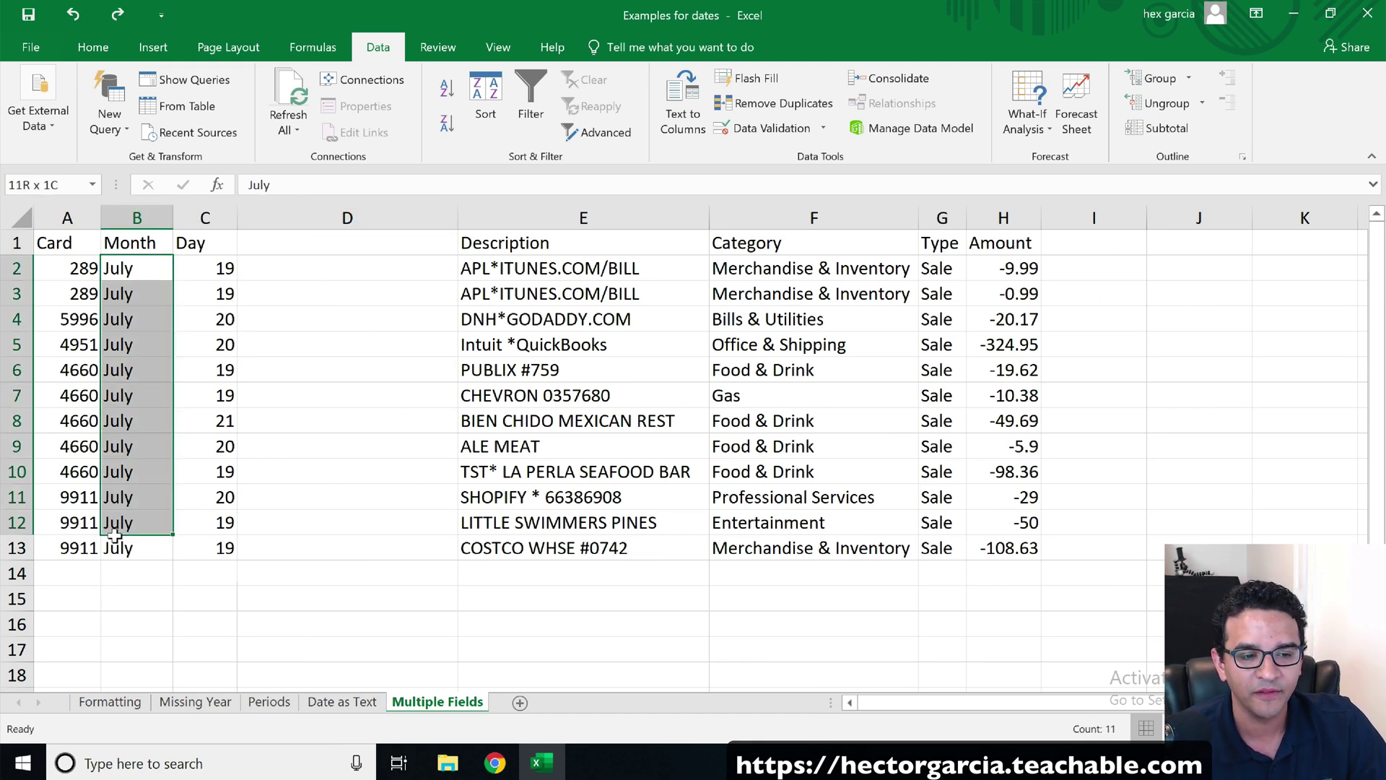
# Enter the formula =MONTH(B2&1) in cell D2 to turn the month name into a number
pyautogui.click(357, 269)
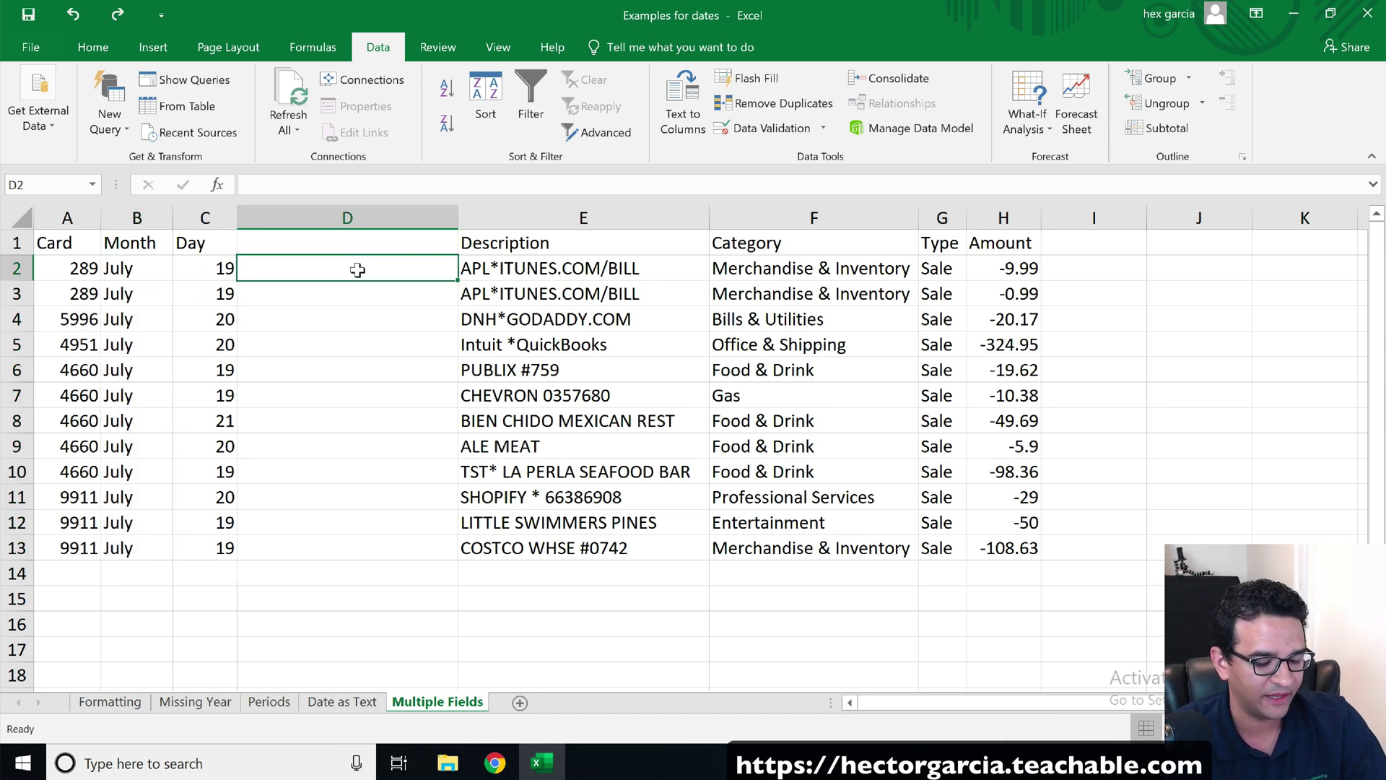
pyautogui.write('=month')
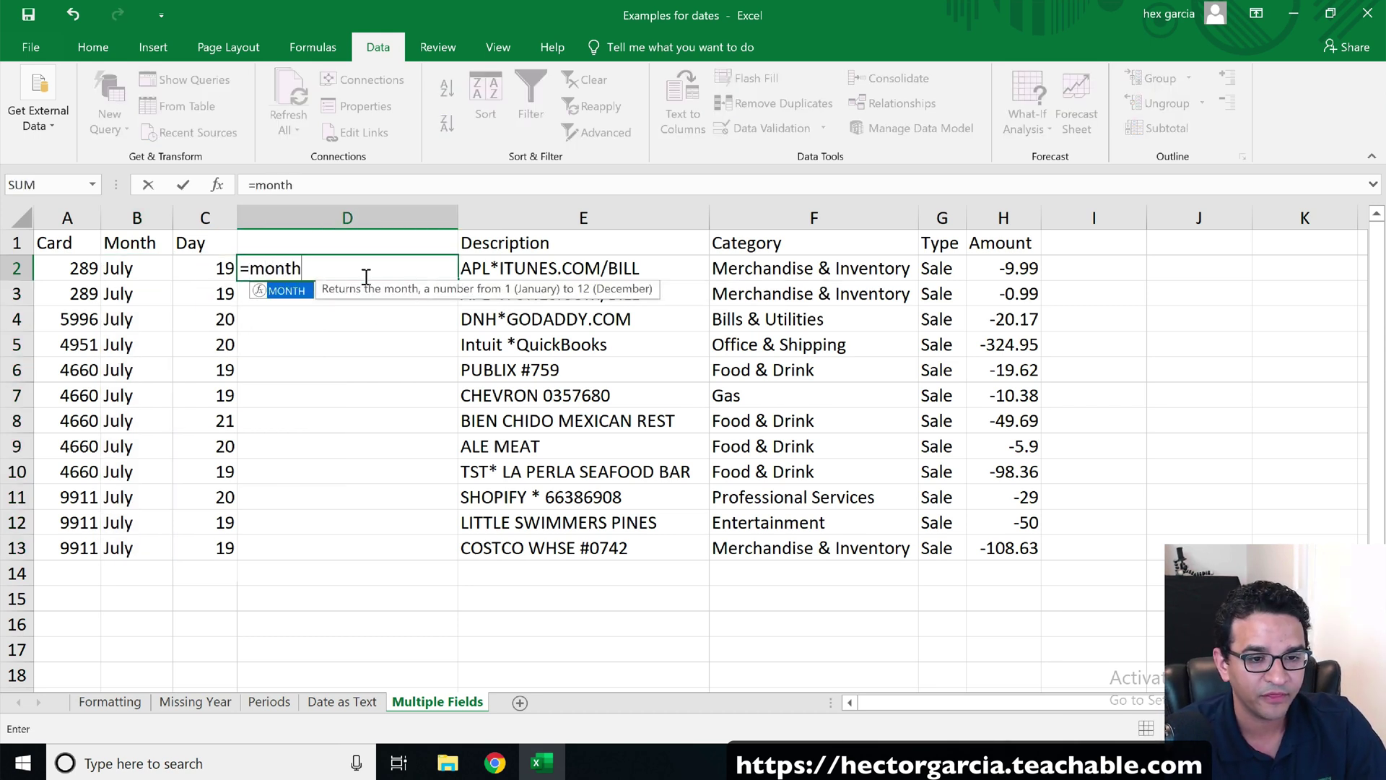
pyautogui.write('(')
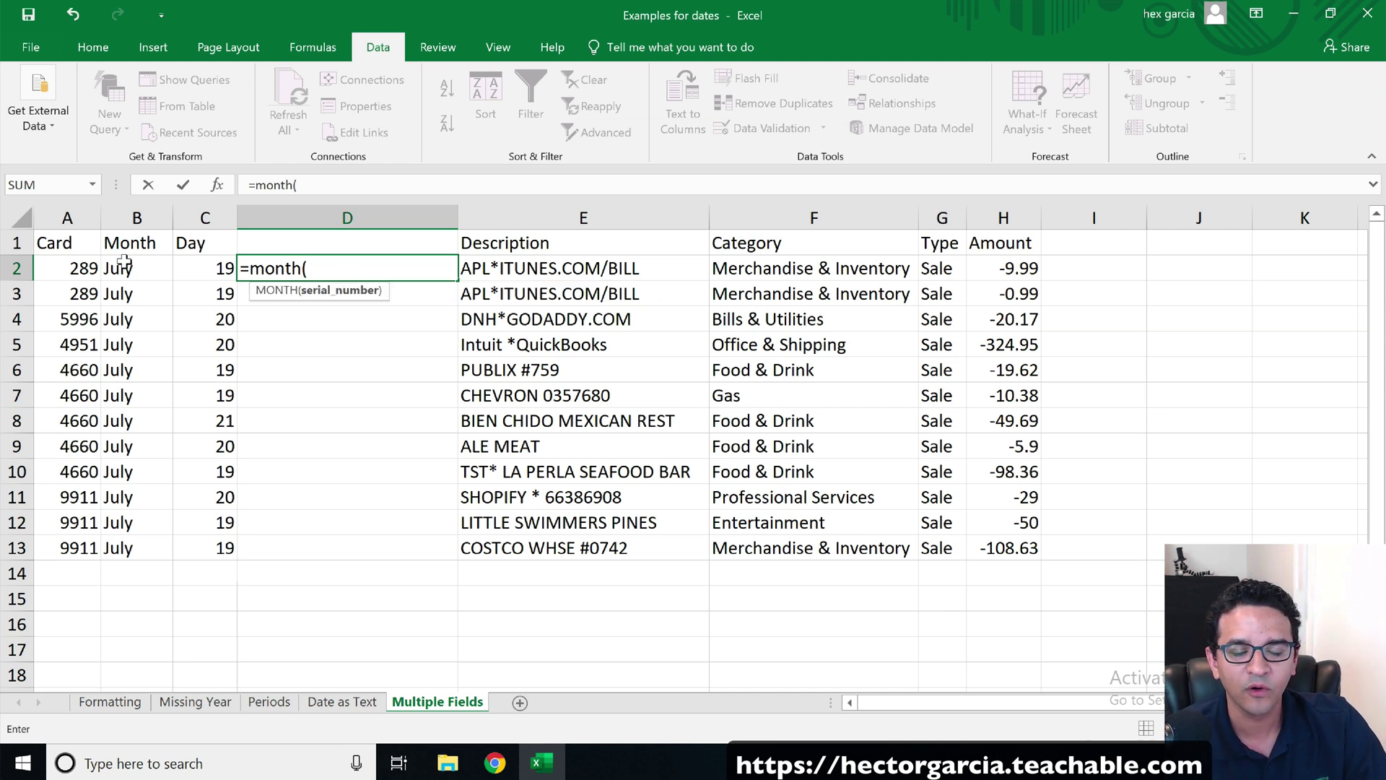
pyautogui.click(123, 264)
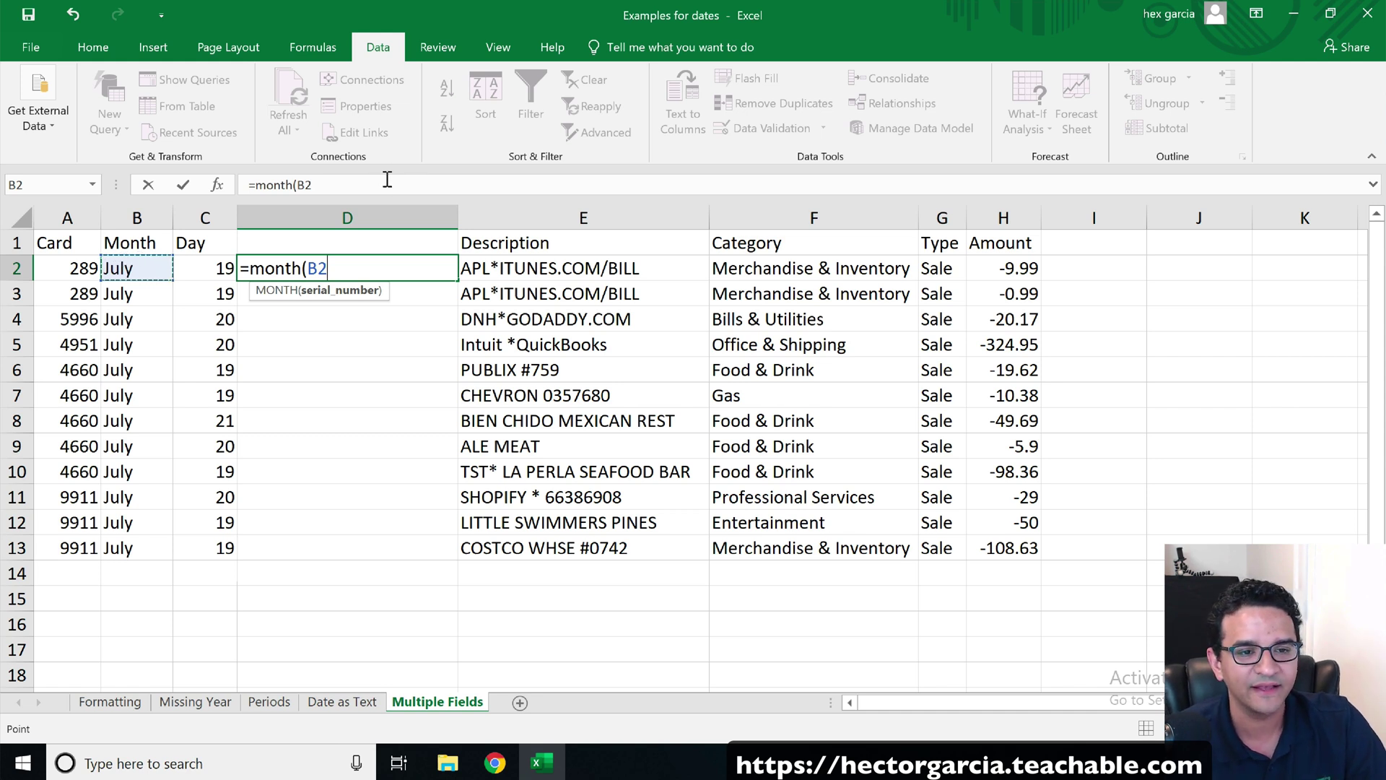
pyautogui.click(337, 184)
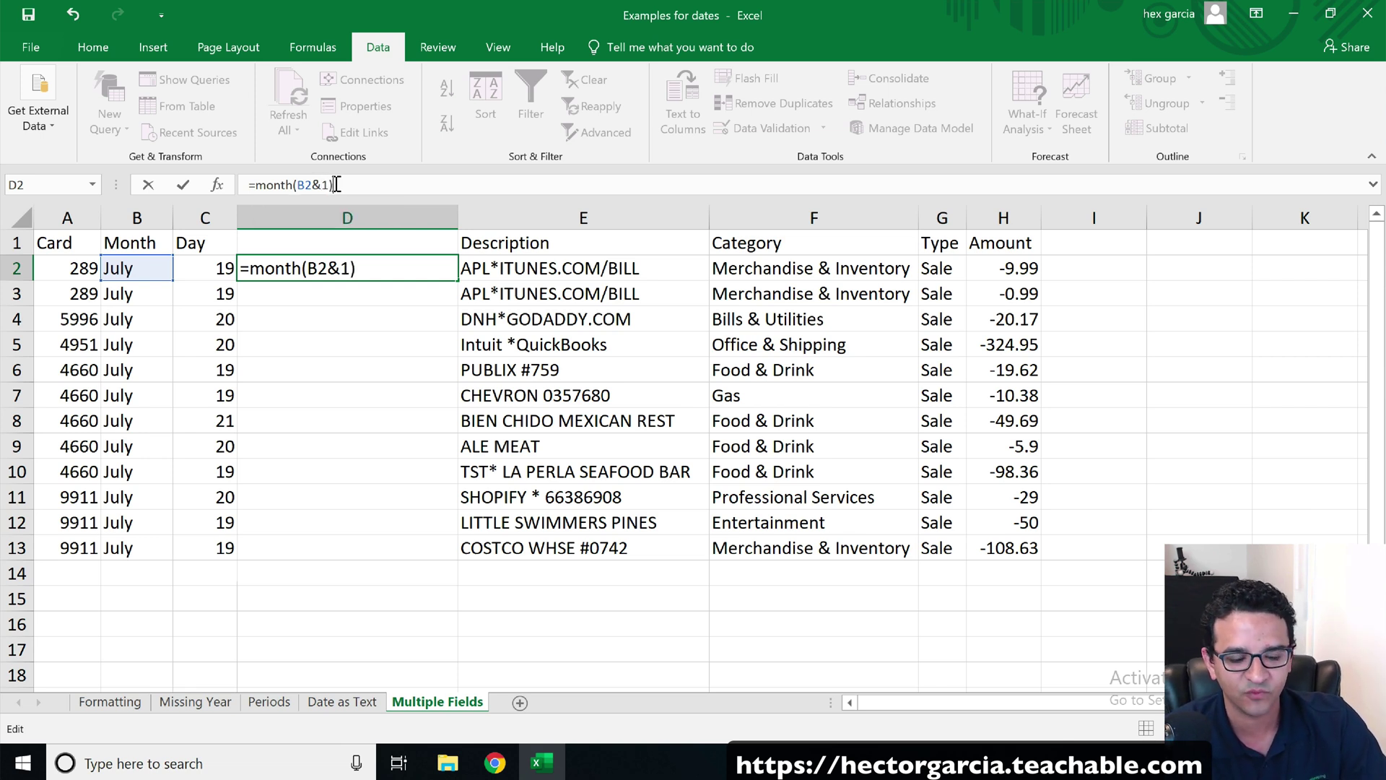
pyautogui.press('Return')
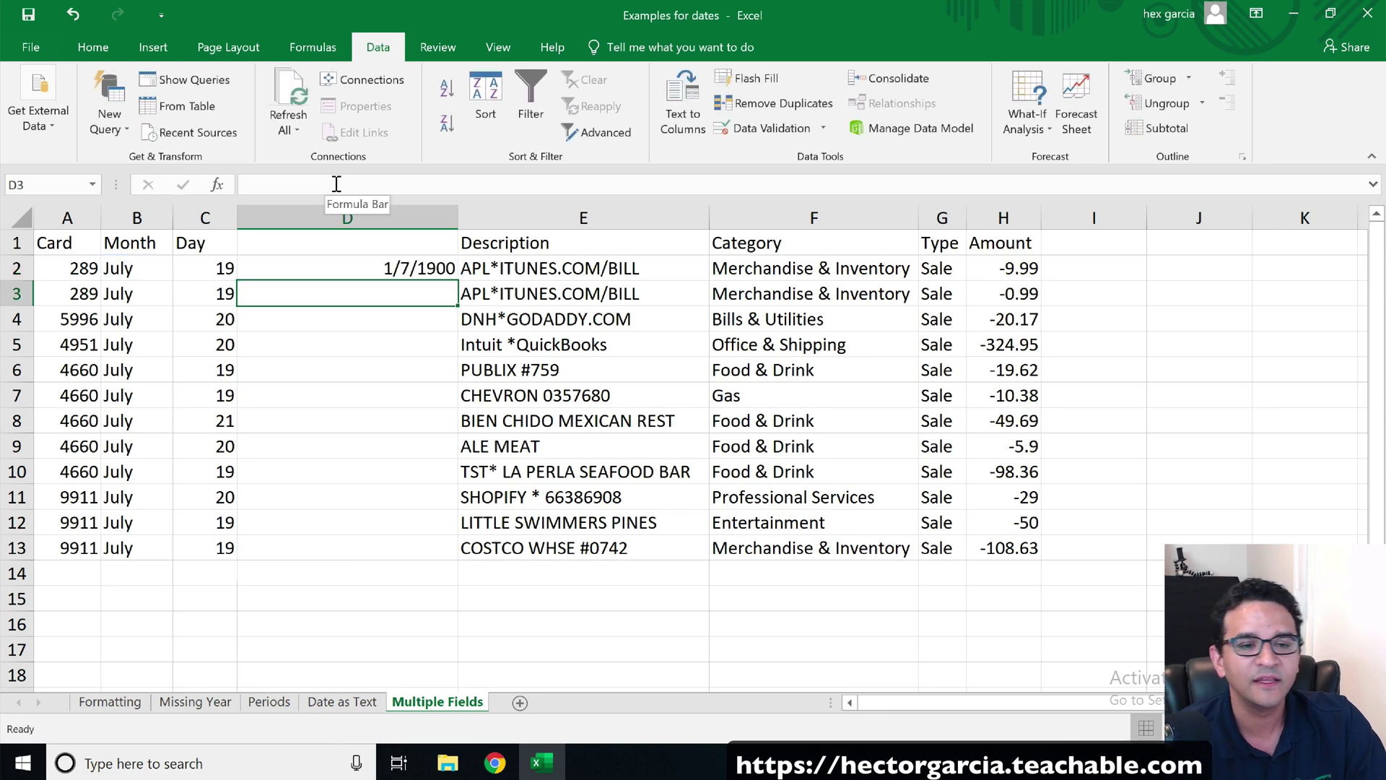
# Set the number format of column D to General
pyautogui.click(343, 217)
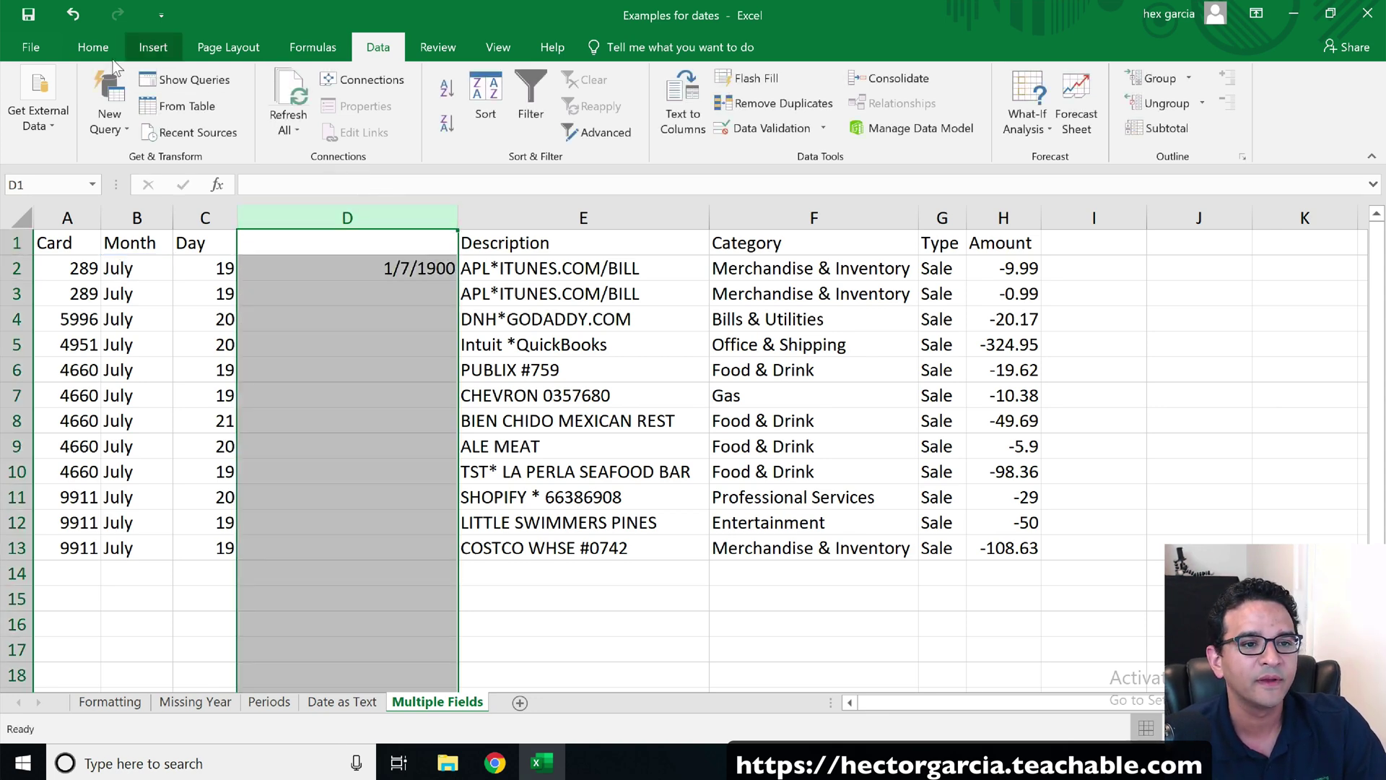
pyautogui.click(93, 47)
pyautogui.click(820, 88)
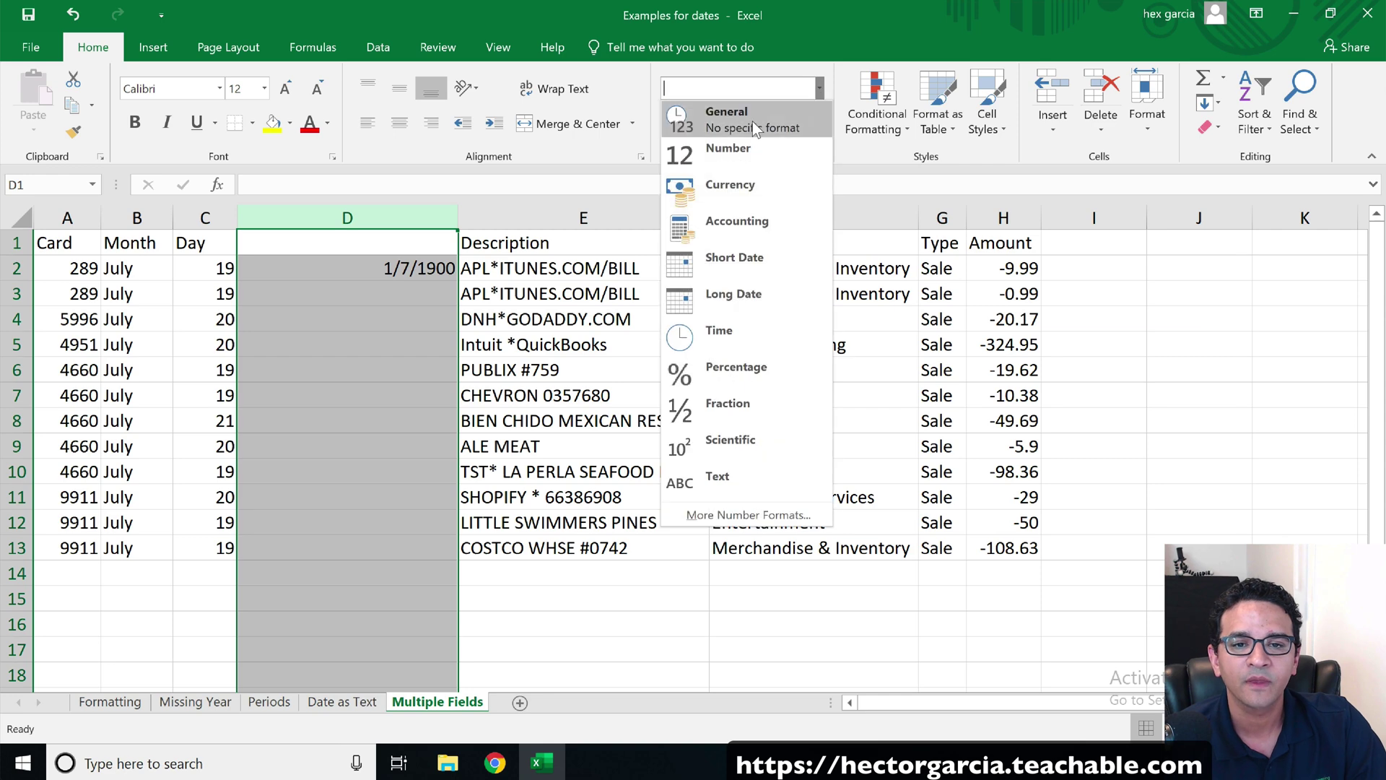
pyautogui.click(752, 122)
pyautogui.click(372, 273)
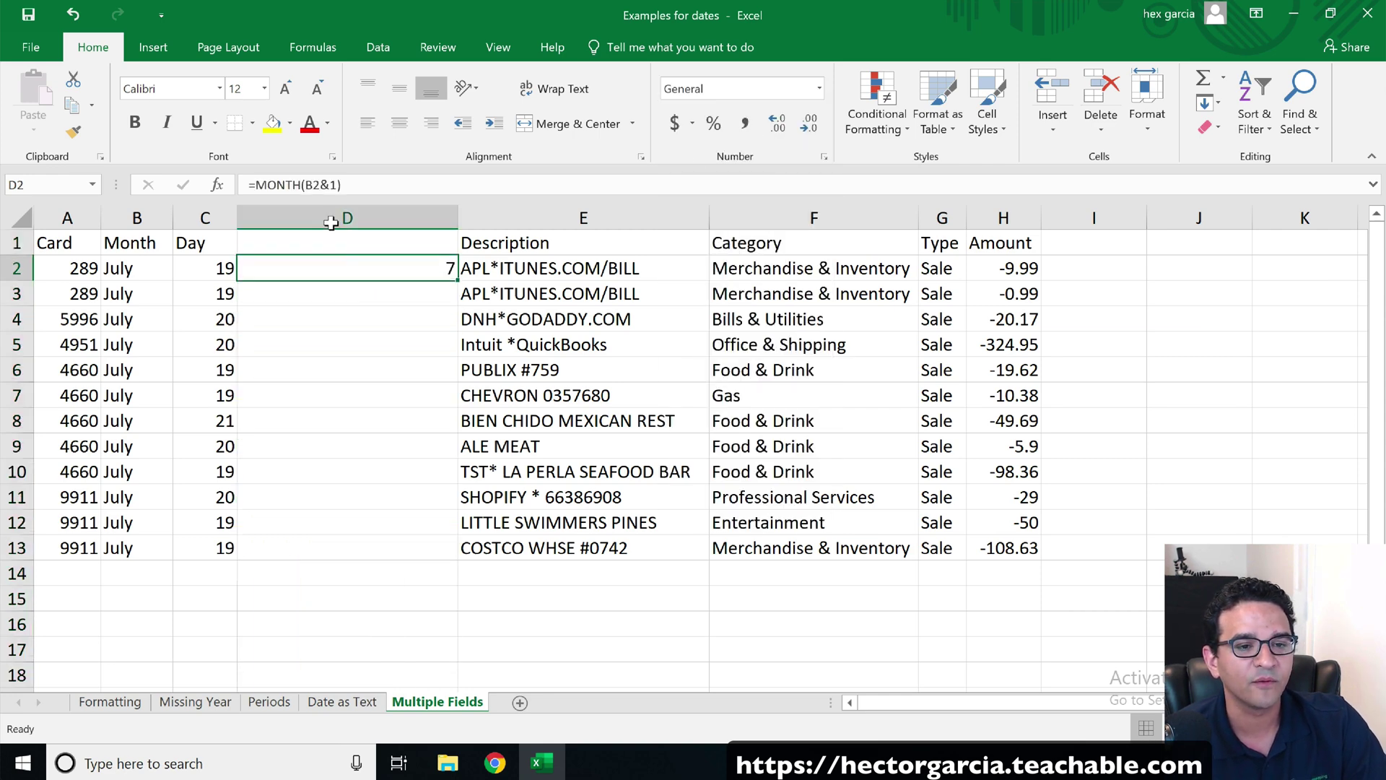
# Review the MONTH formula in cell D2 and fill it down to row 13
pyautogui.click(331, 186)
pyautogui.moveTo(331, 186); pyautogui.dragTo(218, 190)
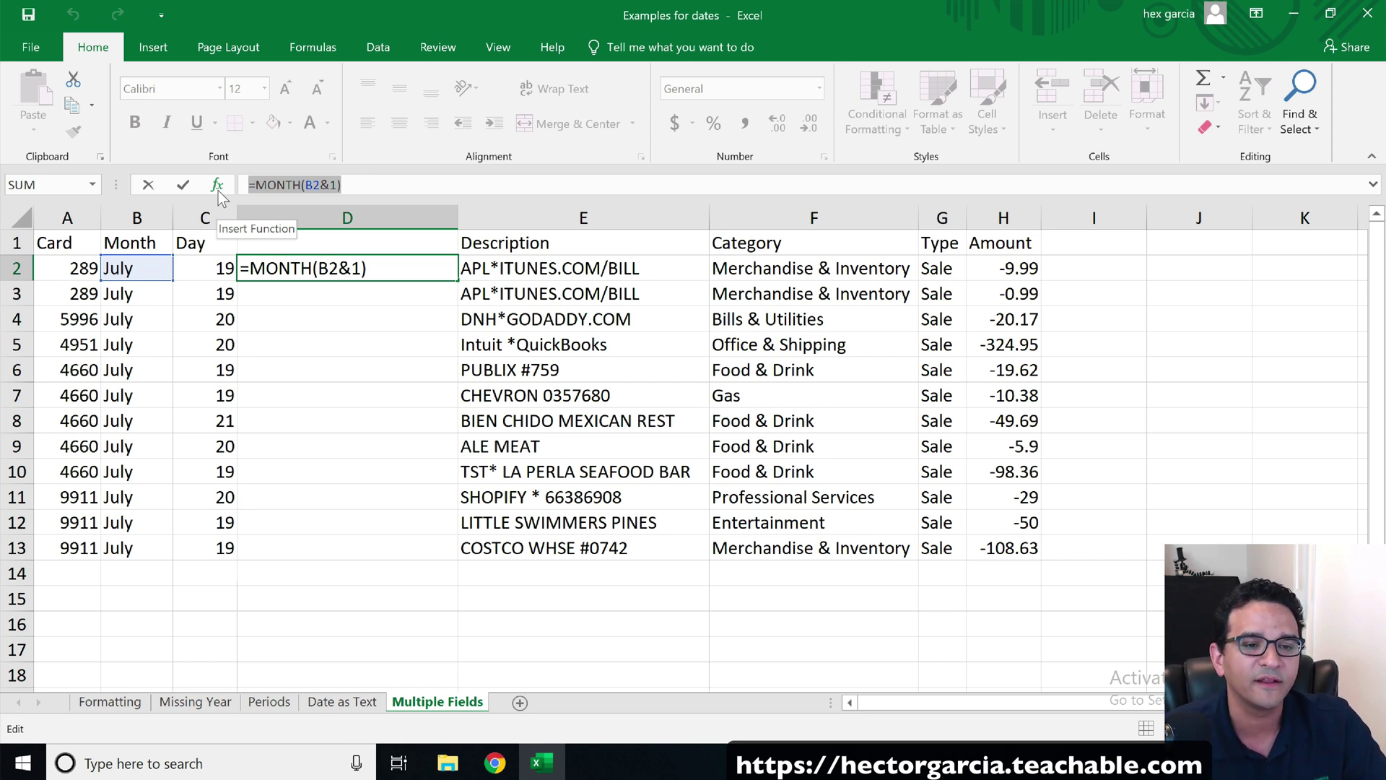
pyautogui.click(411, 181)
pyautogui.press('Return')
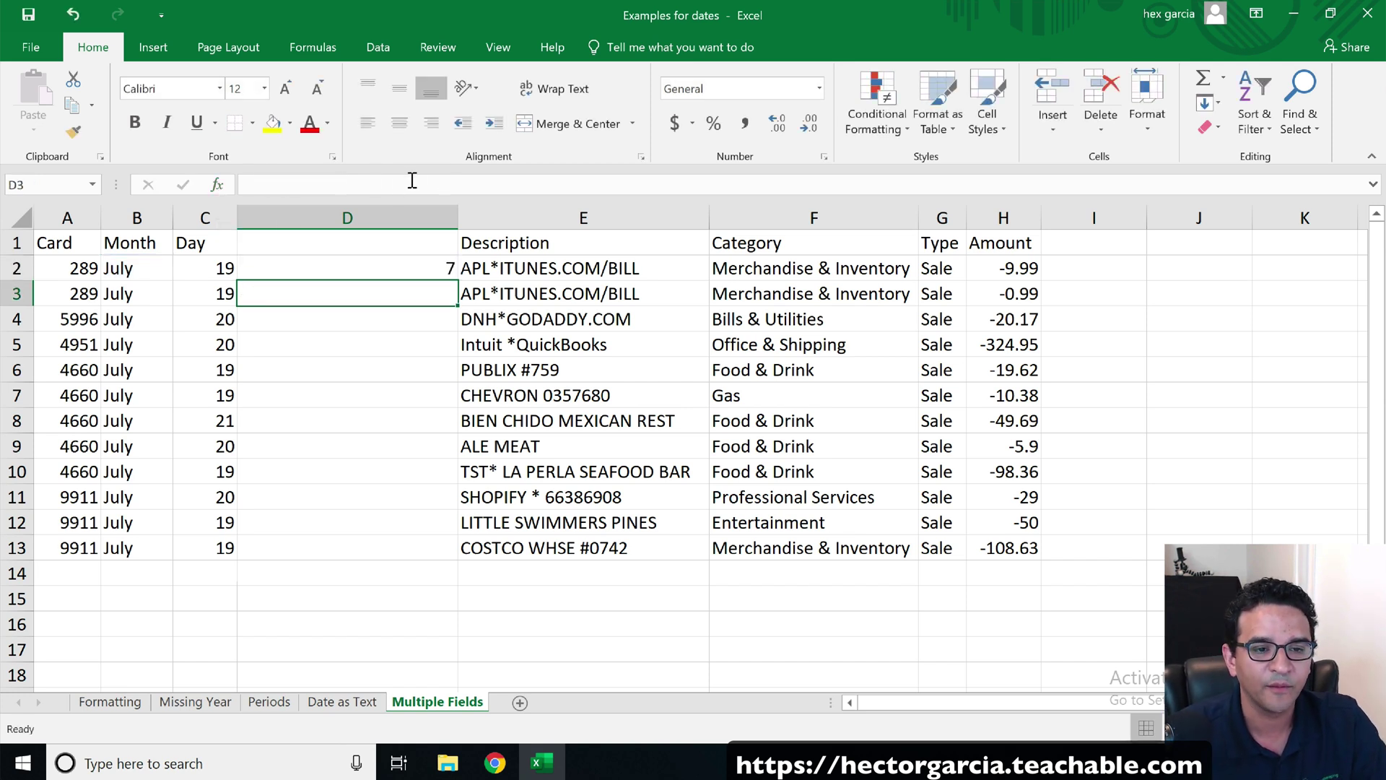
pyautogui.click(429, 267)
pyautogui.doubleClick(457, 281)
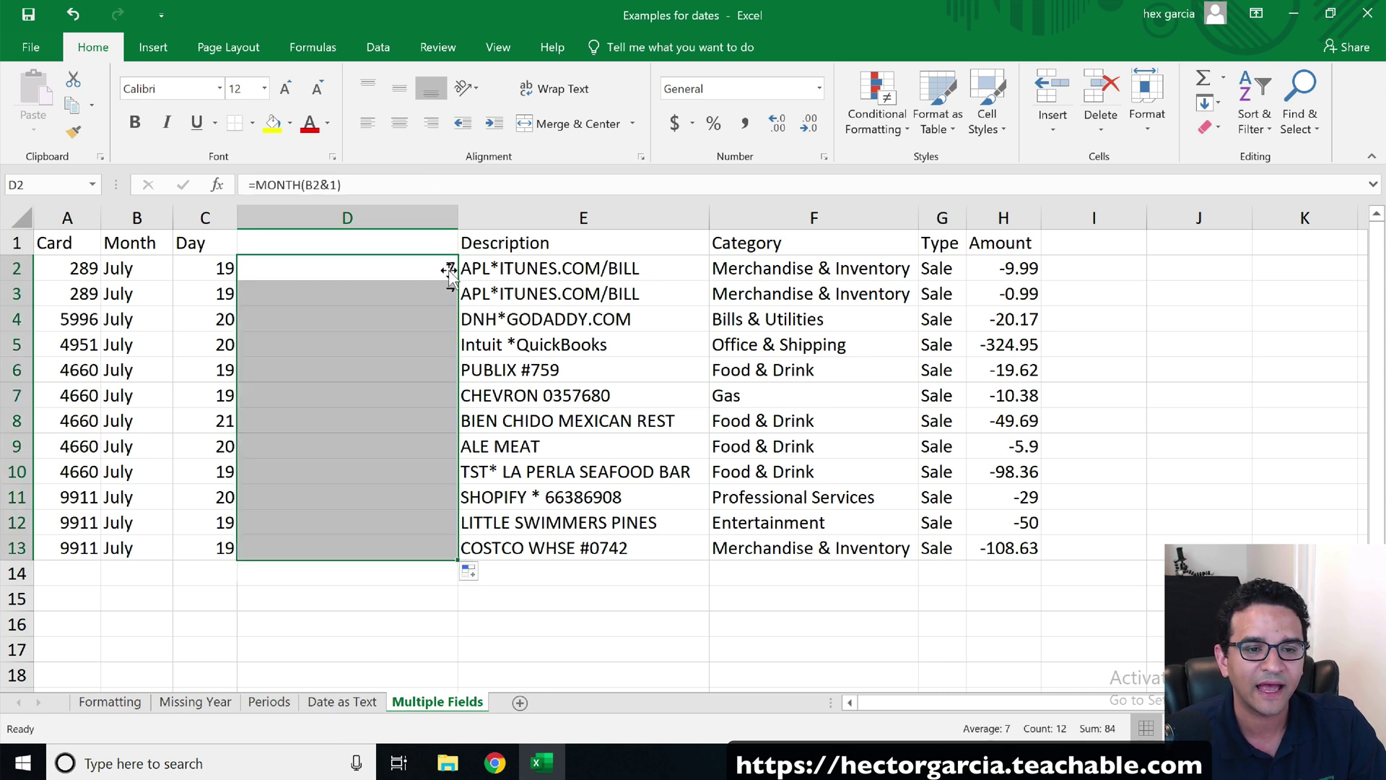
pyautogui.moveTo(395, 275); pyautogui.dragTo(381, 543)
# Change the formula in cell D2 to =DATE(2020,MONTH(B2&1),C2), accepting the correction for the missing closing parenthesis
pyautogui.click(316, 261)
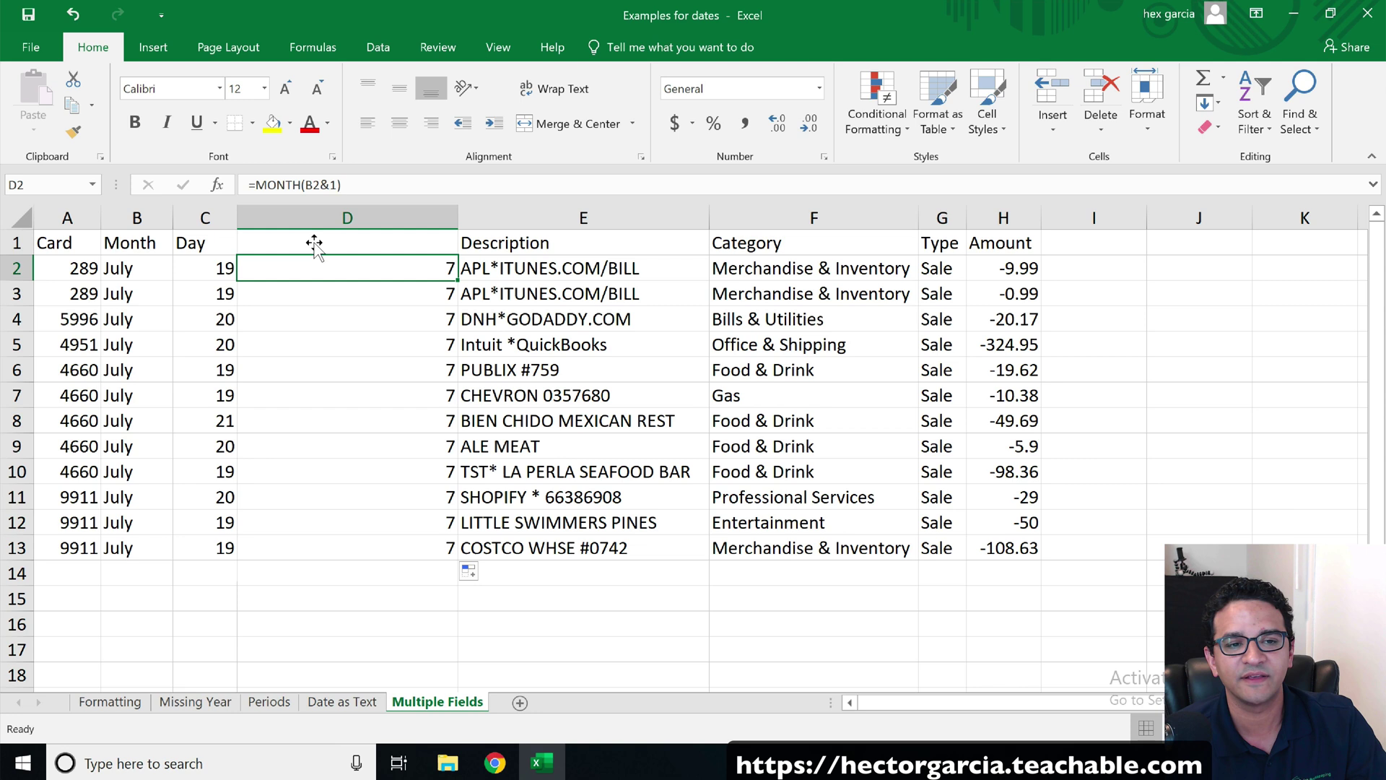
pyautogui.click(259, 186)
pyautogui.write('date(')
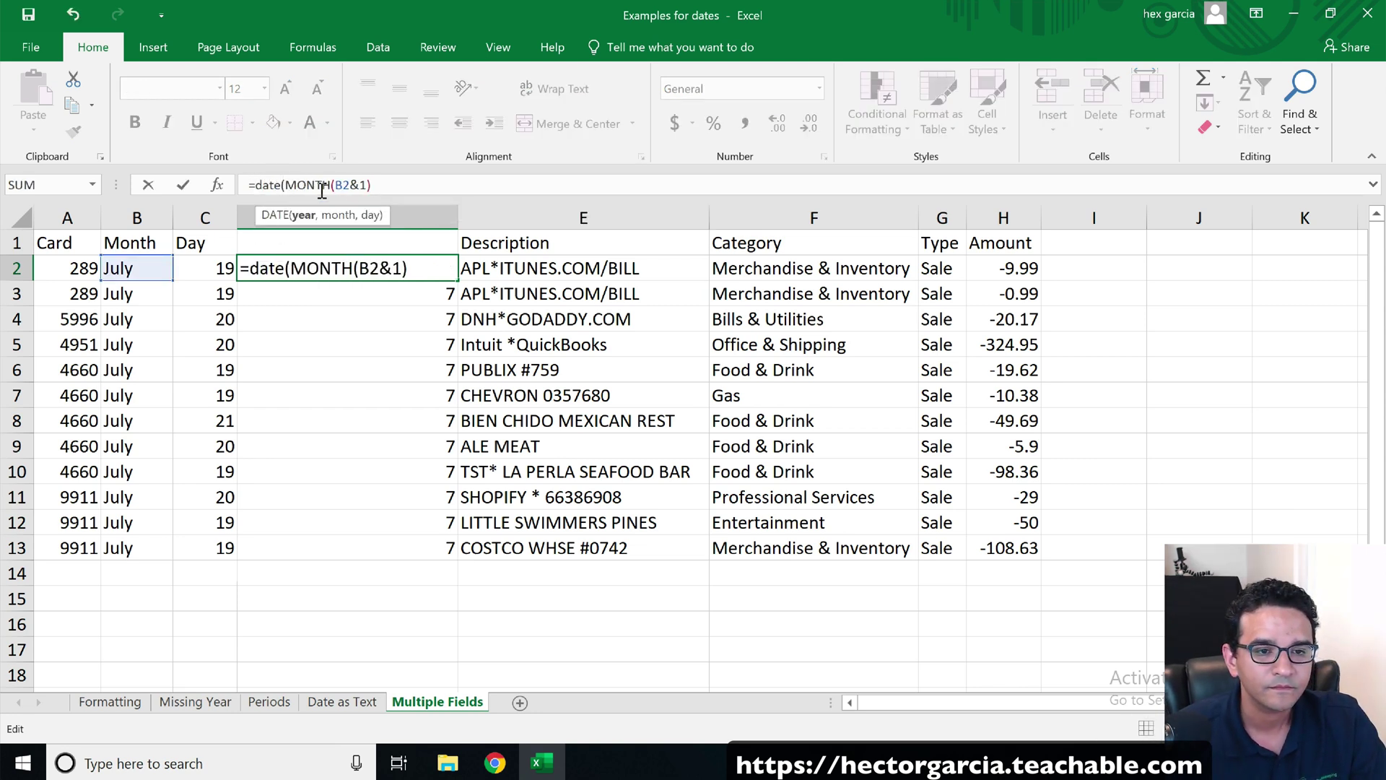
pyautogui.write('2020,')
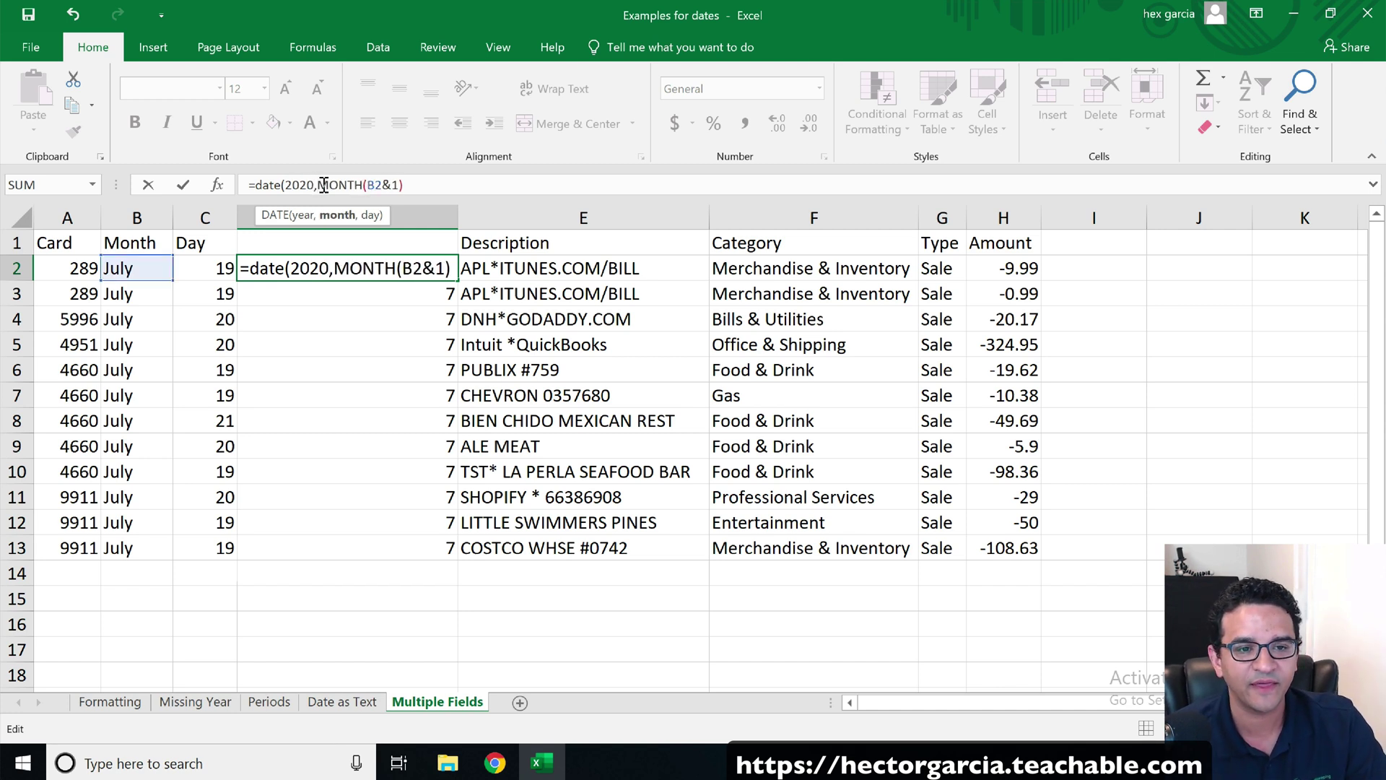
pyautogui.moveTo(318, 184); pyautogui.dragTo(421, 185)
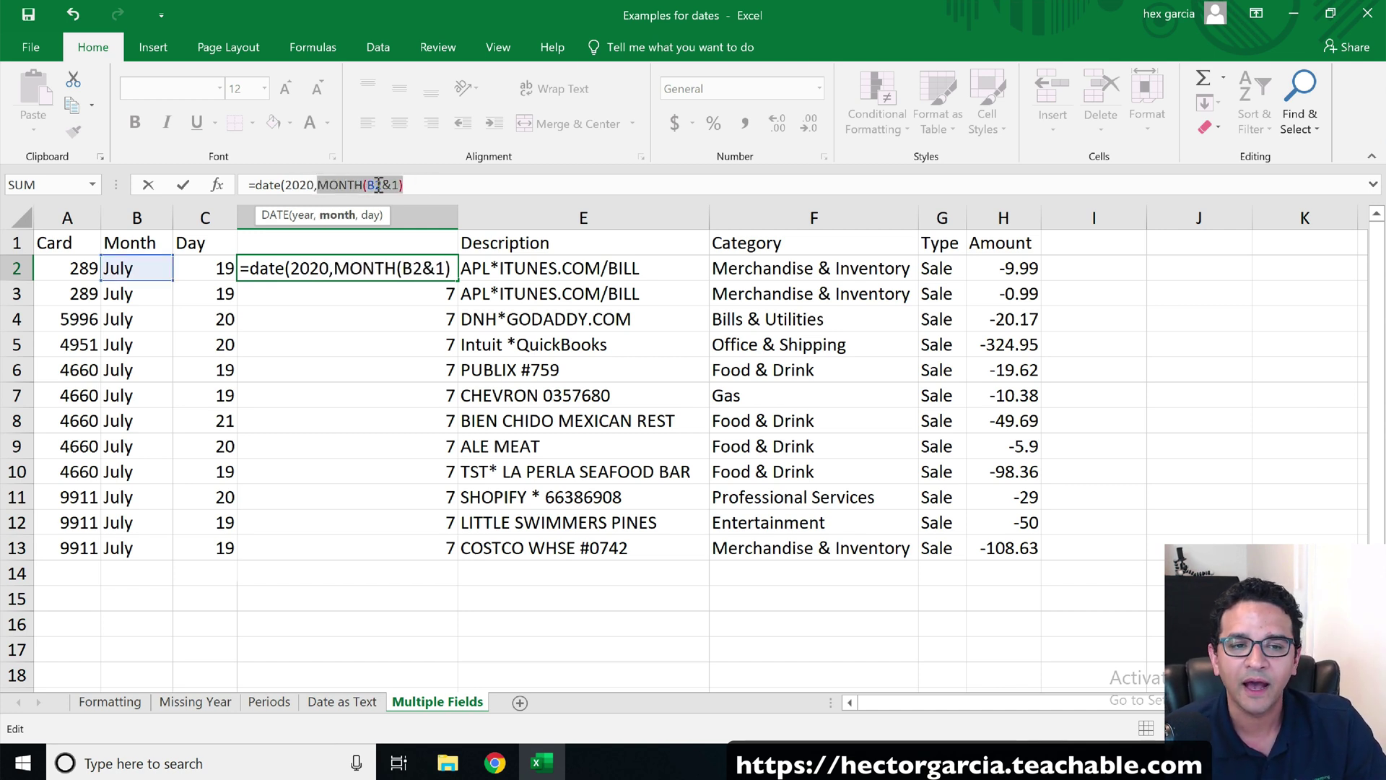
pyautogui.click(416, 186)
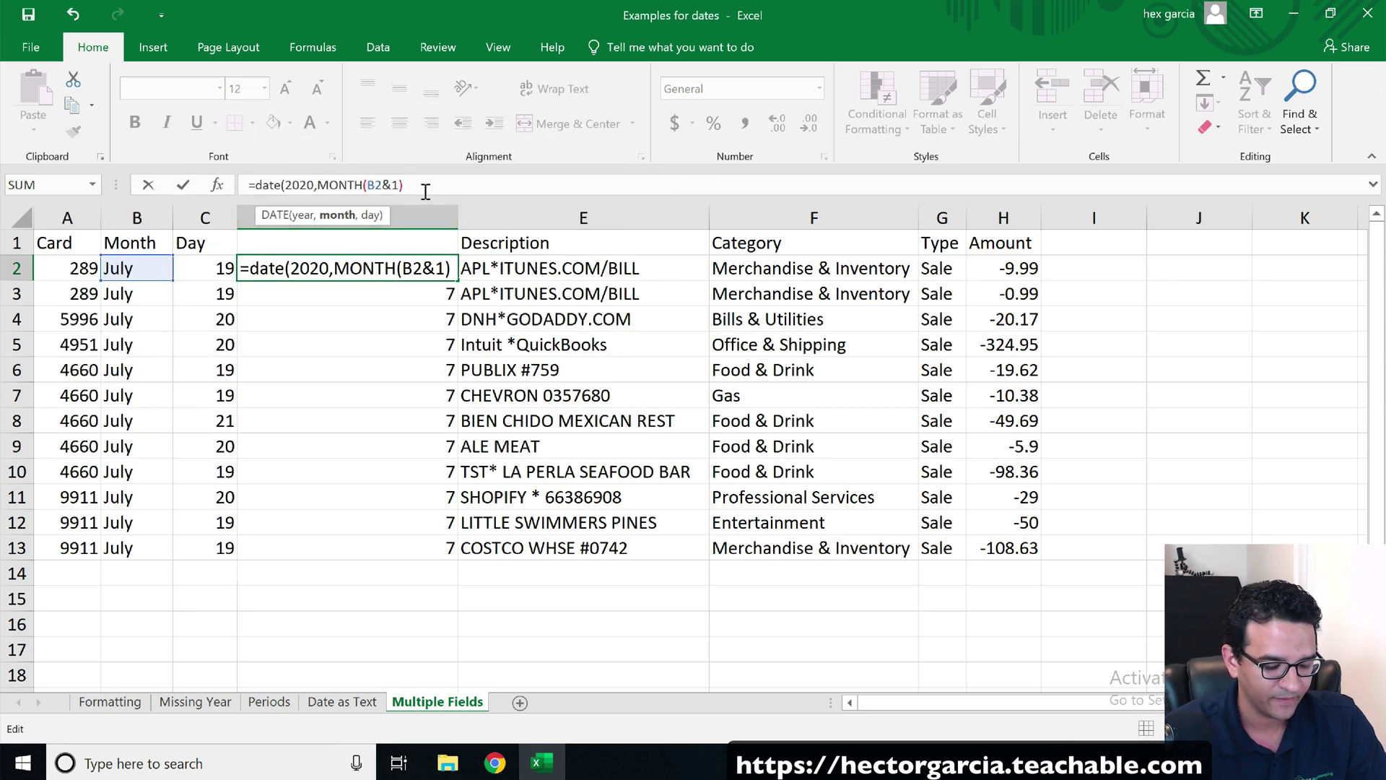
pyautogui.write(',')
pyautogui.click(197, 261)
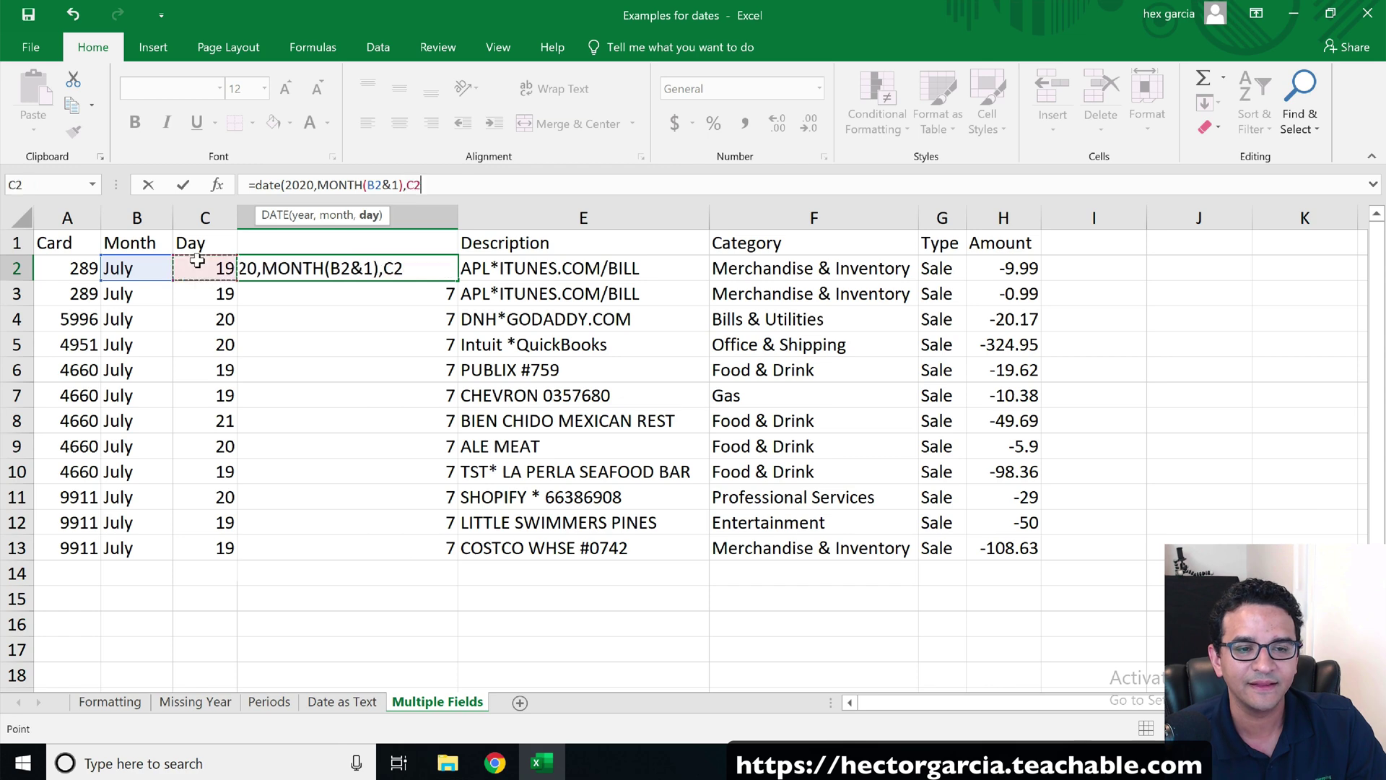
pyautogui.press('Return')
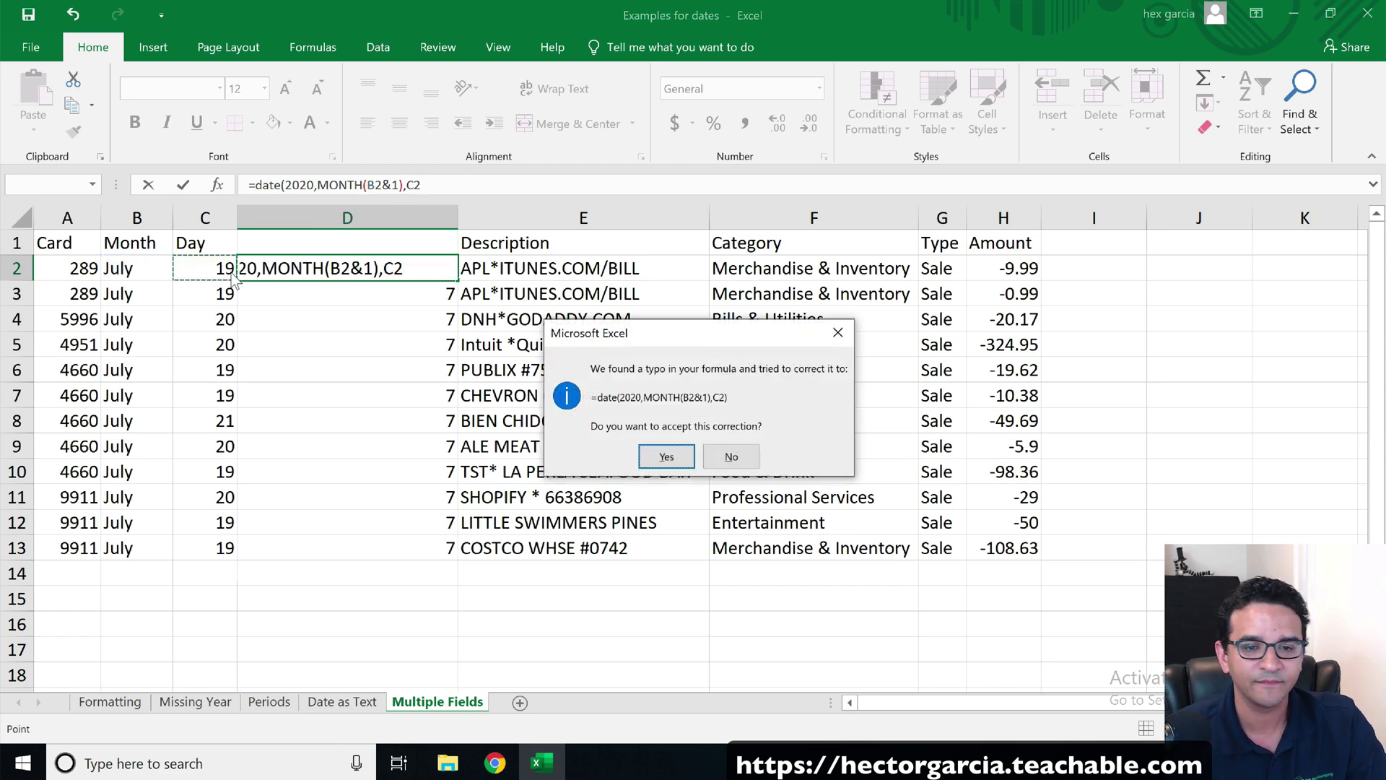
pyautogui.click(662, 455)
# Format column D as Short Date and fill the DATE formula from cell D2 down to row 13
pyautogui.click(406, 217)
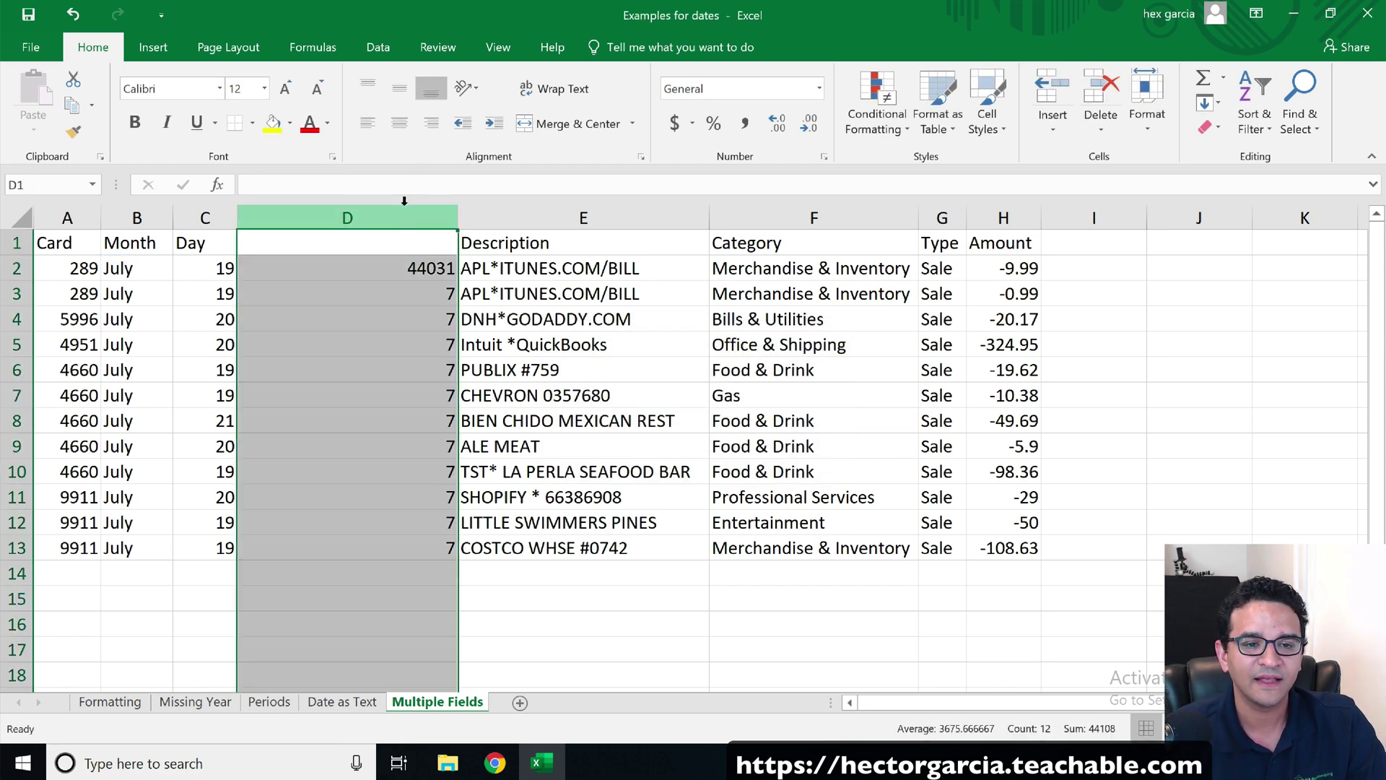
pyautogui.click(822, 88)
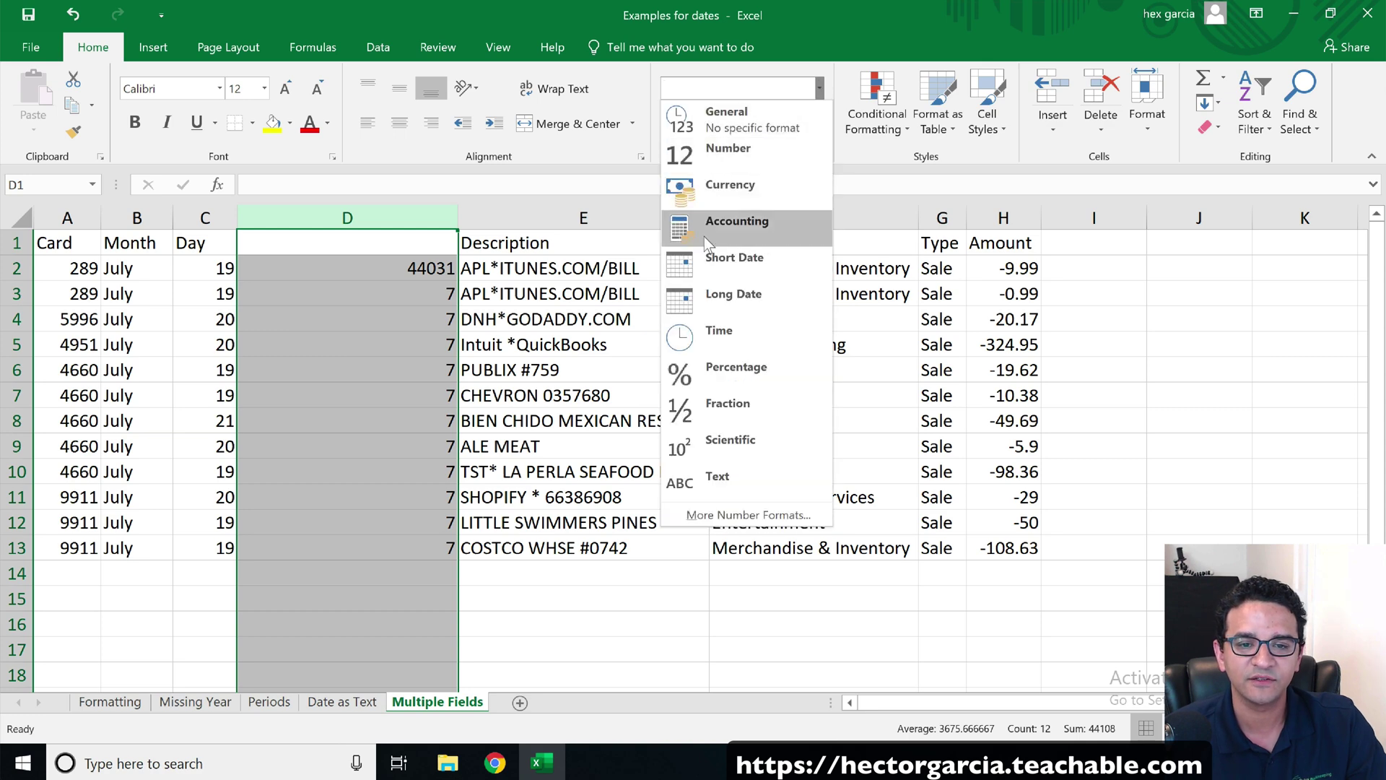
pyautogui.click(731, 259)
pyautogui.click(392, 258)
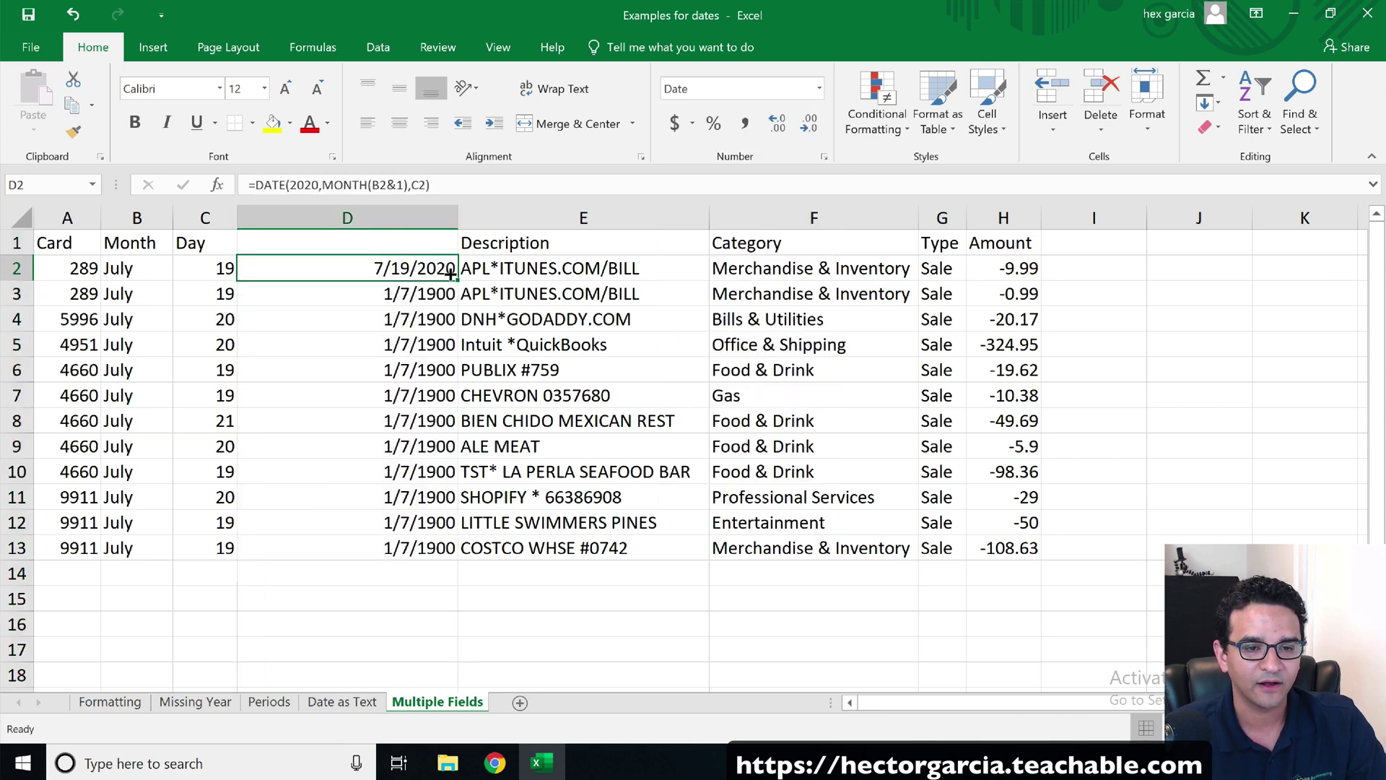
pyautogui.moveTo(453, 279); pyautogui.dragTo(418, 550)
# Replace the formulas in column D with their values by copying the column and pasting values over it
pyautogui.click(394, 202)
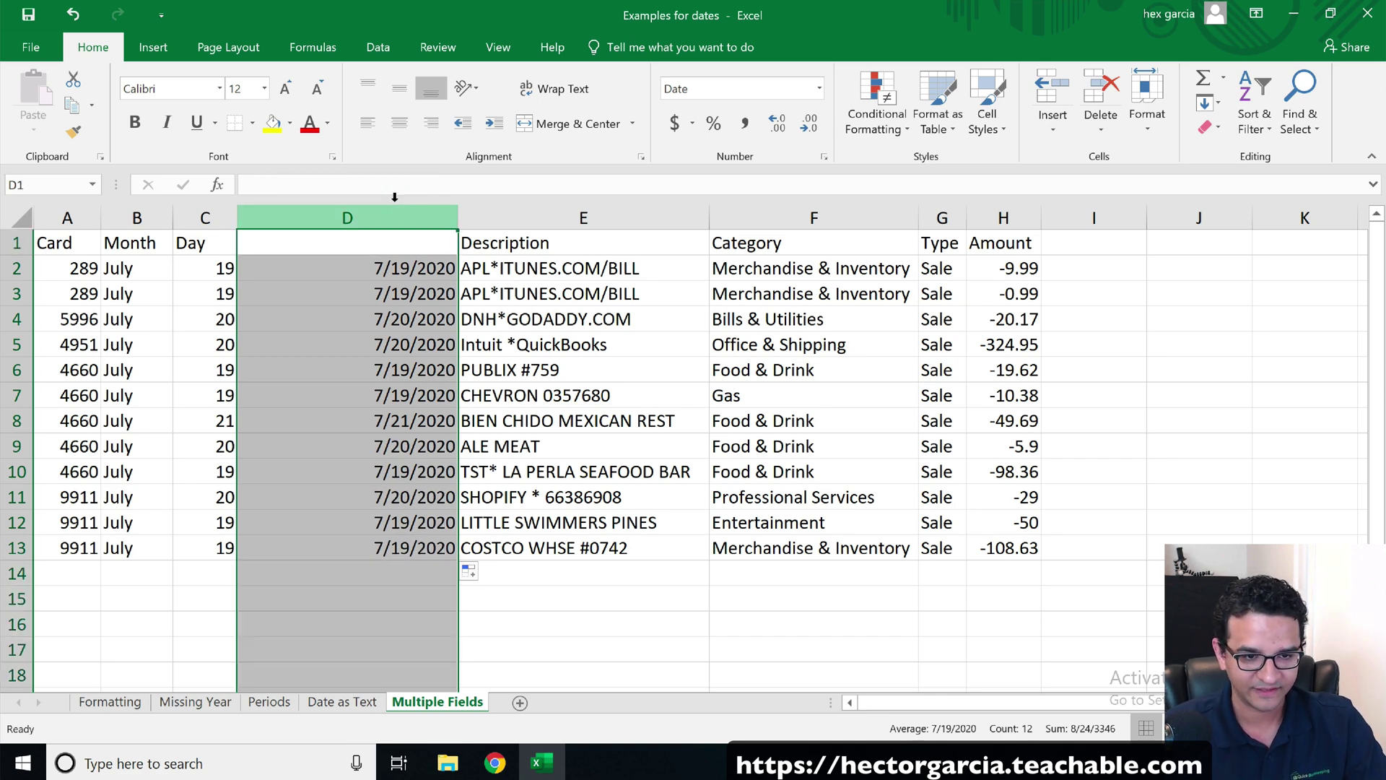
pyautogui.rightClick(409, 223)
pyautogui.click(433, 257)
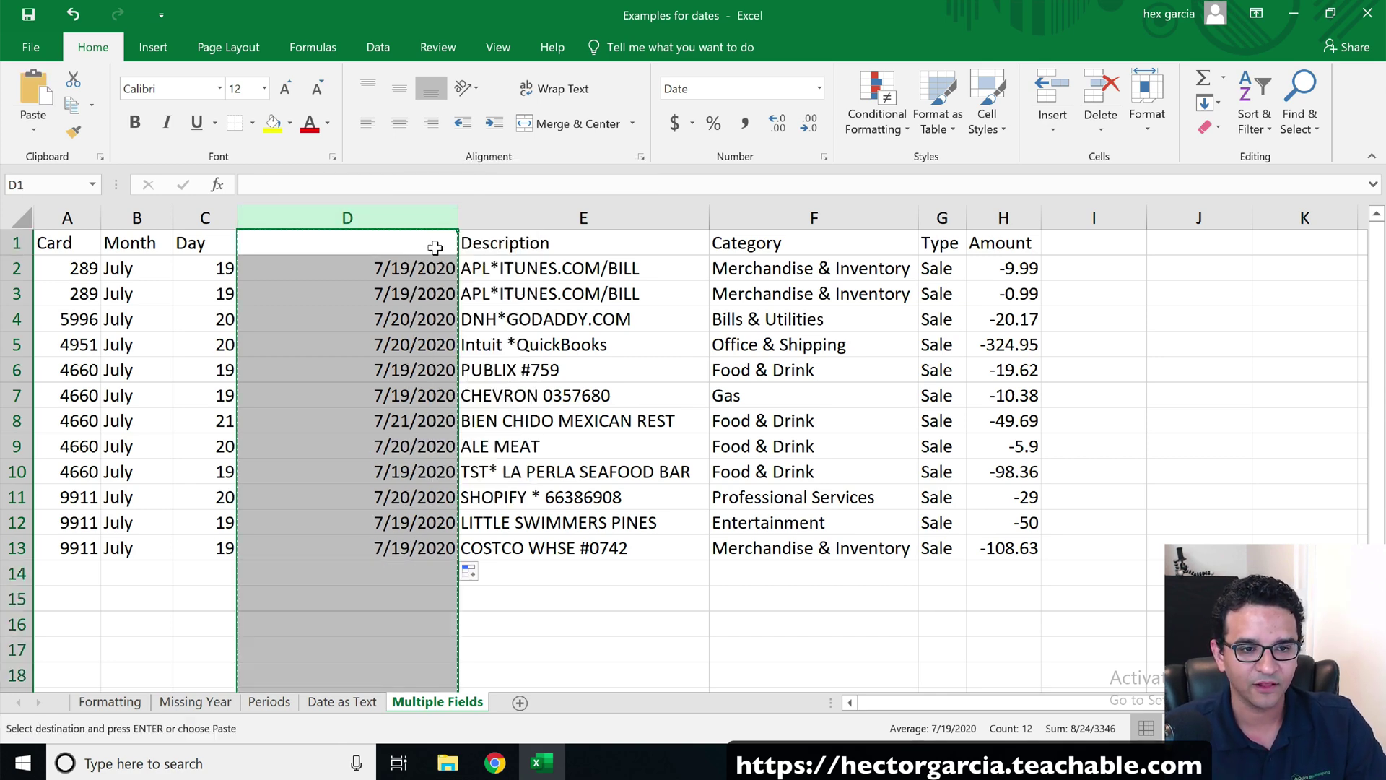
pyautogui.rightClick(349, 222)
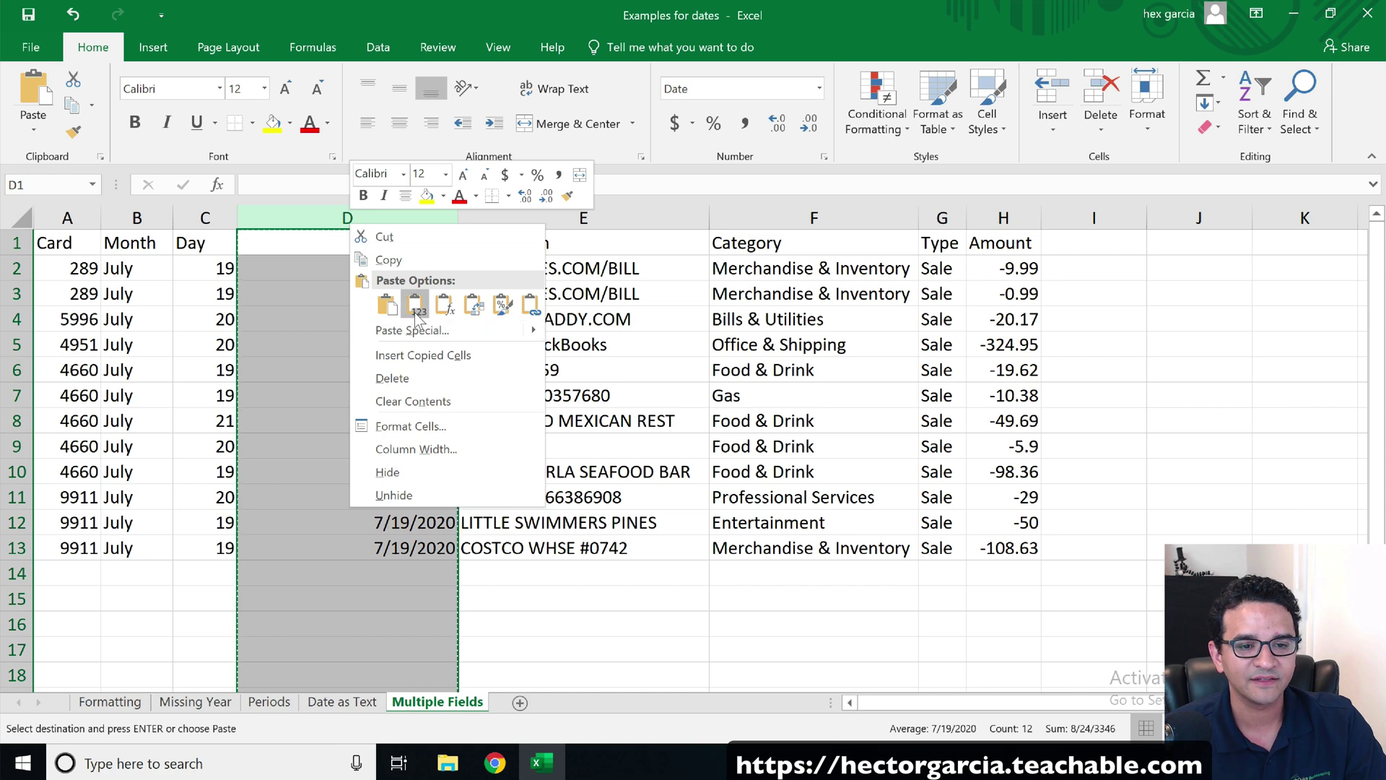
pyautogui.click(416, 309)
# Delete the separate Month and Day columns, B and C
pyautogui.moveTo(136, 217); pyautogui.dragTo(195, 217)
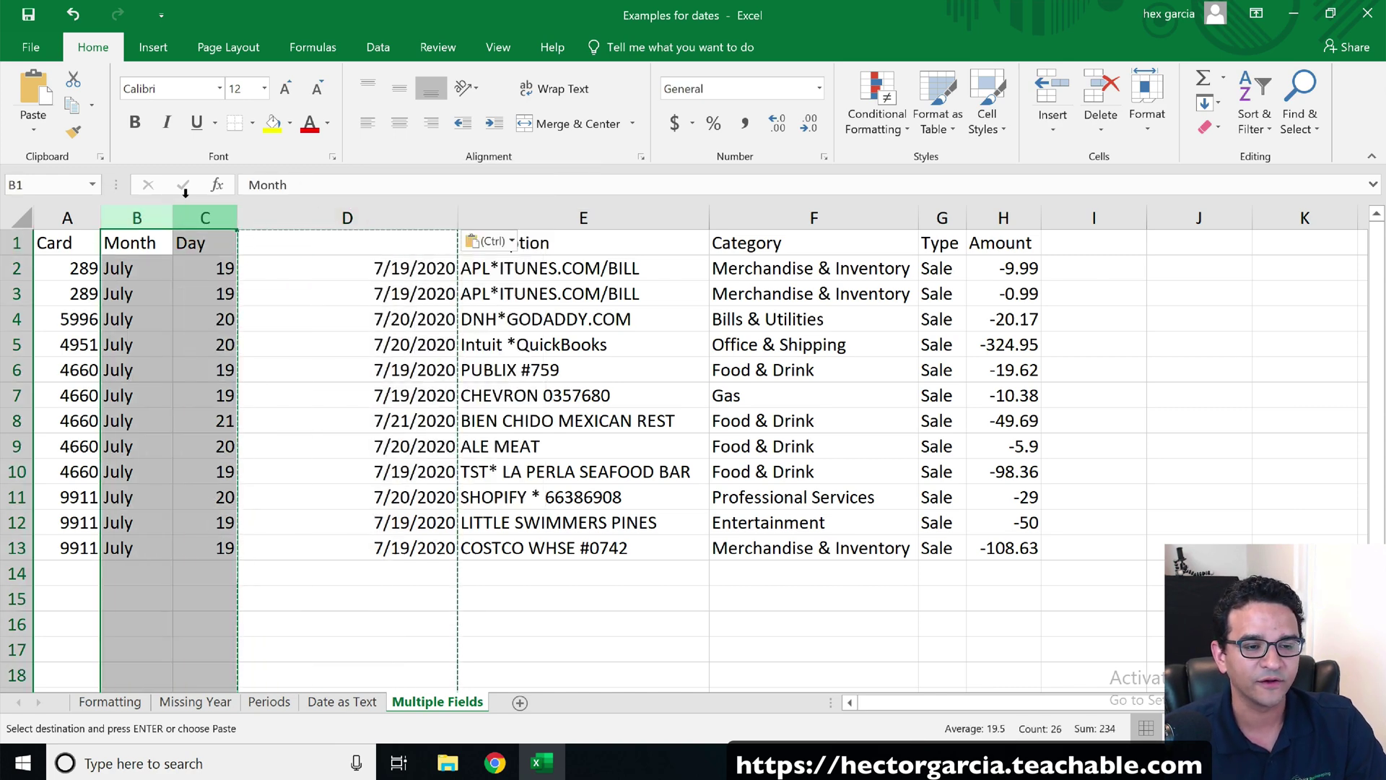
pyautogui.rightClick(202, 218)
pyautogui.click(264, 339)
# Enter the header Date in cell B1 and narrow column B
pyautogui.click(234, 242)
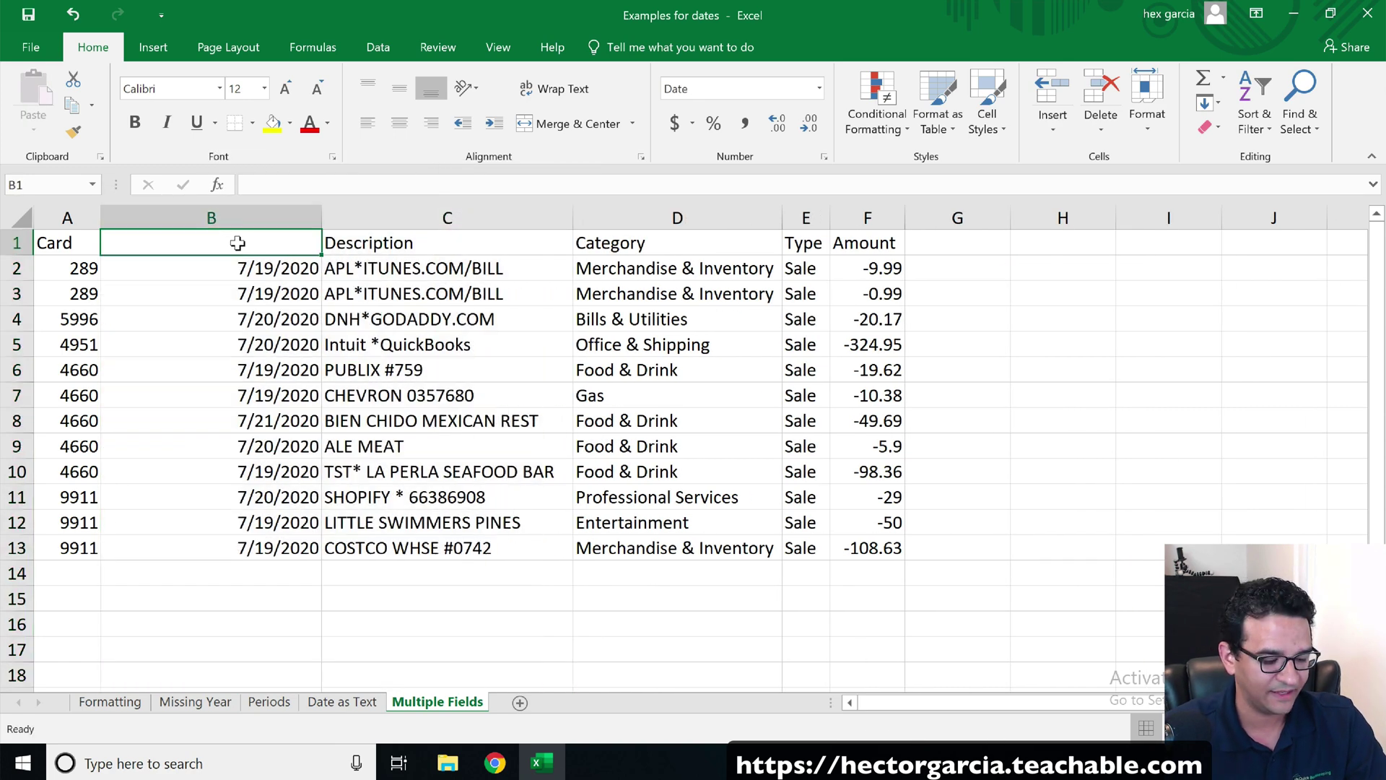
pyautogui.write('Date')
pyautogui.press('Return')
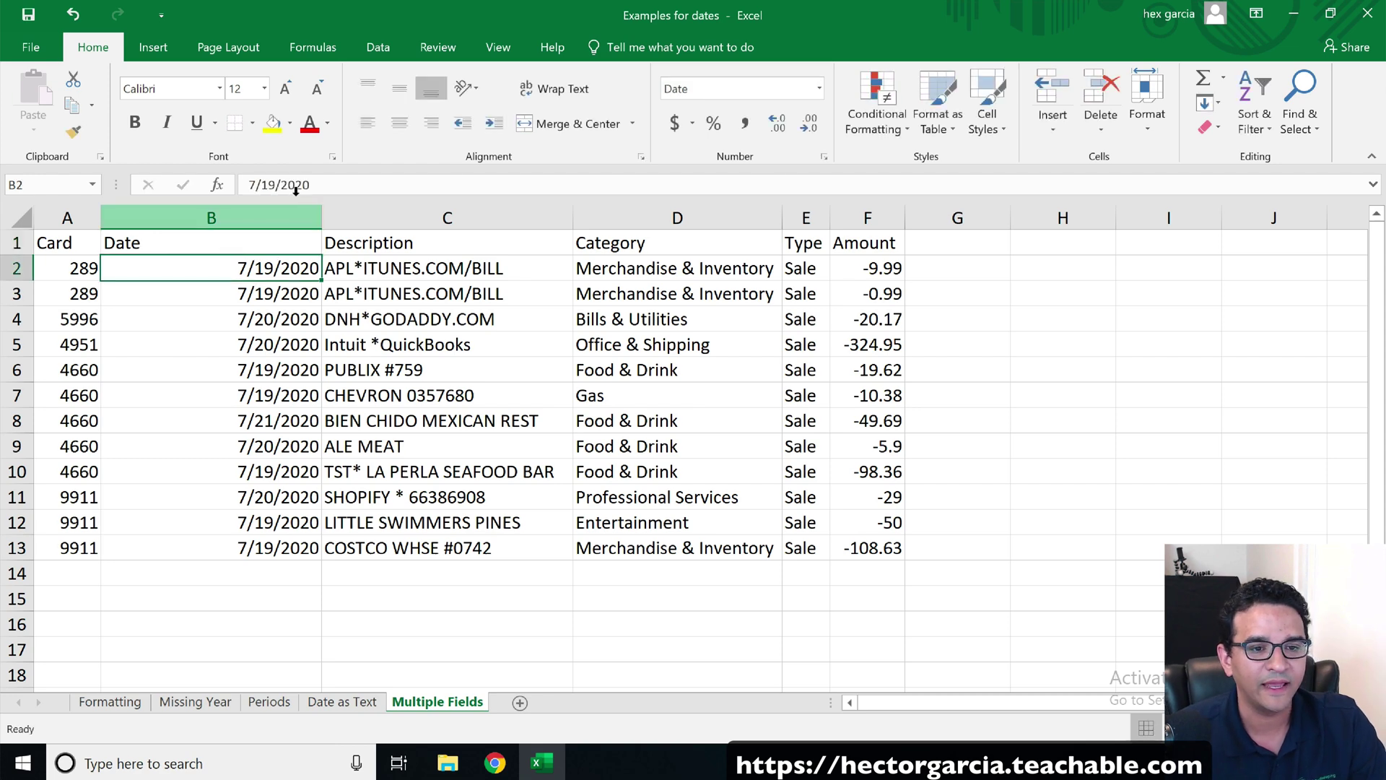
pyautogui.moveTo(322, 218); pyautogui.dragTo(275, 218)
# Add filters to columns A through F and check how the Date filter groups the dates, leaving it unfiltered
pyautogui.moveTo(67, 218); pyautogui.dragTo(810, 217)
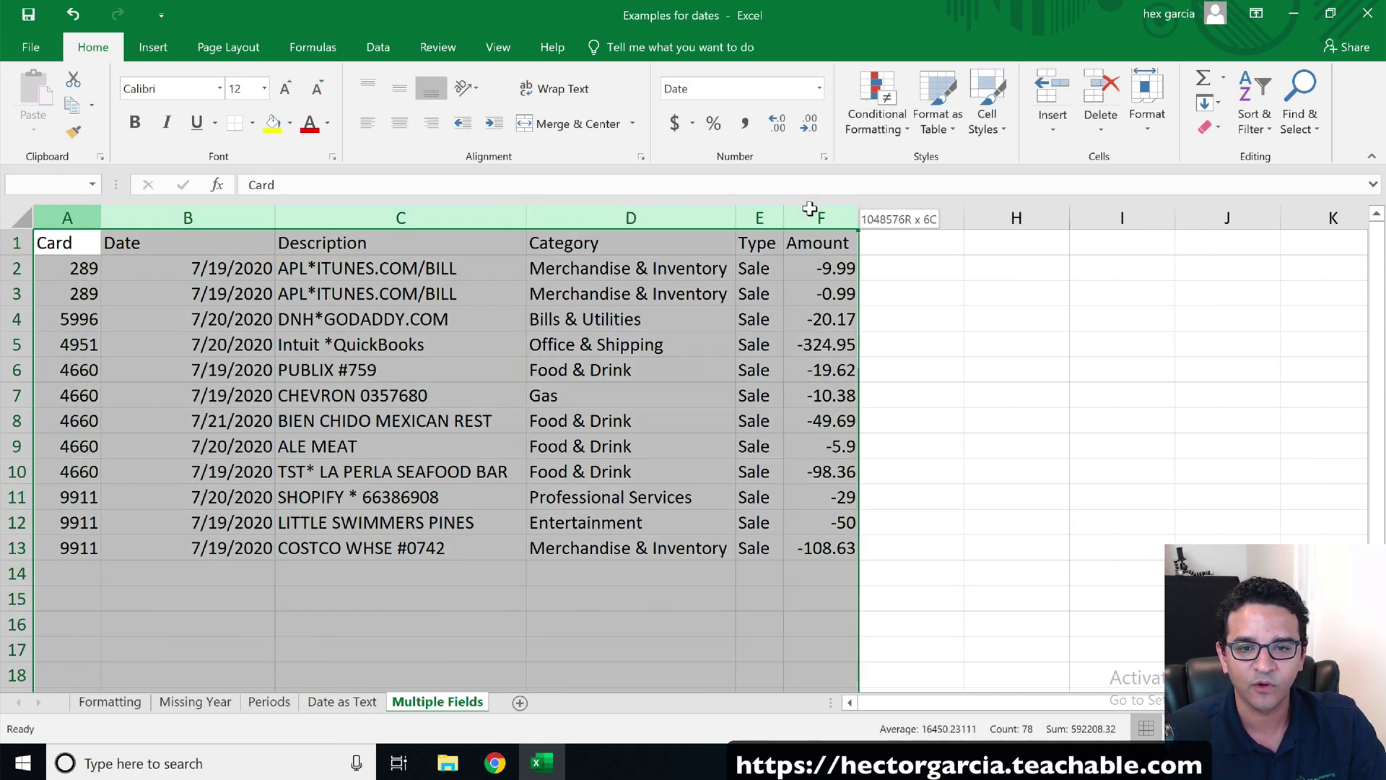
pyautogui.click(379, 47)
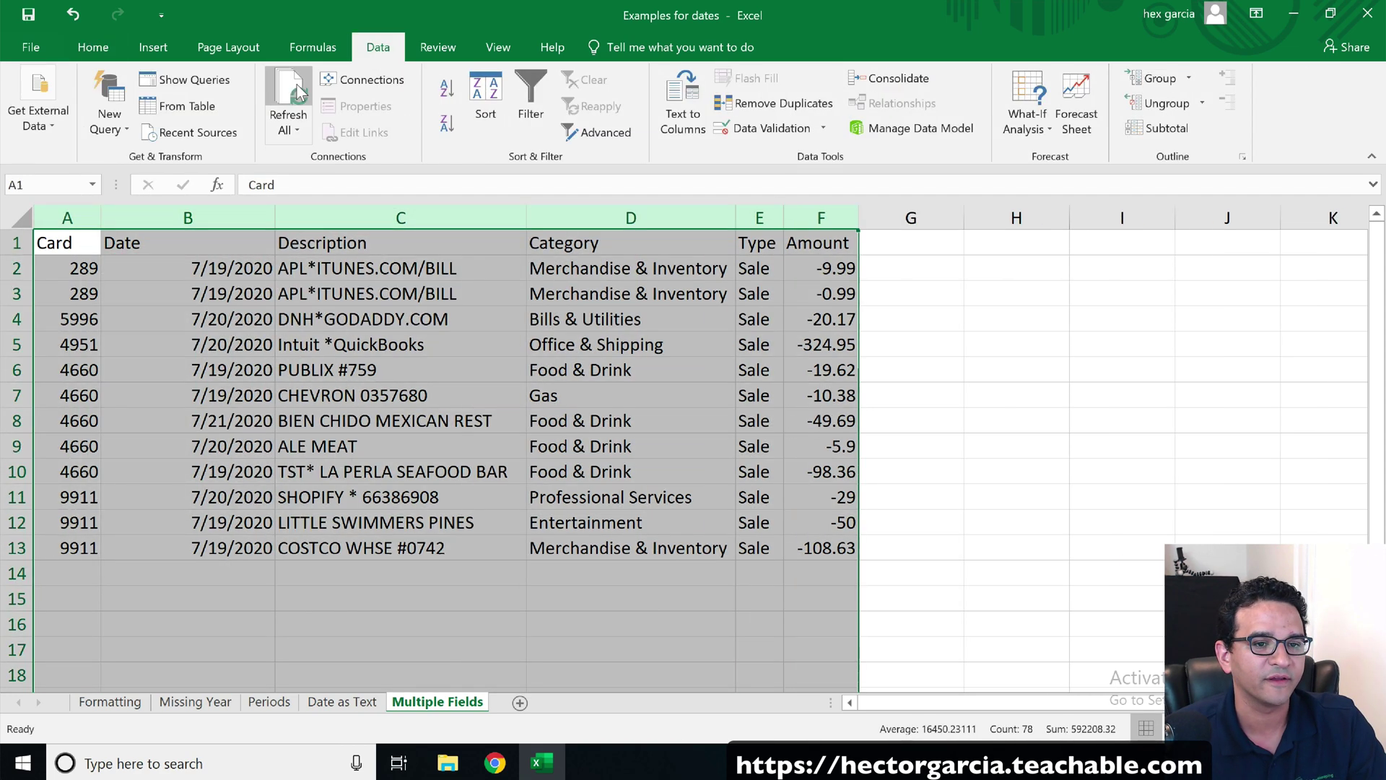
pyautogui.click(533, 78)
pyautogui.click(266, 244)
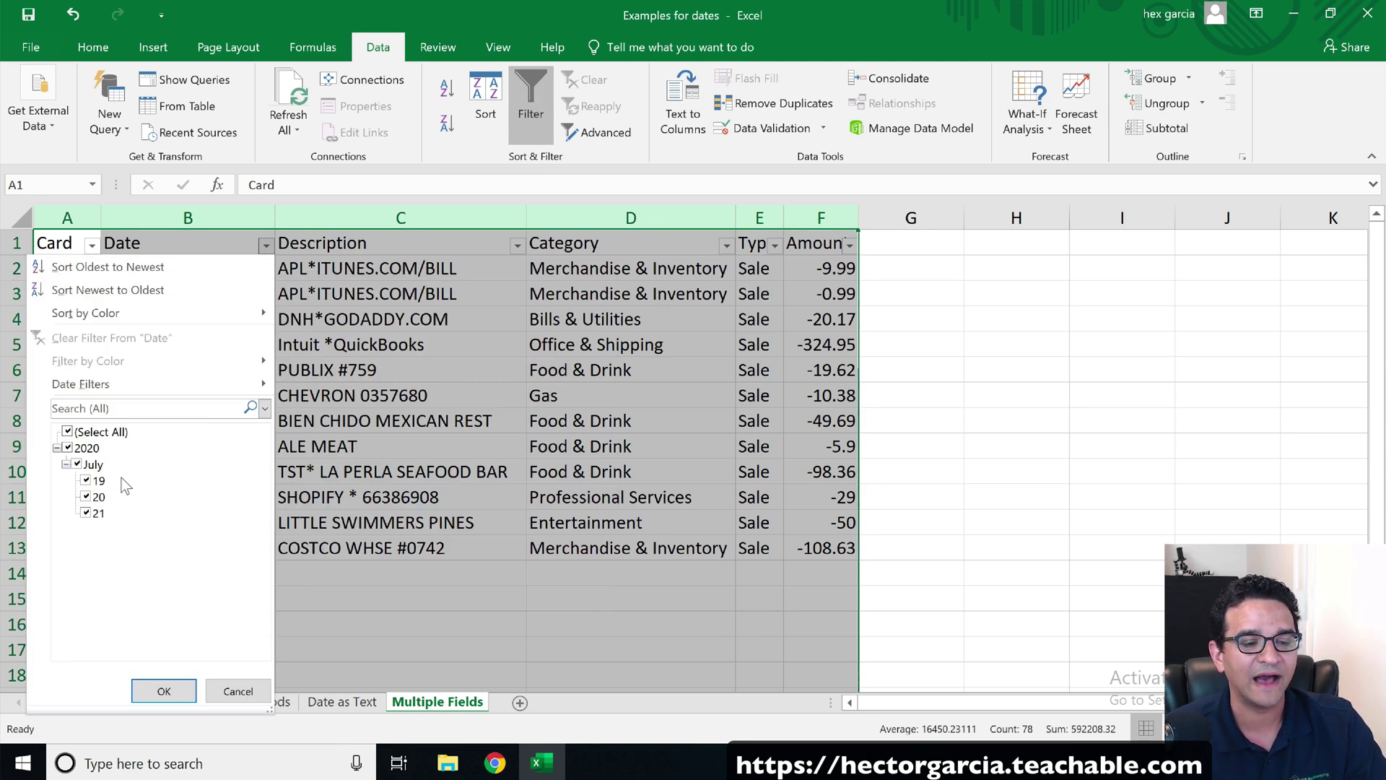
pyautogui.click(232, 698)
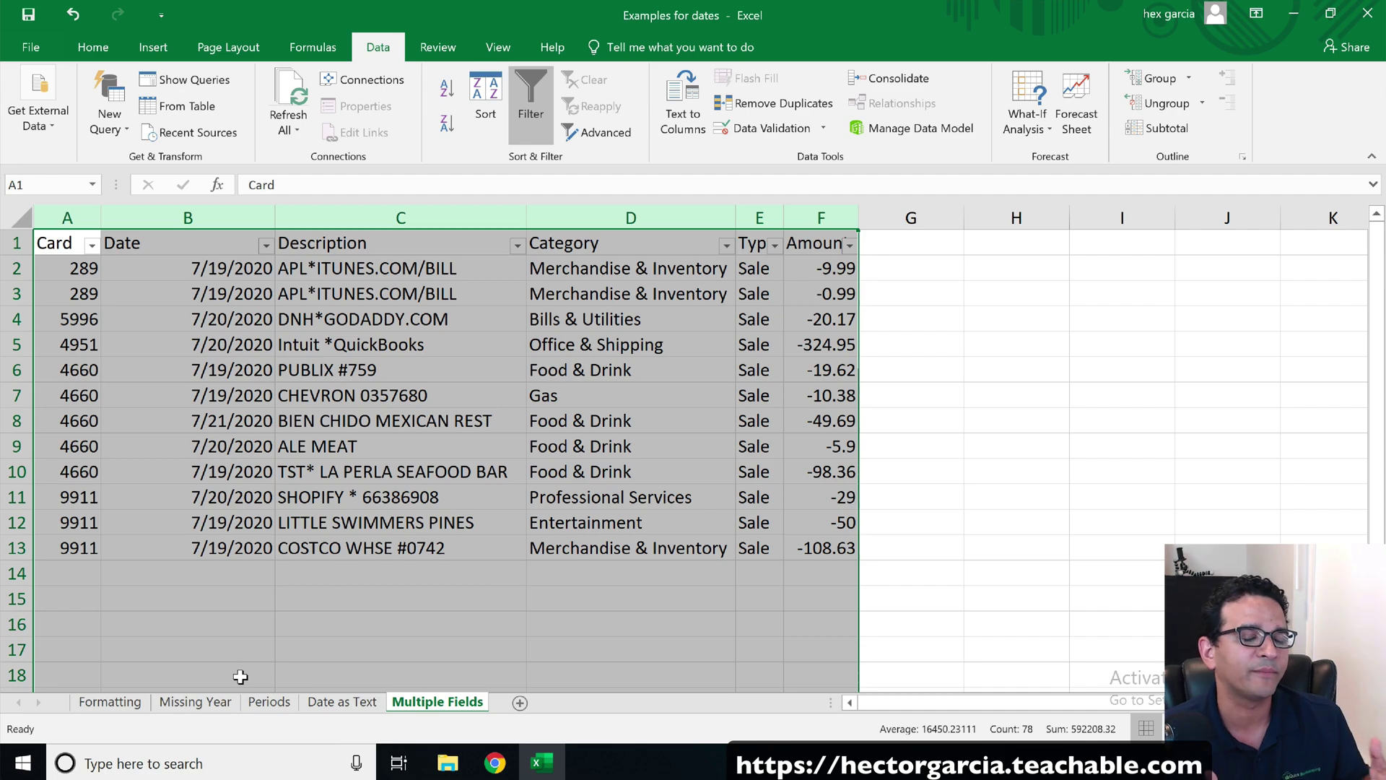